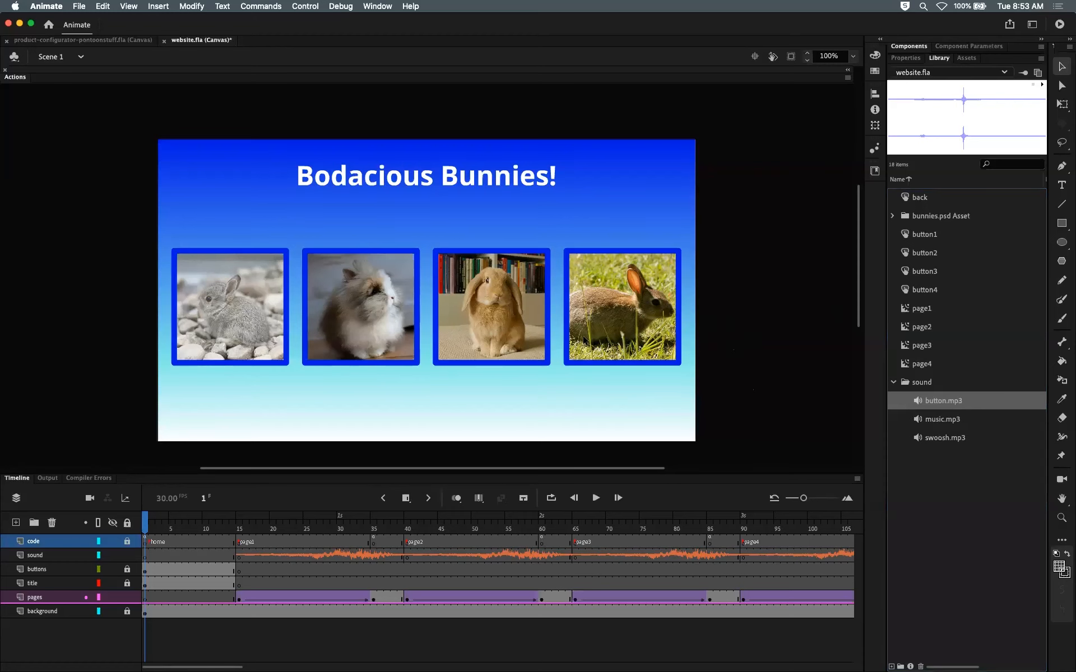
Step: Switch to Finder and browse the Website project folder, website.fla and the sound files in assets
key(super+Tab)
click(542, 340)
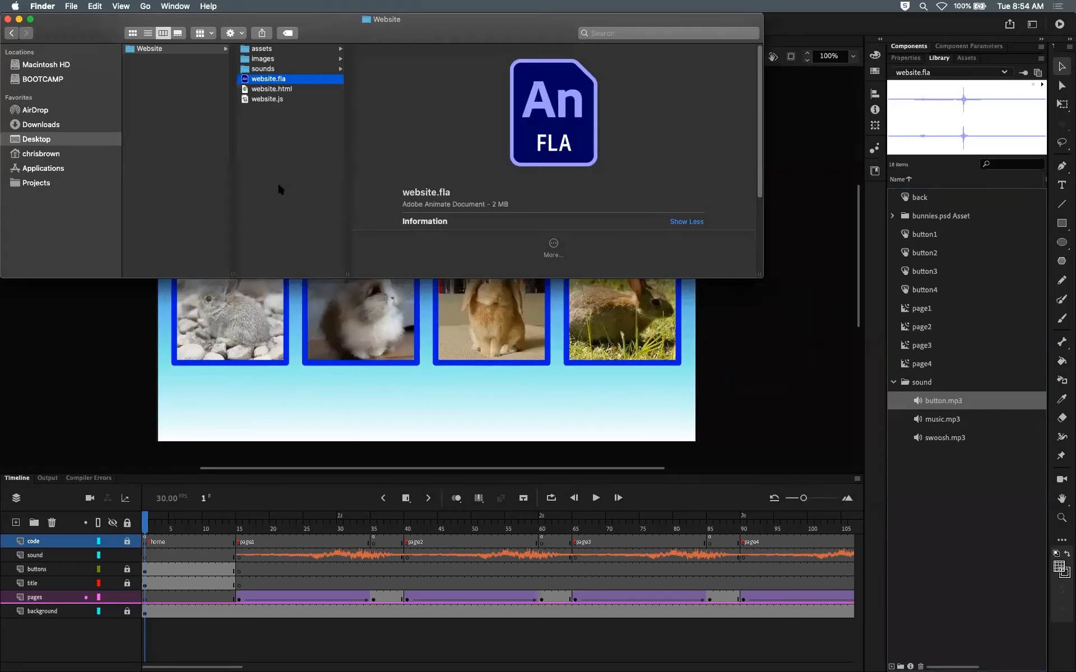
click(150, 50)
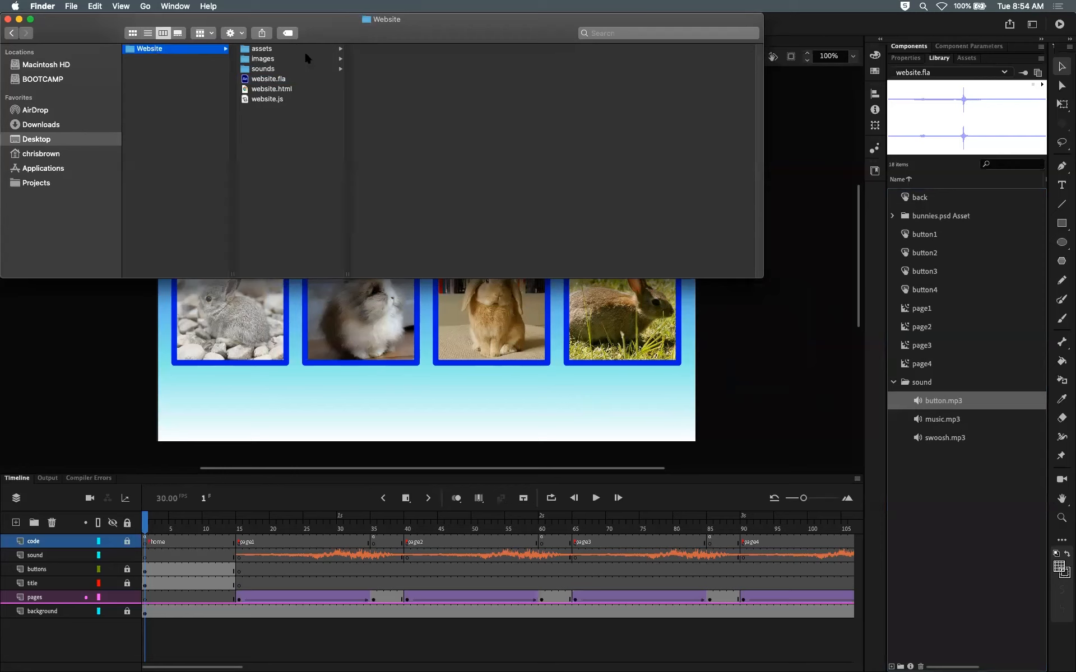
click(266, 80)
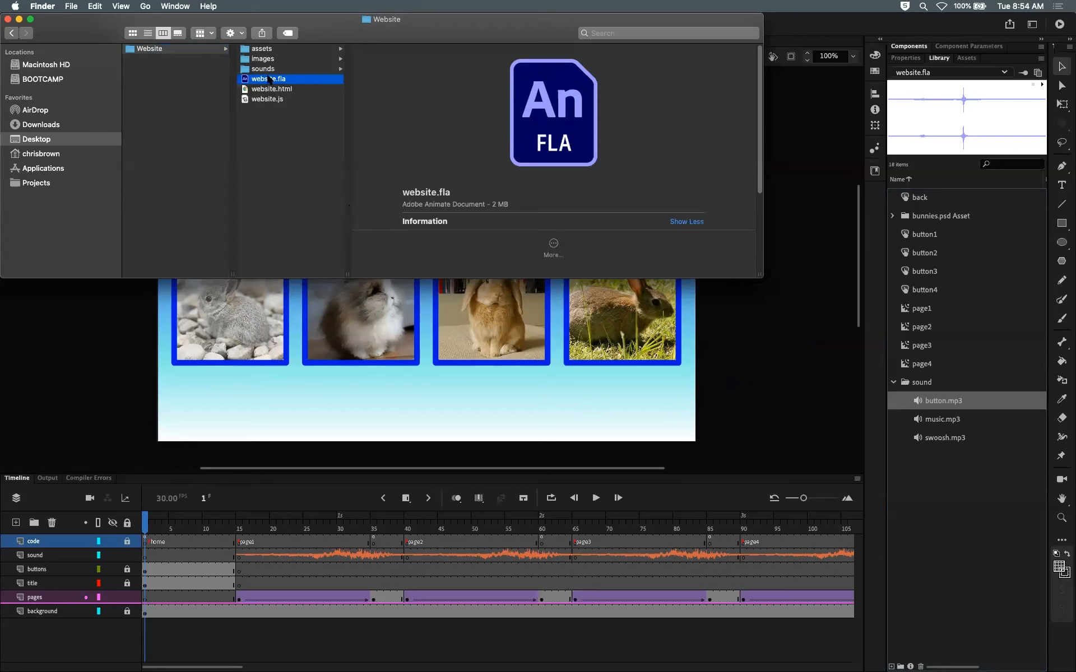
click(270, 50)
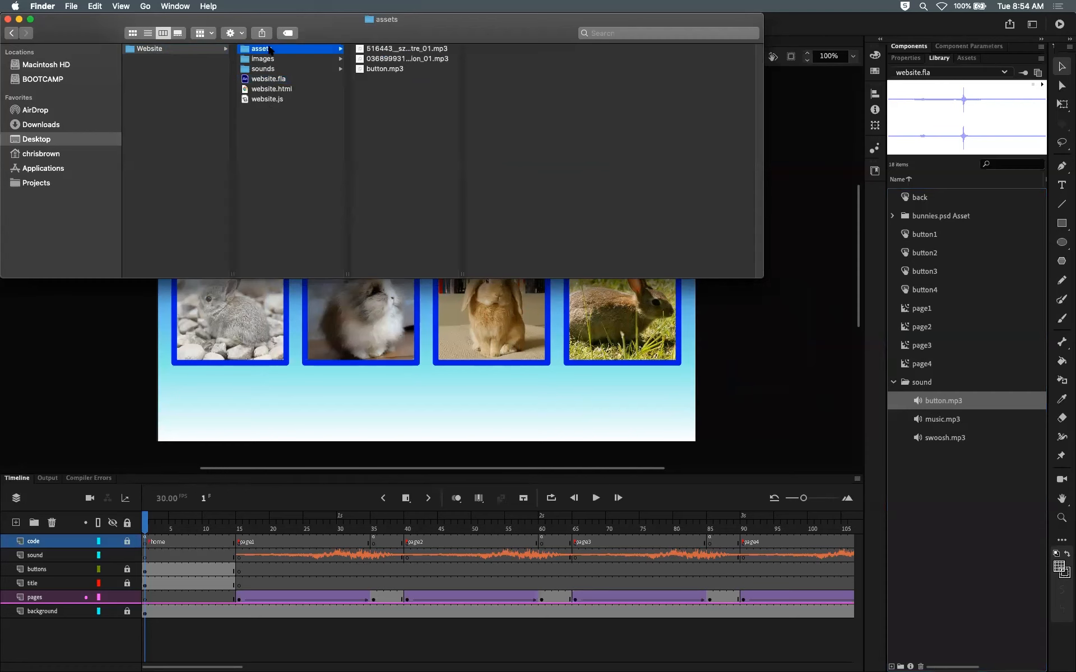
click(391, 50)
click(390, 59)
click(392, 68)
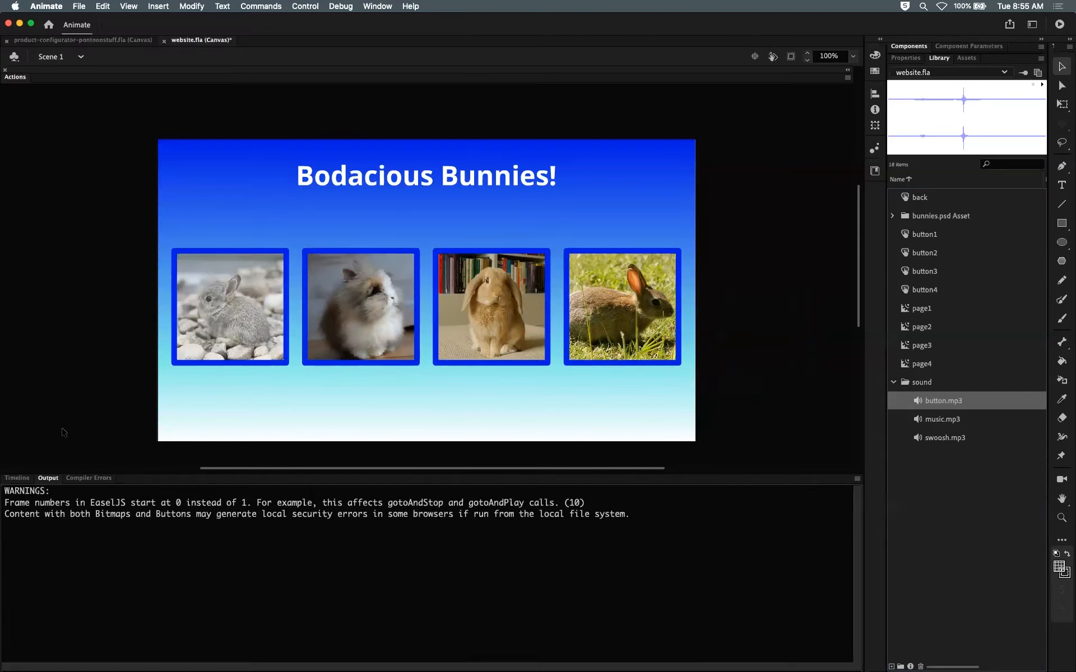
Step: Inspect the sound layer's keyframes at frames 1 and 15 and the frame's sound options
click(17, 478)
click(239, 554)
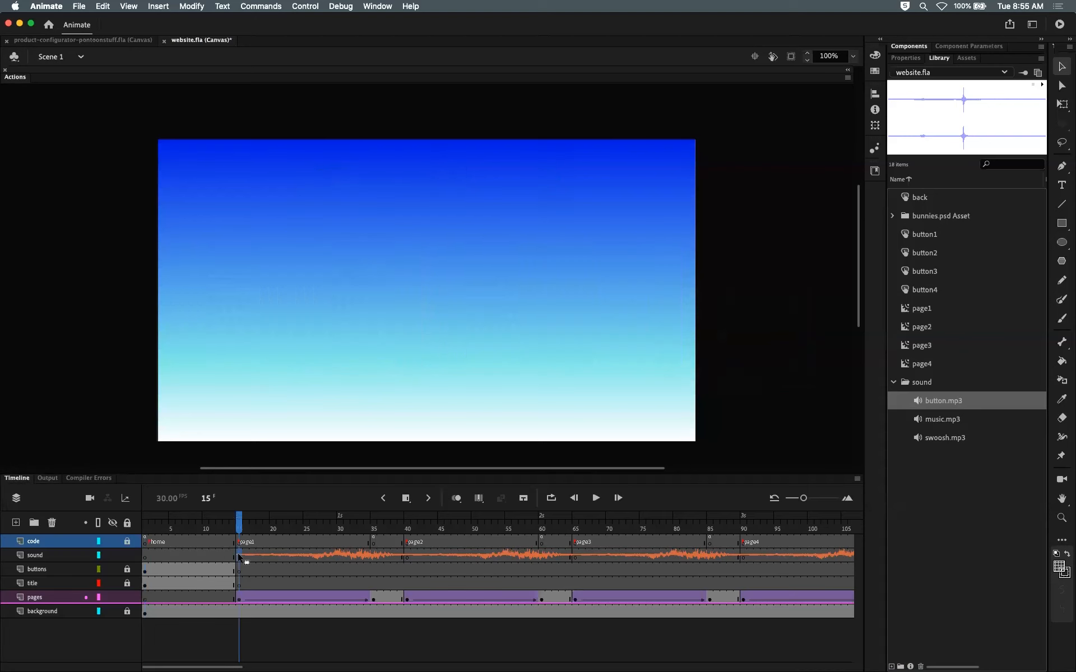
click(200, 555)
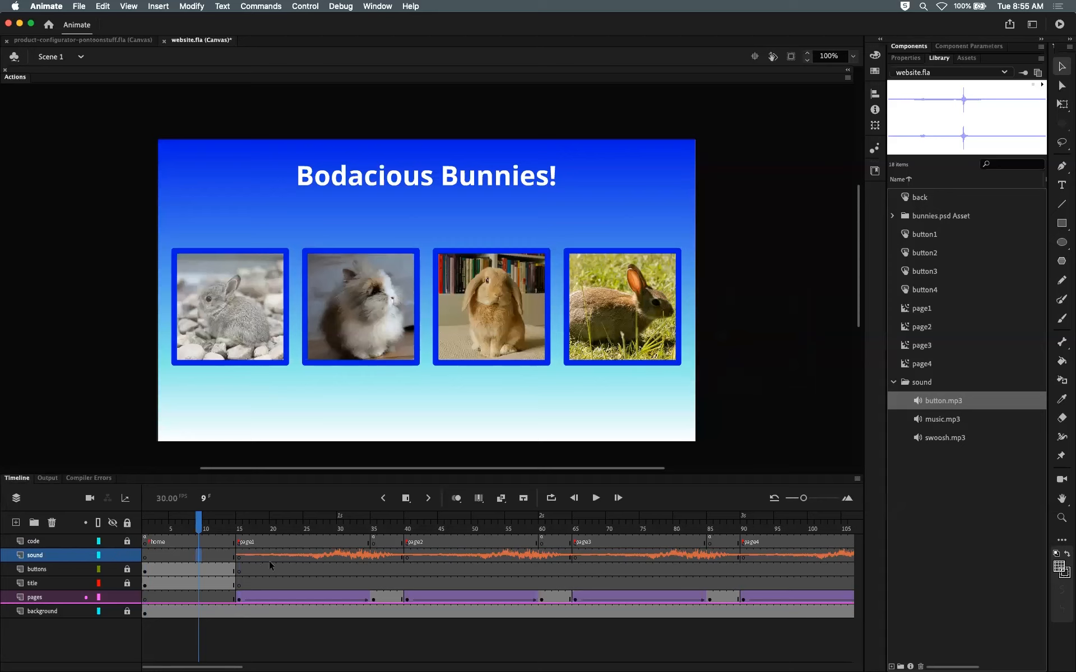
click(239, 556)
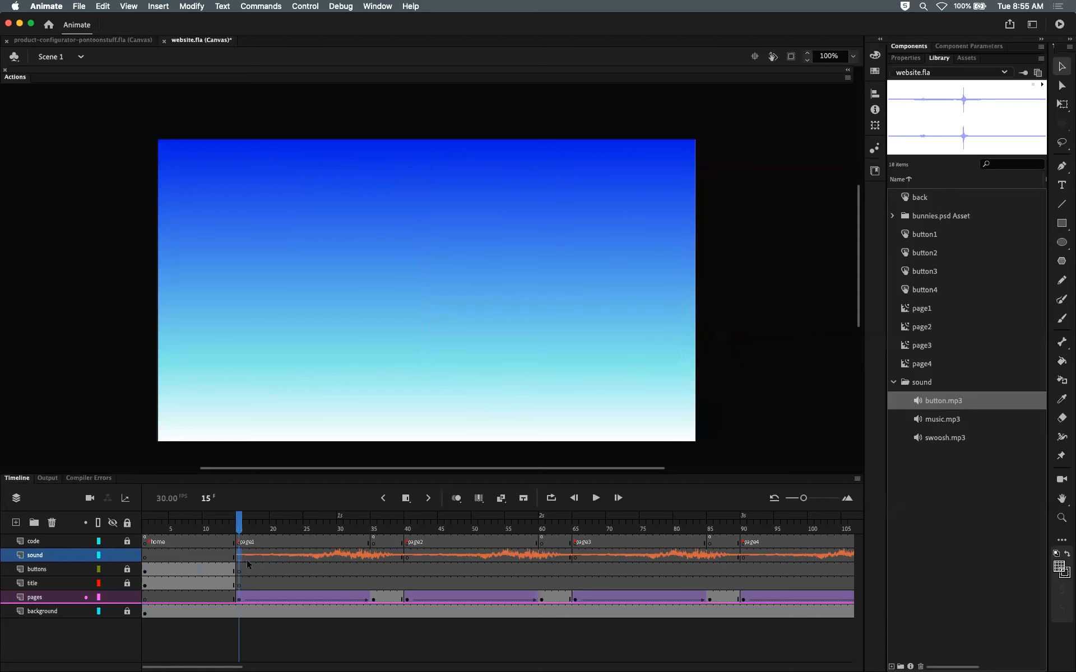
click(216, 557)
click(238, 556)
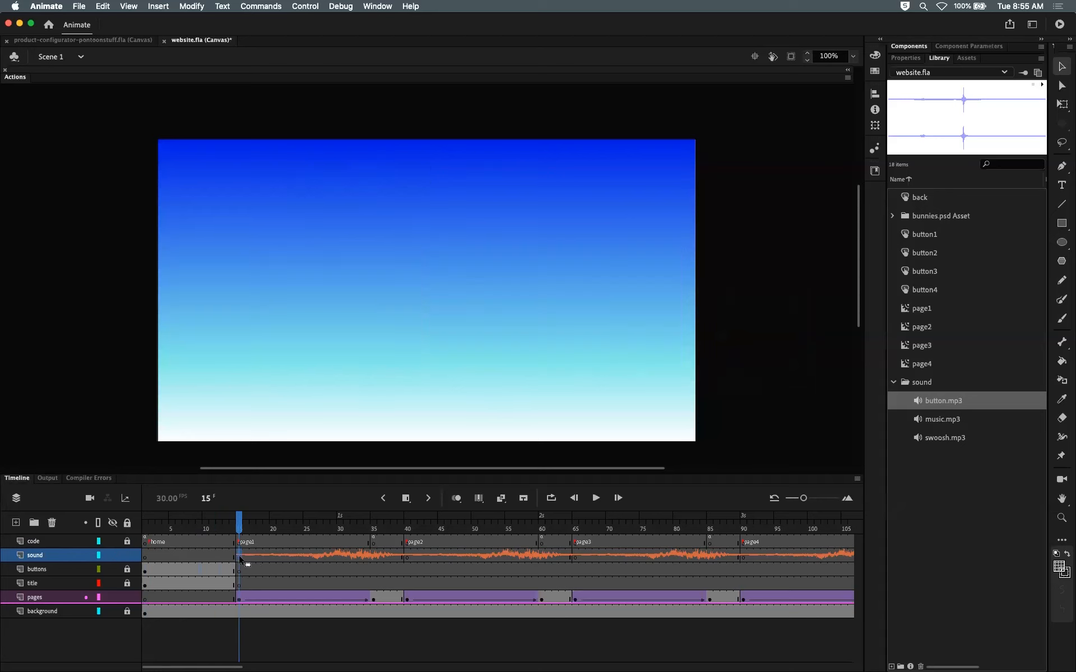
click(145, 557)
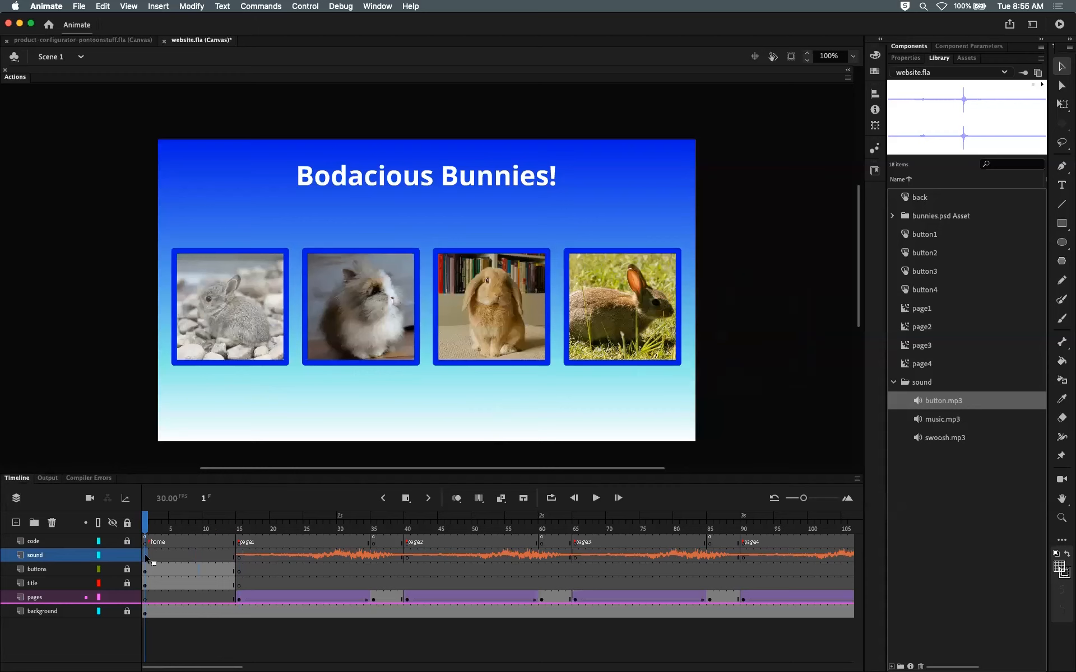
click(905, 57)
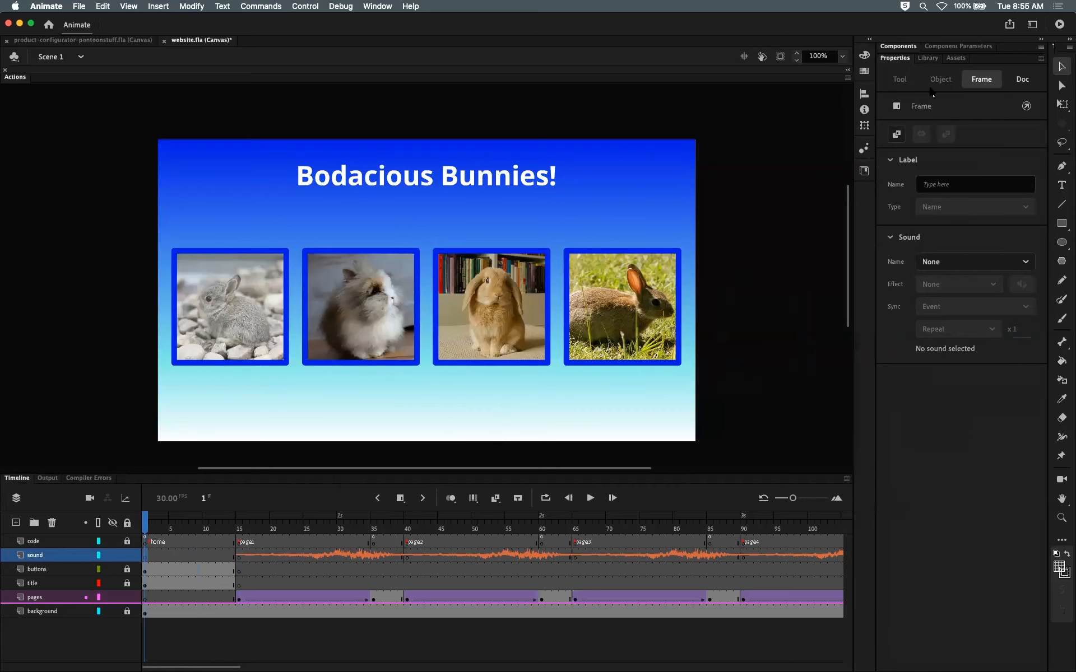
click(996, 262)
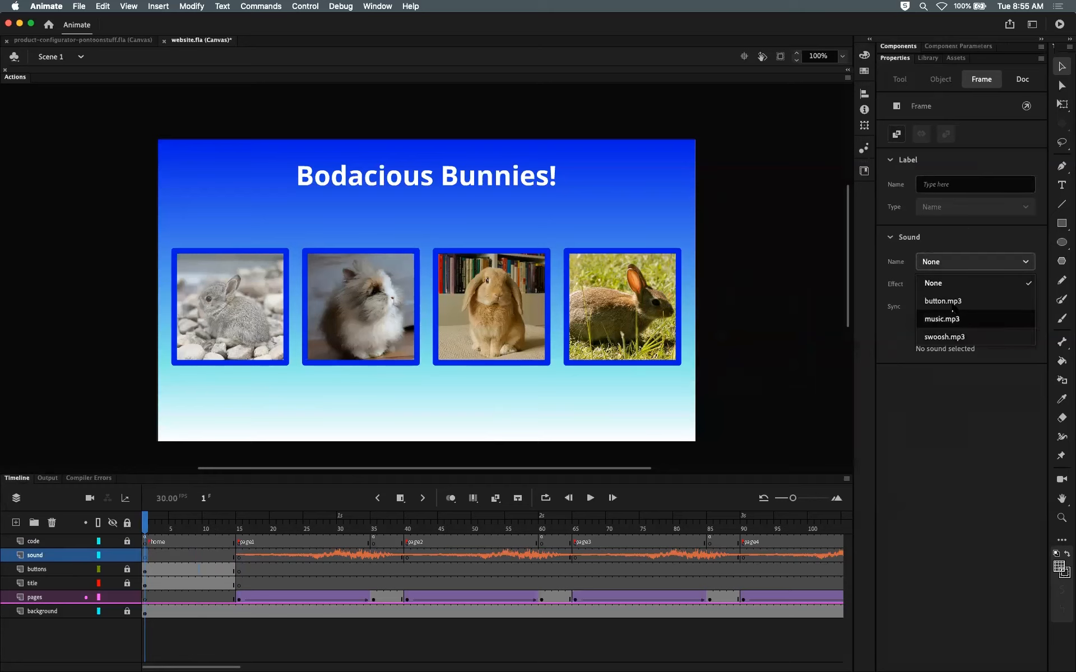
click(951, 337)
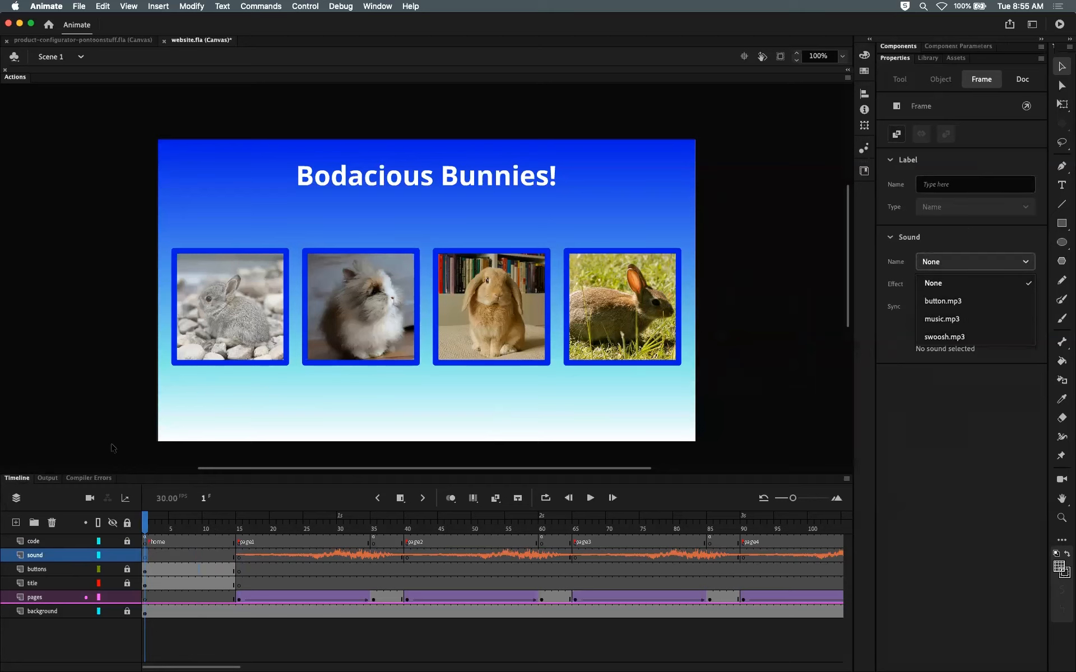
Step: Check the swoosh.mp3 sound on the frame-15 keyframe and scrub the playhead through the page1 transition
click(238, 557)
mouse_move(240, 527)
mouse_down()
mouse_move(317, 526)
mouse_move(239, 523)
mouse_up()
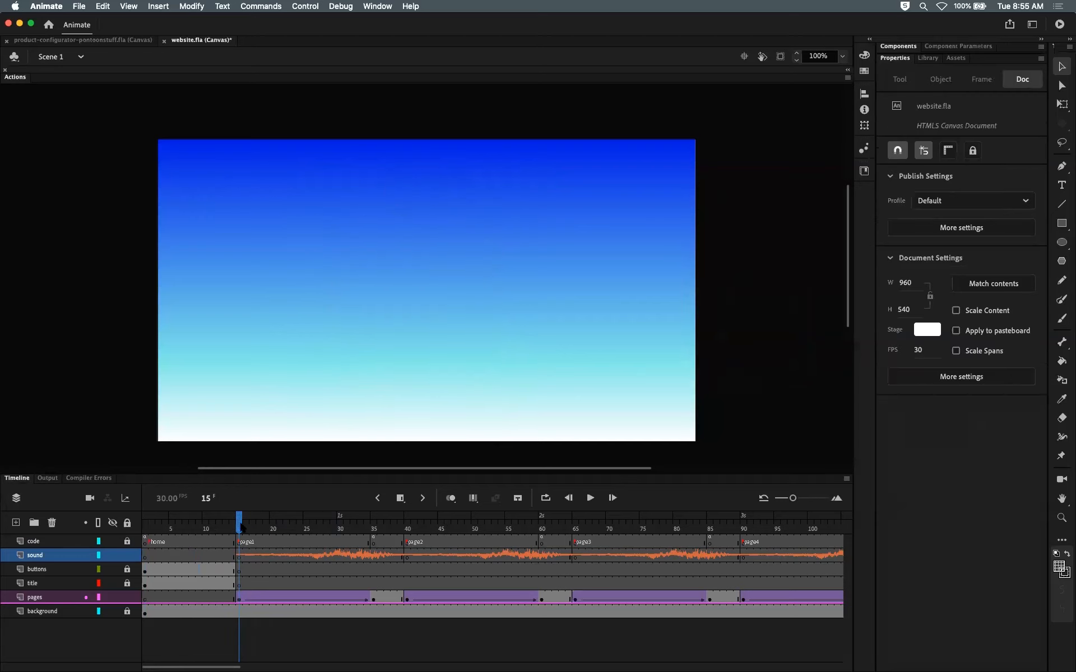
click(240, 556)
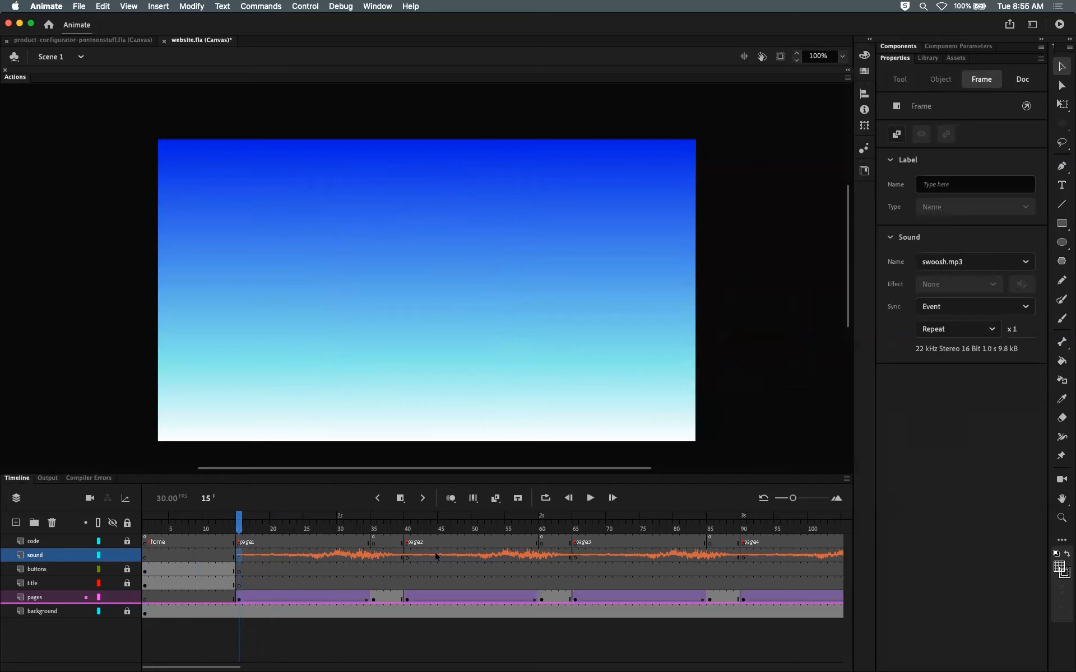
mouse_move(240, 528)
mouse_down()
mouse_move(252, 529)
mouse_move(241, 529)
mouse_up()
click(242, 553)
click(975, 261)
click(965, 336)
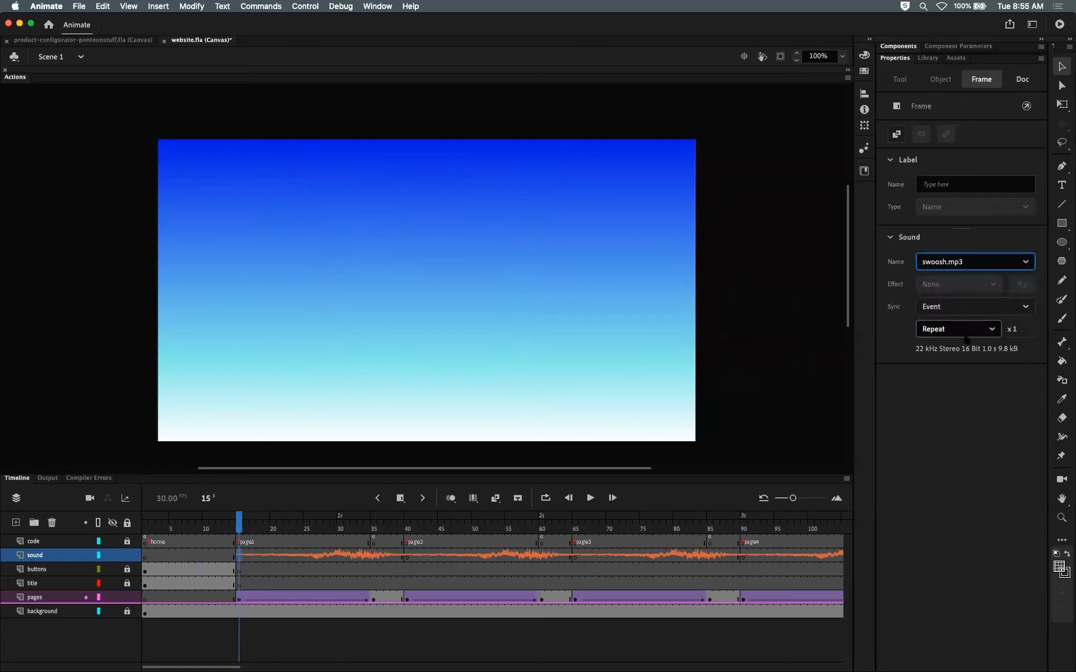
drag(240, 526, 305, 525)
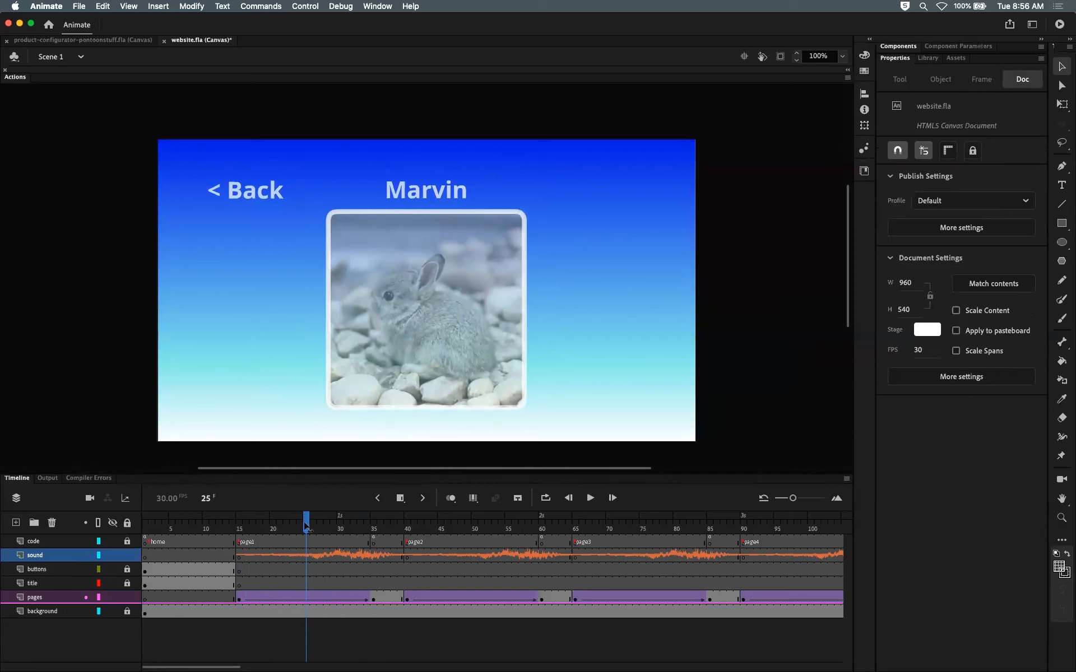
drag(306, 525, 375, 526)
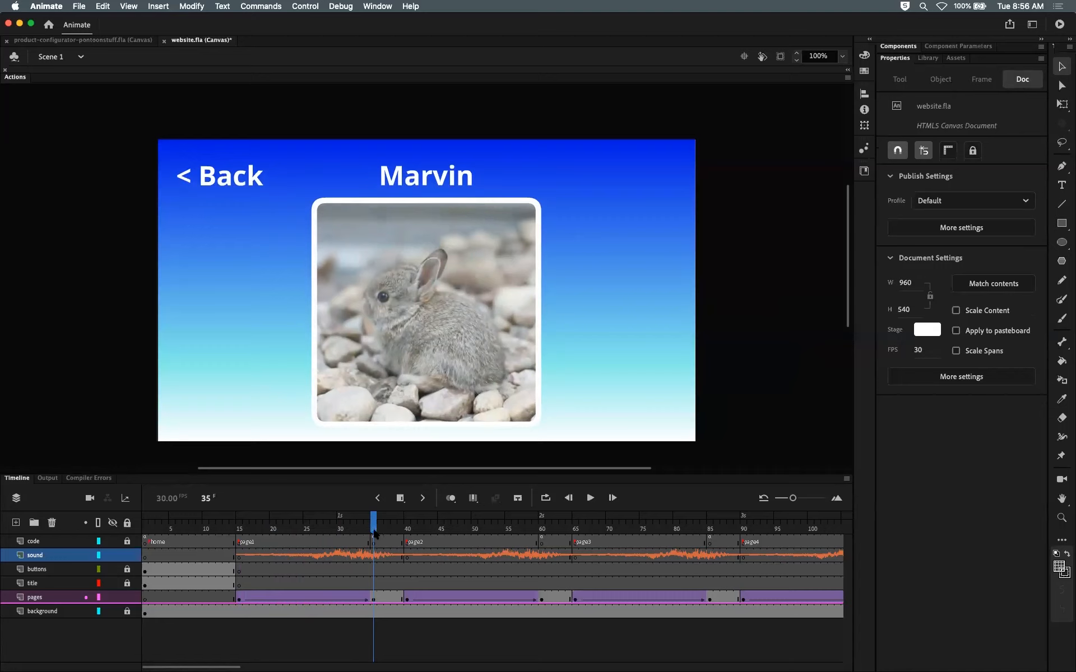
Step: Test the movie in the browser, open the second bunny's page, and return to Animate
key(super+Return)
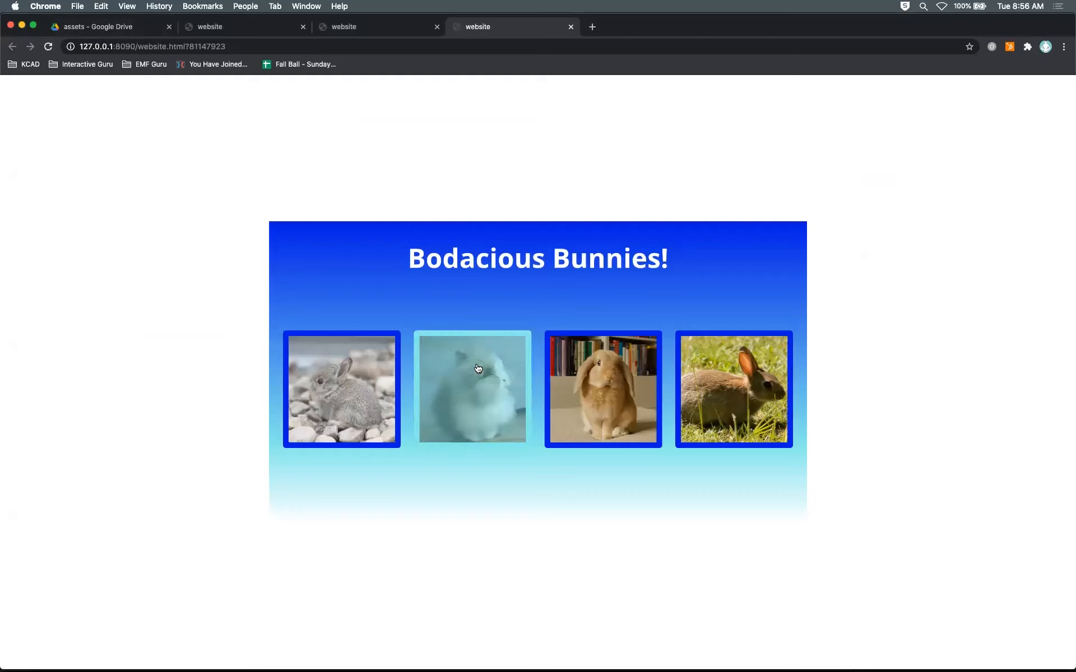
click(478, 368)
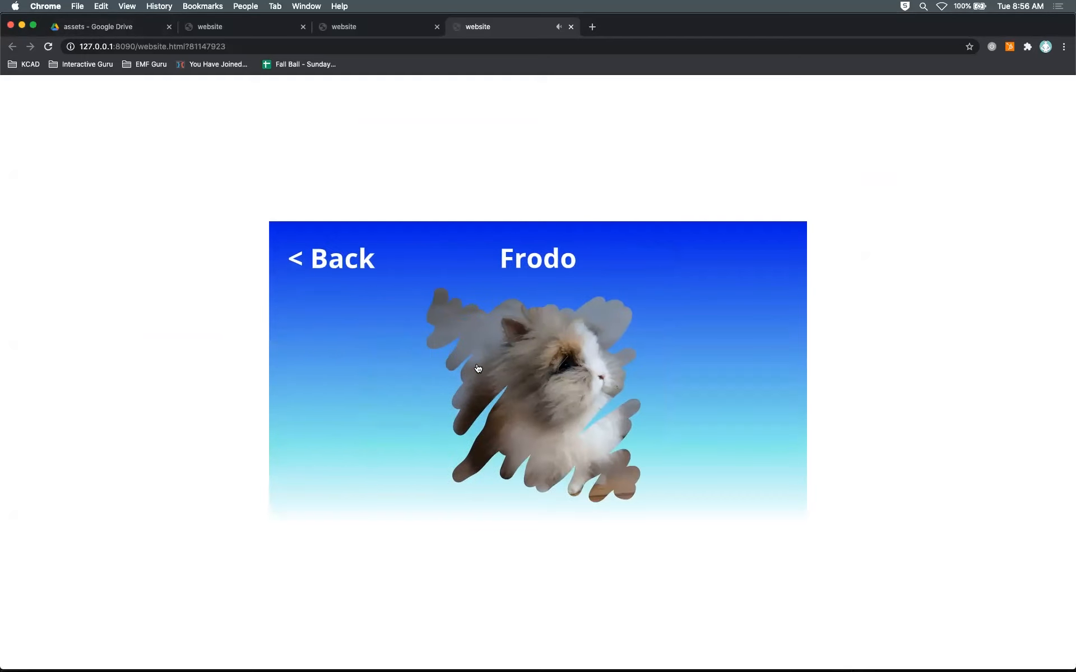
key(super+Tab)
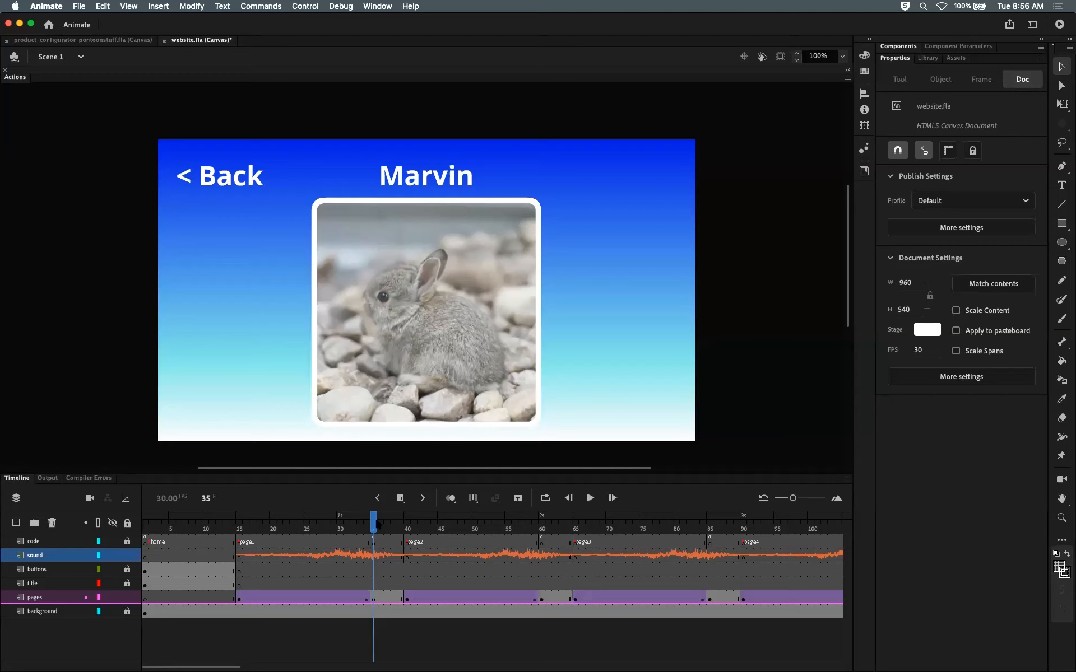
Step: Insert frames at frame 27 across the timeline to lengthen the page1 section
click(319, 527)
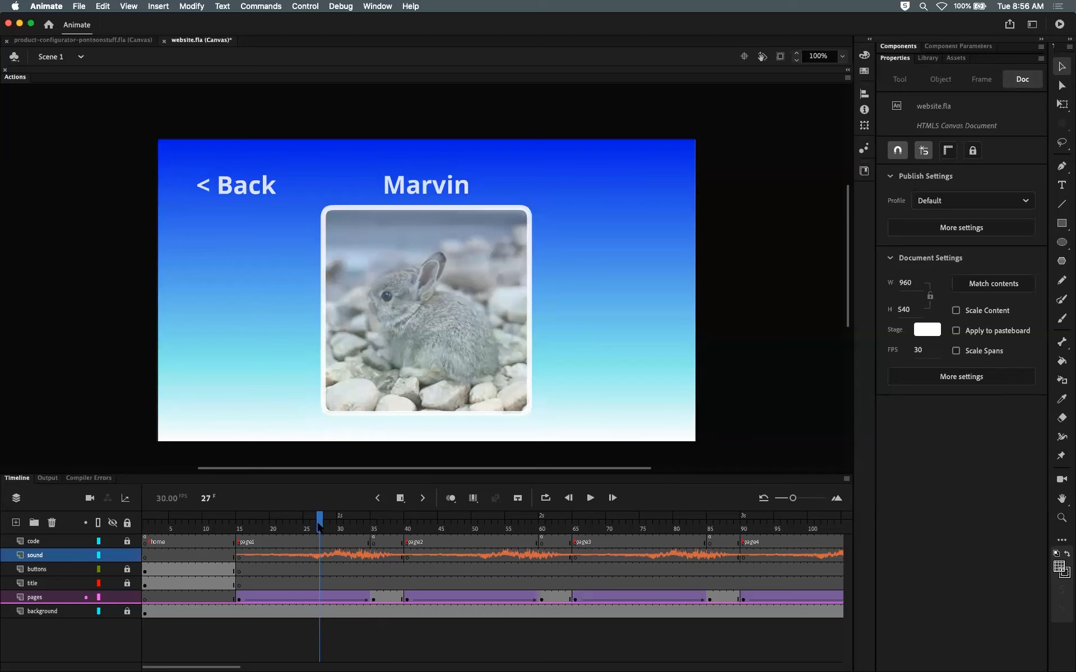
key(F5)
key(F5)
key(F5)
key(F5)
key(F5)
key(F5)
key(F5)
key(F5)
key(F5)
key(F5)
key(F5)
key(F5)
key(F5)
key(F5)
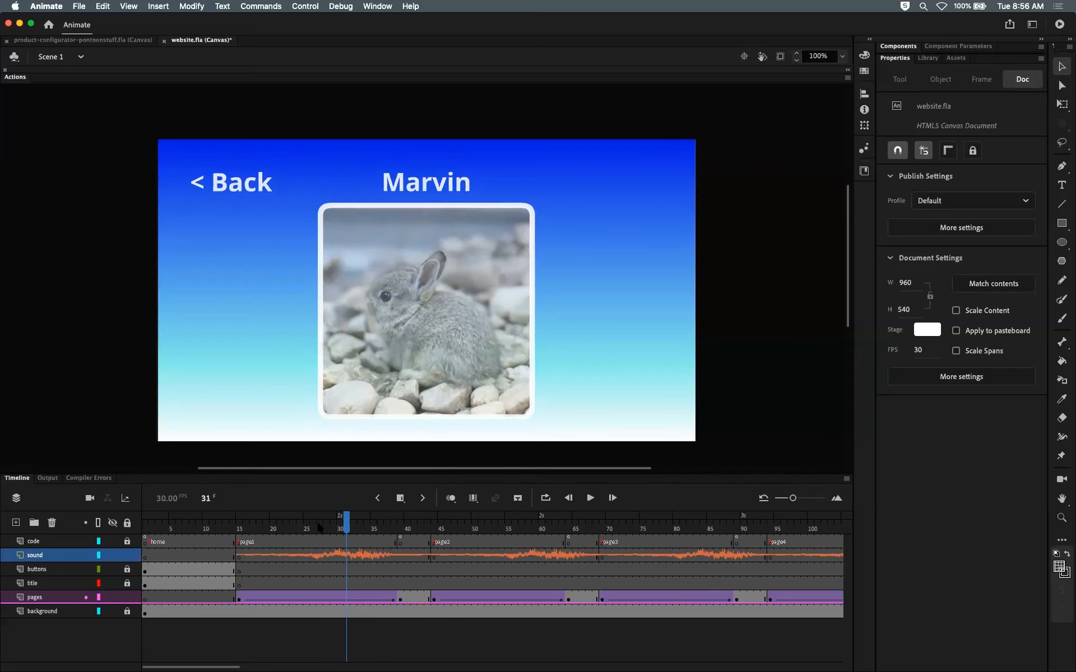
key(F5)
key(F5)
key(F5)
key(F5)
key(F5)
key(F5)
key(F5)
key(F5)
key(F5)
key(F5)
key(F5)
key(F5)
key(F5)
key(F5)
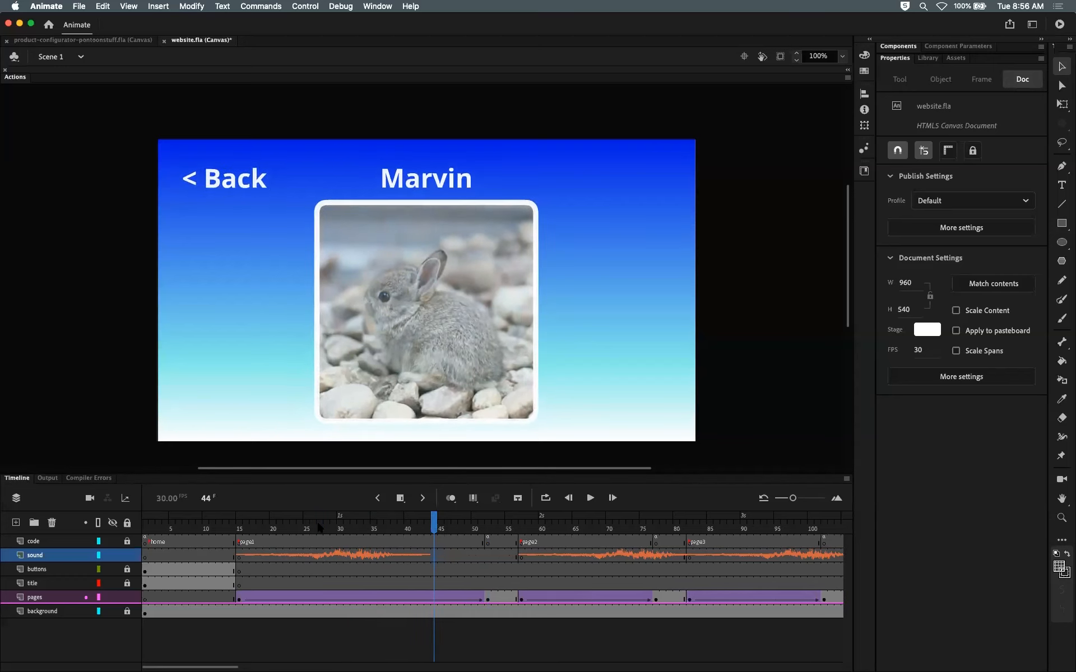
key(F5)
key(F5)
key(F5)
key(F5)
key(F5)
key(F5)
key(F5)
key(F5)
key(F5)
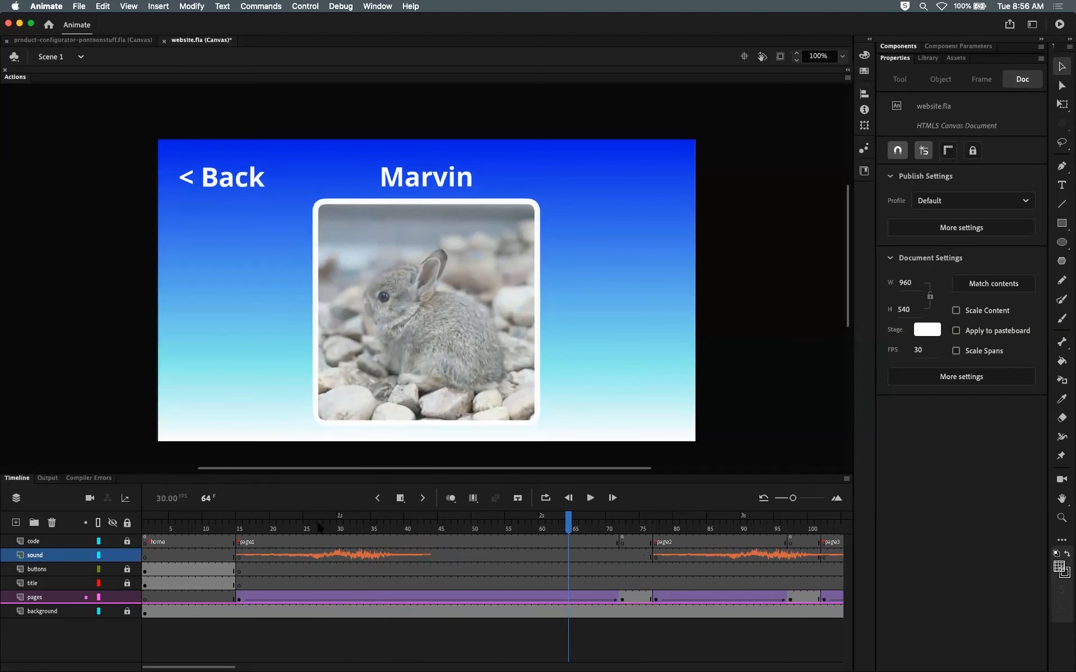
Step: Remove three frames around frame 20 to shorten the page1 section again
click(279, 526)
key(shift+F5)
key(shift+F5)
key(shift+F5)
key(shift+F5)
key(shift+F5)
key(shift+F5)
key(shift+F5)
key(shift+F5)
key(shift+F5)
key(shift+F5)
key(shift+F5)
key(shift+F5)
key(shift+F5)
key(shift+F5)
key(shift+F5)
key(shift+F5)
key(shift+F5)
key(shift+F5)
key(shift+F5)
key(shift+F5)
drag(279, 526, 318, 527)
click(319, 541)
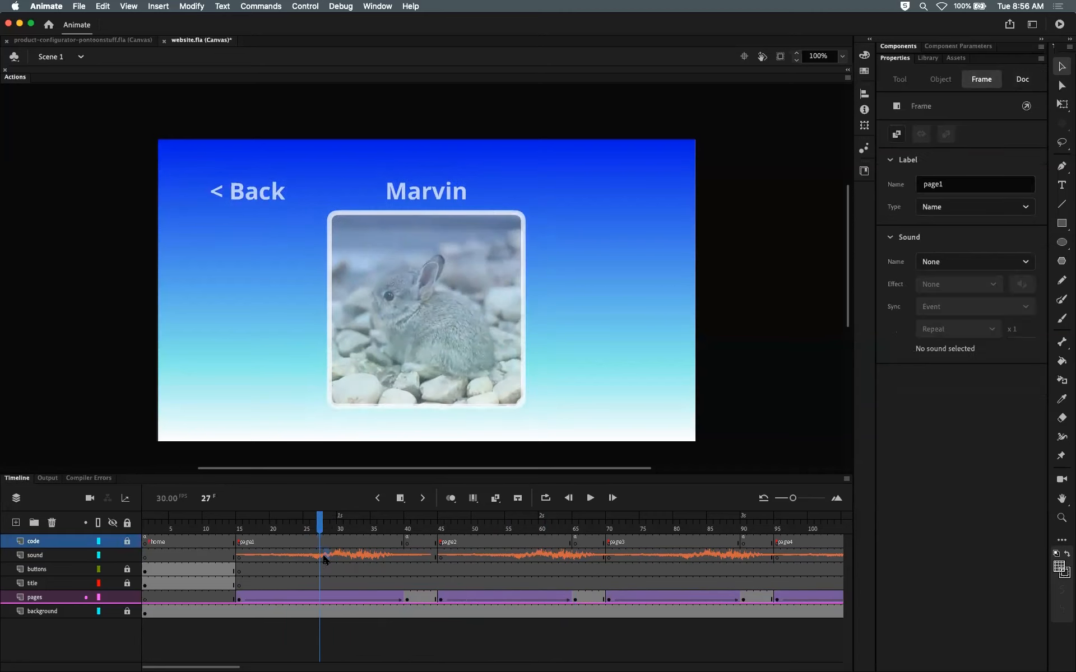
click(326, 555)
click(328, 569)
click(325, 596)
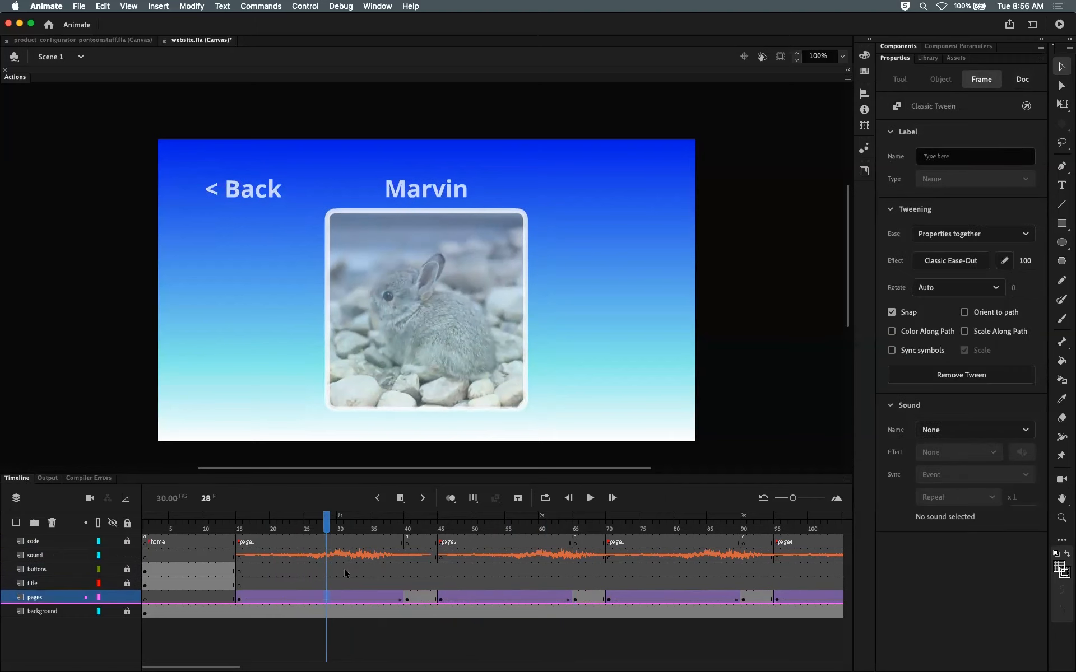
click(339, 541)
key(F5)
key(F5)
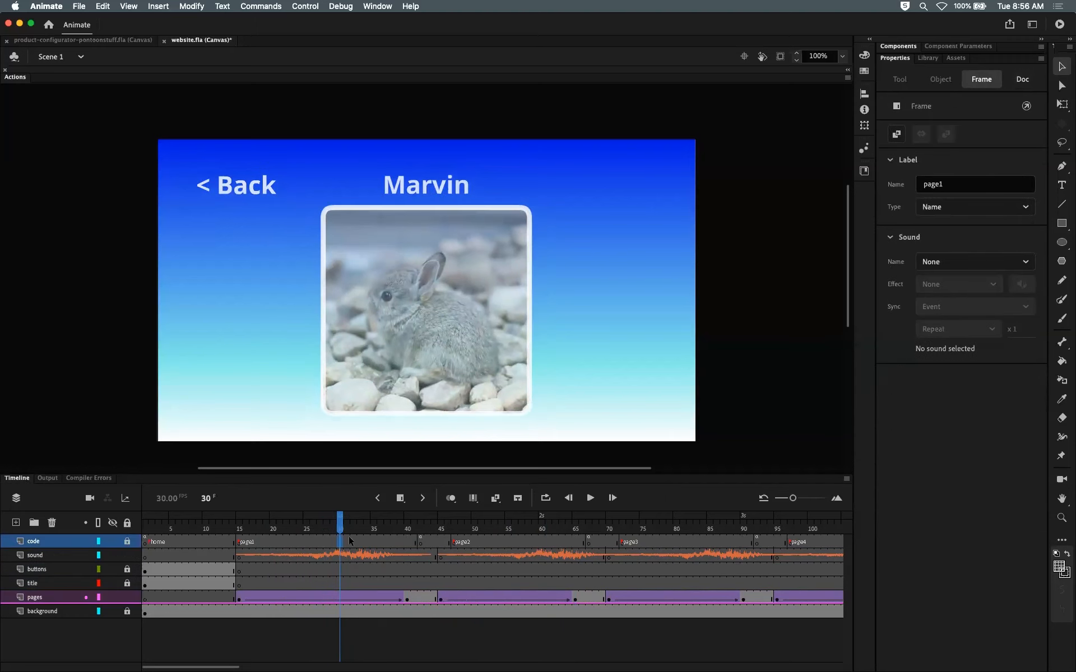
key(shift+F5)
key(shift+F5)
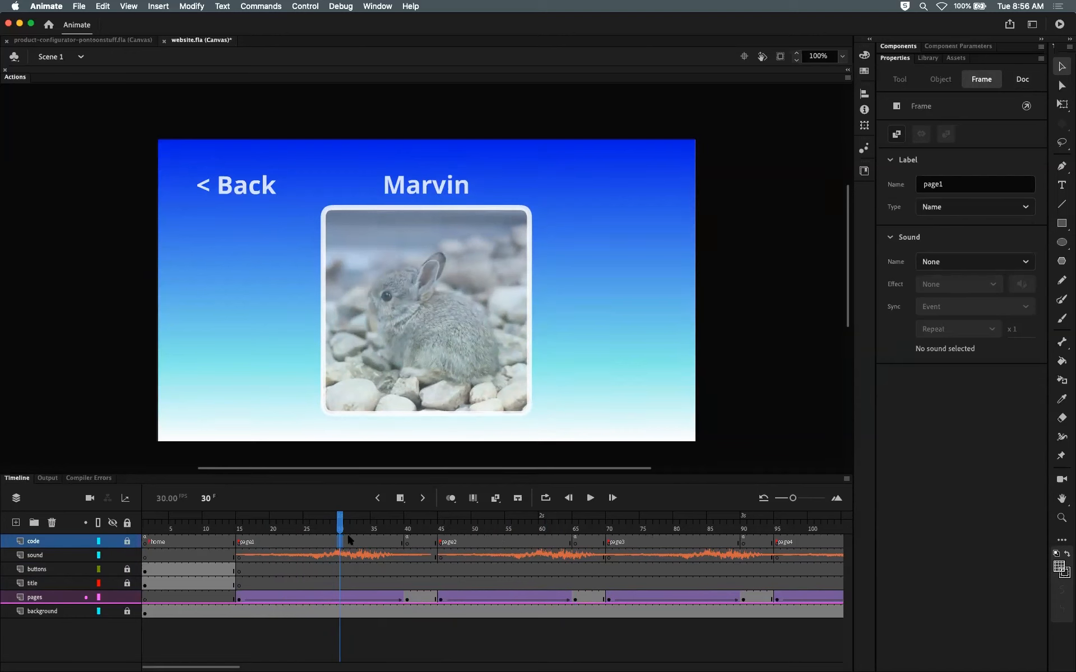
drag(339, 525, 313, 524)
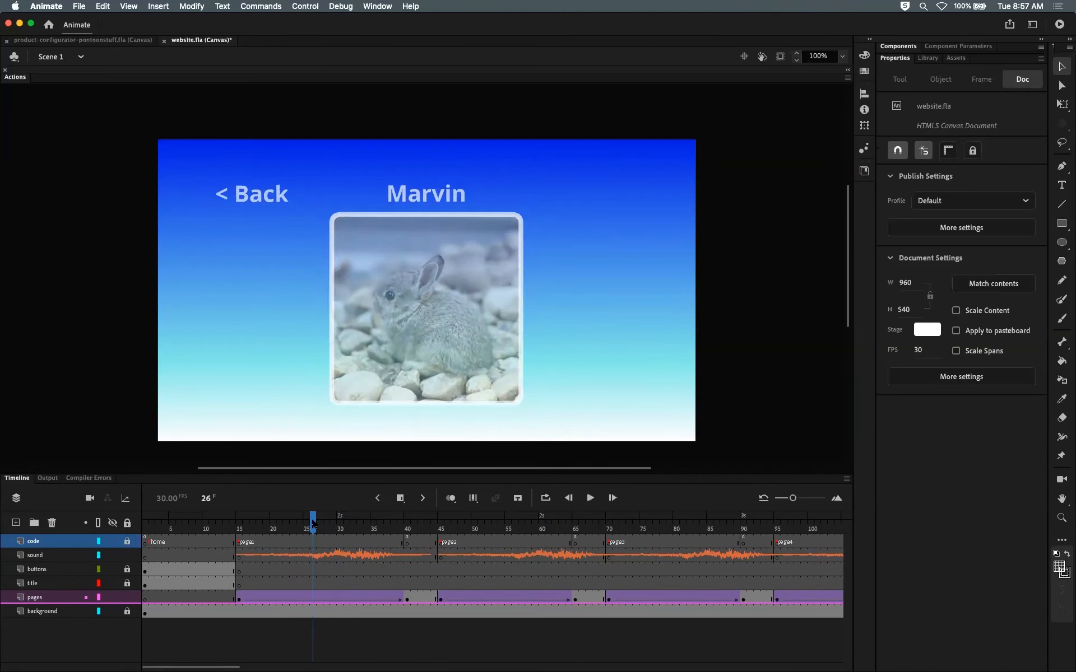
key(F5)
key(F5)
key(F5)
key(F5)
key(F5)
key(F5)
key(F5)
key(F5)
key(F5)
key(F5)
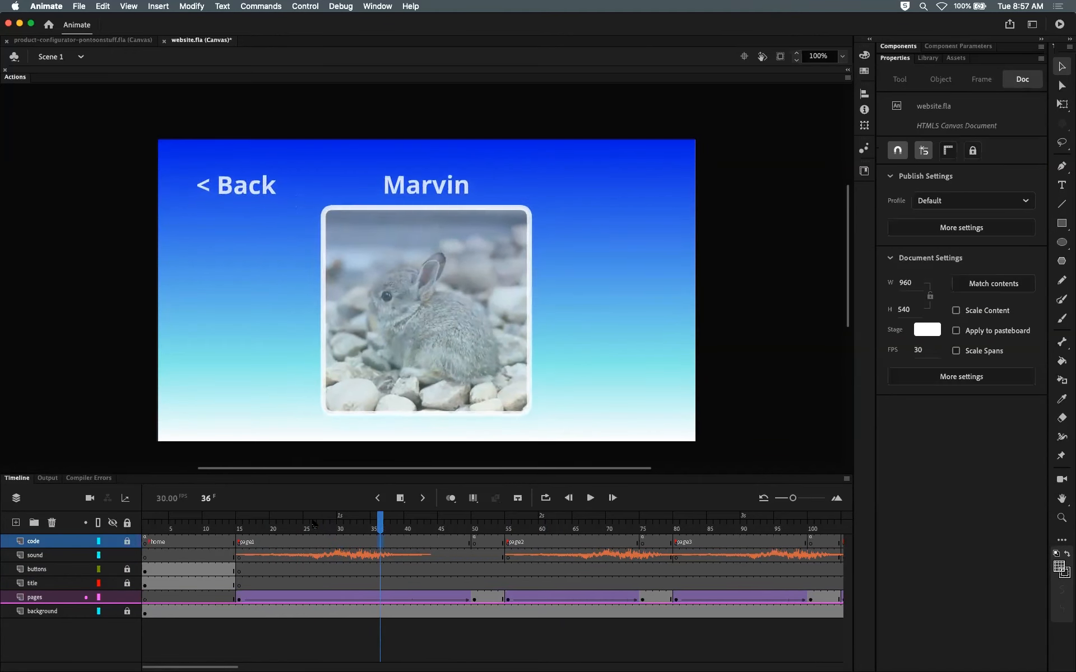
click(551, 530)
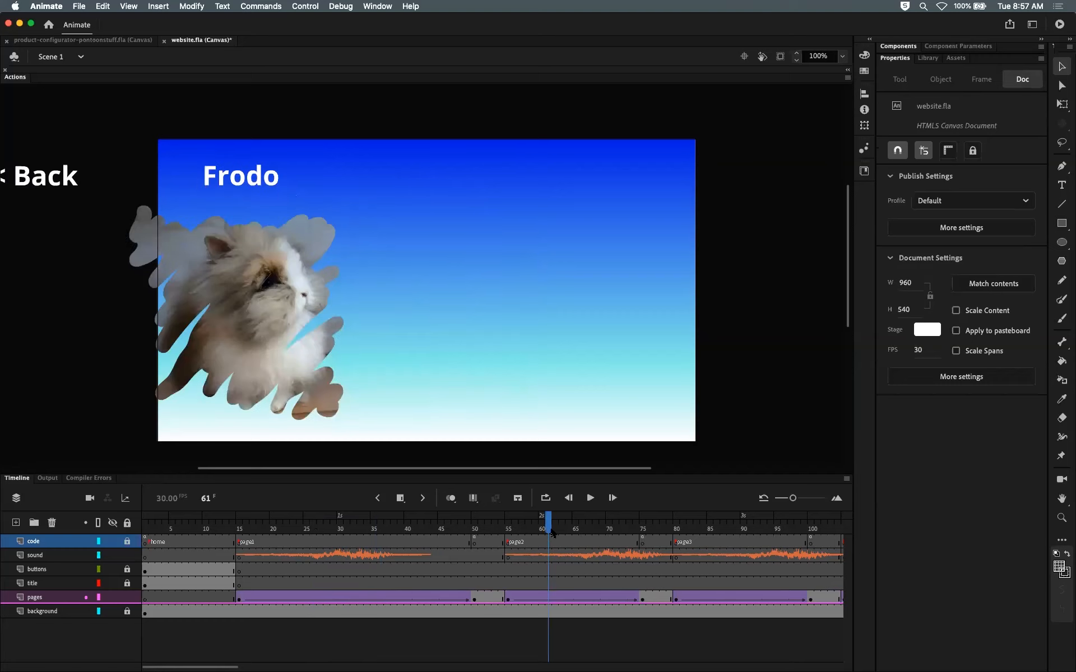
key(super+z)
key(super+z)
key(super+z)
key(super+z)
key(super+z)
key(super+z)
key(super+z)
key(super+z)
key(super+z)
key(super+z)
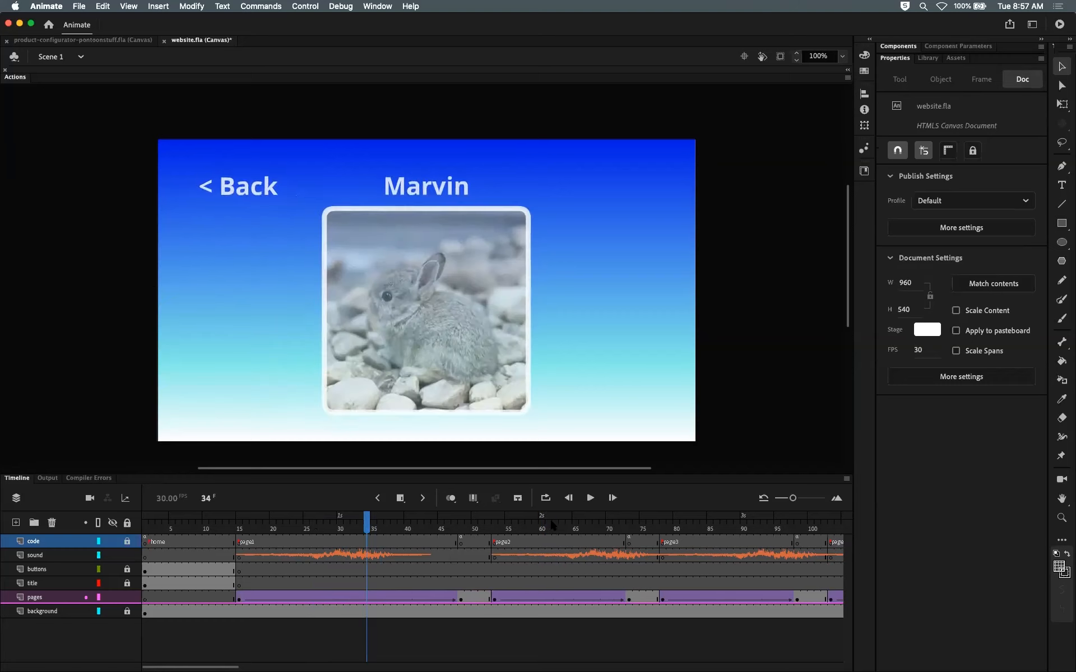
key(super+z)
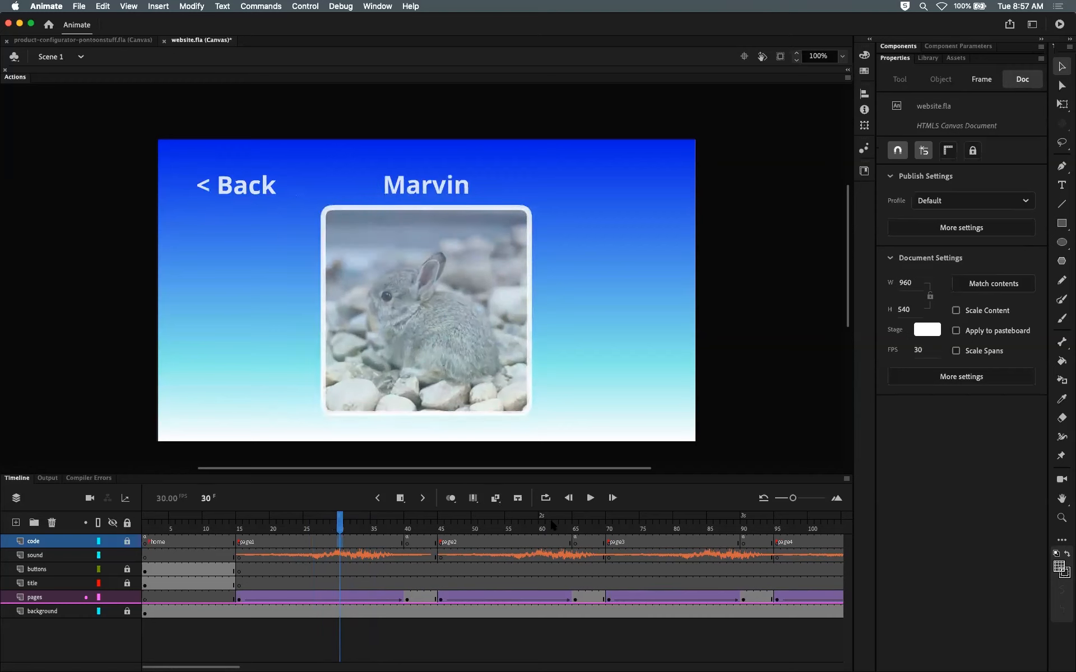
Step: Review the swoosh sound keyframes on the sound layer at the page1 and page2 transitions
drag(343, 529, 254, 524)
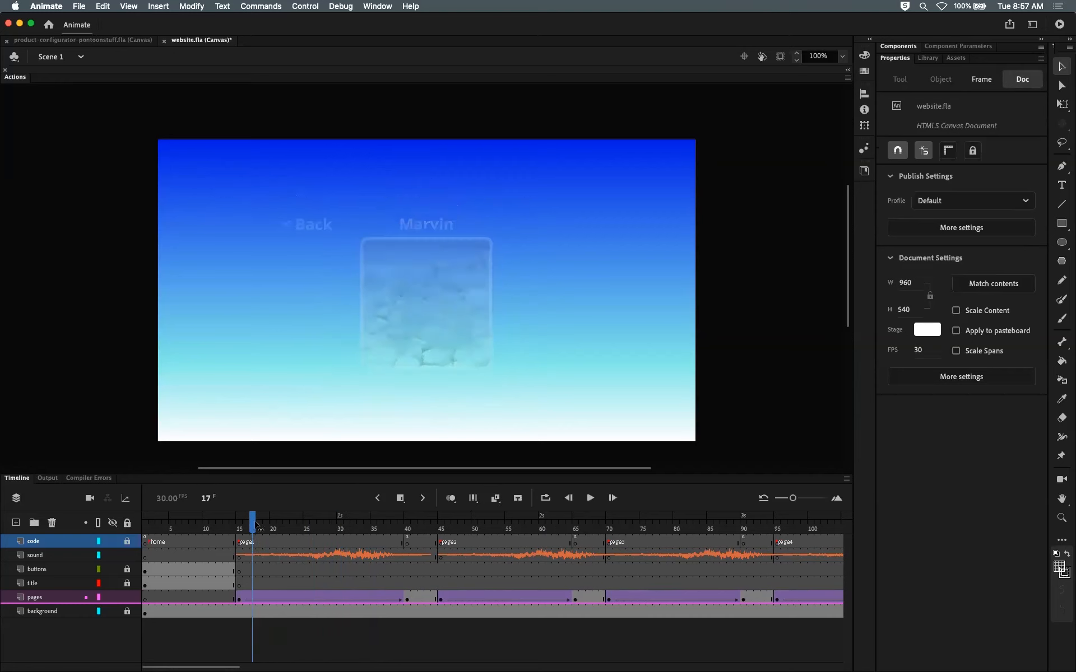
click(241, 557)
click(443, 555)
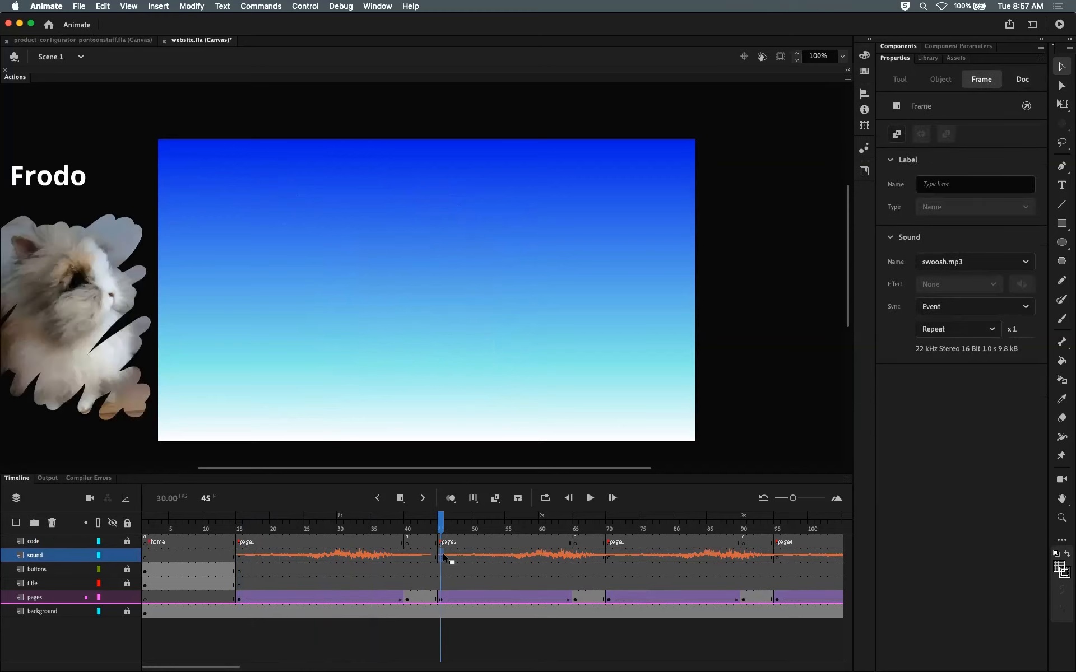
Step: Preview the swoosh, music and button sounds in the library
drag(441, 523, 669, 522)
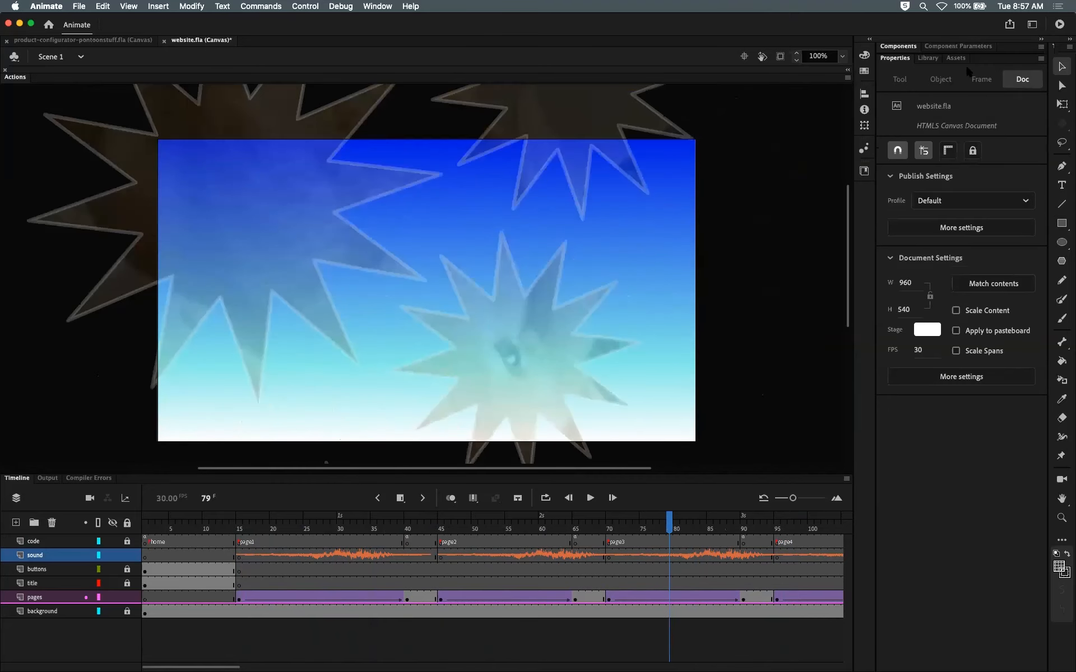
click(928, 58)
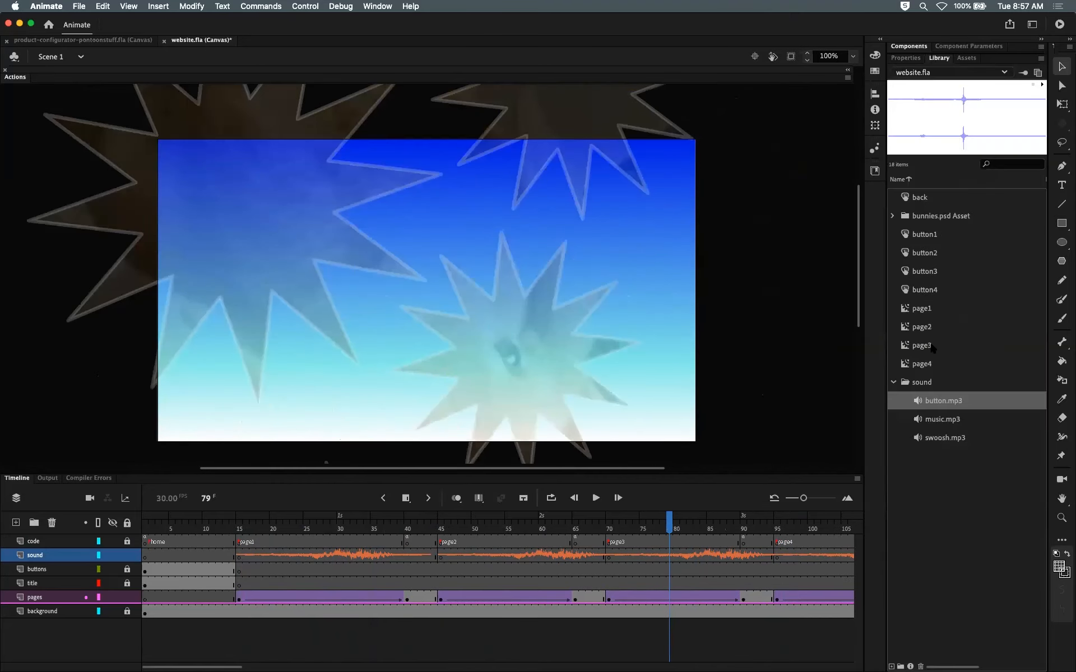
click(946, 438)
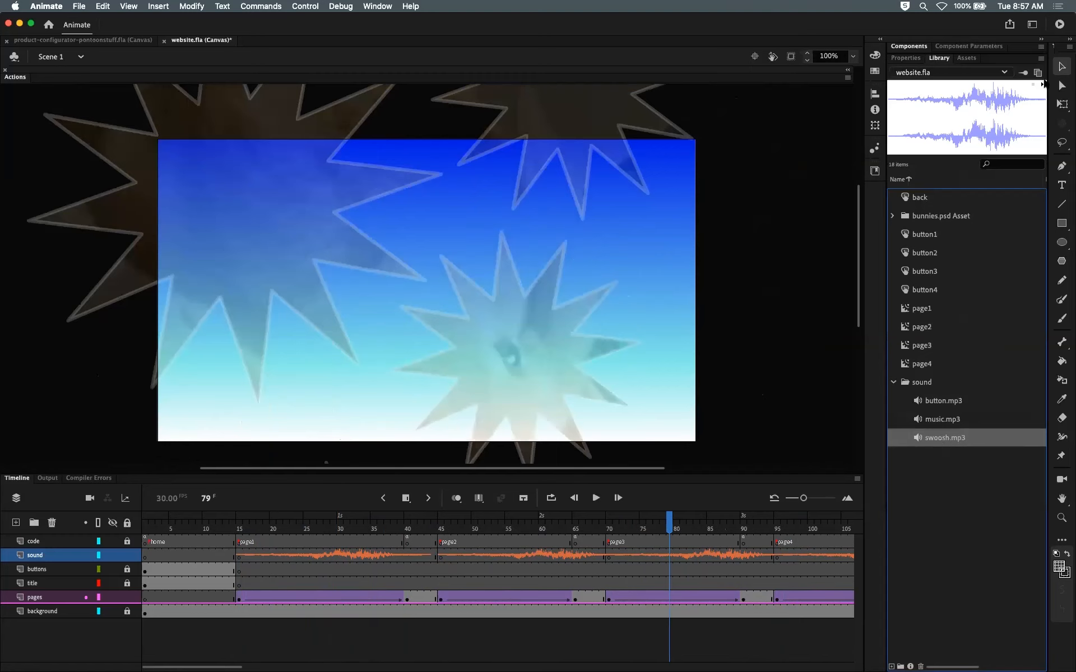
click(947, 418)
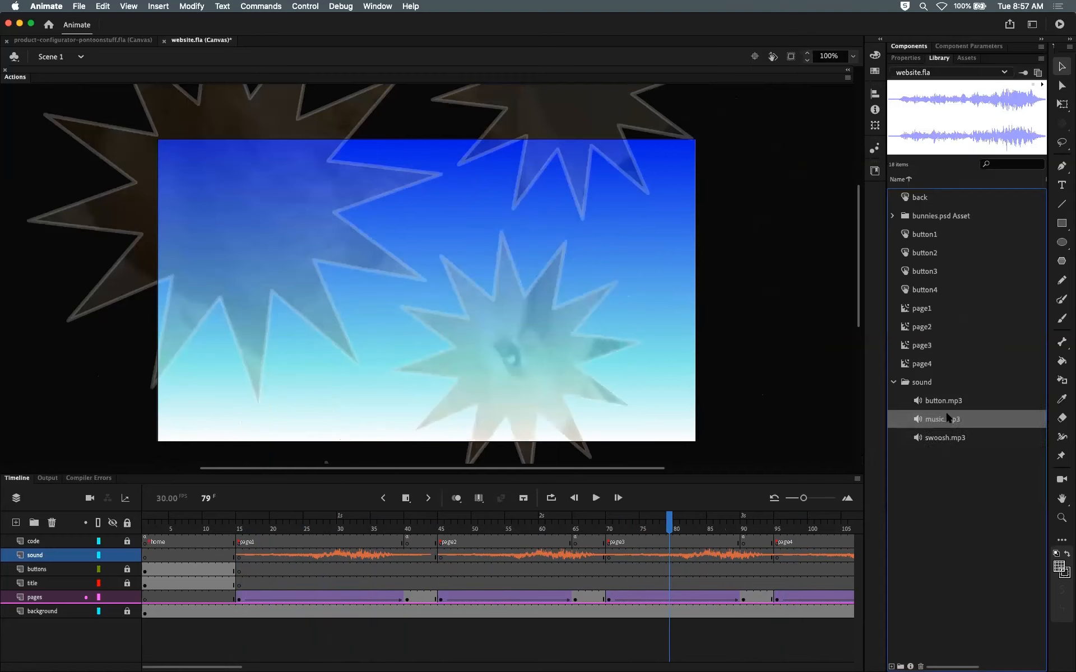
click(1042, 85)
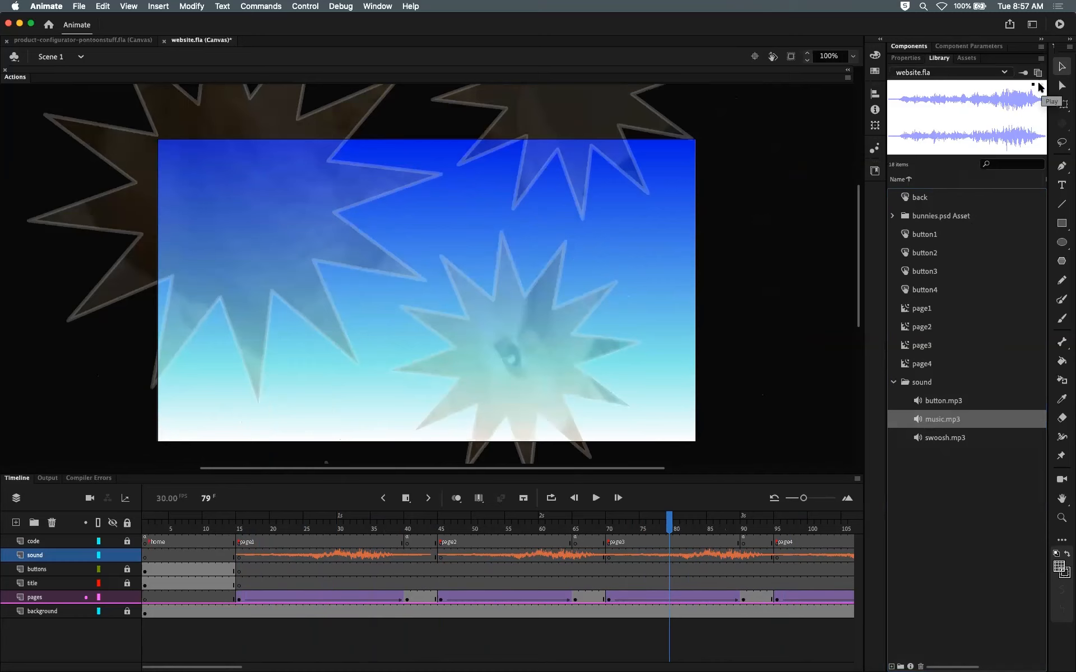
click(1034, 85)
click(940, 352)
click(939, 404)
click(1042, 84)
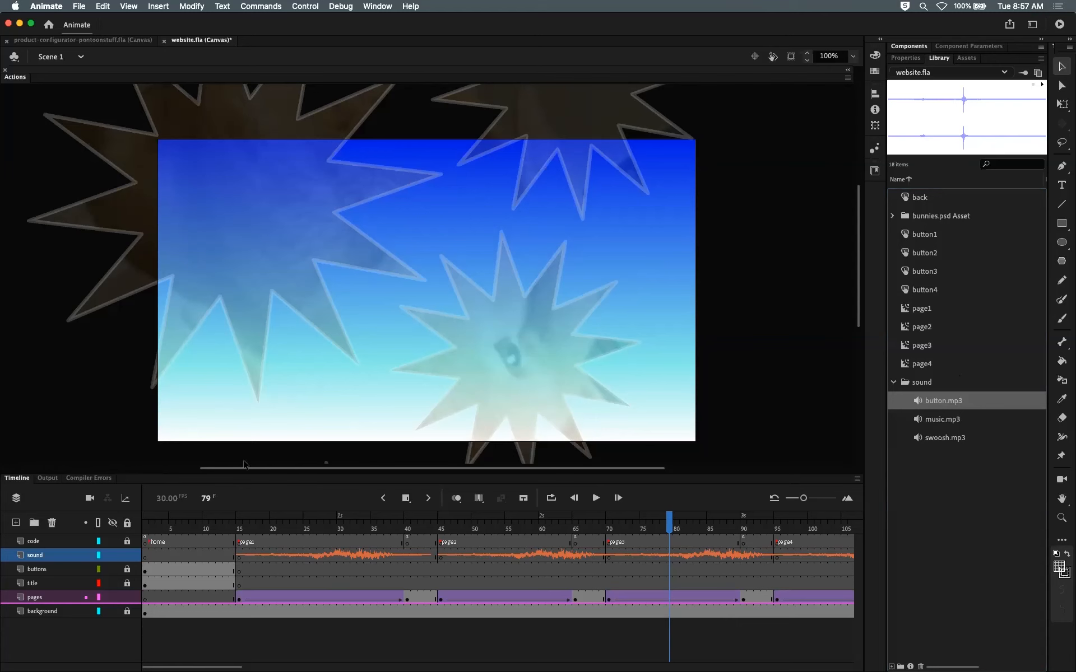
Step: Scrub through the page1 transition and inspect the sound layer's keyframe at frame 15
drag(226, 530, 147, 531)
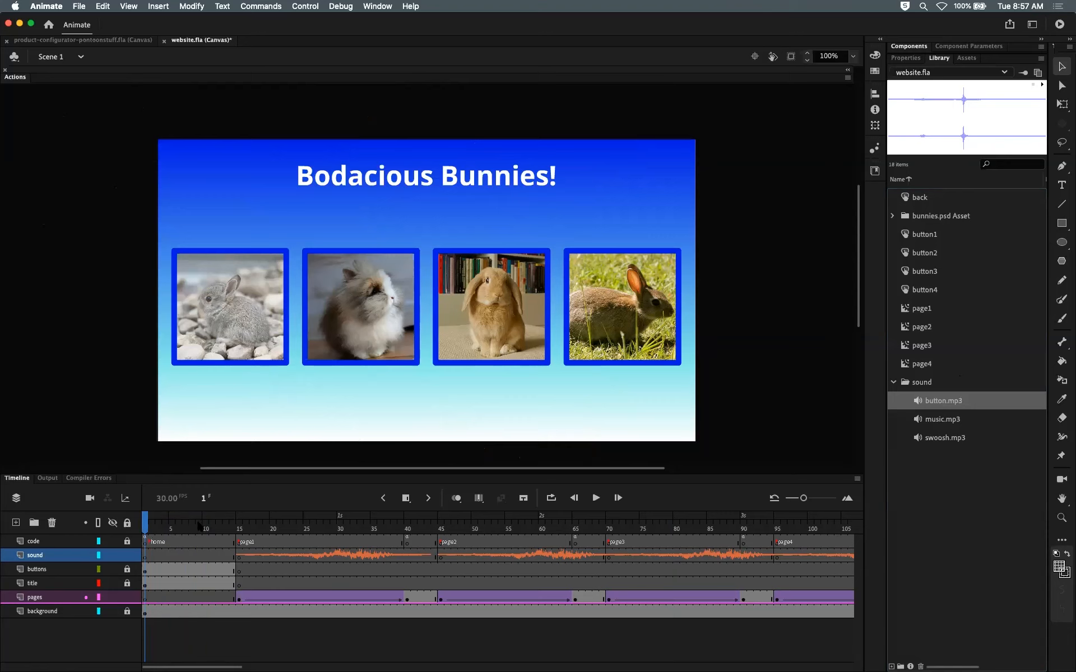
mouse_move(201, 527)
mouse_down()
mouse_move(227, 532)
mouse_move(193, 527)
mouse_up()
click(238, 529)
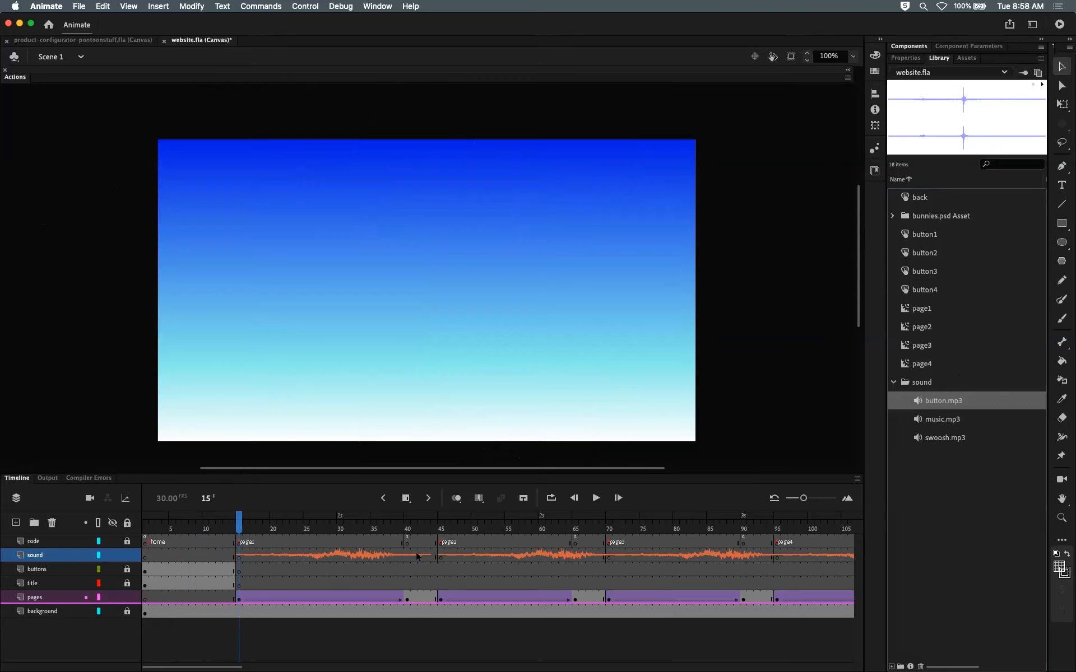
mouse_move(240, 527)
mouse_down()
mouse_move(354, 540)
mouse_move(242, 532)
mouse_up()
drag(239, 530, 301, 531)
drag(336, 535, 411, 539)
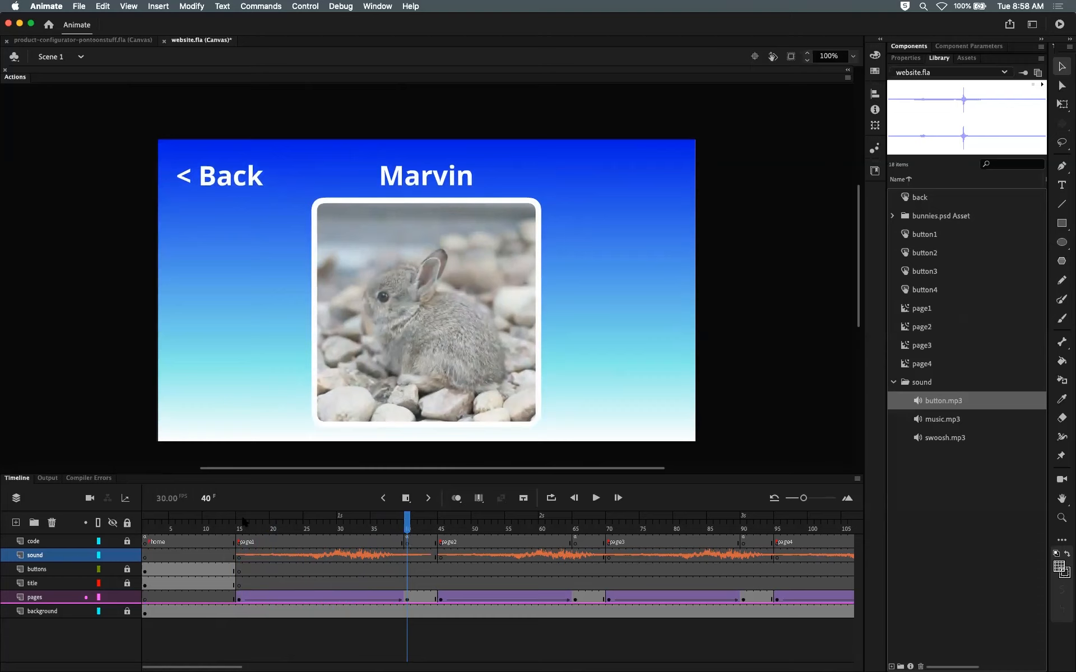
click(241, 524)
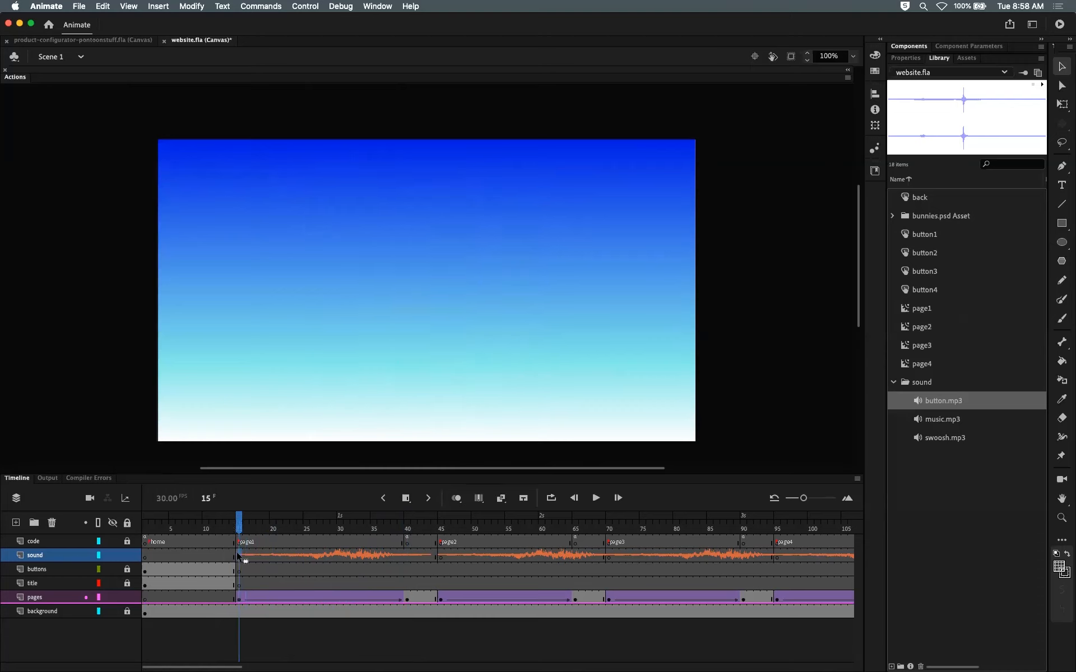
click(239, 555)
drag(240, 524, 145, 523)
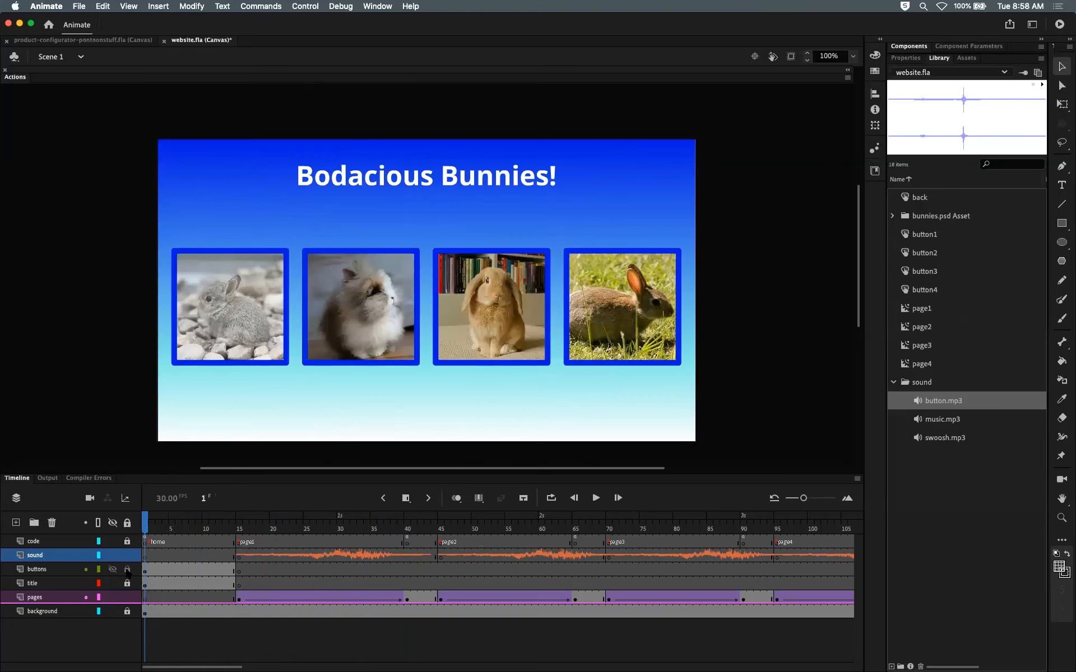
Step: Unlock the buttons layer and open the first bunny button symbol for editing
click(128, 570)
double_click(244, 307)
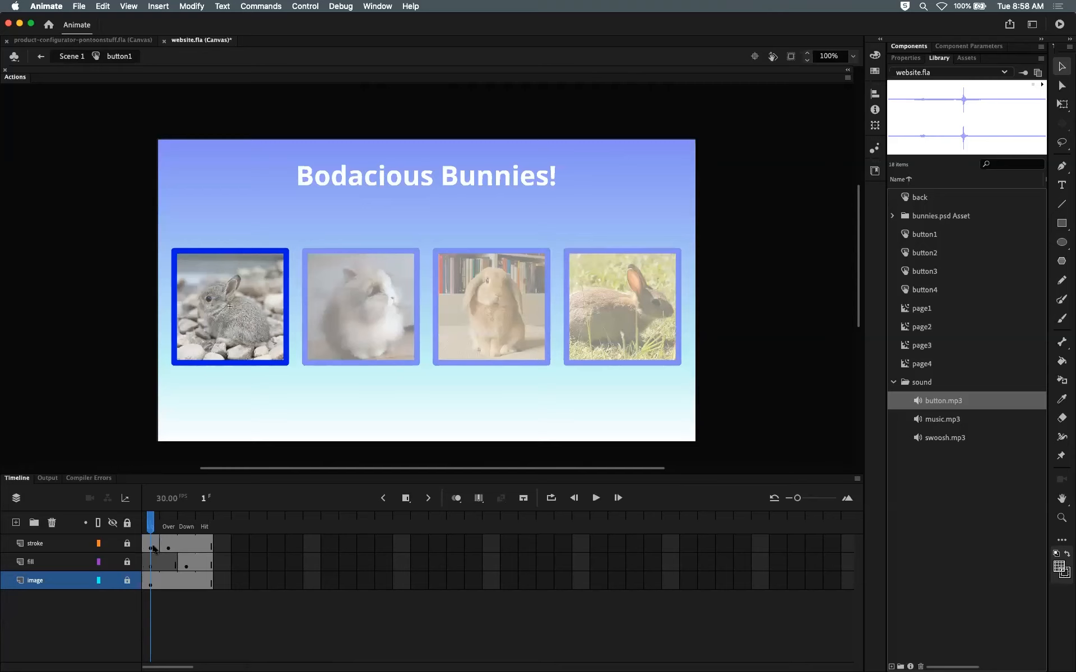
mouse_move(150, 527)
mouse_down()
mouse_move(205, 526)
mouse_move(152, 526)
mouse_up()
click(56, 544)
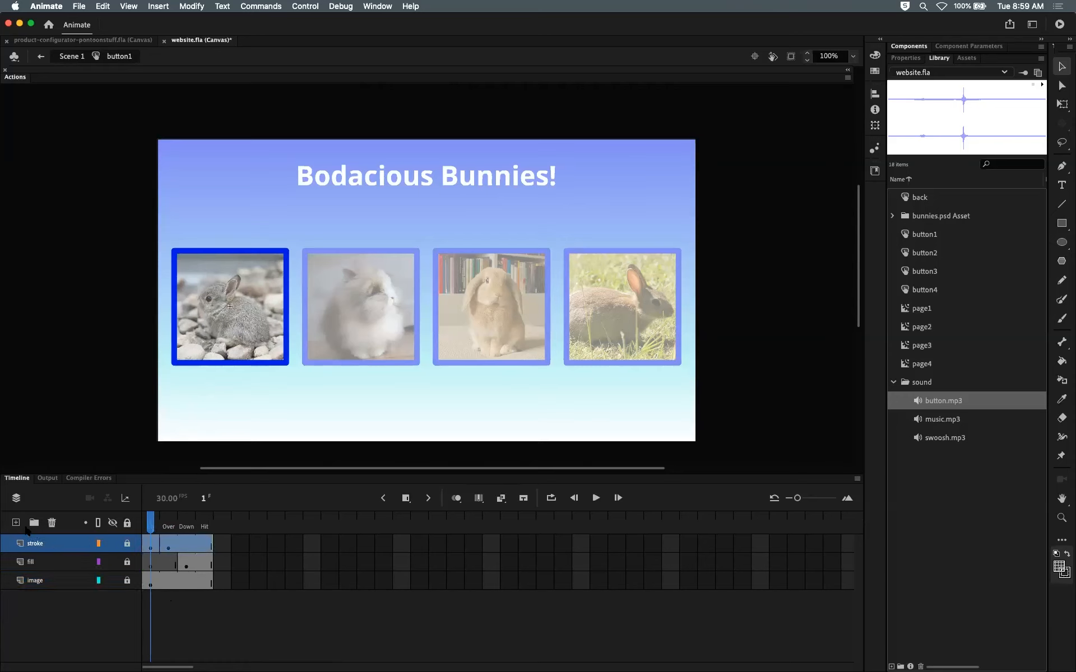
Step: Add a new layer named sound above the stroke layer inside the button symbol
click(15, 523)
double_click(42, 542)
text(sound)
key(Return)
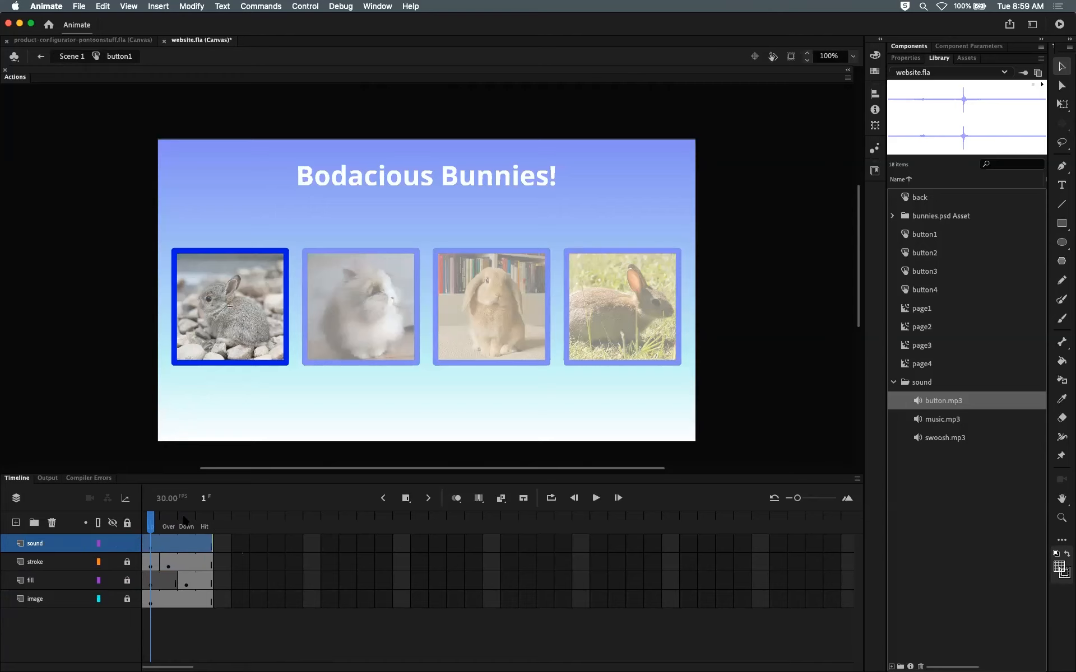
Step: Insert a keyframe in the Over frame of the sound layer and assign button.mp3 as its sound
click(168, 543)
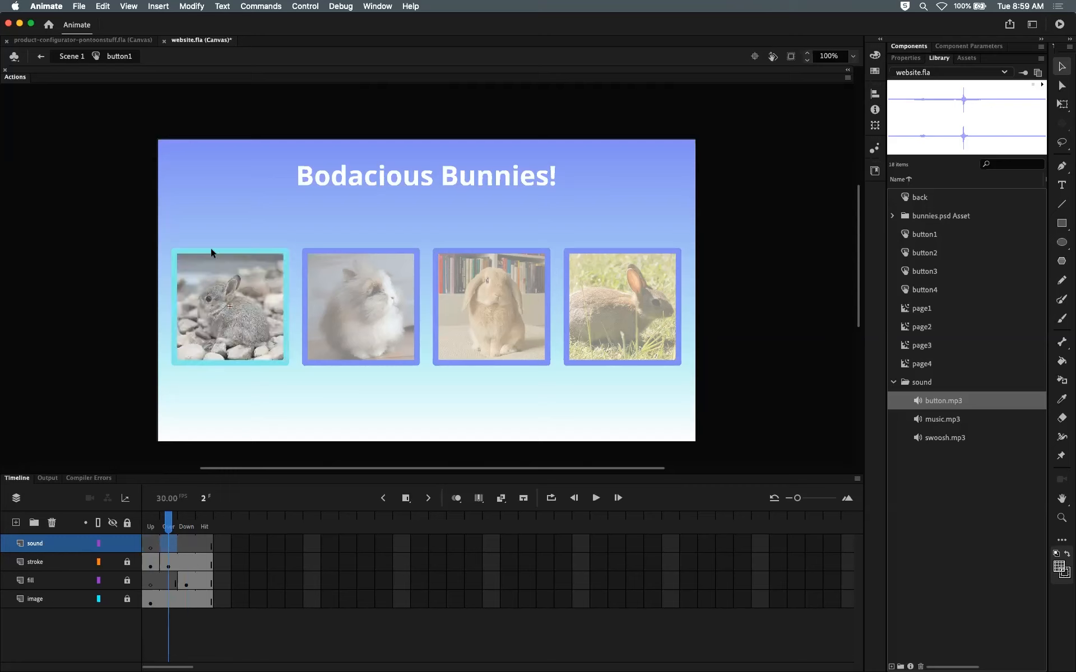
click(189, 544)
click(172, 545)
click(908, 58)
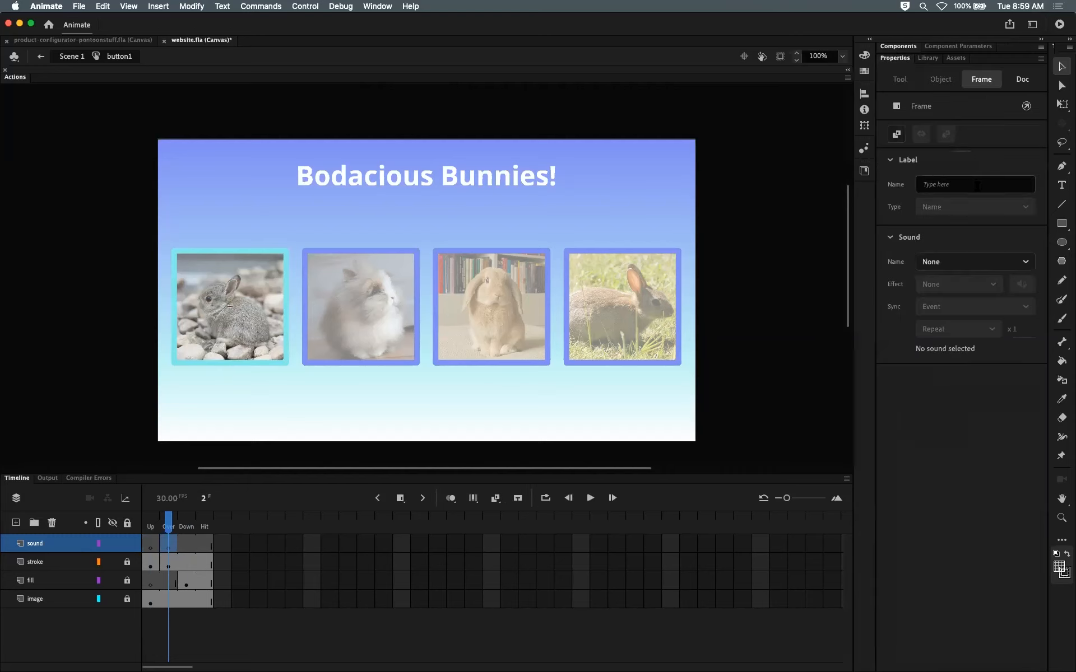
click(984, 262)
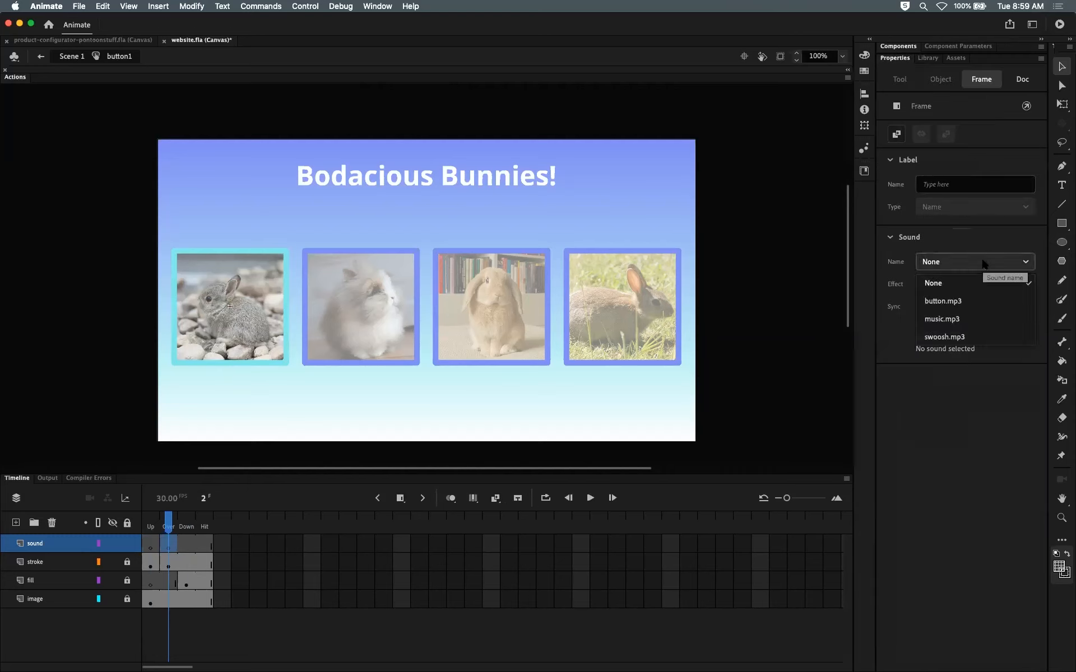
click(968, 303)
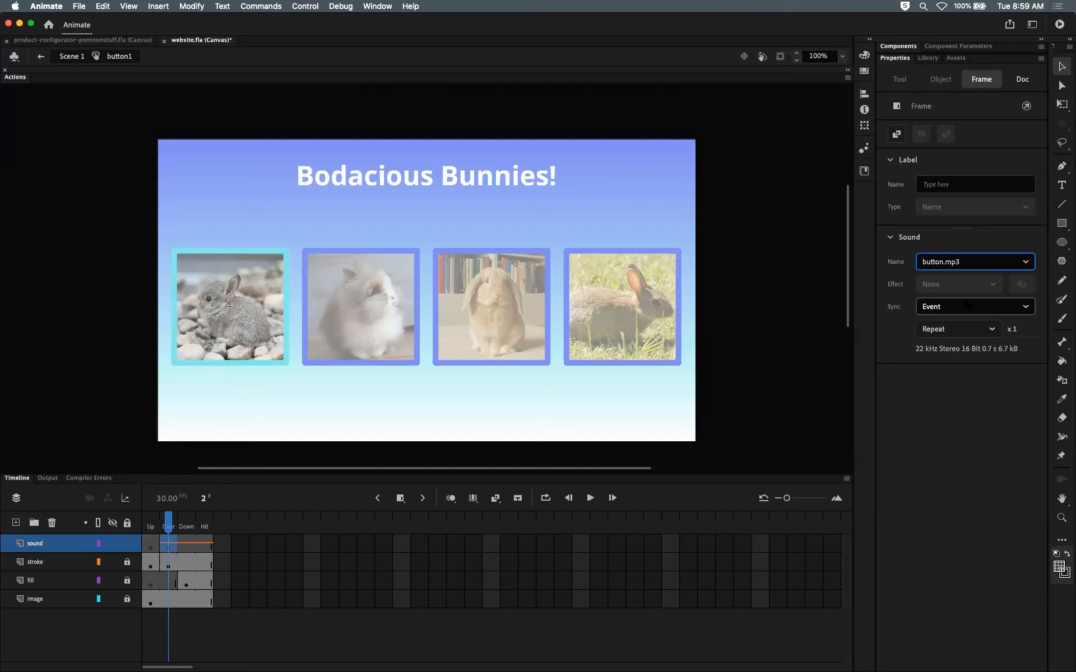
Step: Test the movie in the browser and switch back to Animate
mouse_move(169, 523)
mouse_down()
mouse_move(204, 523)
mouse_move(169, 523)
mouse_up()
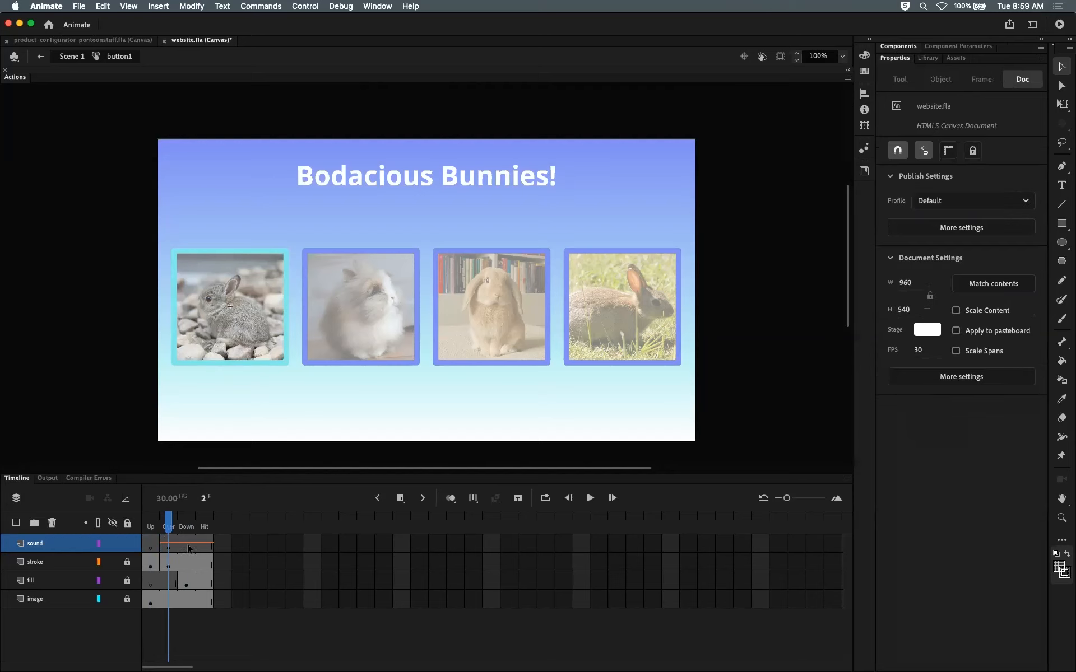
click(169, 542)
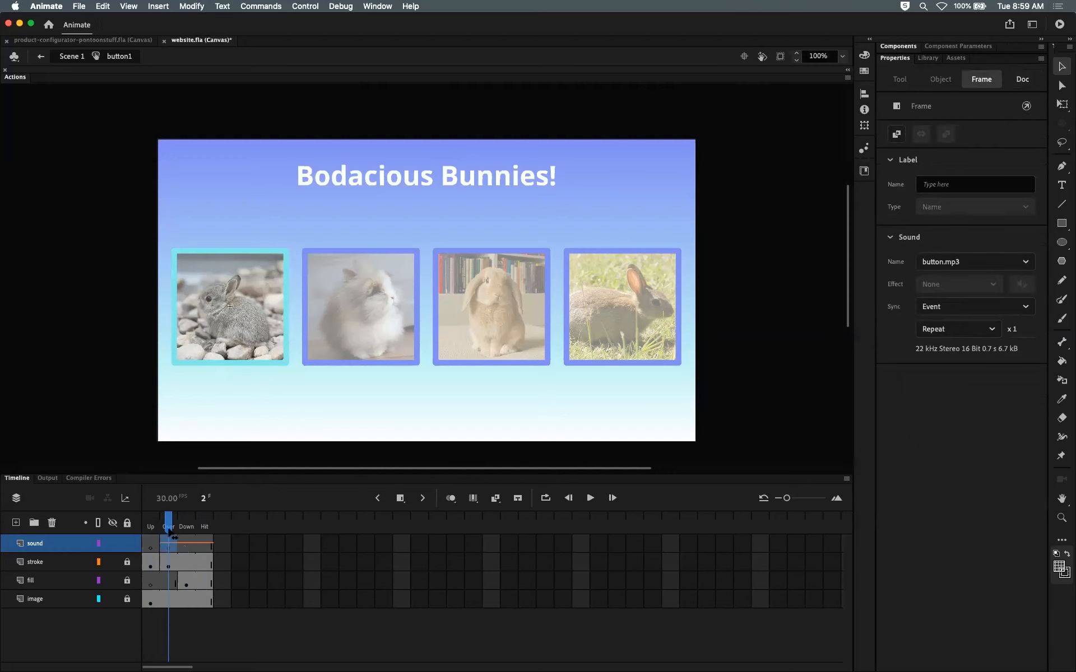
click(168, 525)
click(169, 543)
click(167, 525)
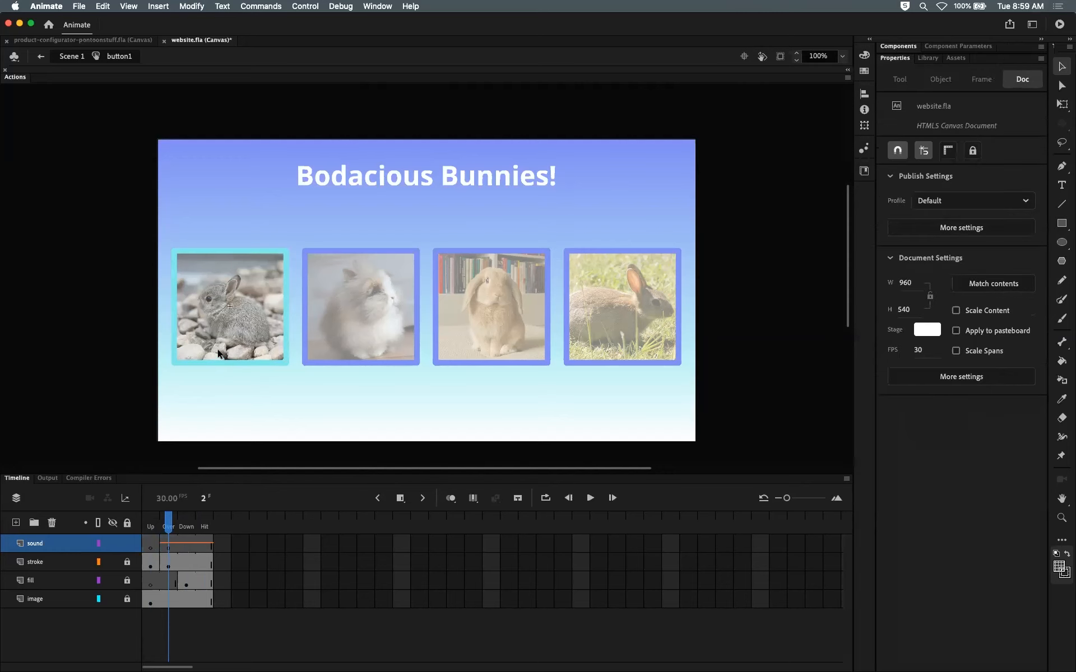
key(super+Return)
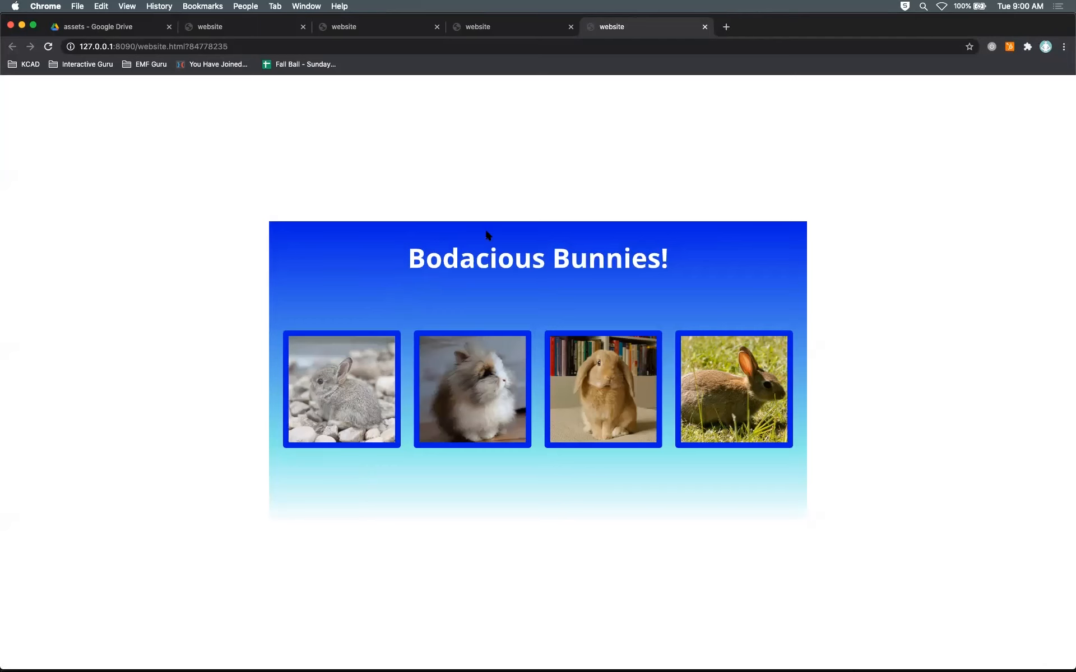
key(super+Tab)
click(17, 478)
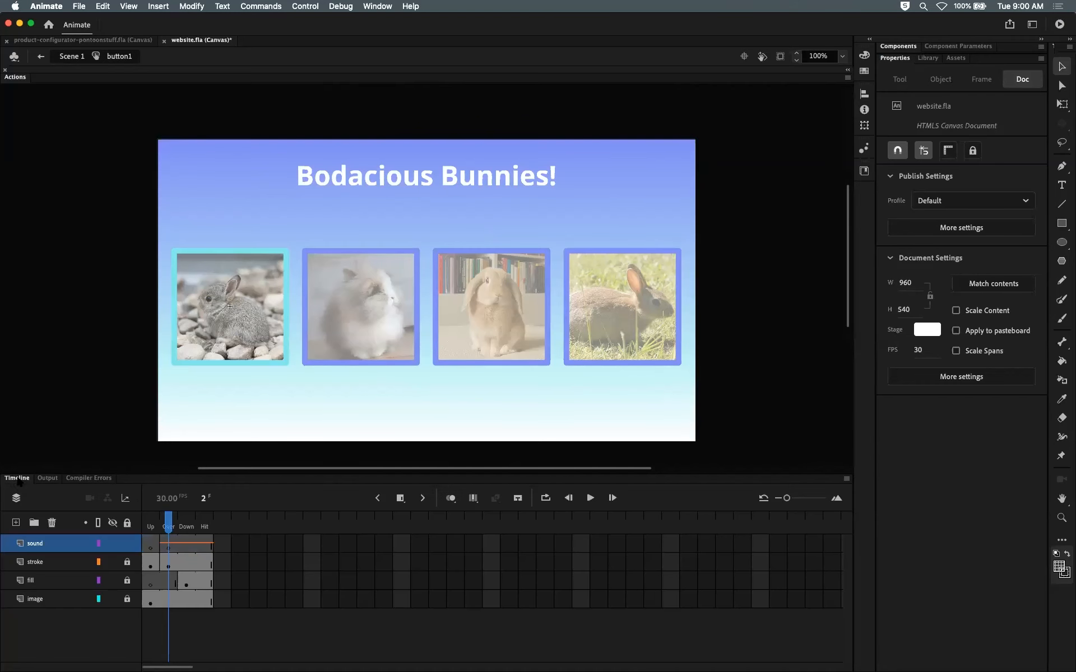
Step: Move the button sound keyframe from the Over frame to the Down frame
click(170, 544)
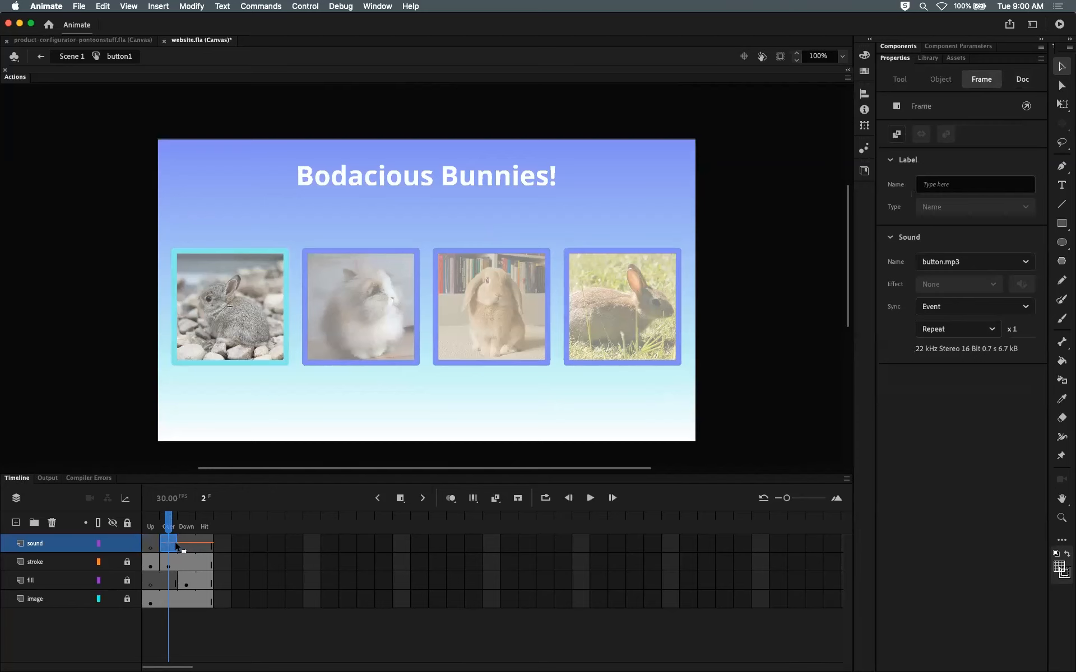
click(189, 545)
mouse_move(185, 520)
mouse_down()
mouse_move(173, 521)
mouse_move(189, 522)
mouse_up()
click(189, 542)
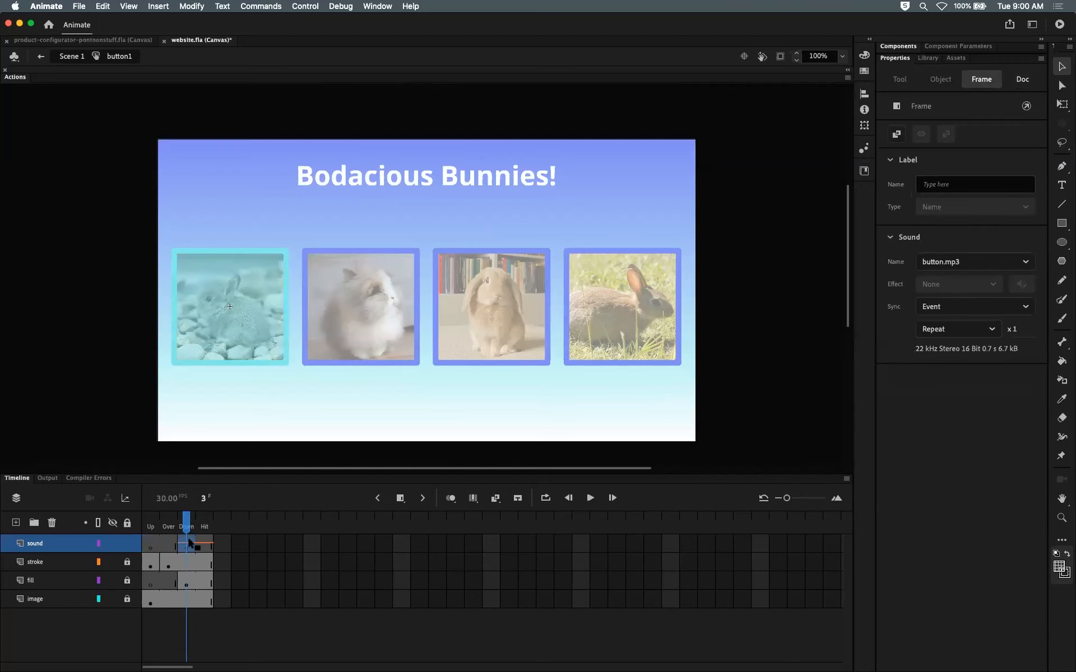
mouse_move(187, 526)
mouse_down()
mouse_move(174, 527)
mouse_move(184, 527)
mouse_up()
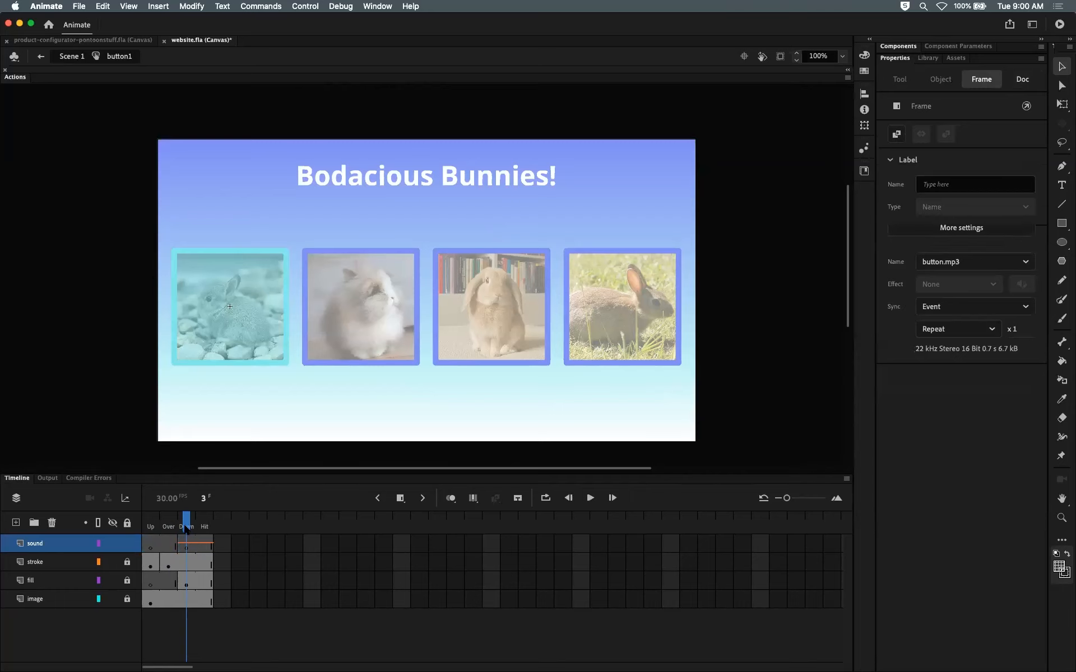
click(185, 545)
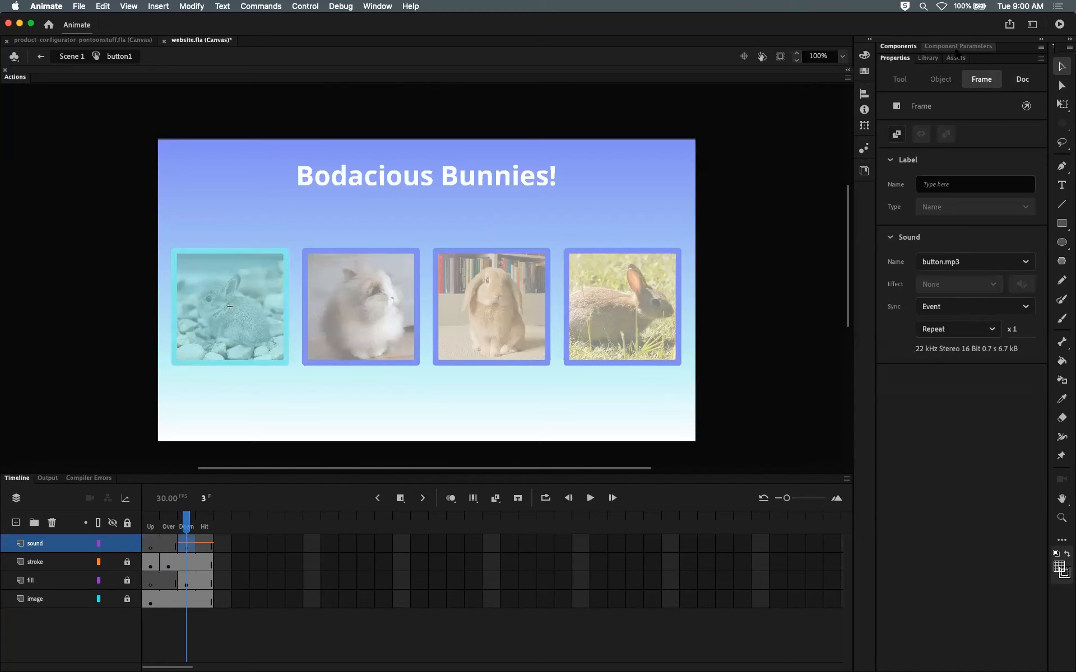
Step: Preview the button sound in the library and return to Scene 1
click(930, 58)
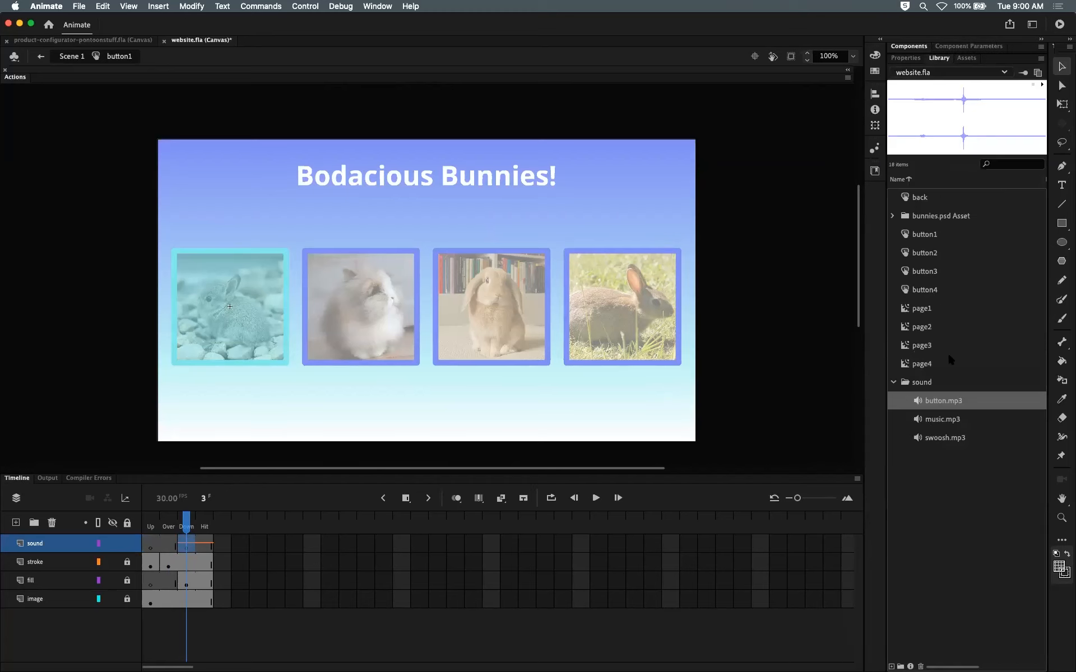
click(1043, 85)
drag(170, 516, 185, 520)
click(67, 56)
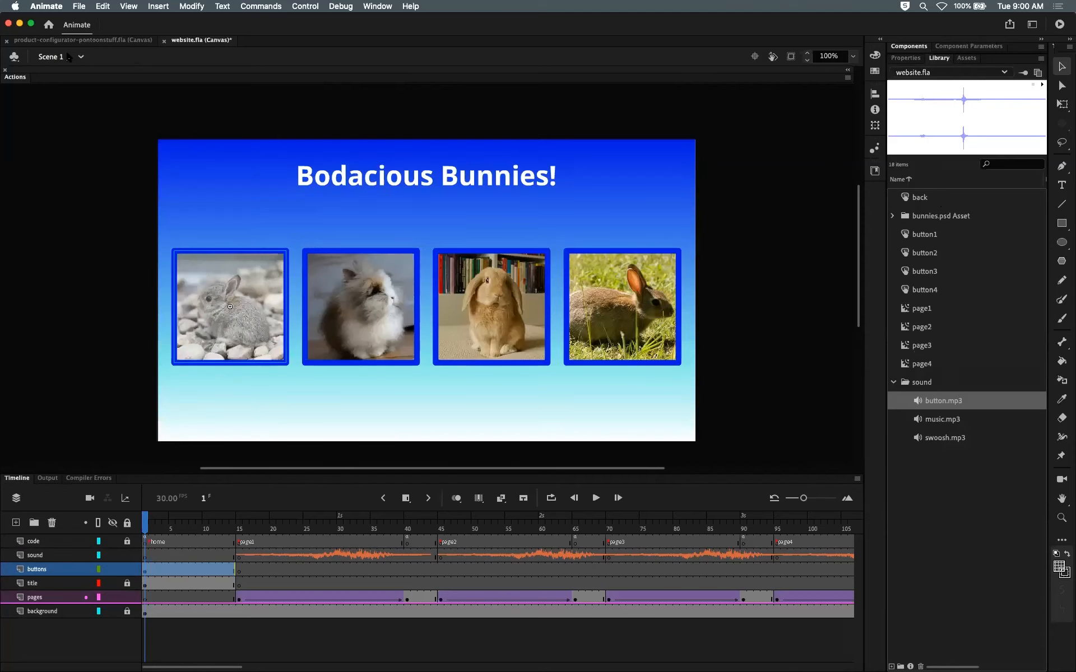
Step: Test the movie in the browser, open the first bunny's page, and return to Animate
click(286, 540)
drag(286, 540, 247, 523)
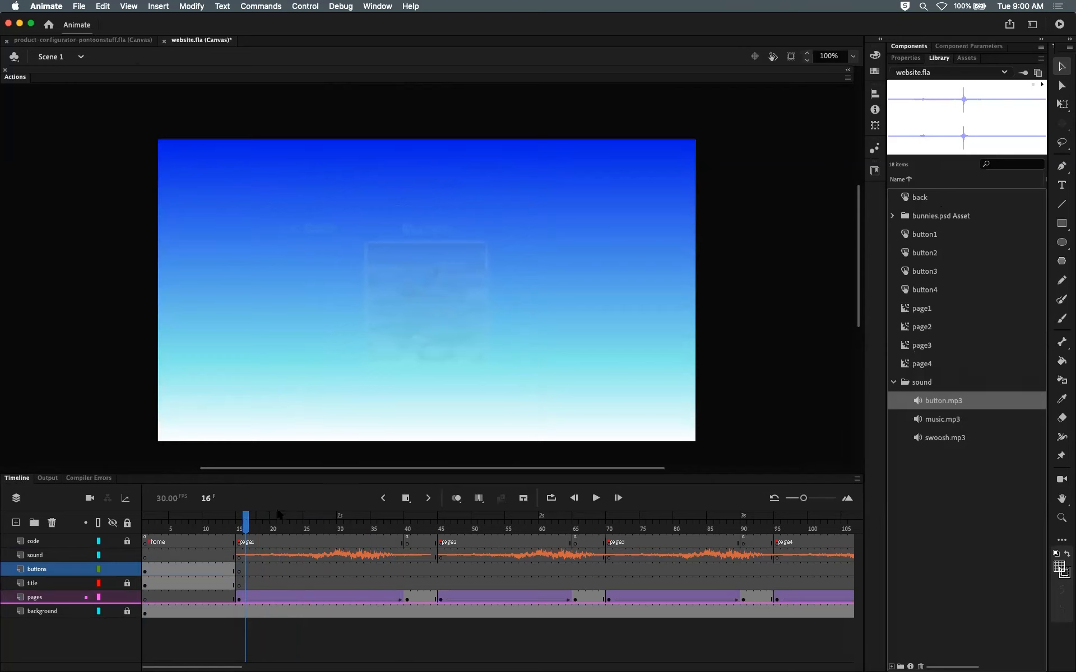
key(super+Return)
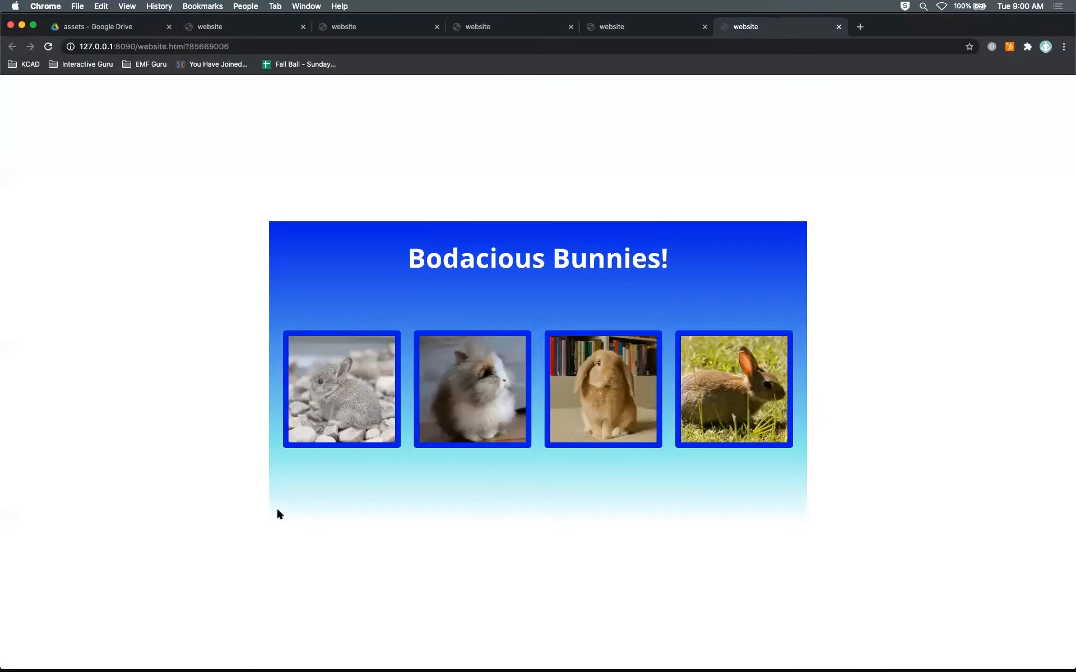
click(338, 426)
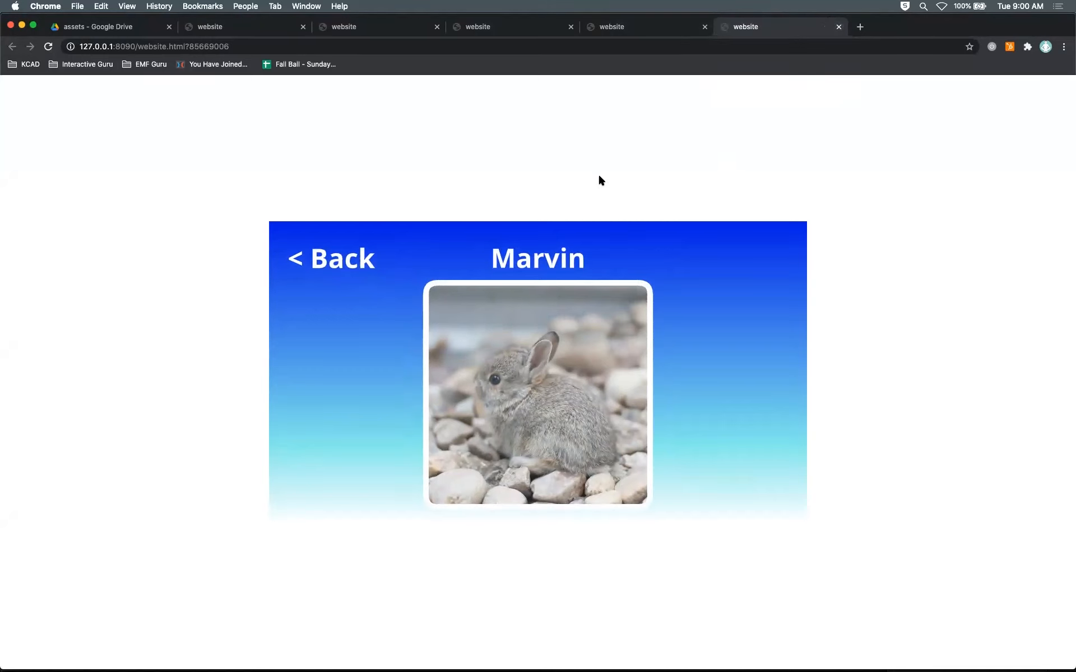
key(super+Tab)
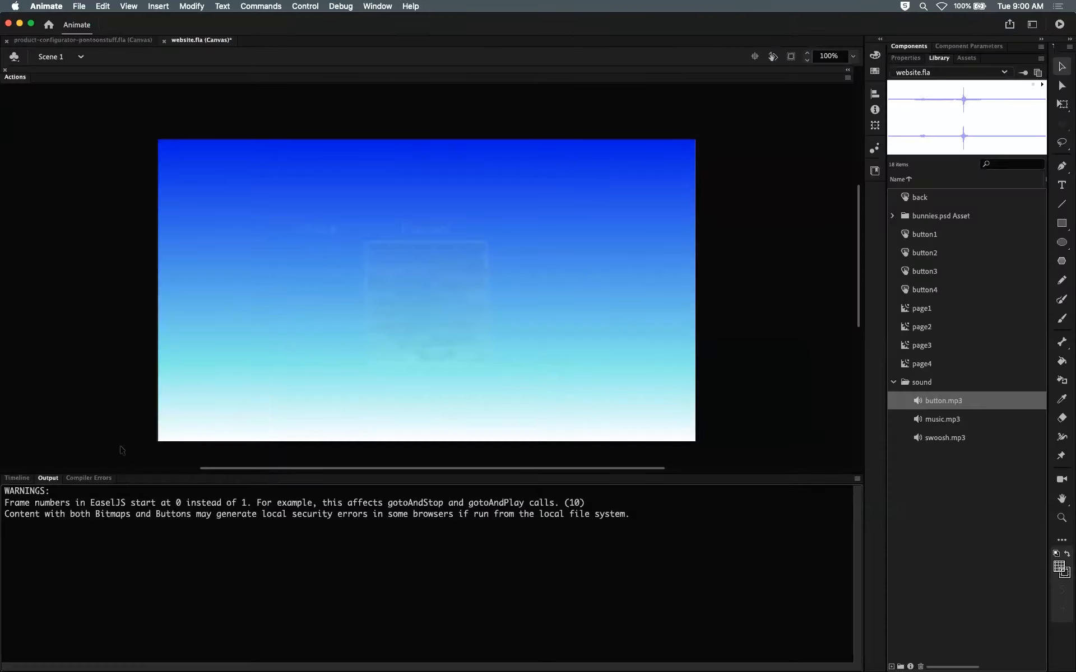
click(28, 480)
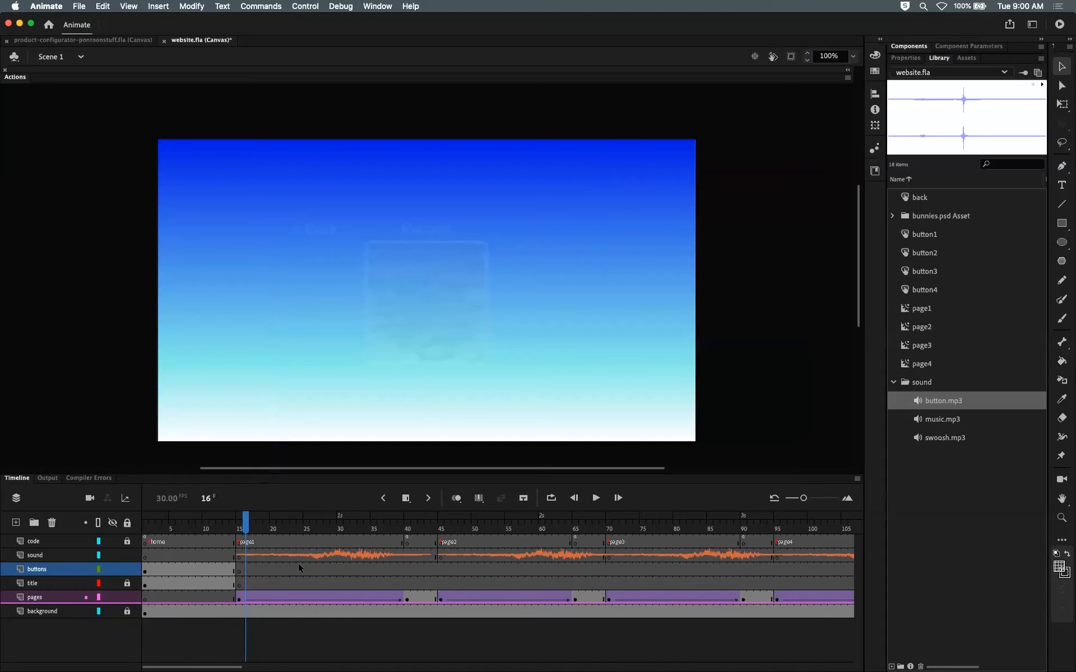
drag(246, 526, 259, 527)
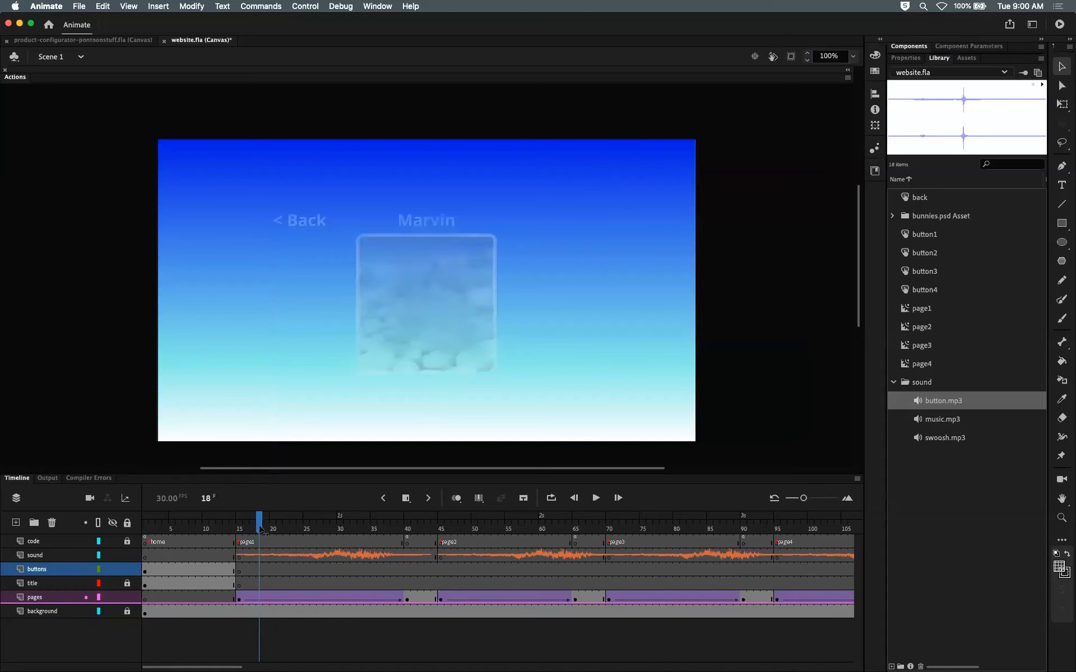
Step: Remove the swoosh sound from the frame 15 keyframe on the sound layer by setting its sound to None
click(238, 558)
click(906, 58)
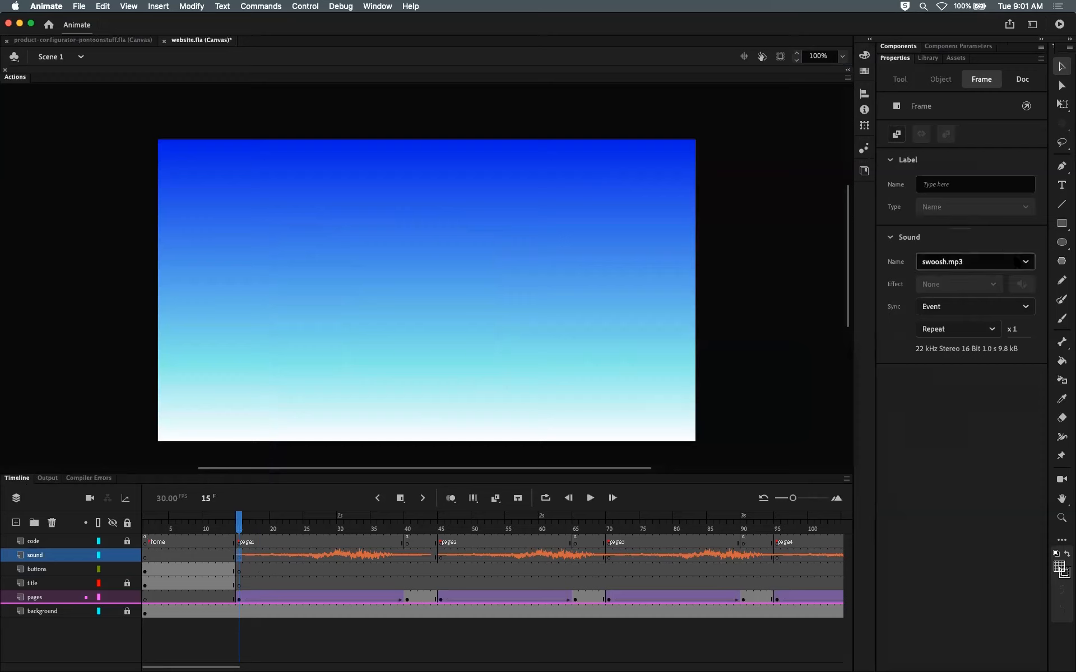
click(976, 262)
click(977, 278)
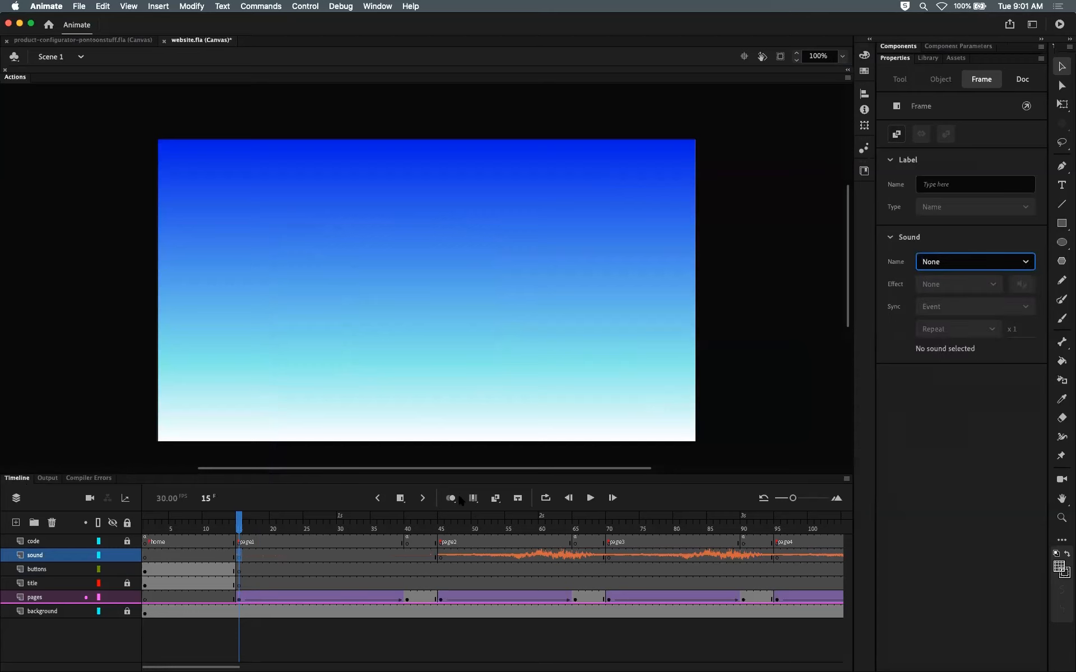
click(238, 525)
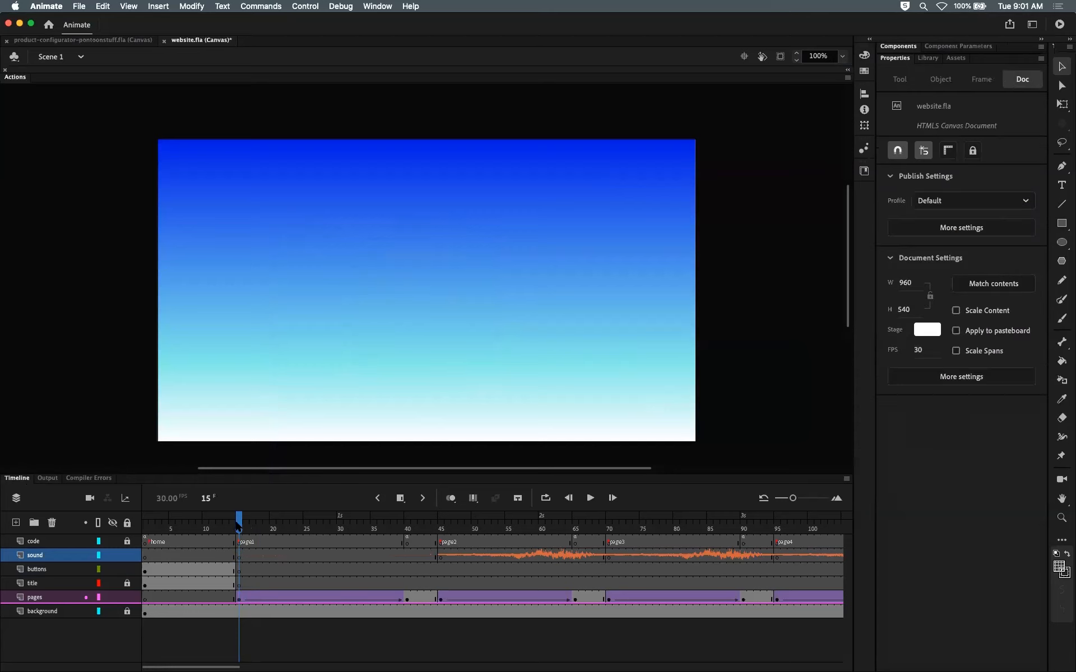
Step: Test the movie in the browser, open and close the first bunny's page, and return to the Animate timeline
key(super+Return)
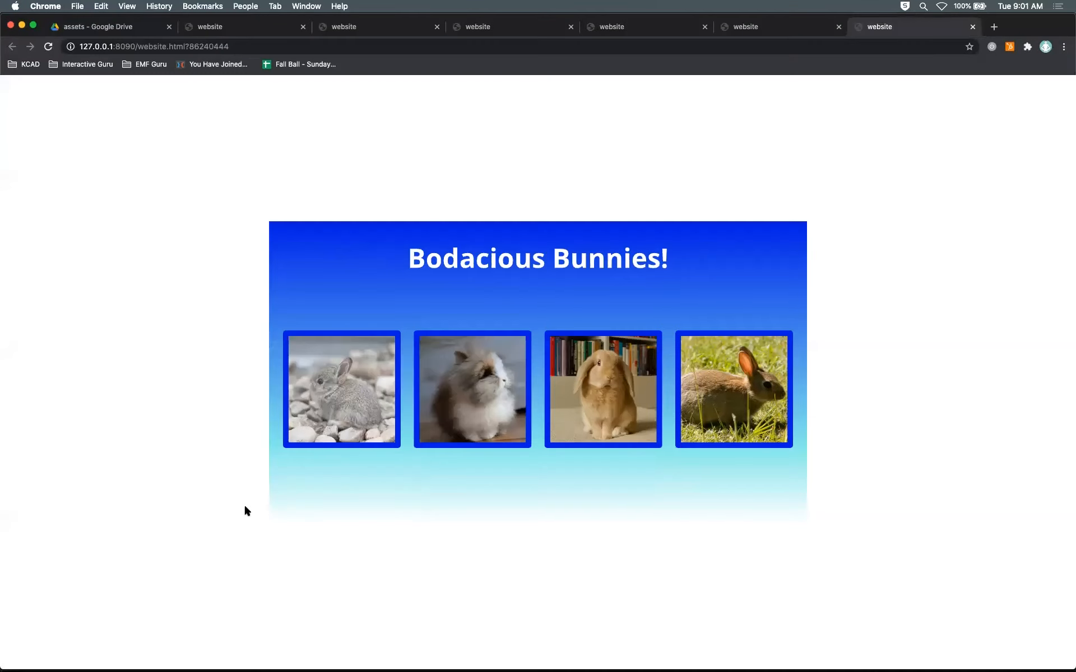
click(354, 399)
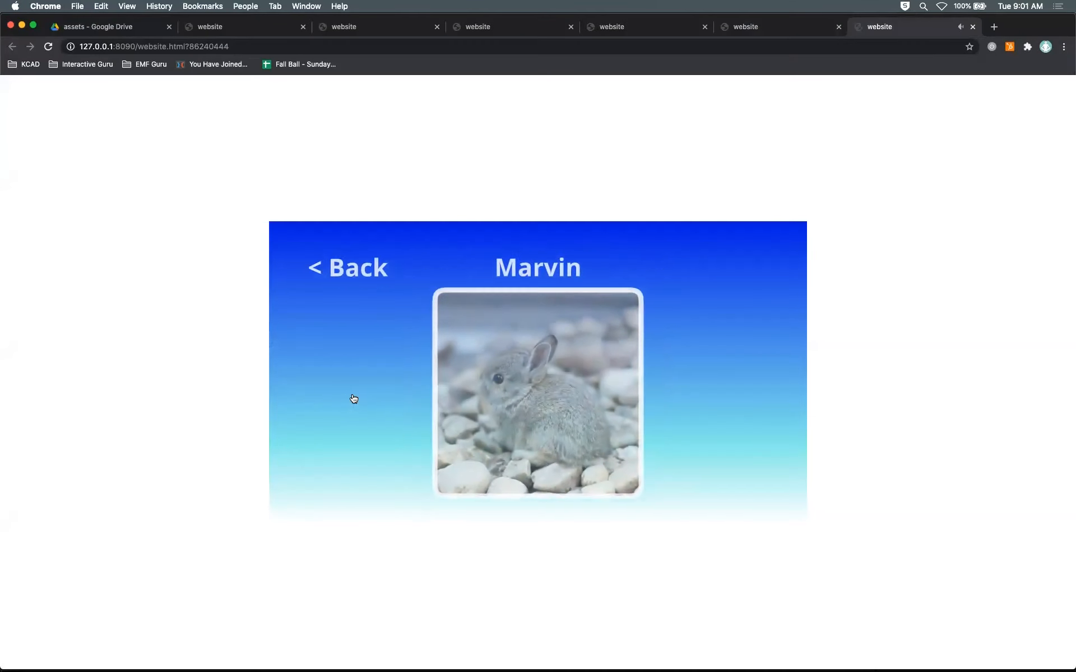
click(324, 259)
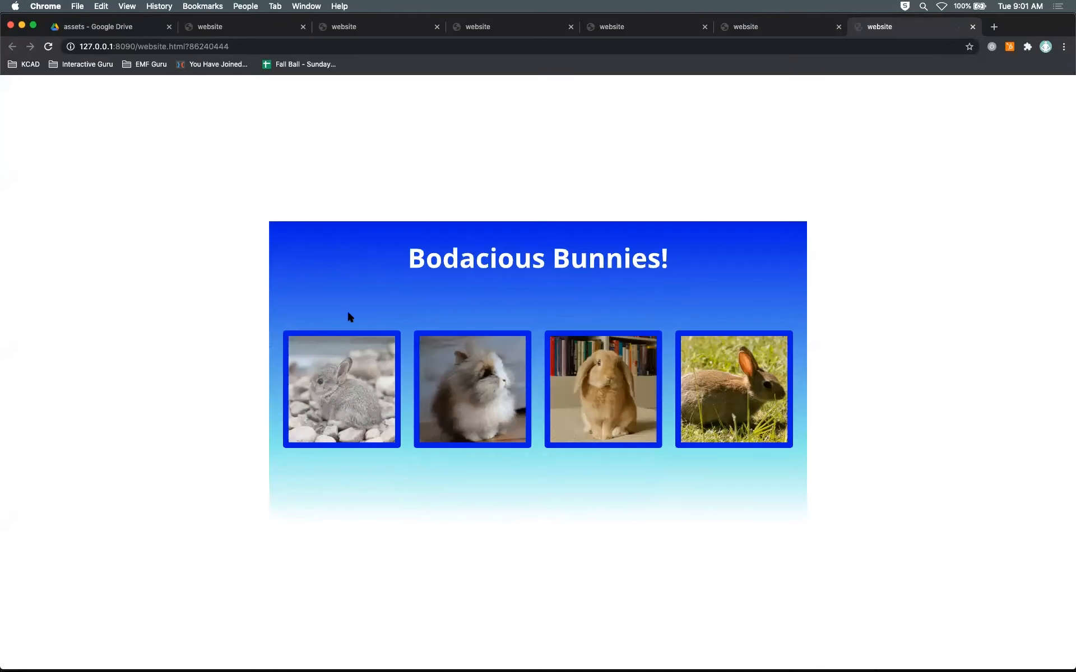
click(347, 374)
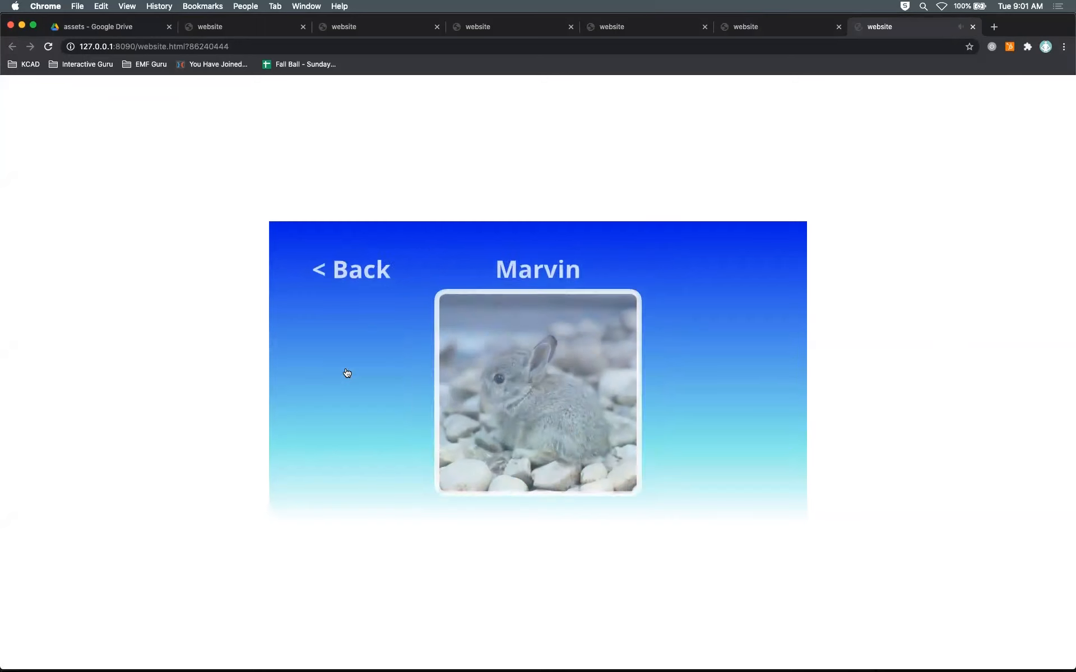
key(super+Tab)
key(super+Tab)
key(super+shift+Tab)
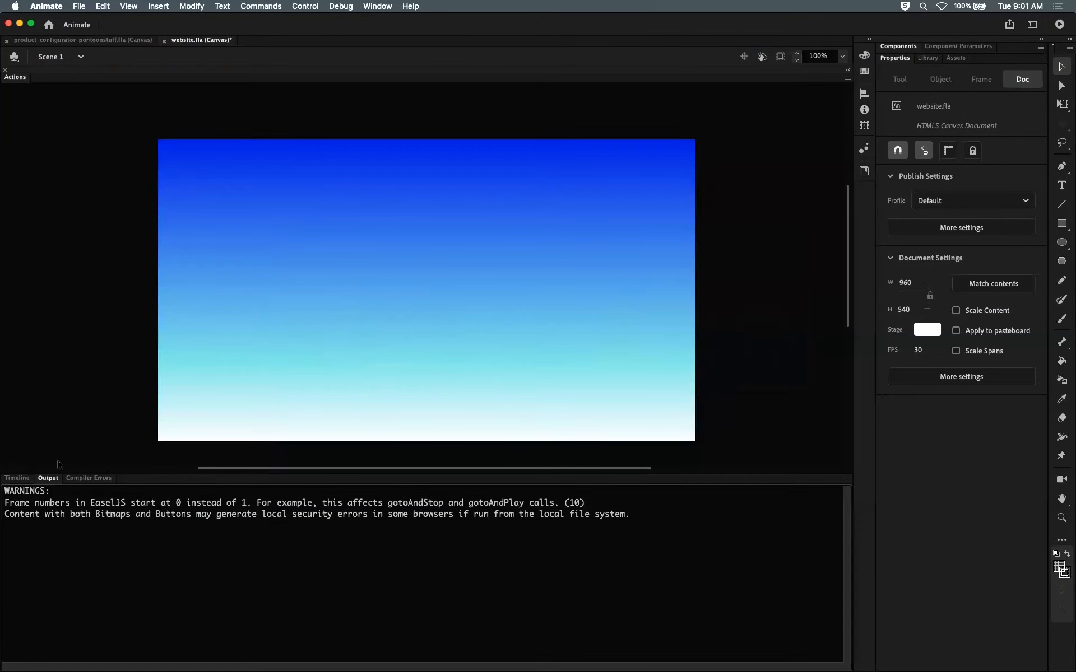
click(17, 478)
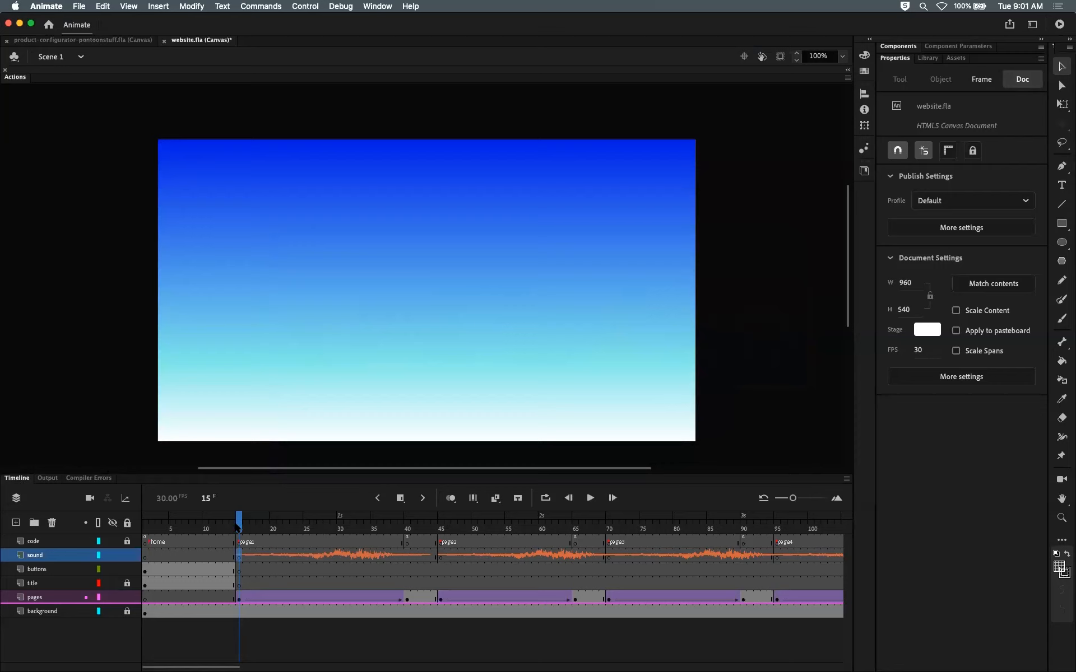
Step: Test the movie again, open the first bunny's page, and switch back to the Animate timeline
key(super+Return)
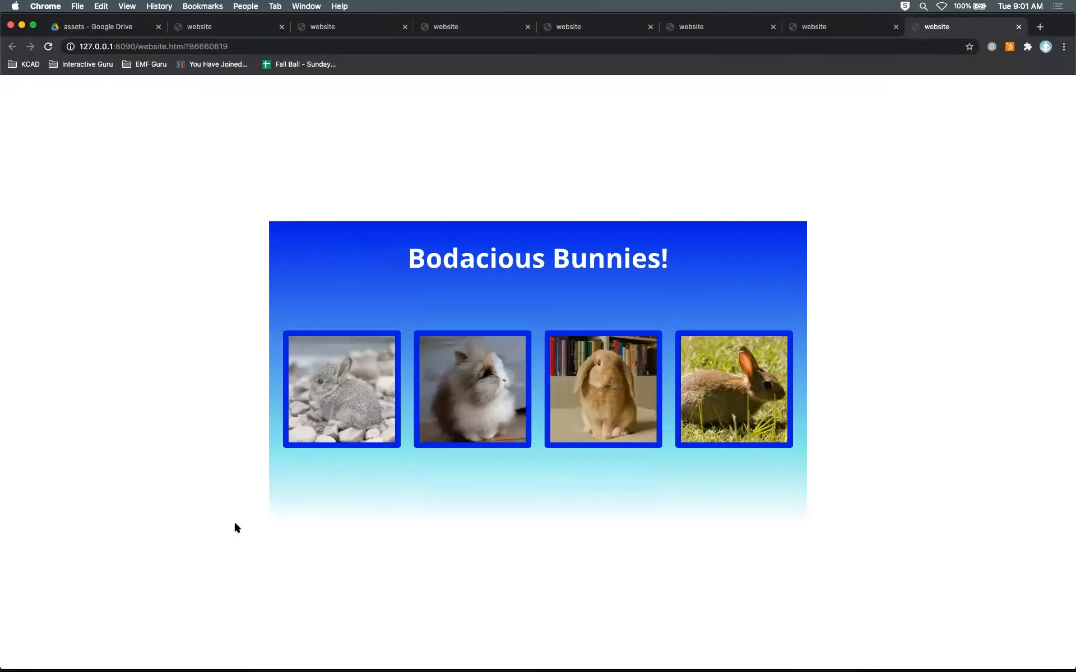
click(338, 400)
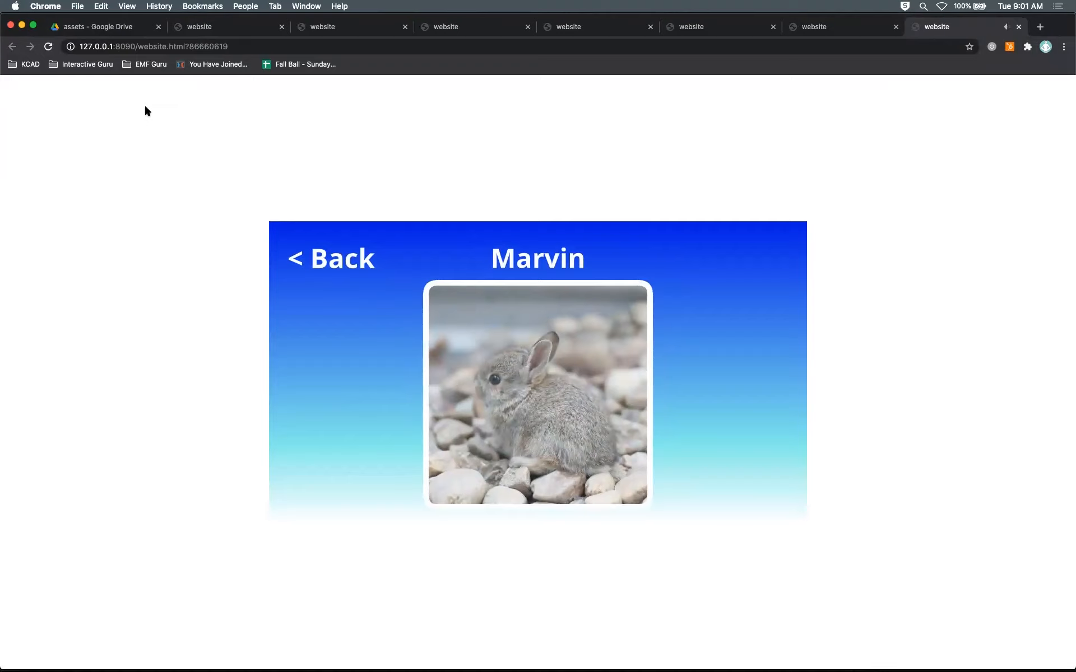
key(super+Tab)
click(17, 478)
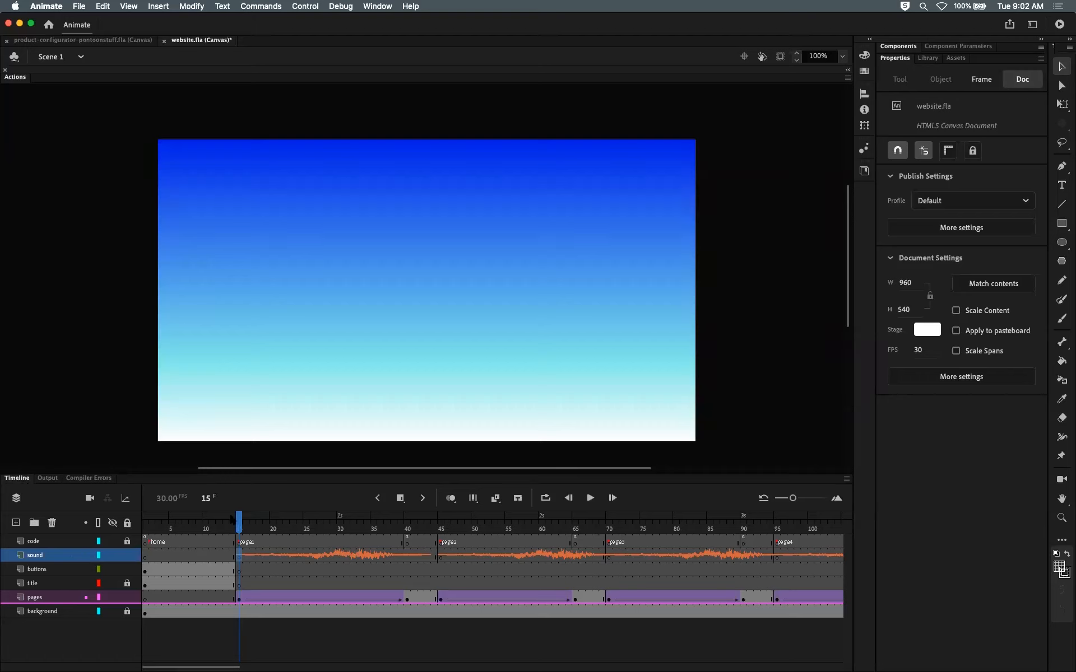
Step: Enter the button1 symbol, copy its sound layer, and return to Scene 1
drag(240, 522, 151, 521)
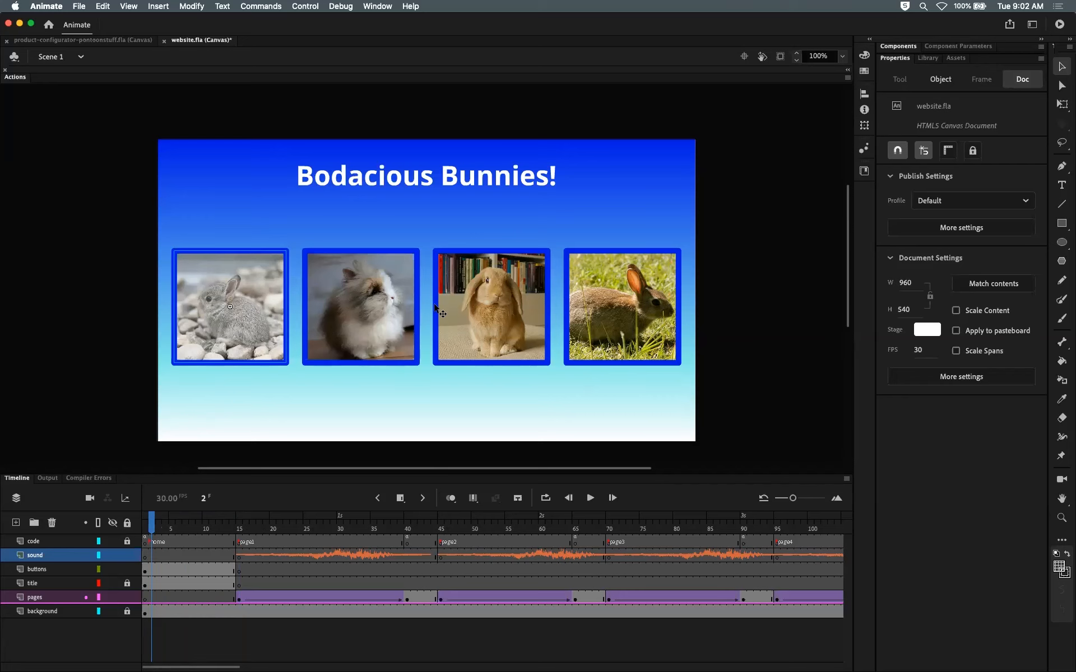
double_click(247, 291)
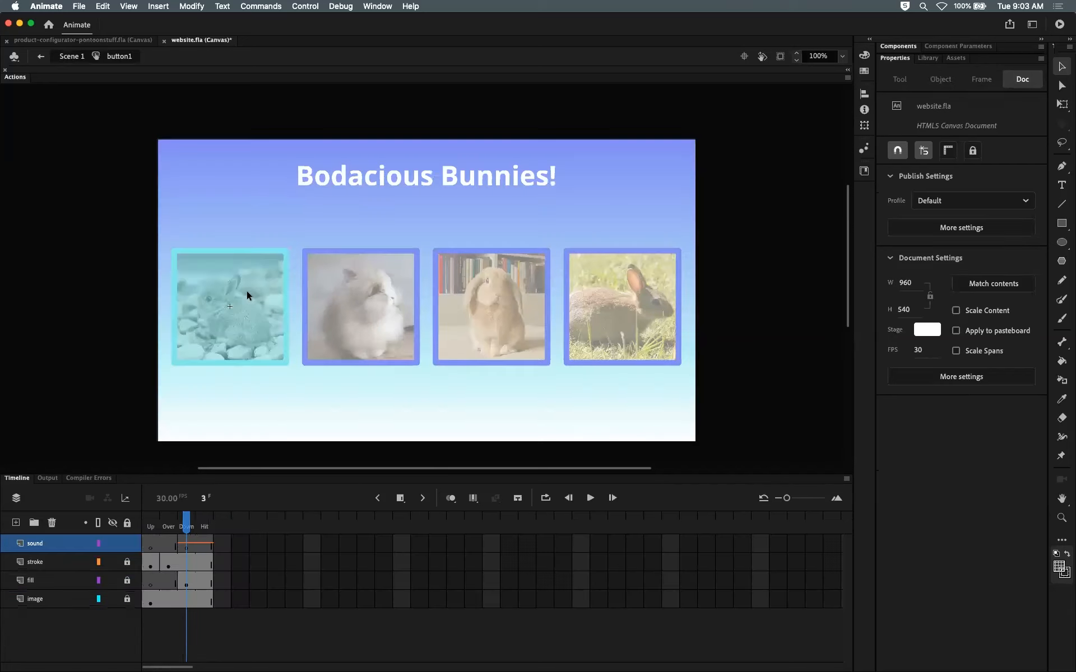
click(54, 563)
click(64, 544)
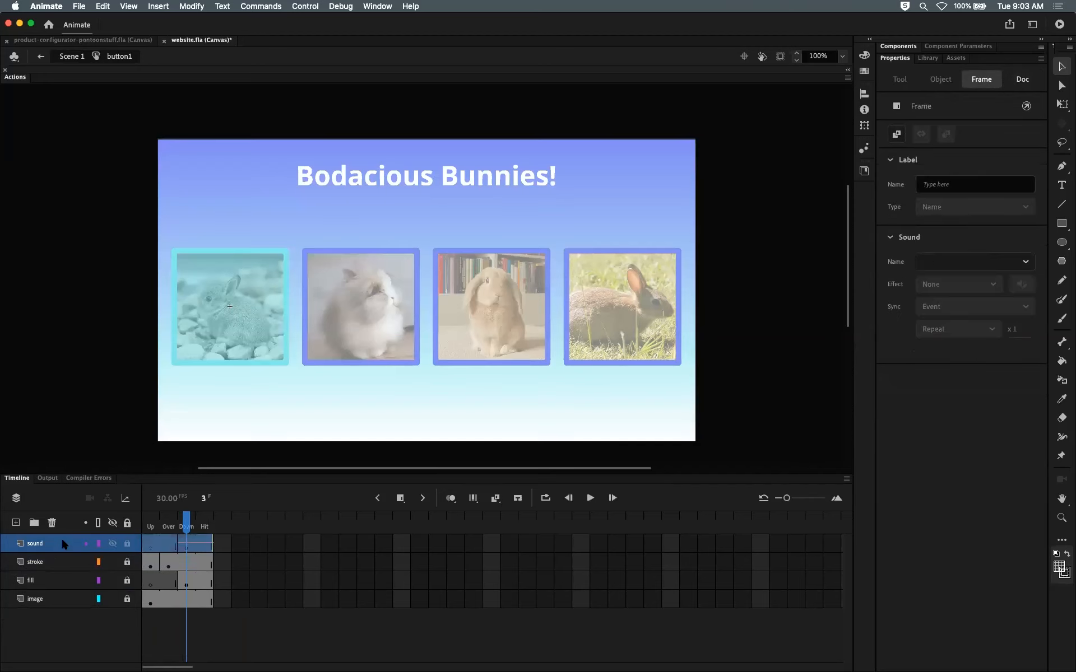
click(167, 543)
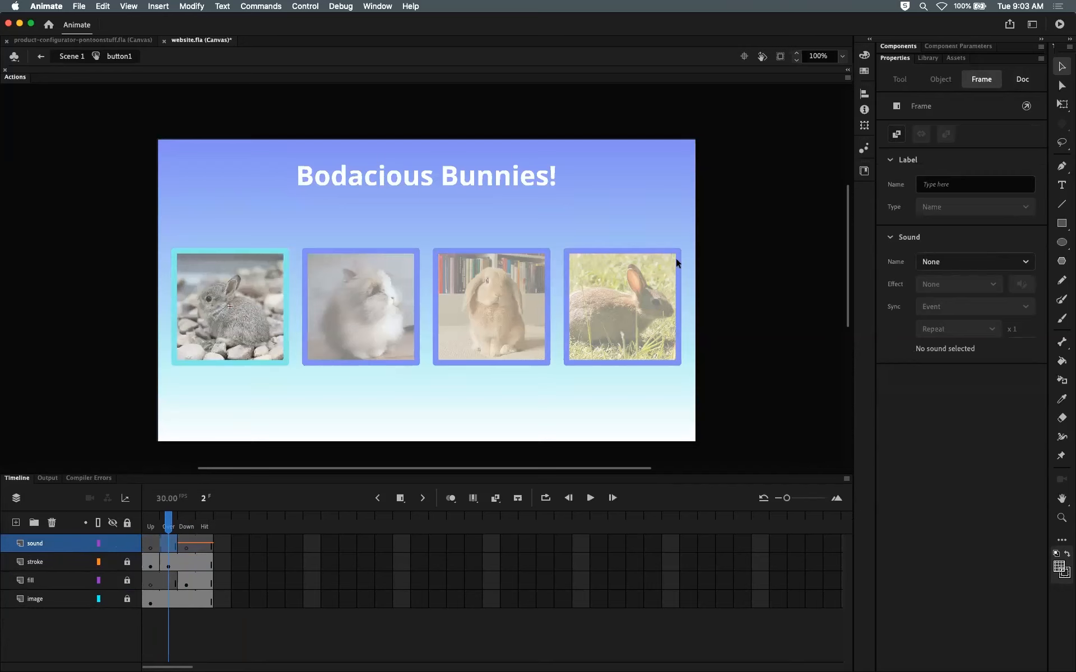
right_click(50, 539)
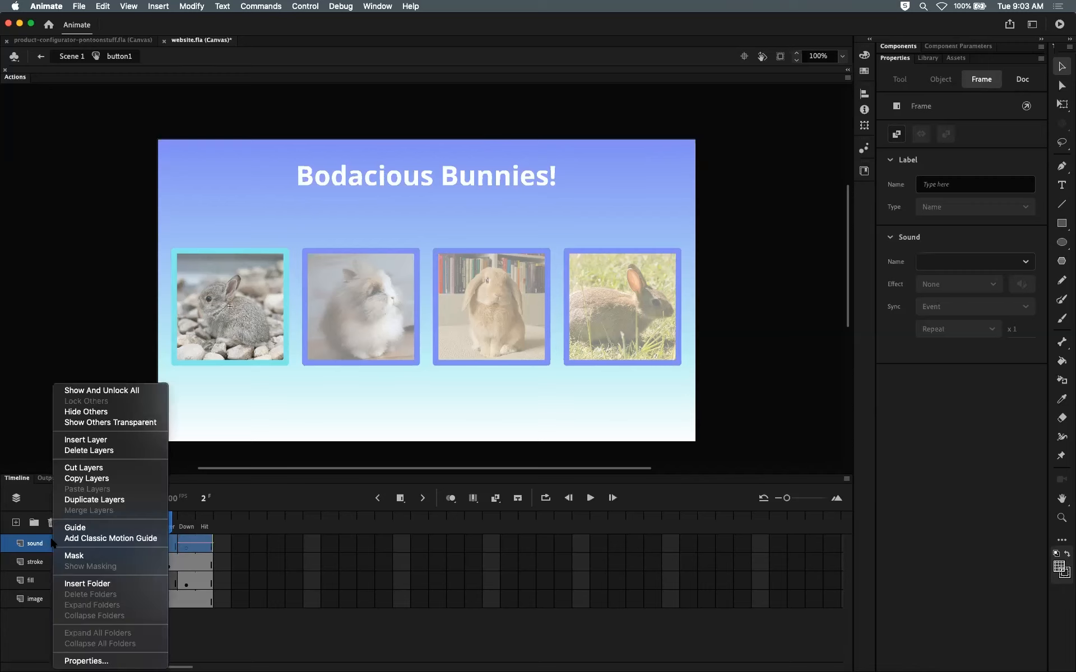
click(79, 479)
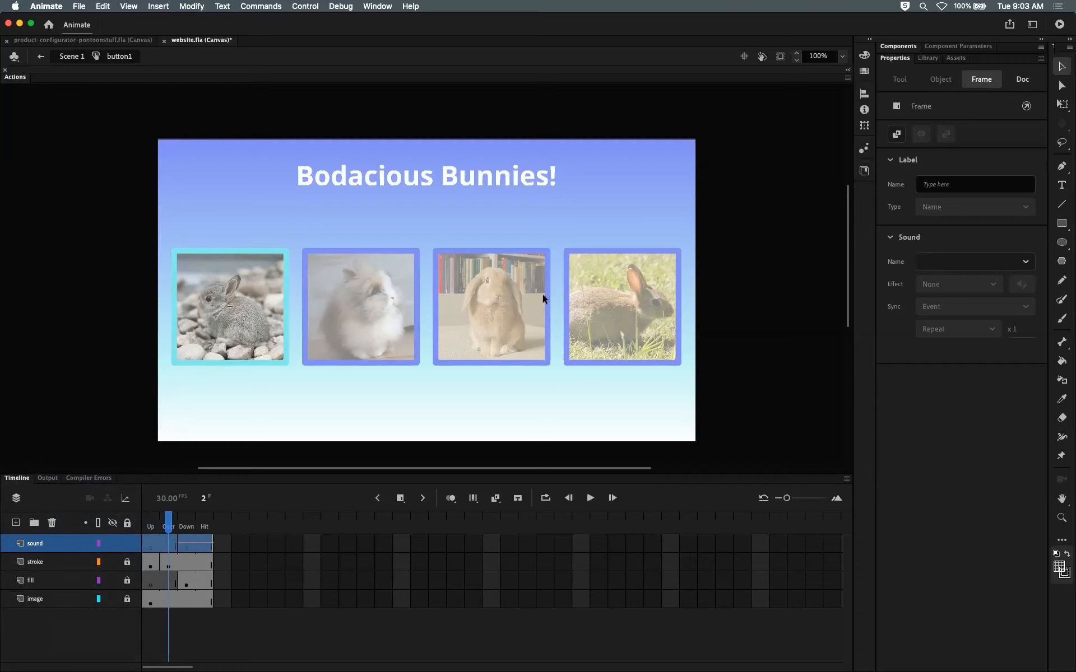
click(76, 58)
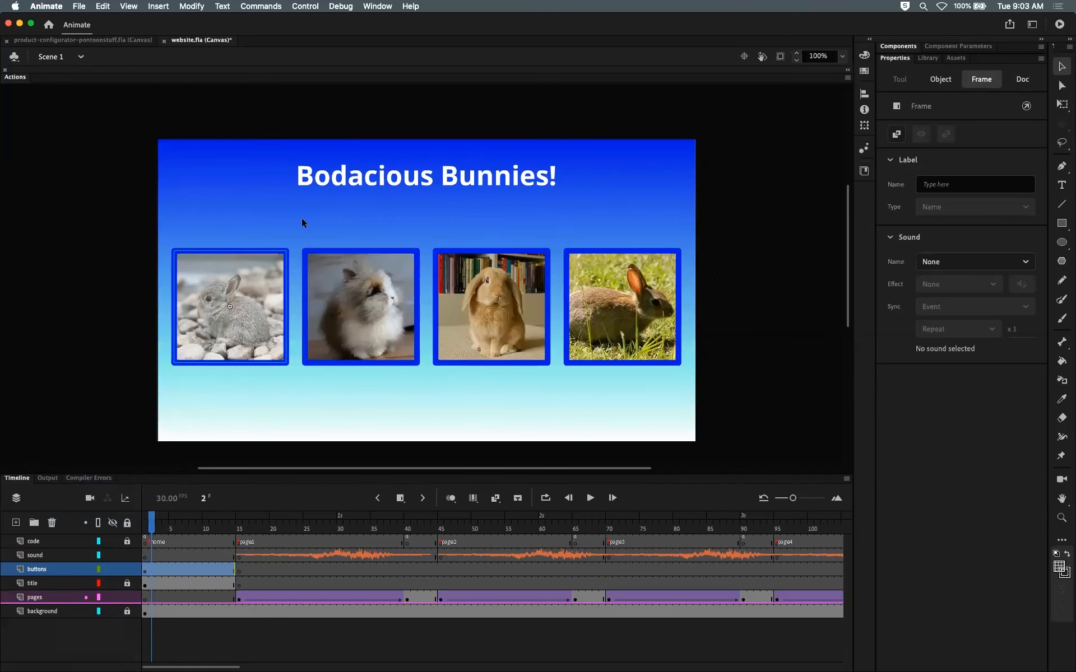
Step: Paste the copied sound layer into the button2 symbol, check its Down frame sound, and return to Scene 1
double_click(371, 313)
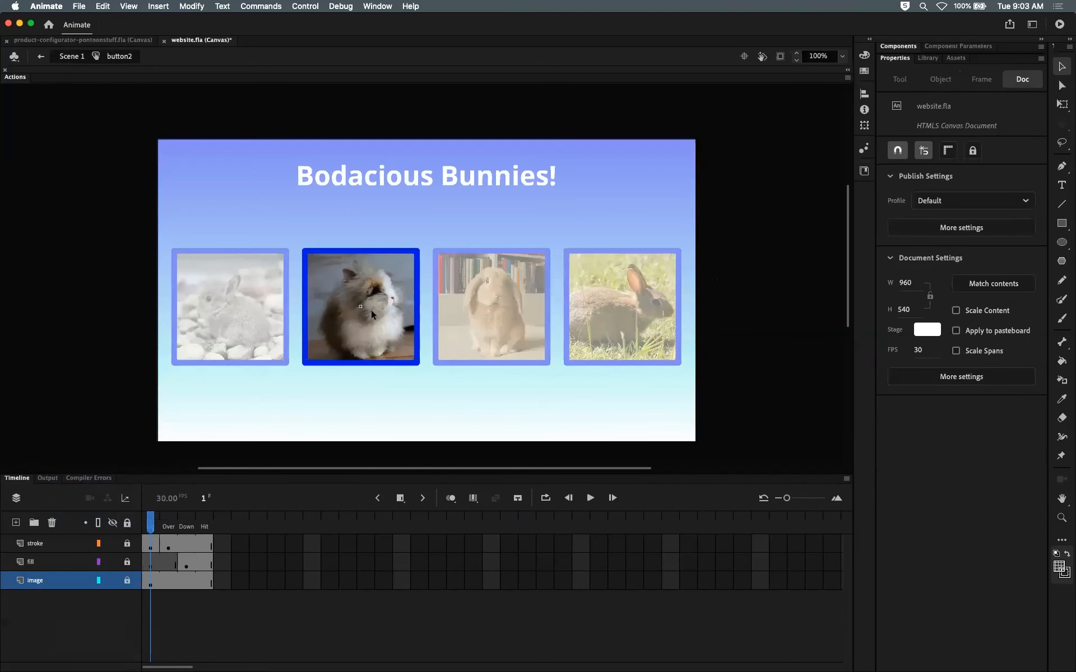
click(55, 545)
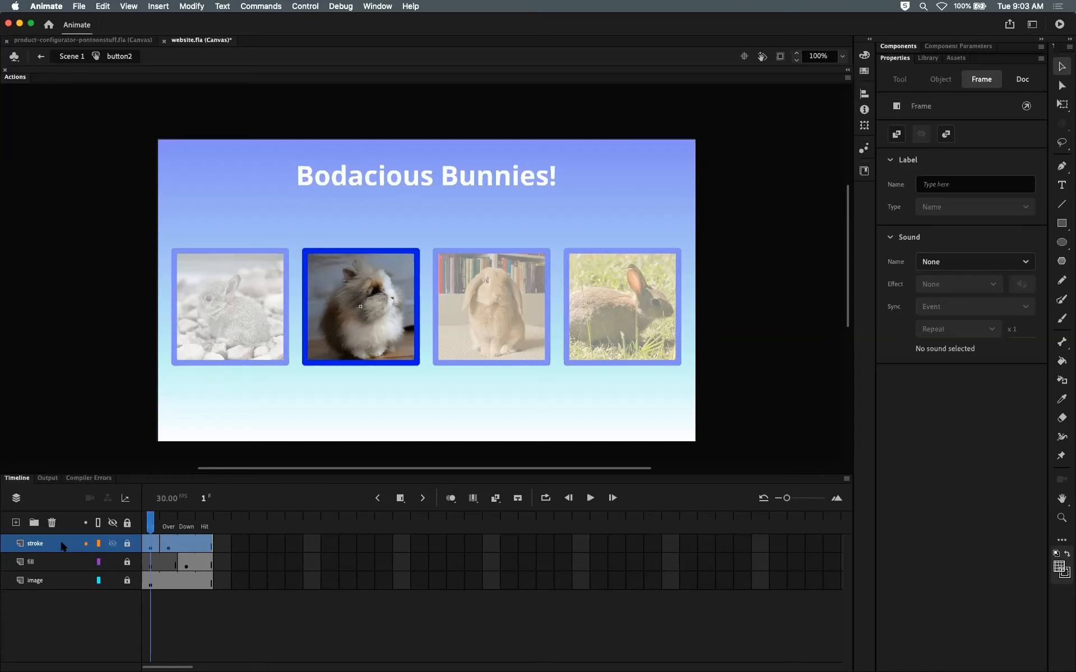
right_click(63, 546)
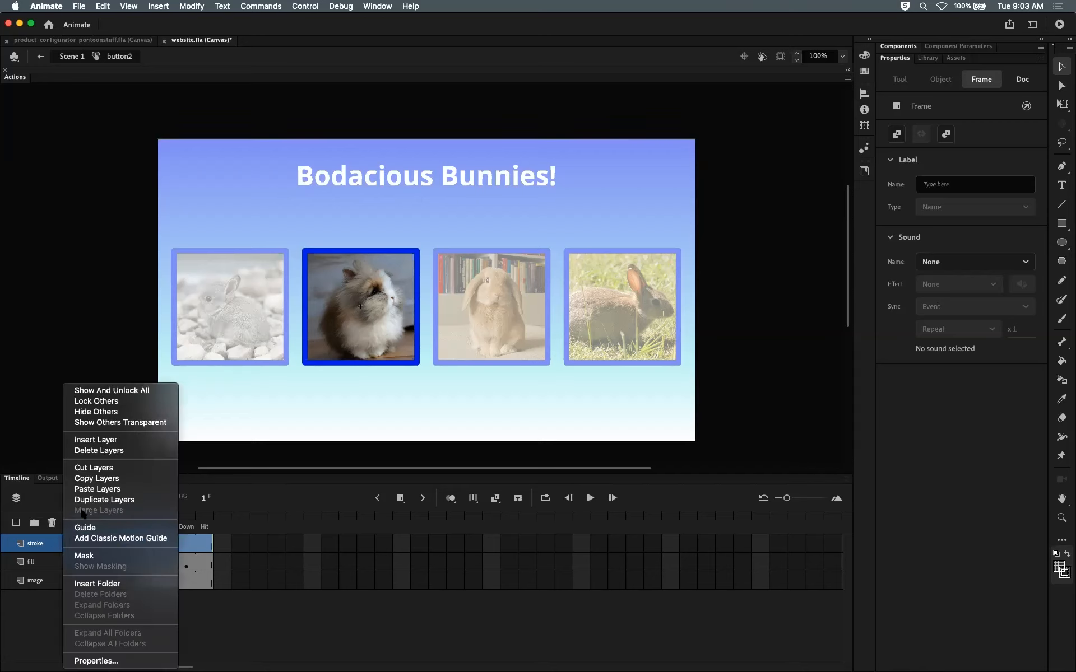
click(89, 490)
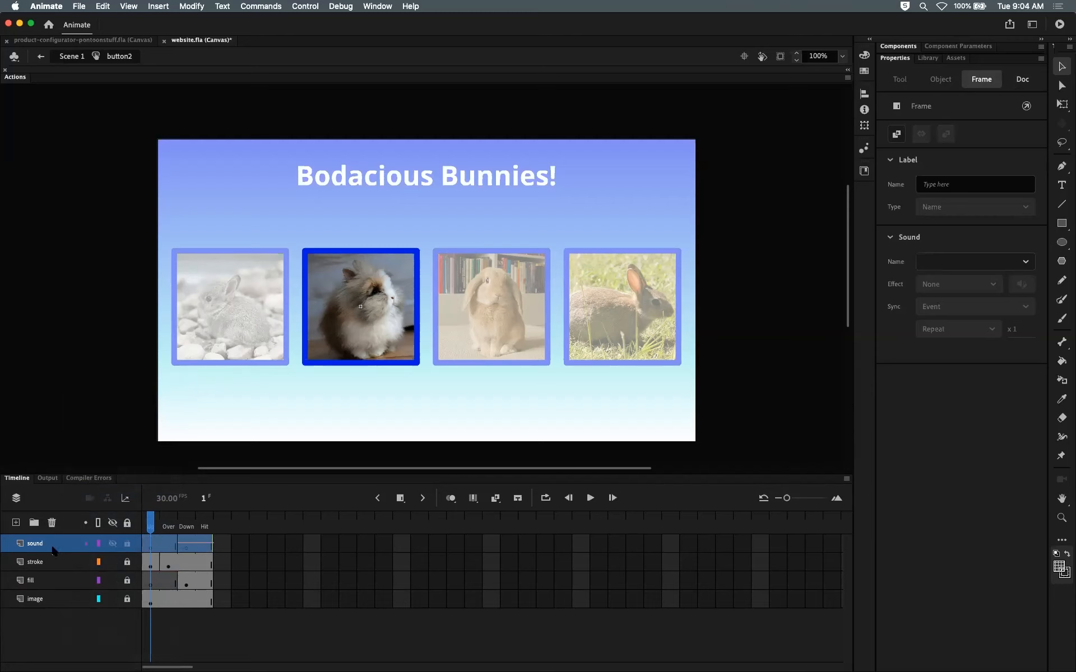
drag(151, 521, 186, 525)
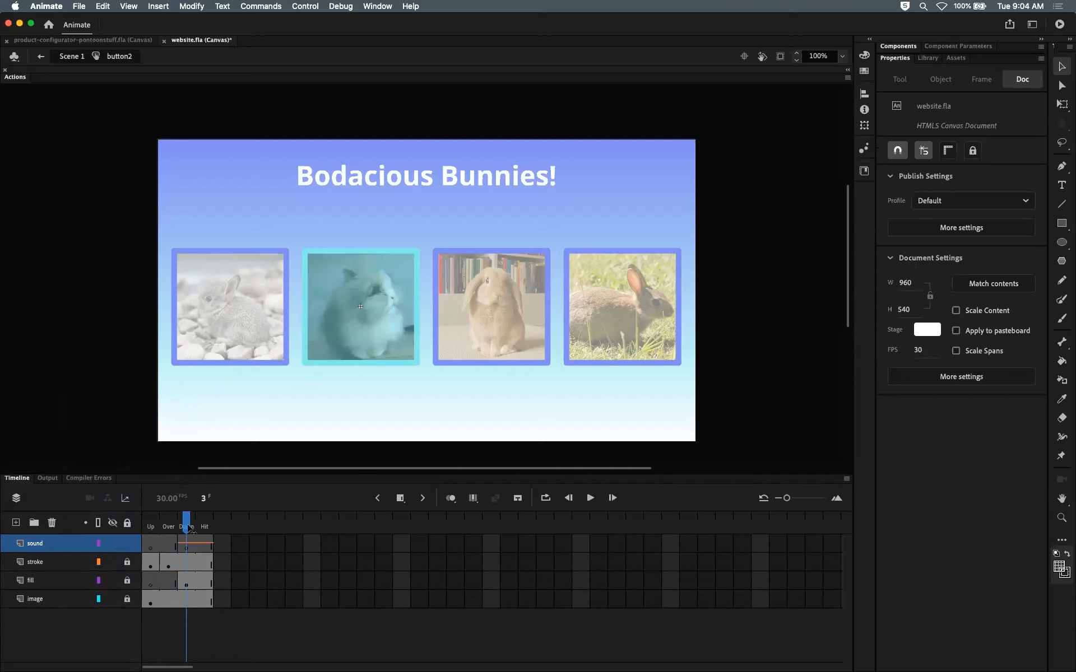
click(187, 543)
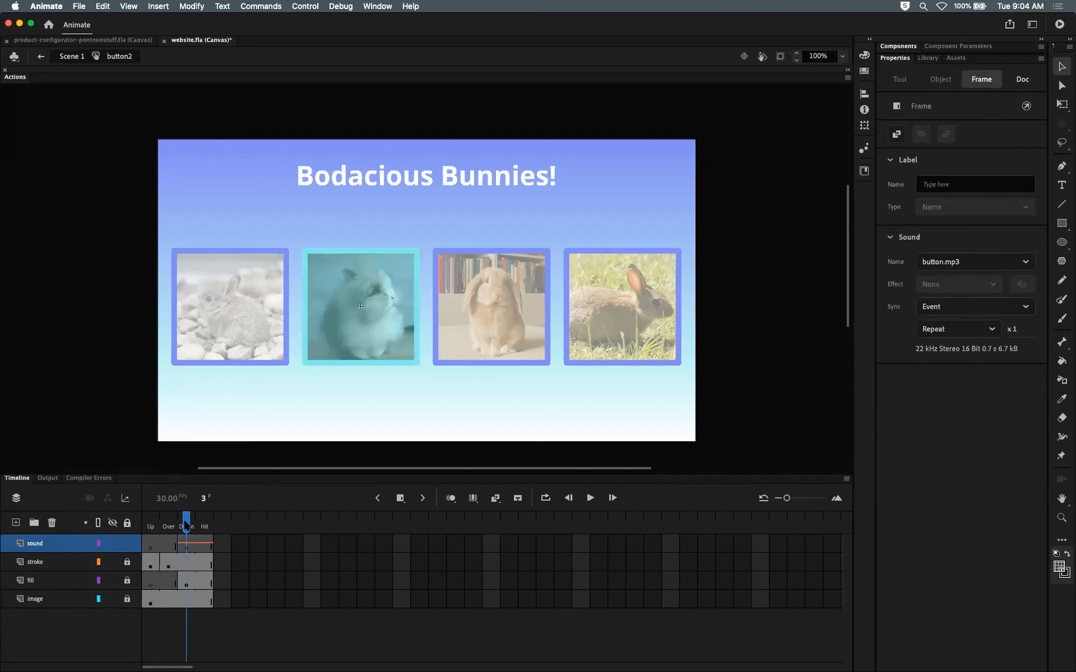
click(187, 526)
click(68, 56)
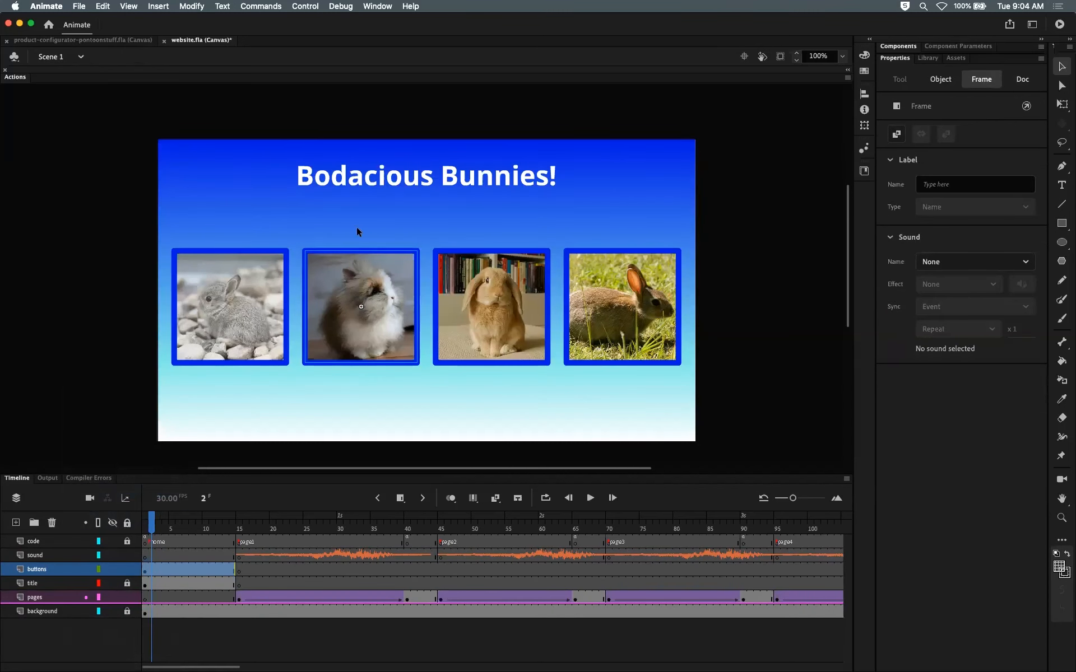
Step: Paste the copied sound layer into the button3 symbol and return to Scene 1
double_click(495, 306)
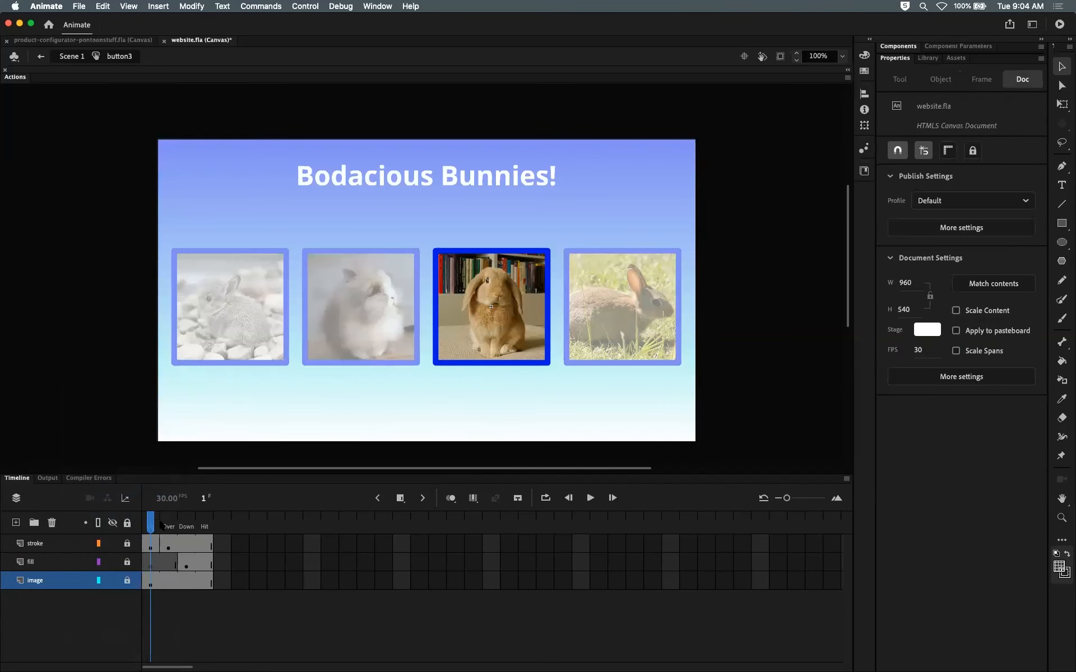
click(64, 544)
double_click(56, 544)
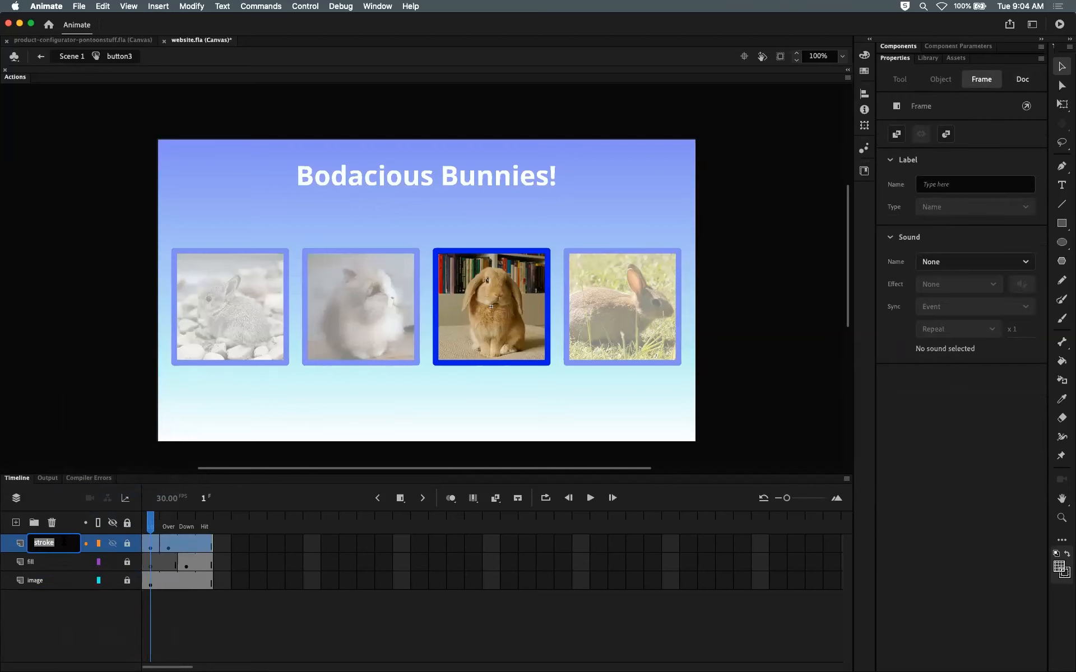
right_click(20, 548)
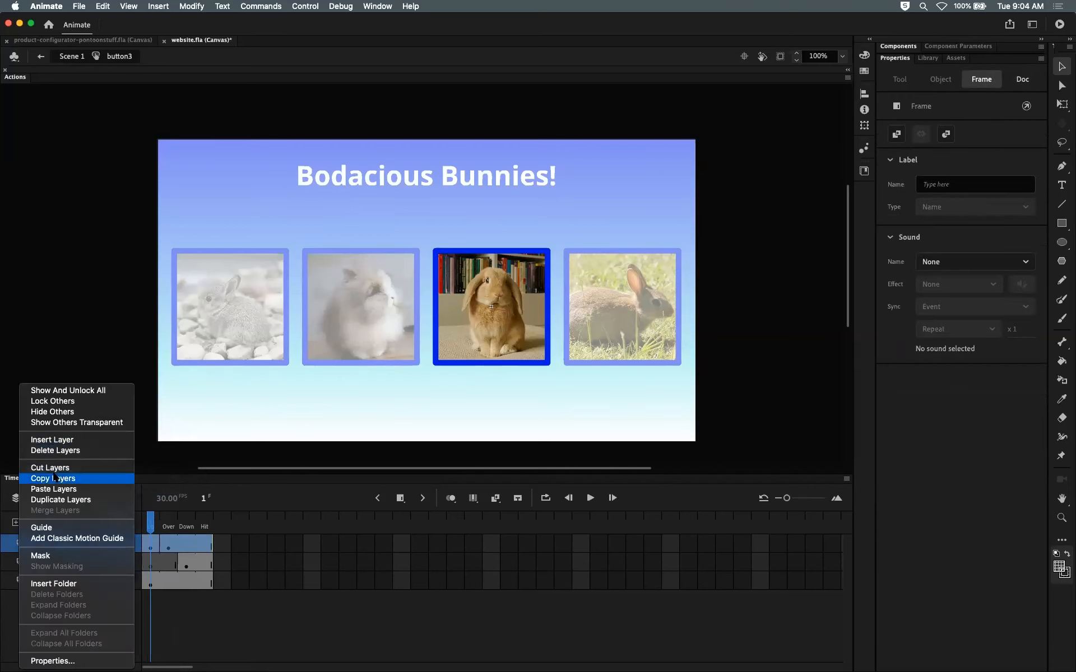
click(57, 489)
click(71, 56)
Step: Scrub the main timeline and inspect the first page's transition tween and movie clip on the pages layer
click(364, 272)
click(488, 268)
click(574, 271)
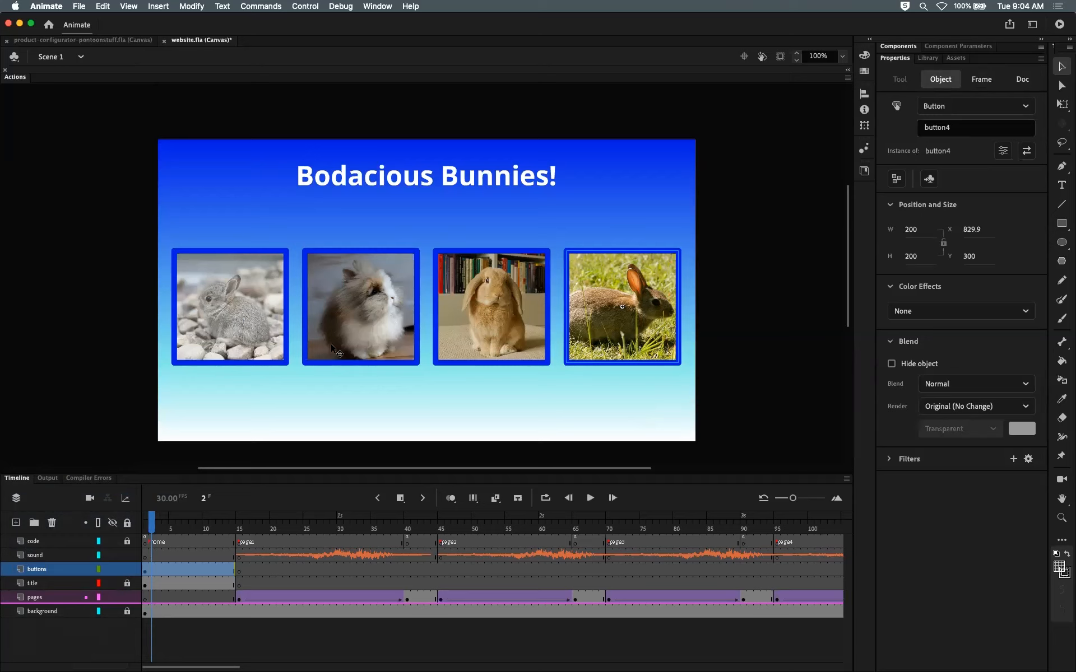
drag(171, 530, 408, 506)
click(299, 314)
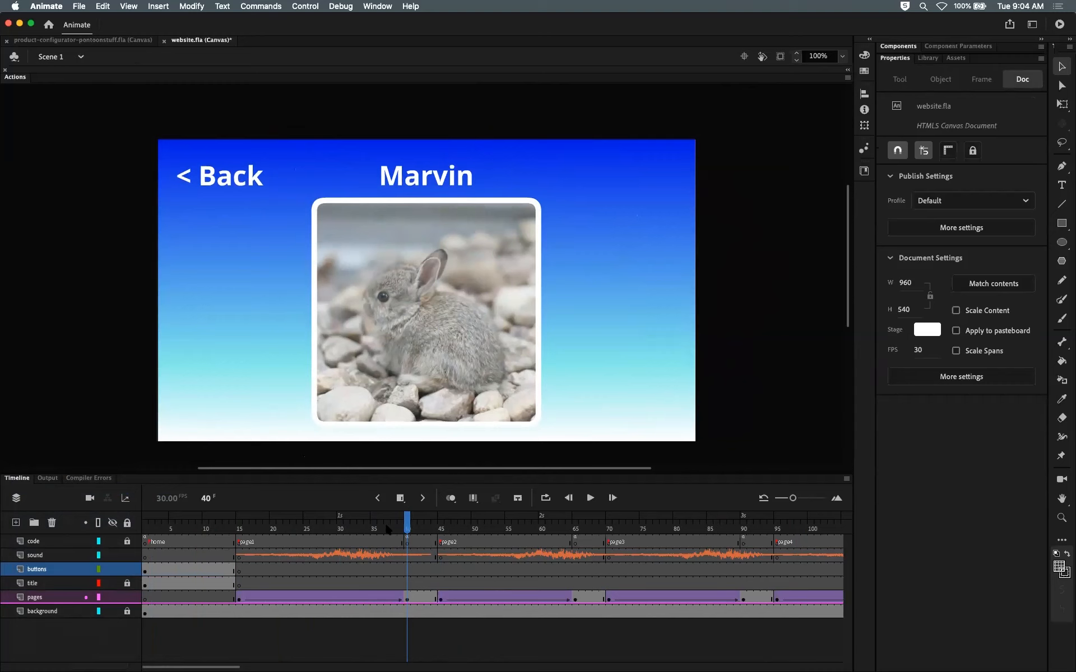
drag(411, 528, 238, 528)
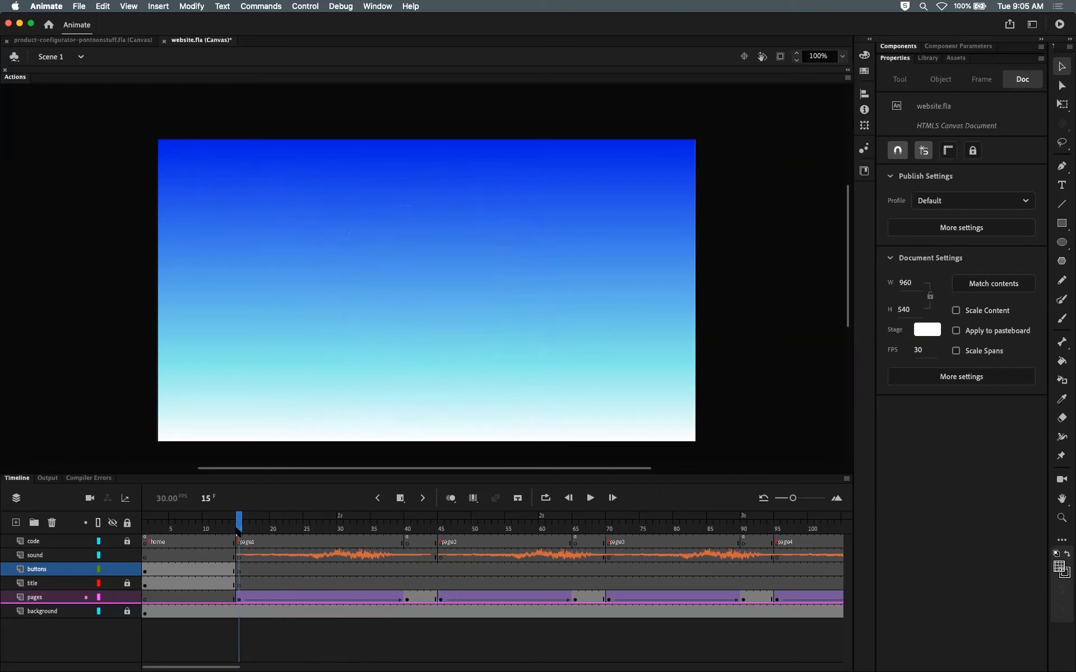
click(237, 546)
click(240, 598)
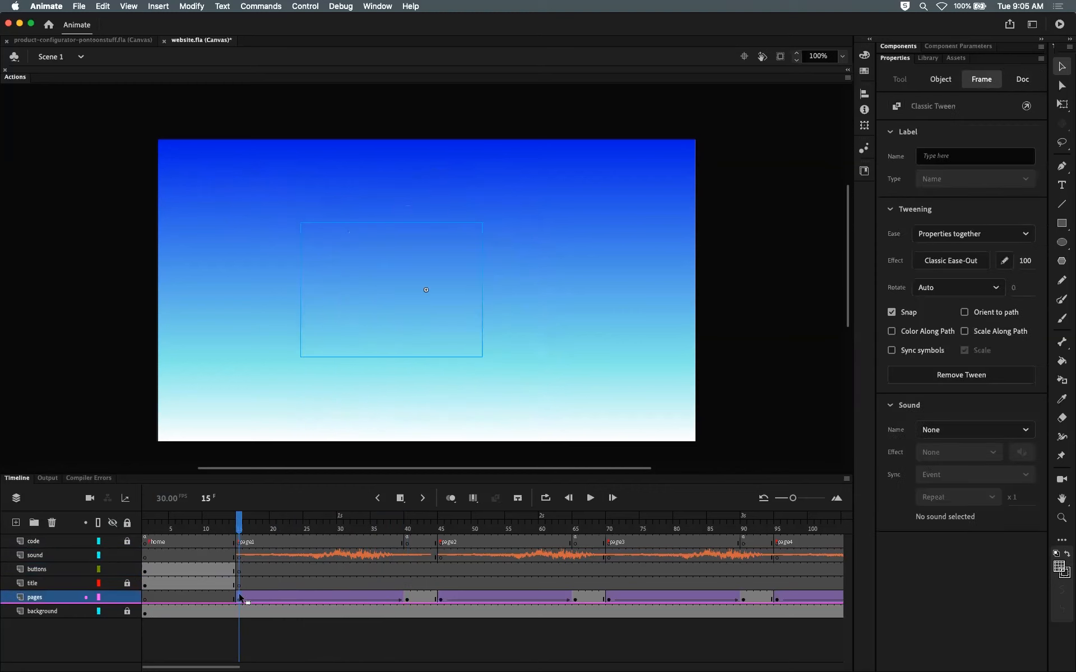
drag(240, 526, 406, 525)
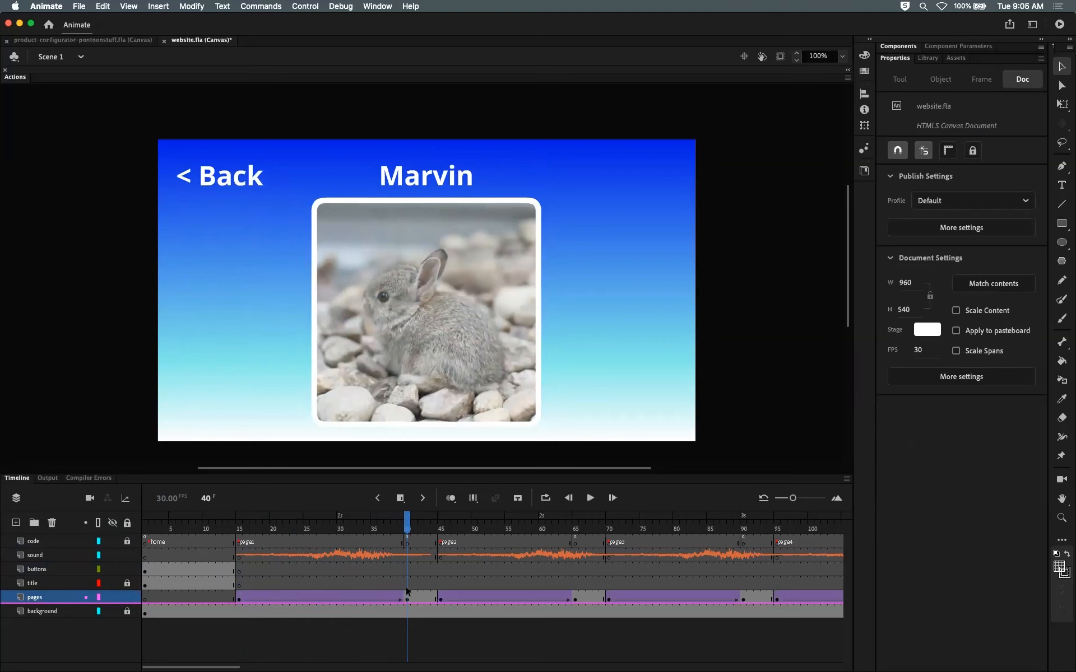
click(423, 339)
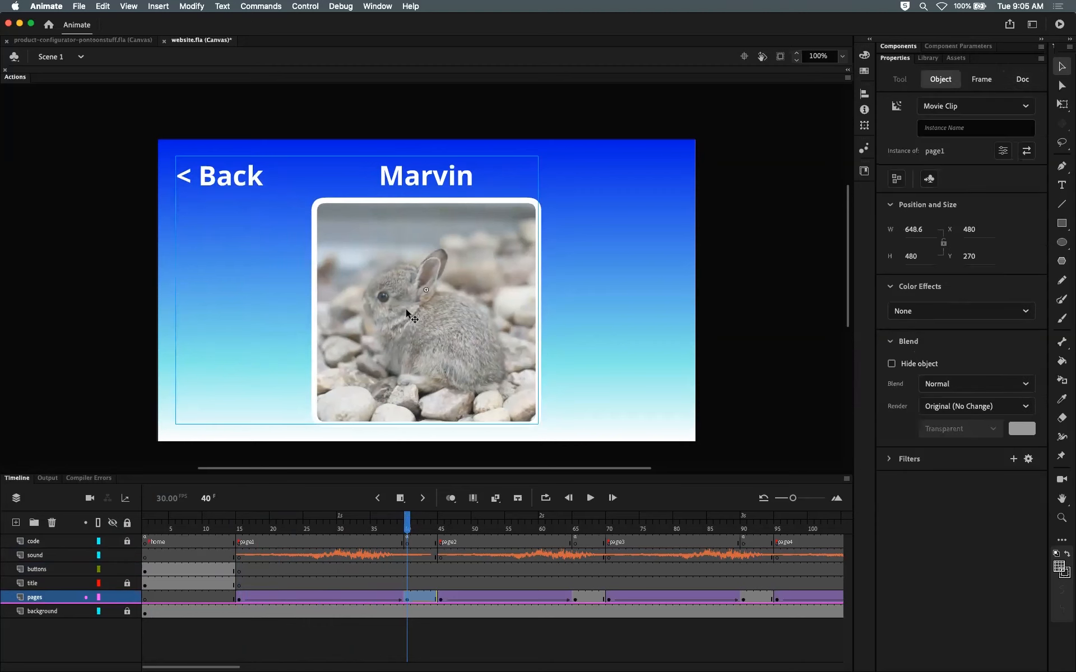
Step: Scrub the main timeline and step in and out of the page1 movie clip to examine its layers and Back button
drag(334, 522, 299, 522)
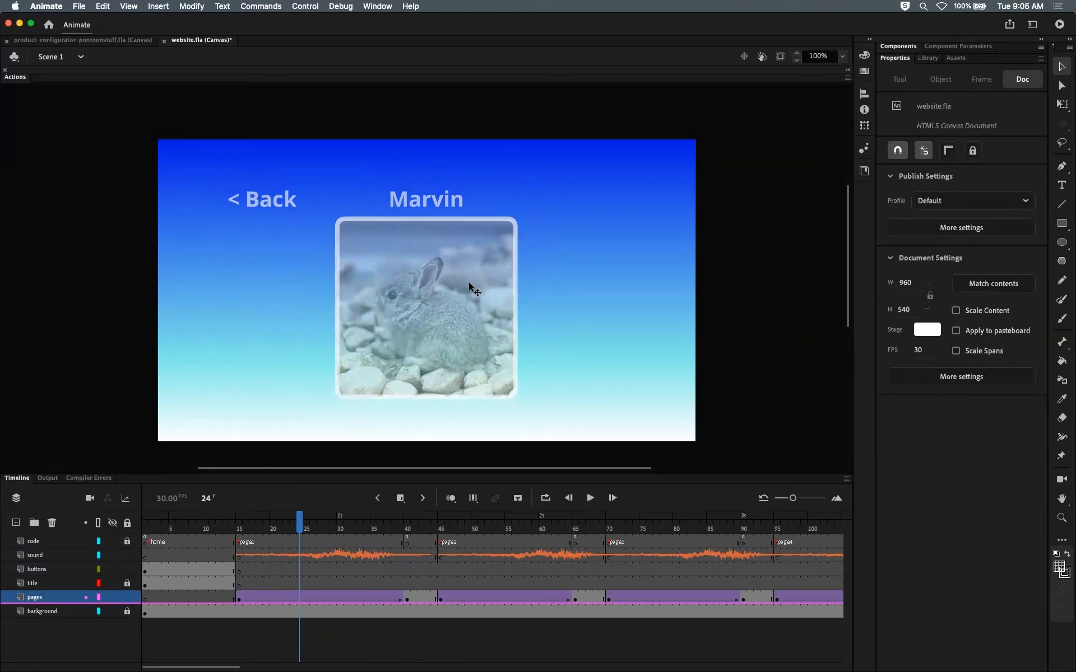
double_click(437, 317)
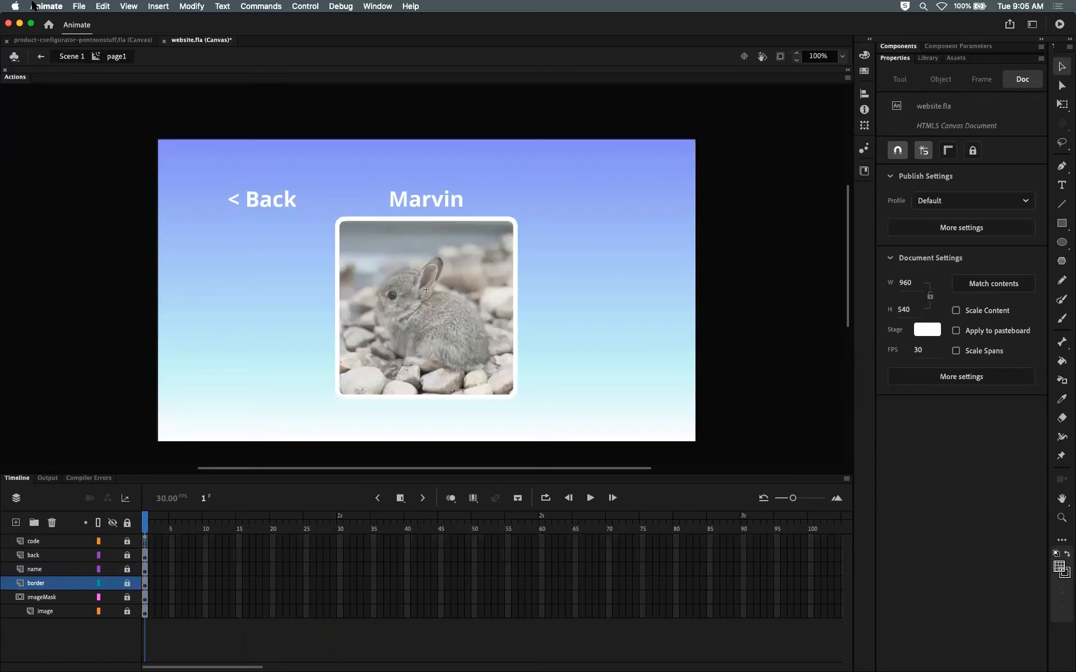
click(70, 56)
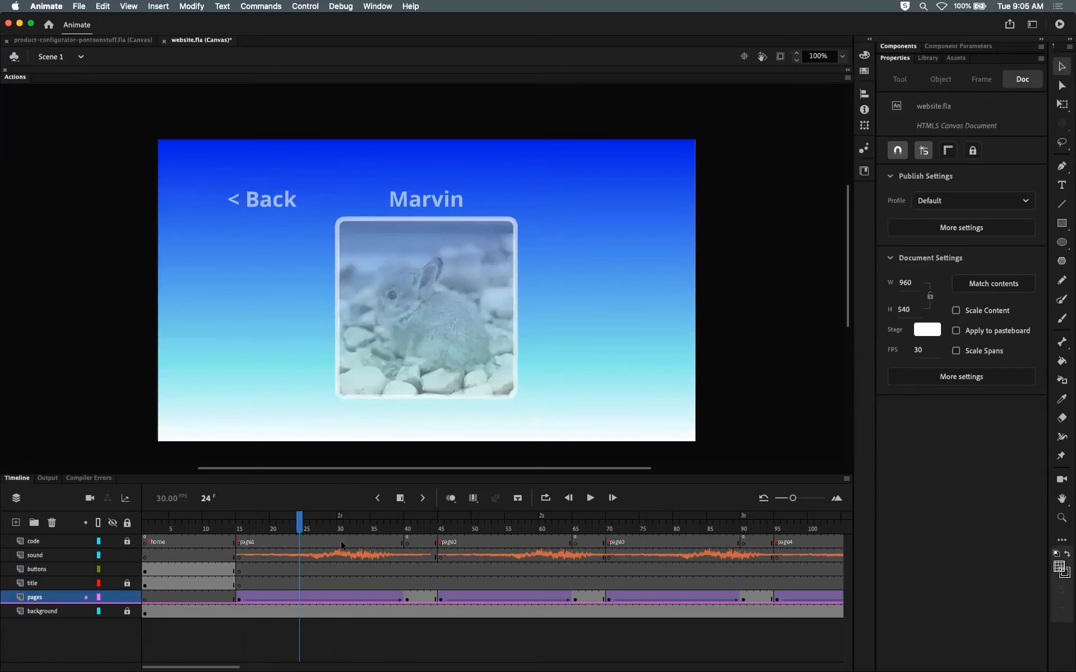
drag(299, 521, 407, 527)
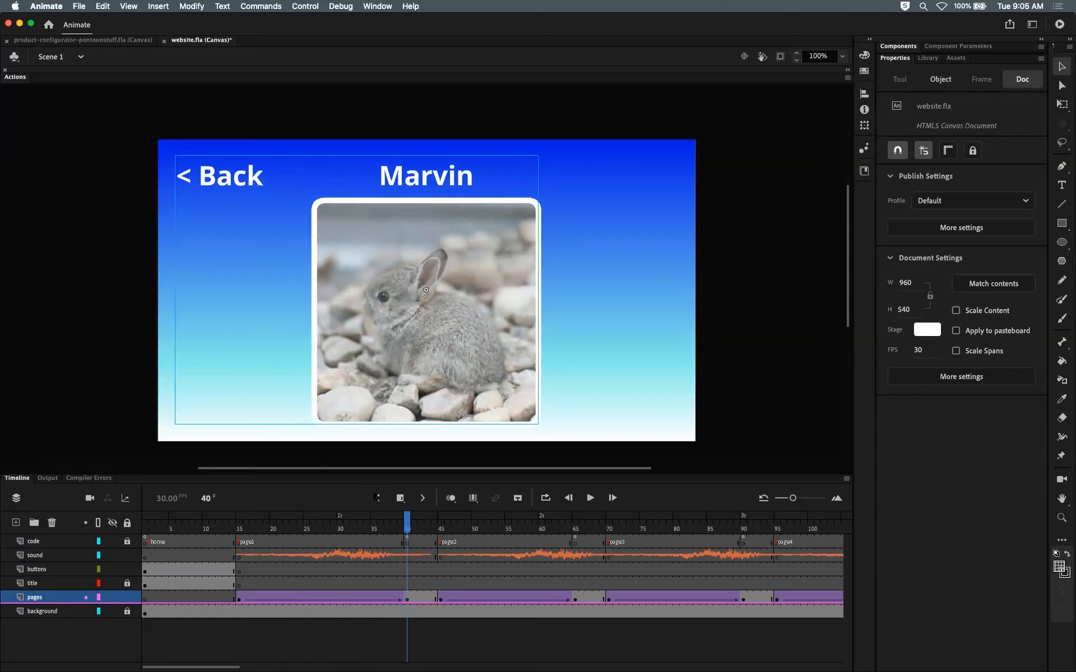
mouse_move(409, 524)
mouse_down()
mouse_move(384, 524)
mouse_move(407, 524)
mouse_up()
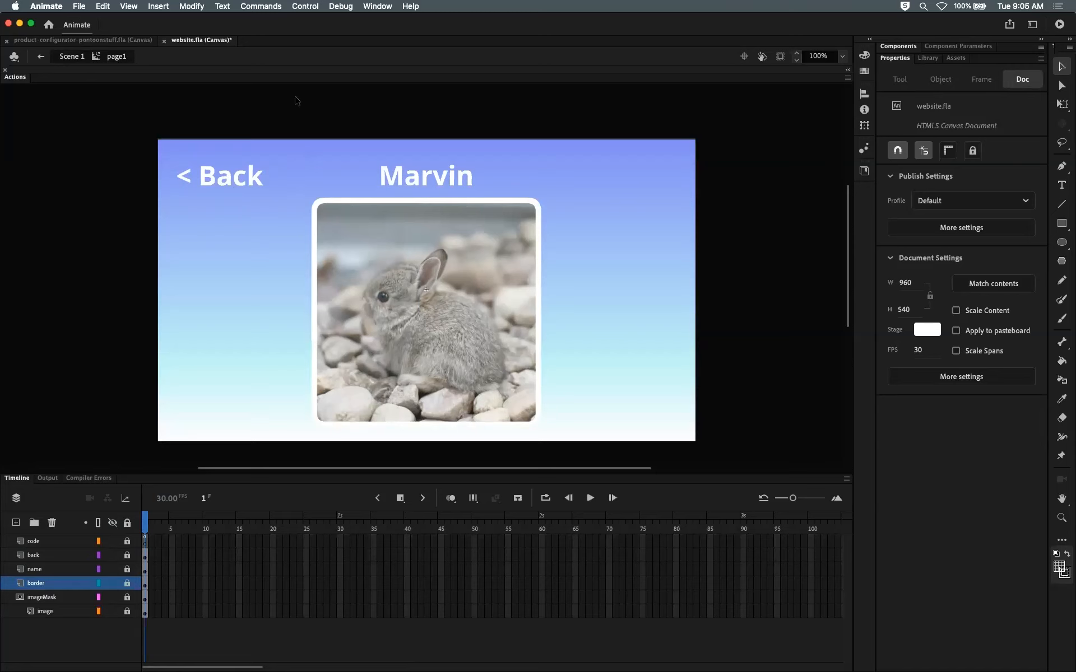
double_click(237, 176)
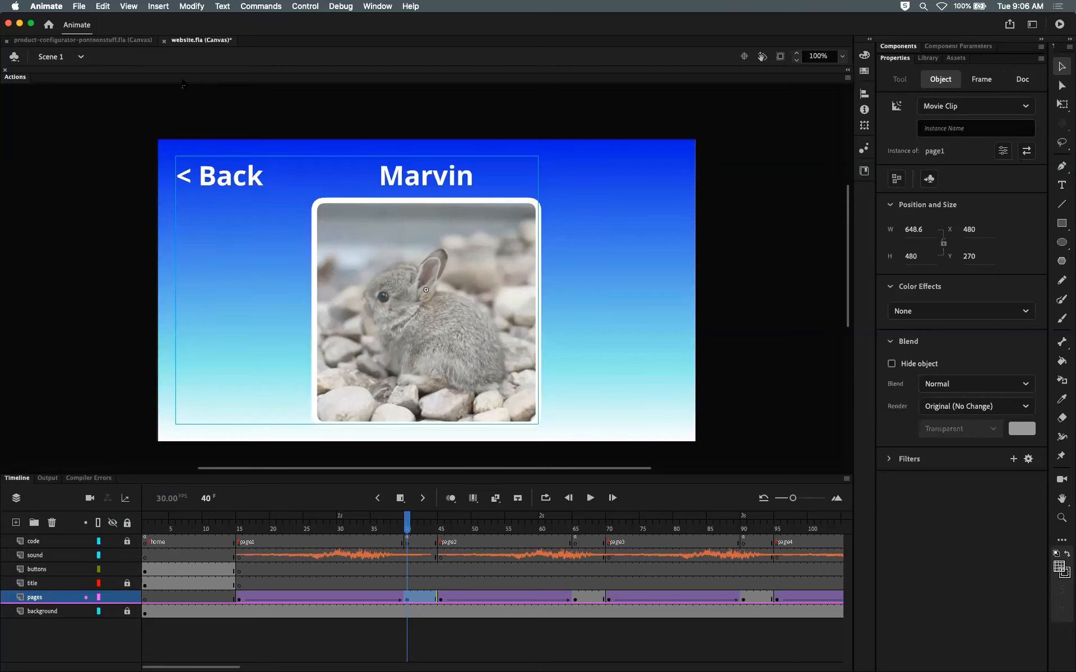
double_click(354, 223)
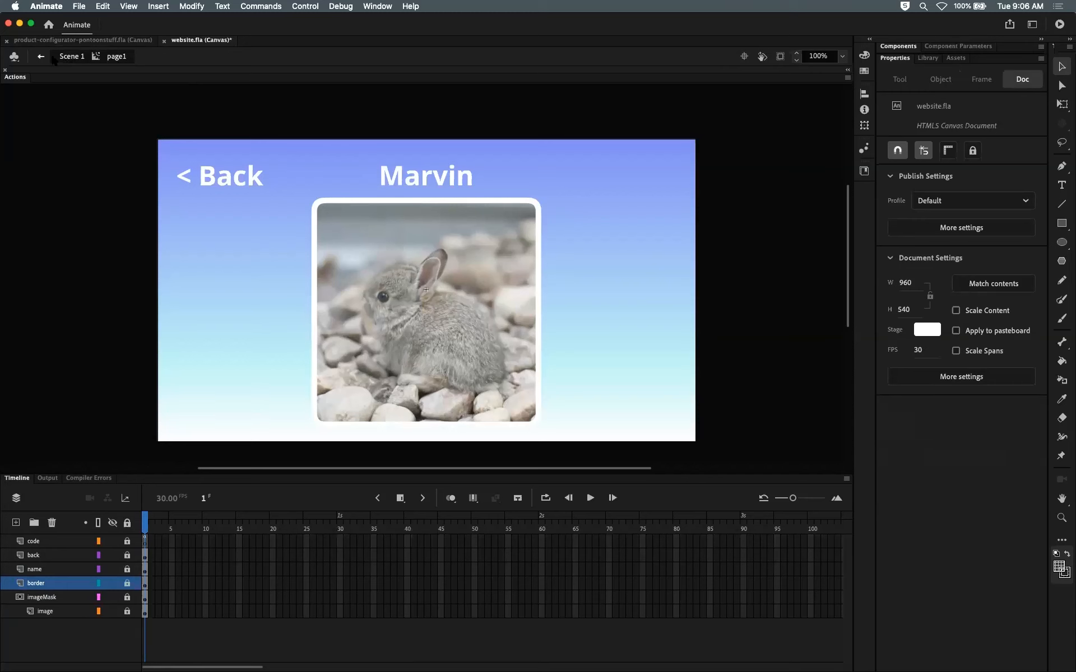
click(71, 56)
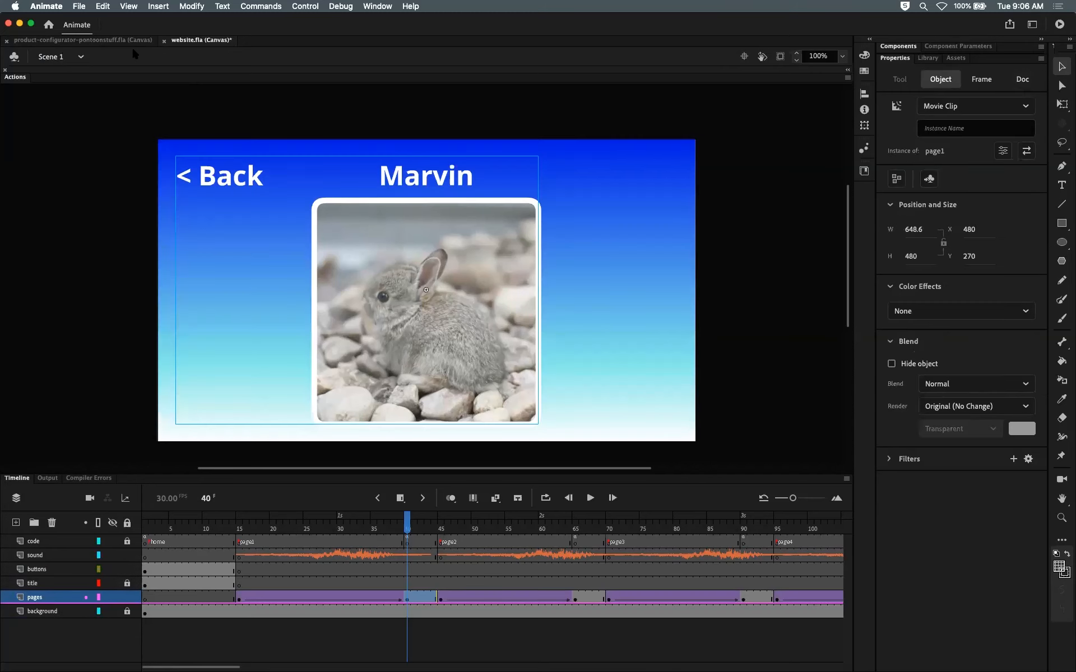
double_click(441, 271)
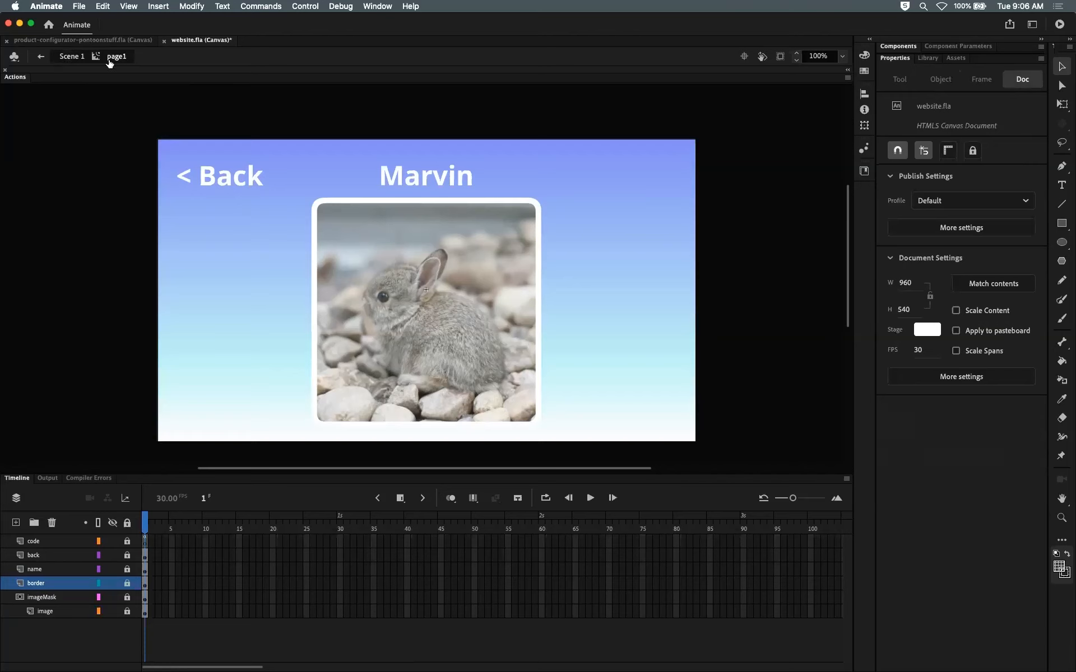
double_click(211, 172)
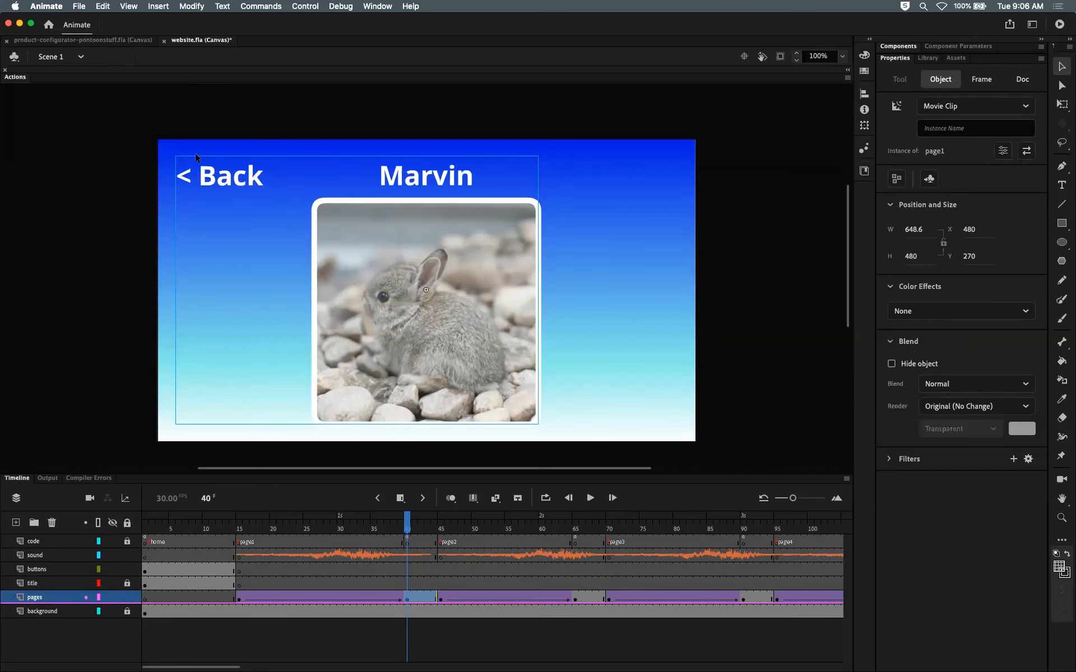
double_click(216, 177)
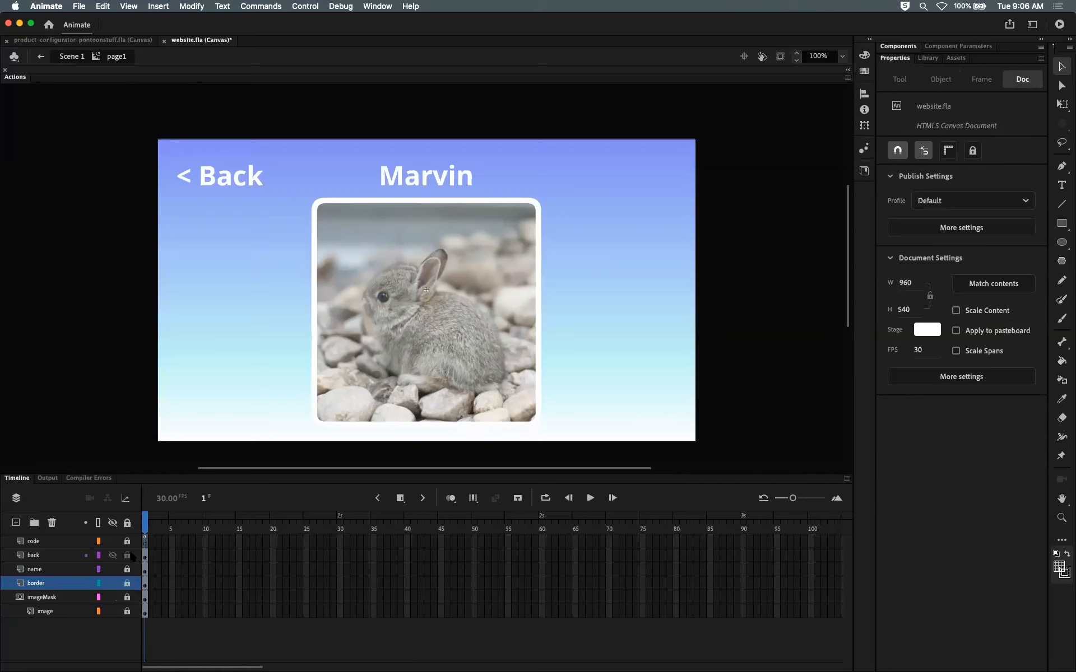
Step: Unlock the back layer in page1, enter the Back button, paste the copied sound layer into it, and return to Scene 1
click(146, 556)
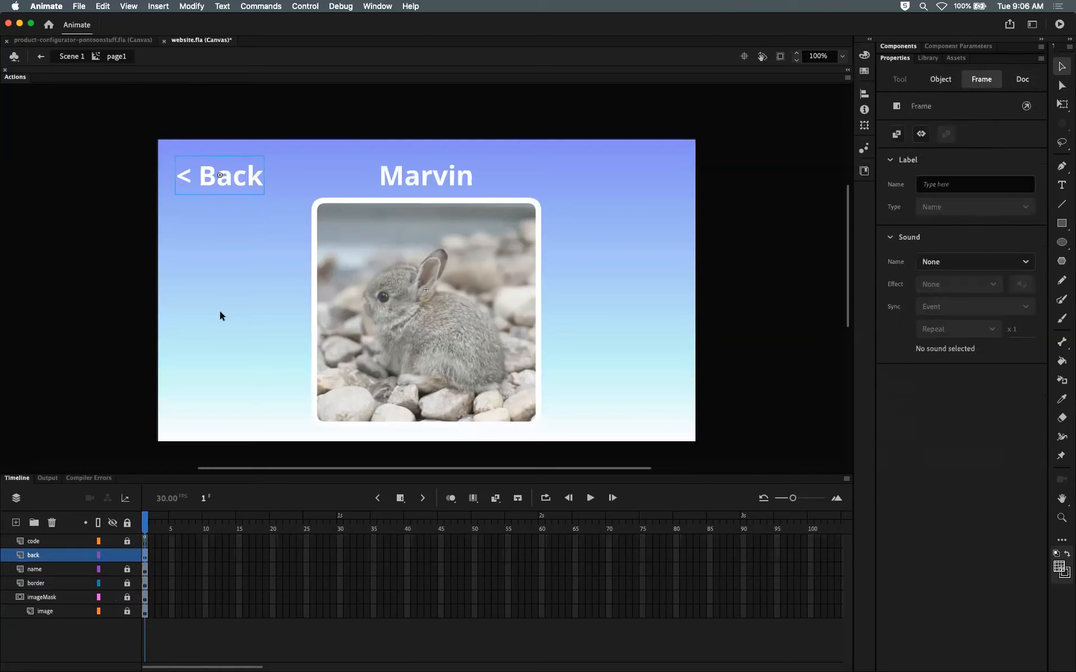
click(241, 185)
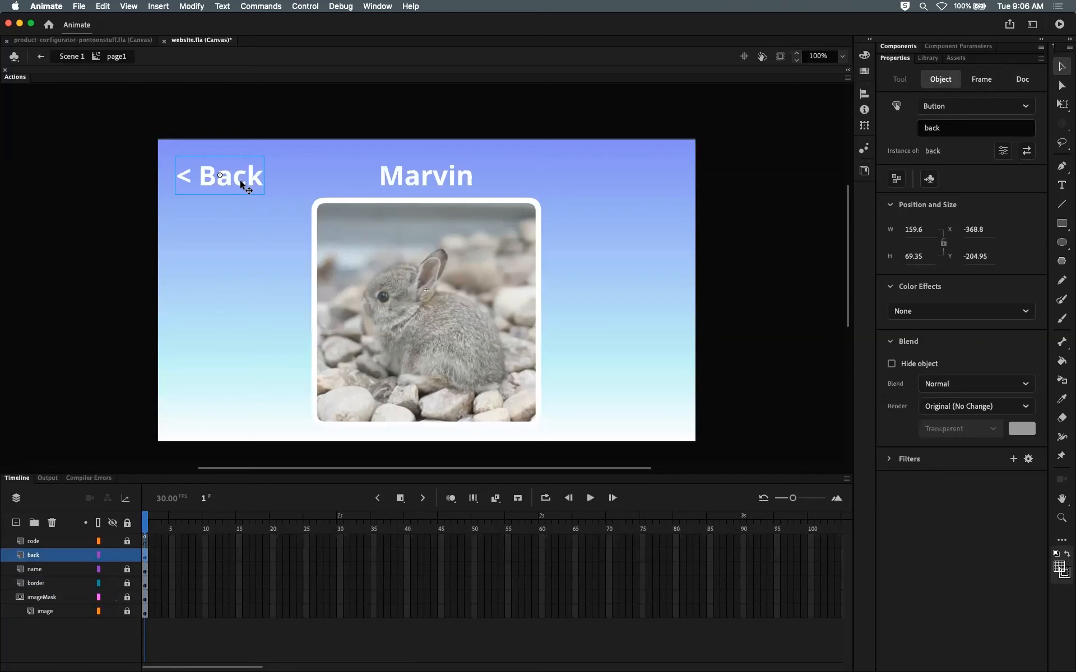
double_click(241, 184)
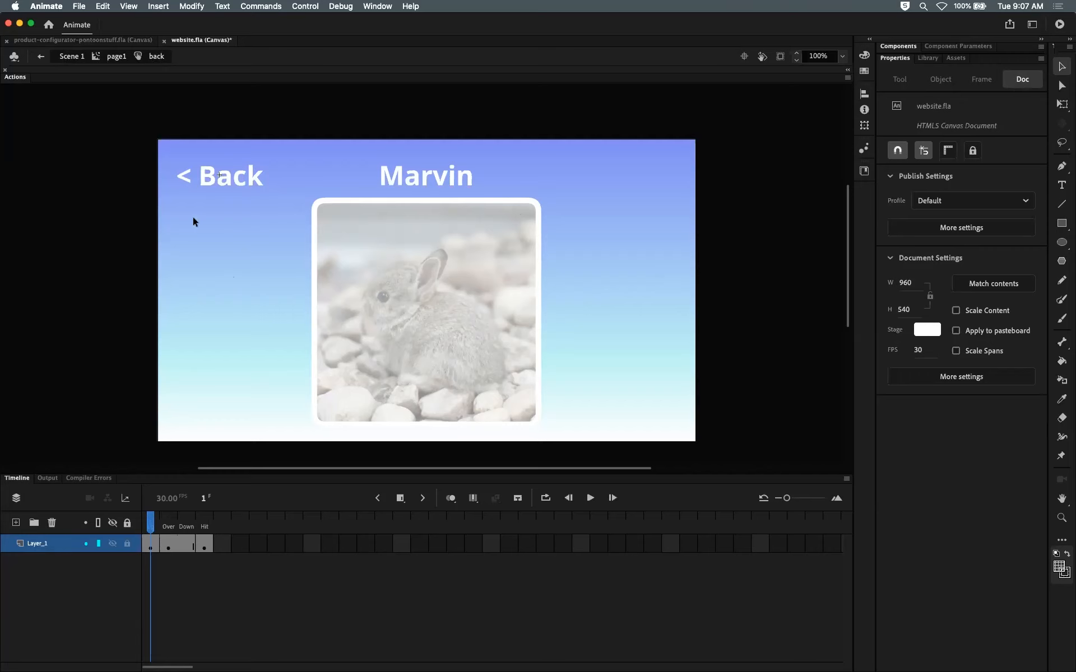
right_click(55, 536)
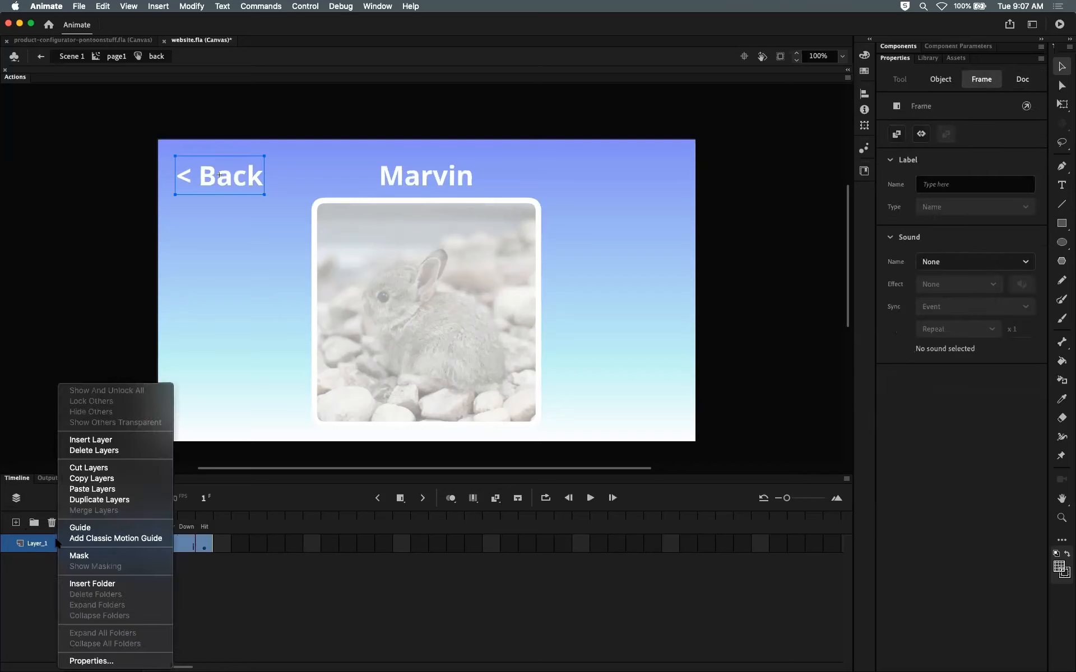
click(79, 489)
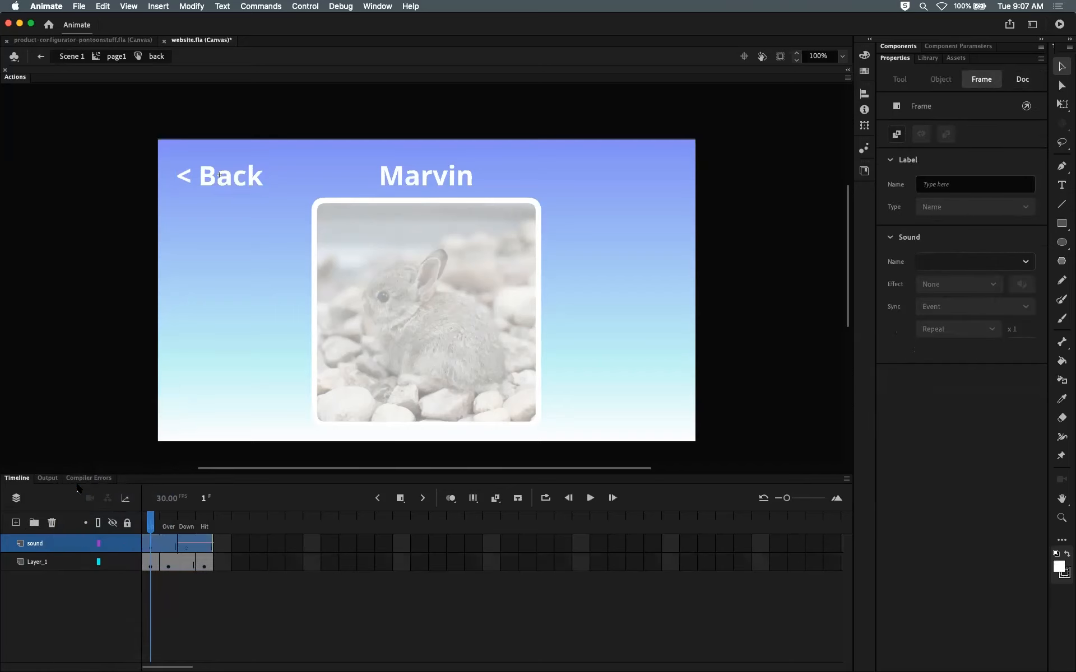
click(169, 518)
click(185, 520)
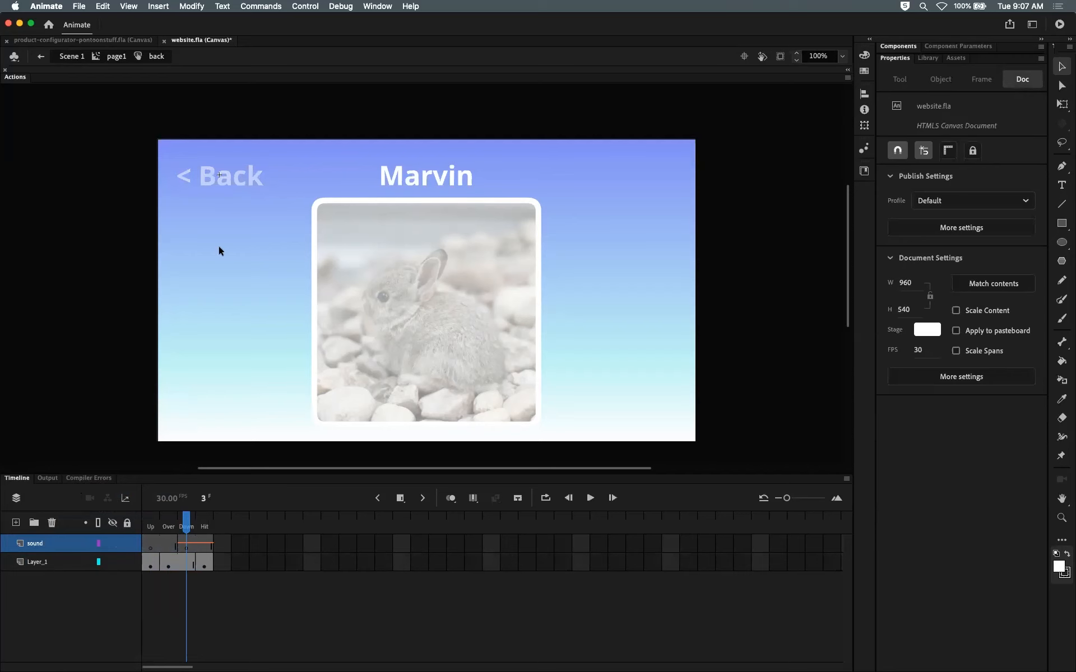
click(72, 57)
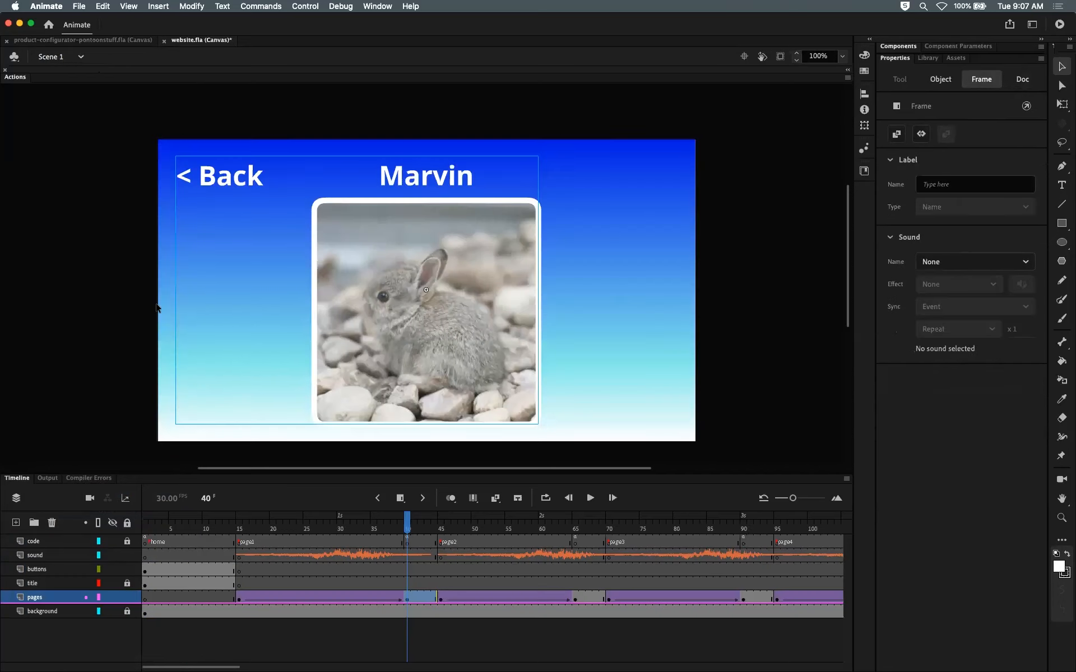
Step: Deselect everything and save the document
click(81, 269)
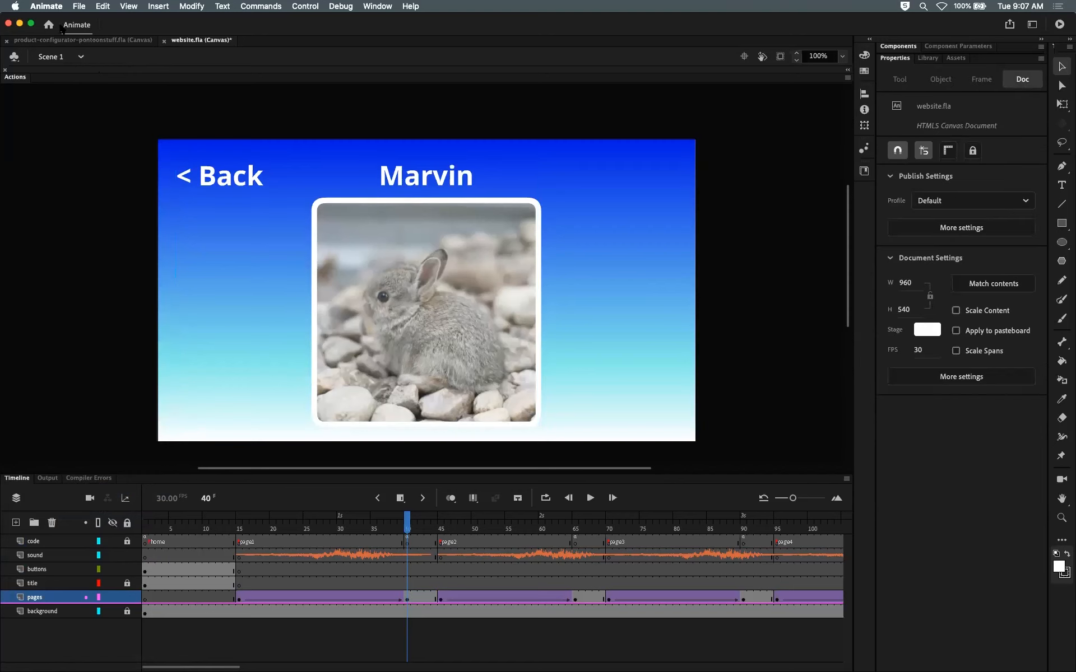
click(79, 6)
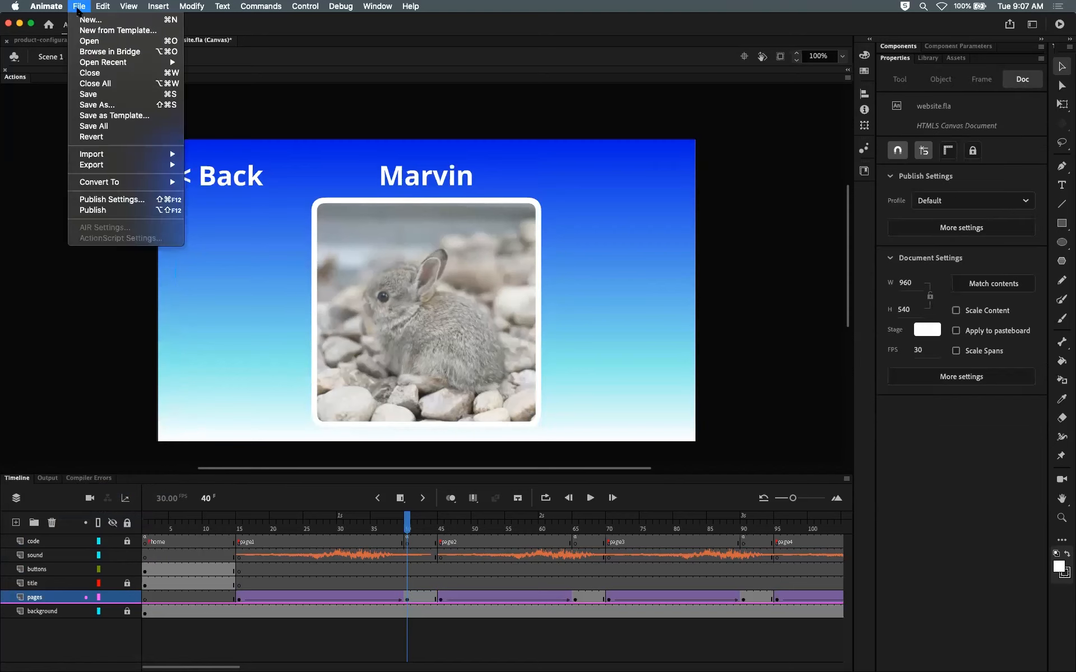
click(89, 94)
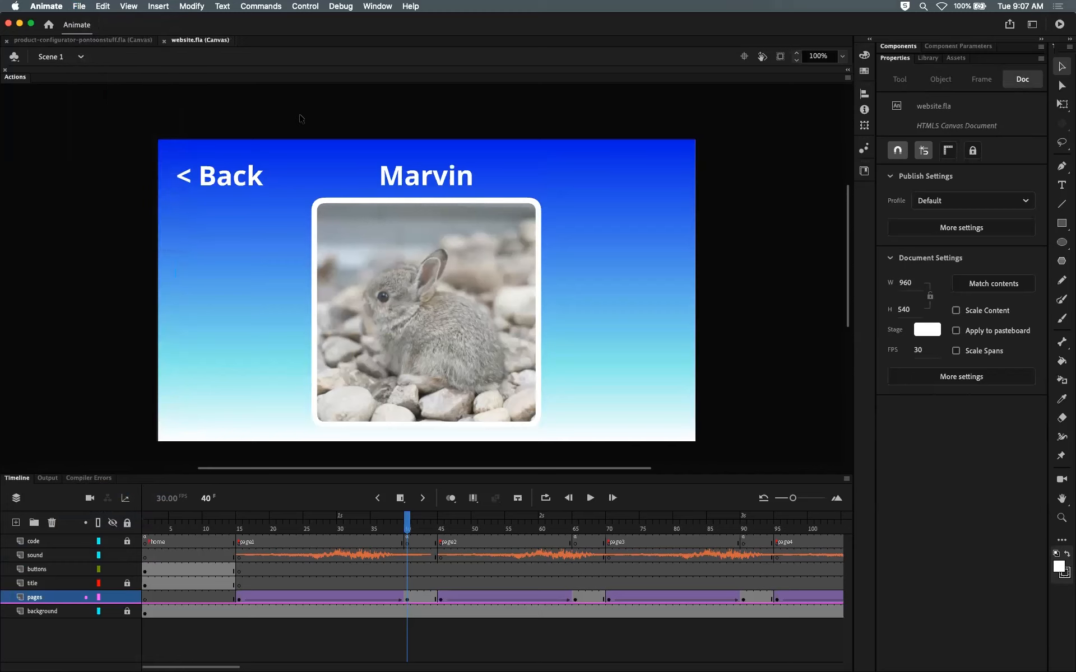
Step: Test the website in the browser, opening bunny pages and returning with the Back button
key(super+Return)
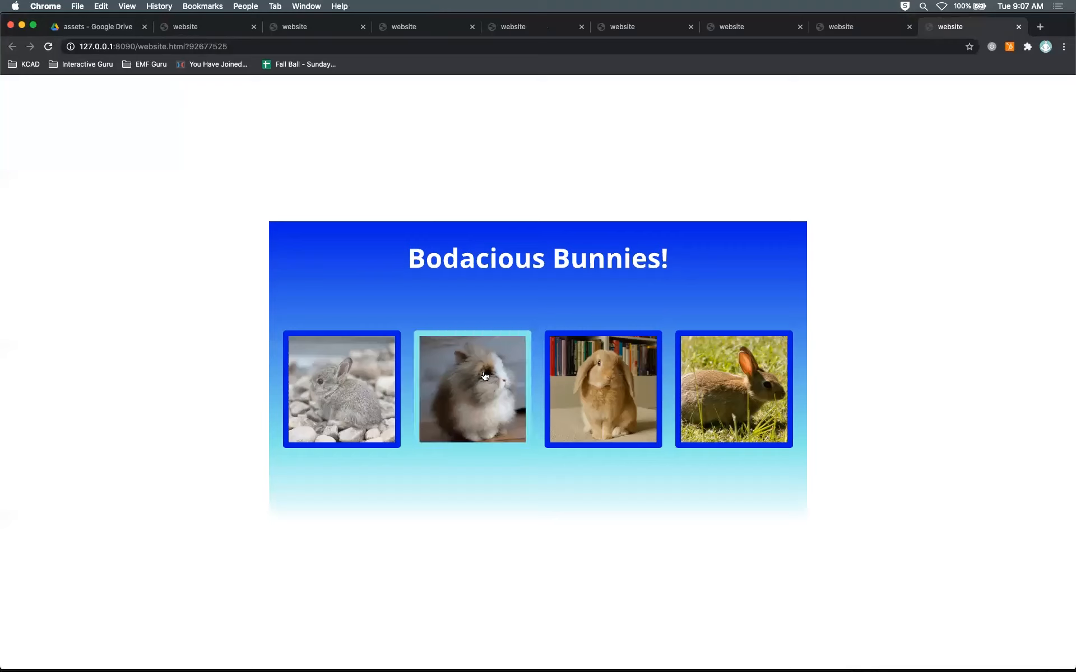
click(358, 368)
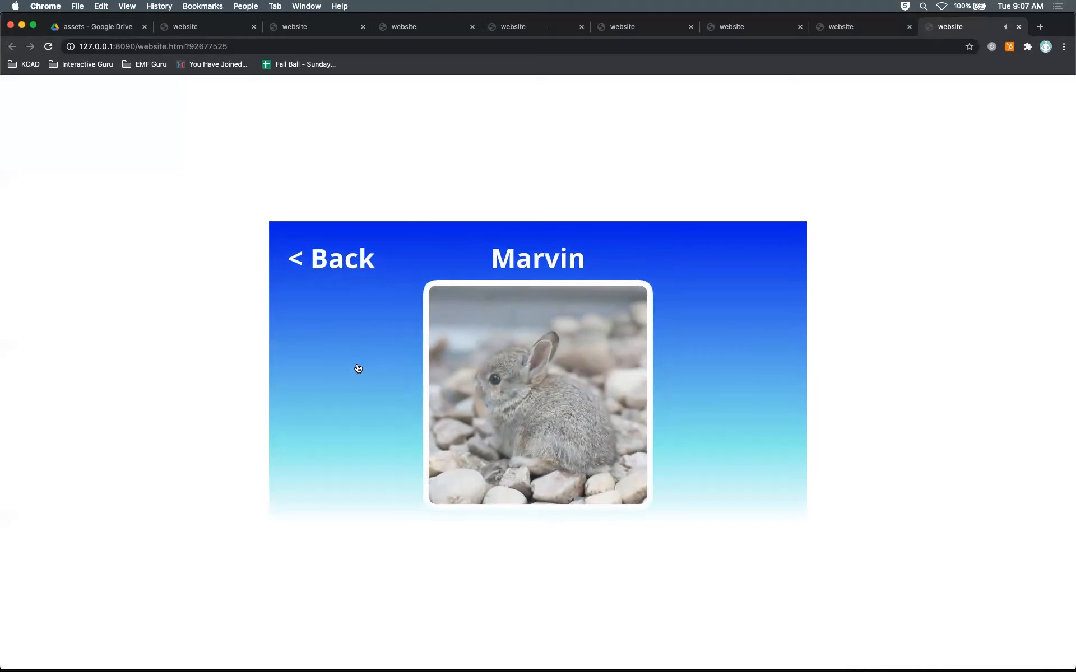
click(354, 268)
click(473, 390)
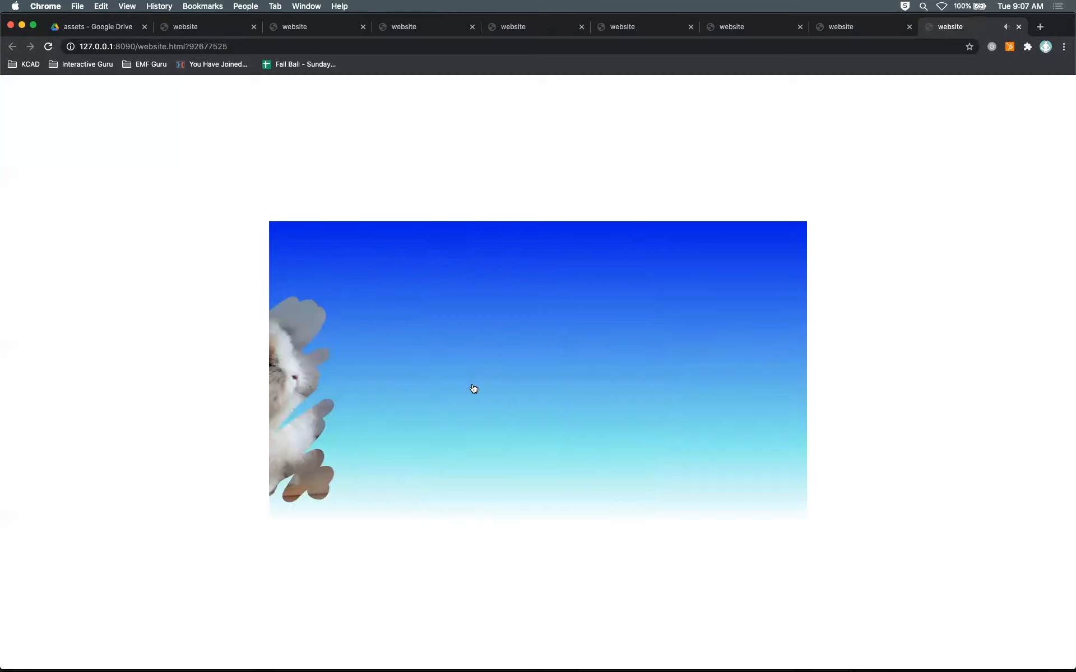
click(329, 268)
click(627, 406)
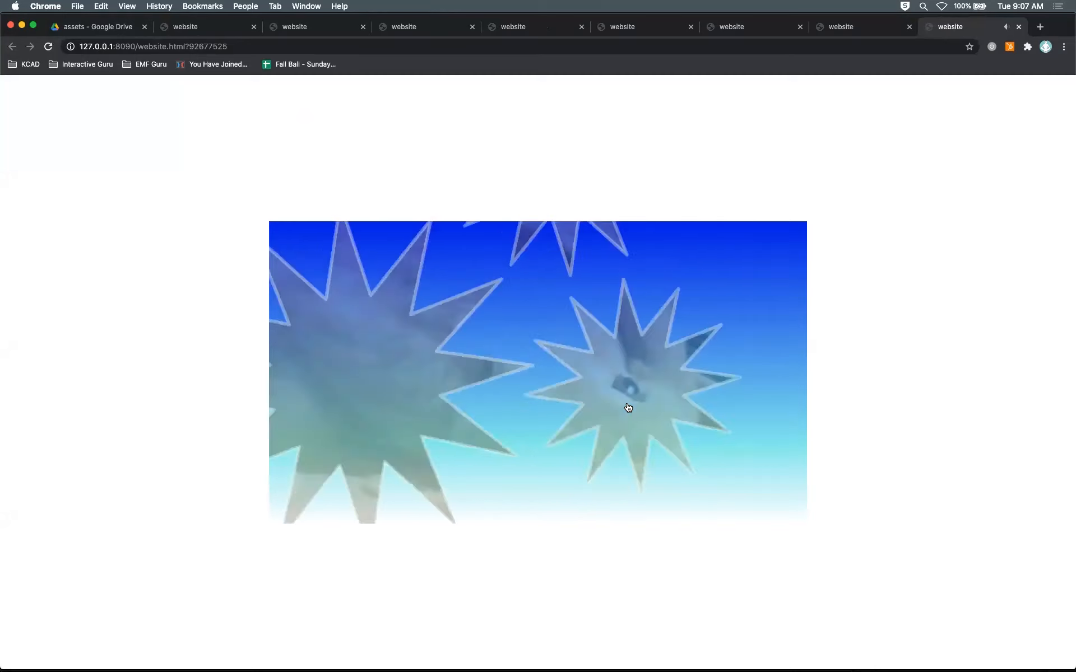
click(345, 265)
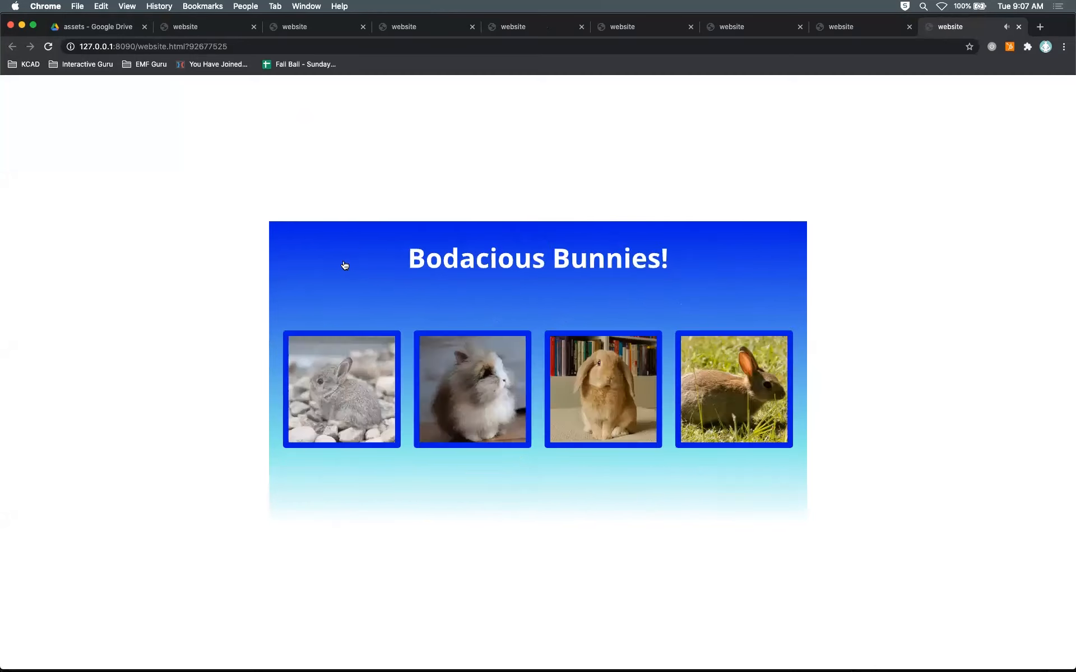
Step: Return to Animate, scrub the main timeline back to frame 1, and preview music.mp3 in the Library
key(super+Tab)
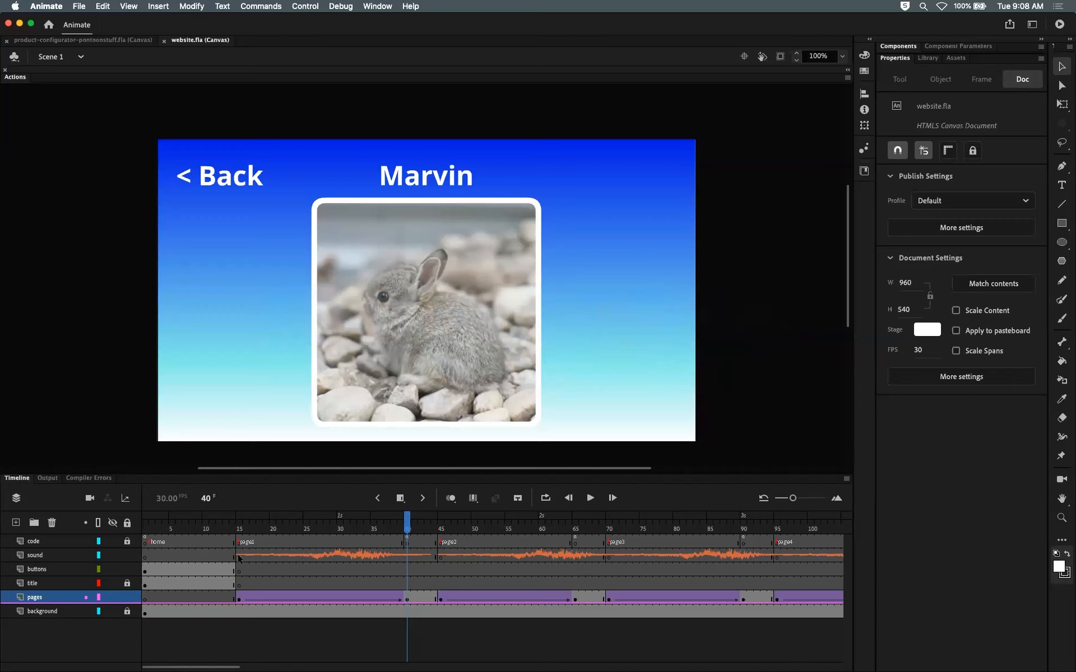
mouse_move(241, 524)
mouse_down()
mouse_move(273, 526)
mouse_move(246, 530)
mouse_up()
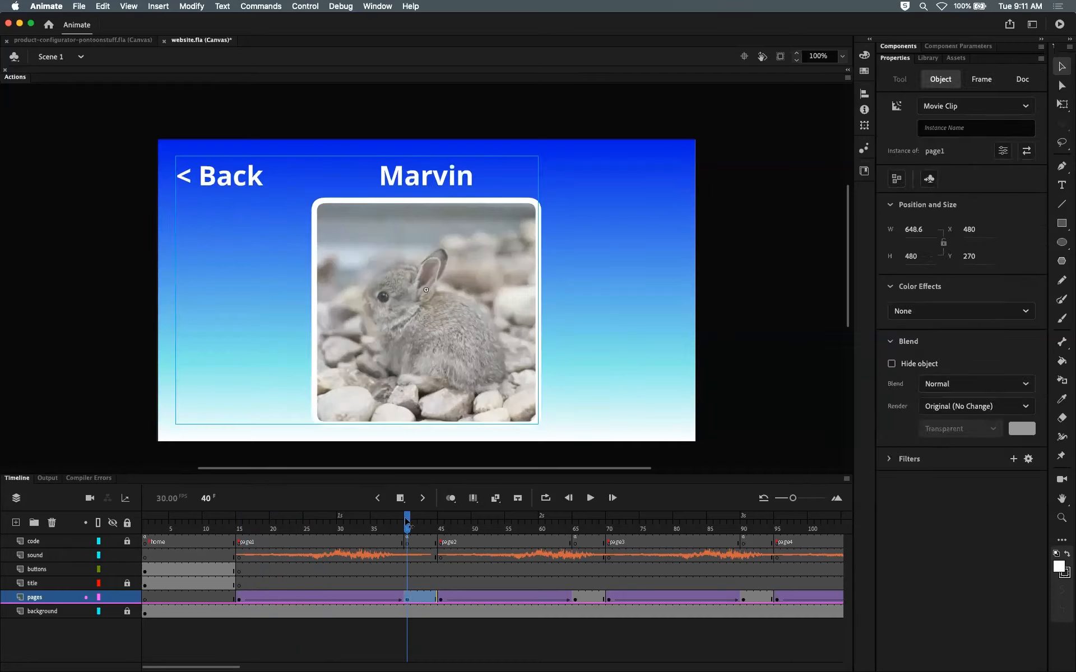
drag(407, 521, 379, 496)
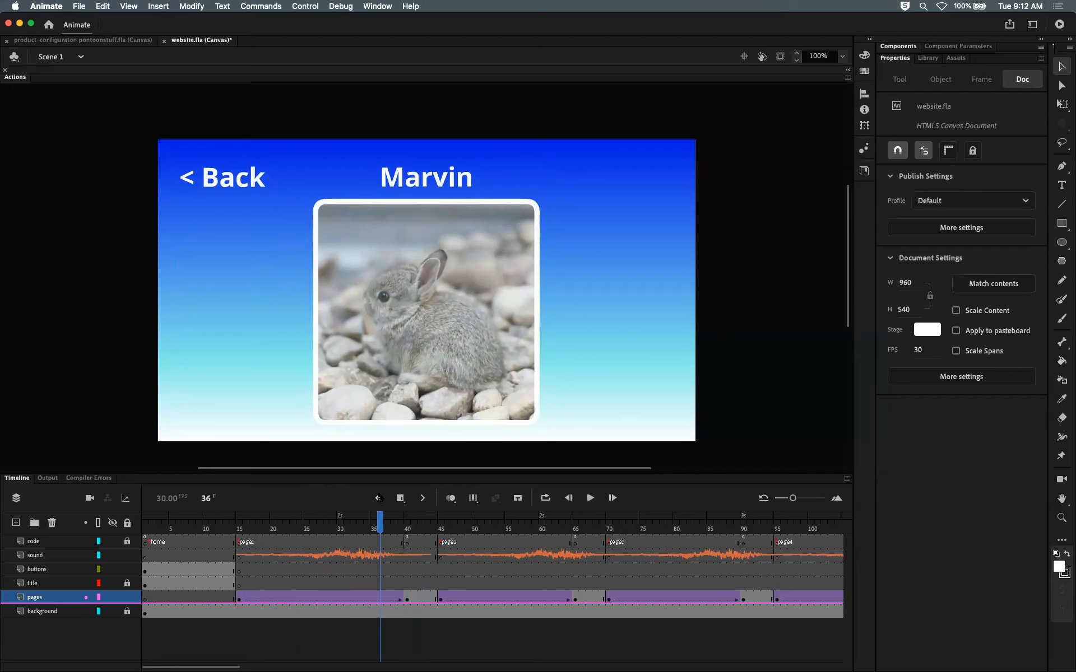
drag(217, 526, 145, 530)
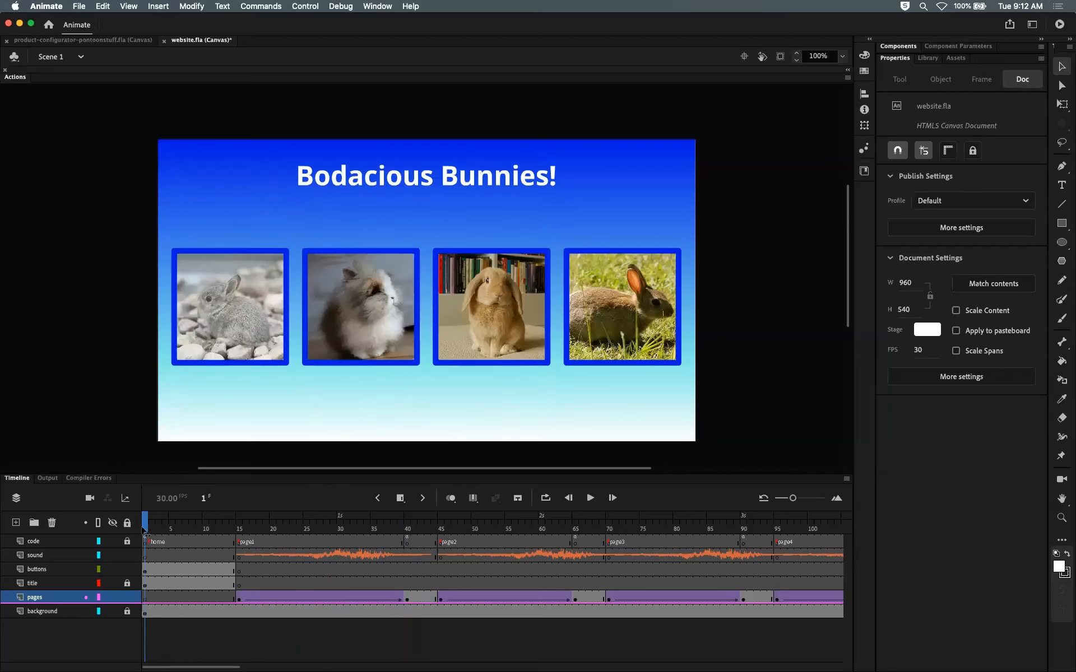
click(952, 59)
click(928, 58)
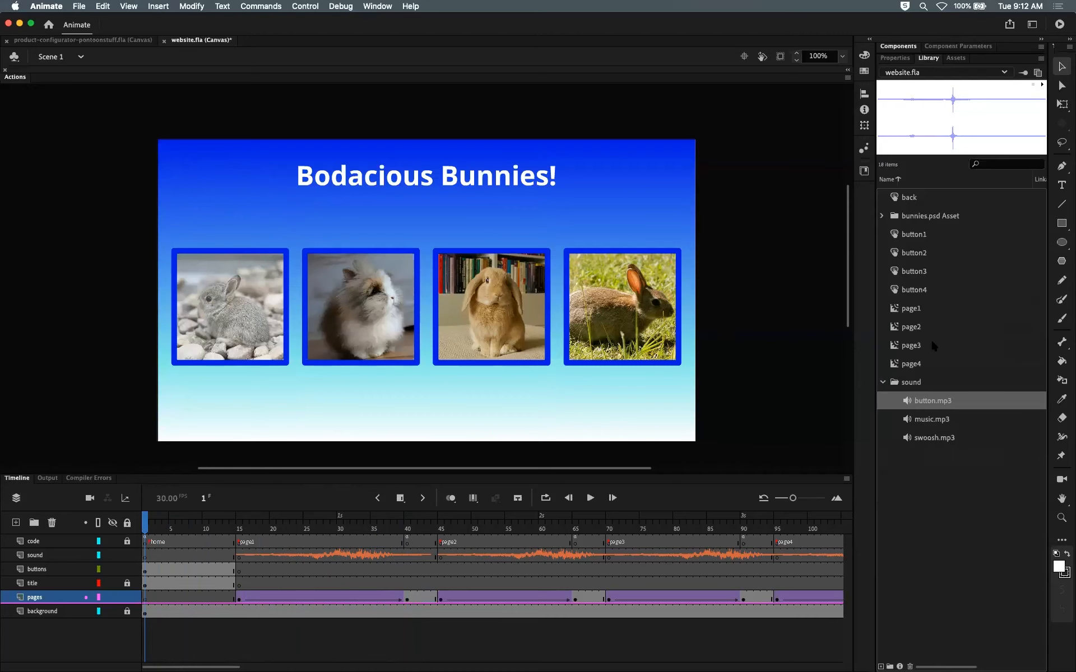
click(926, 419)
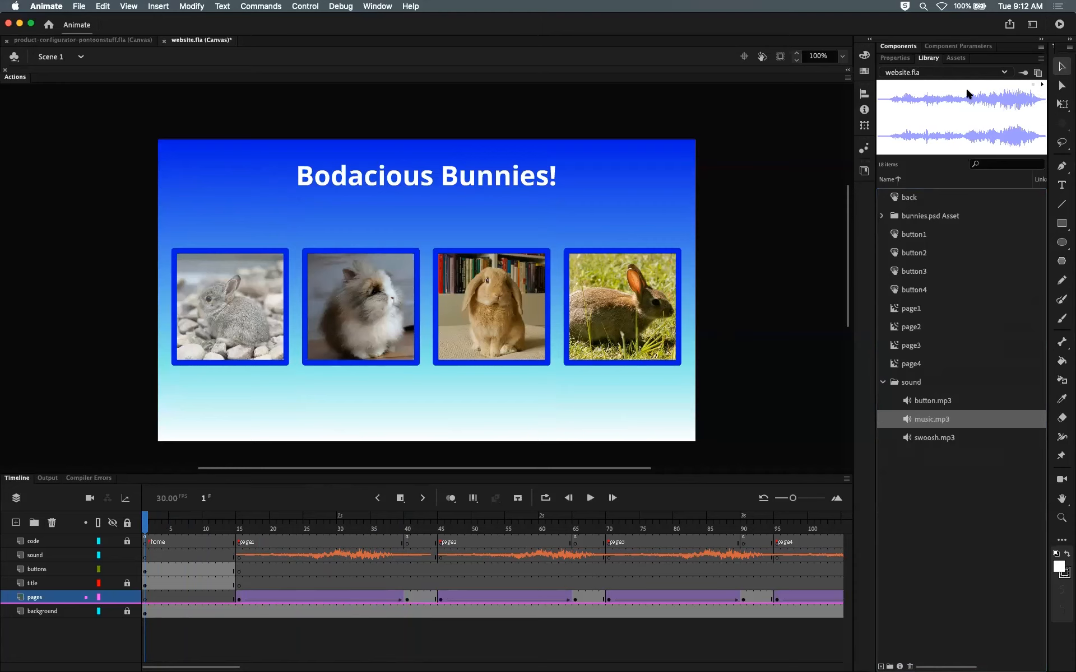
Step: Select the first frame of the sound layer and assign music.mp3 as its frame sound
click(151, 600)
click(144, 598)
click(144, 556)
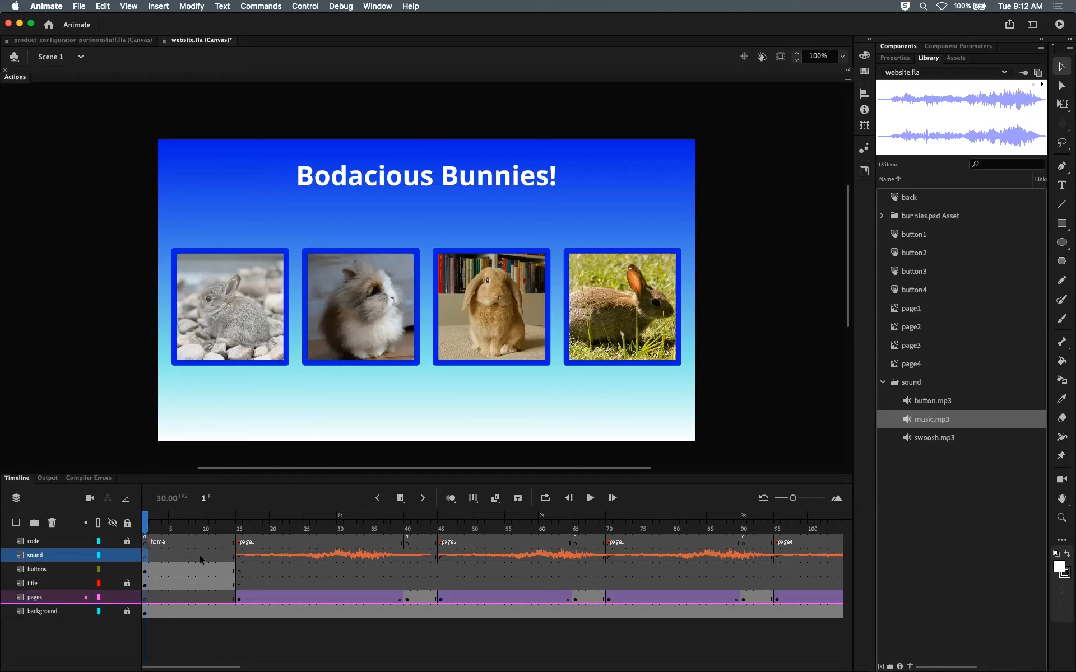
click(148, 555)
click(145, 555)
click(895, 57)
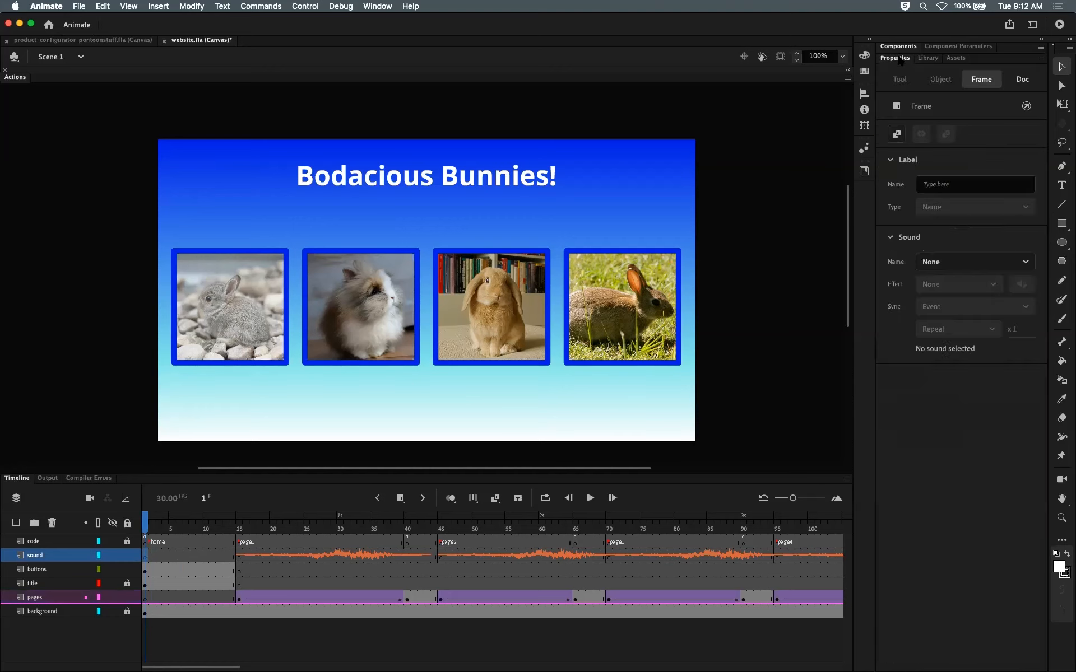
click(1007, 256)
key(Down)
key(Down)
key(Return)
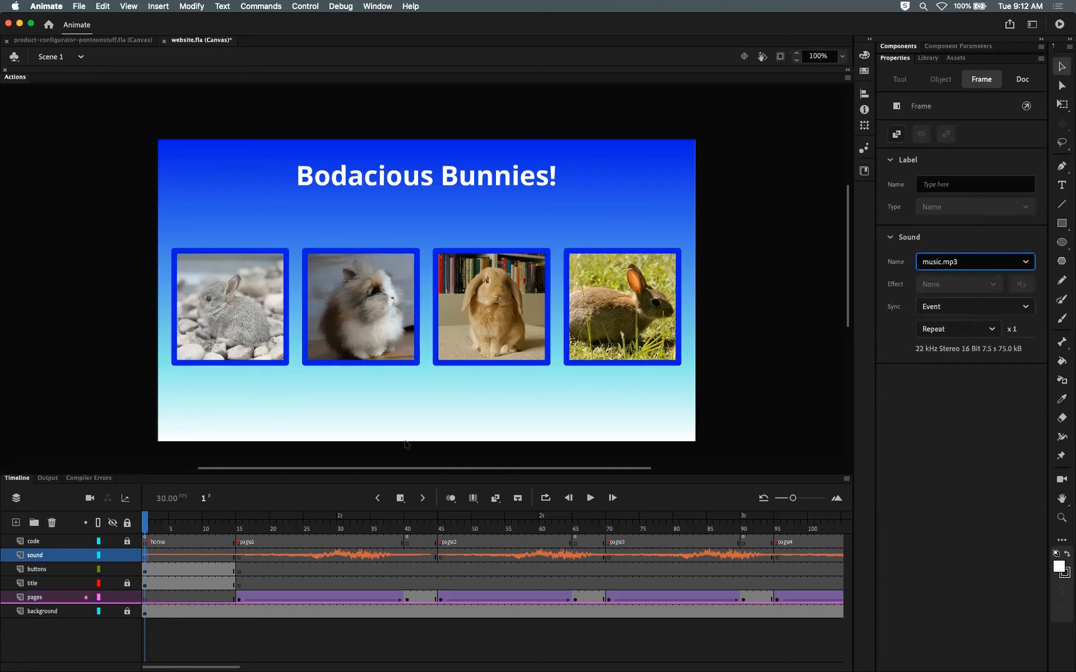
Step: Scrub back to frame 1 and test the website in the browser, opening bunny pages and returning with Back
click(148, 524)
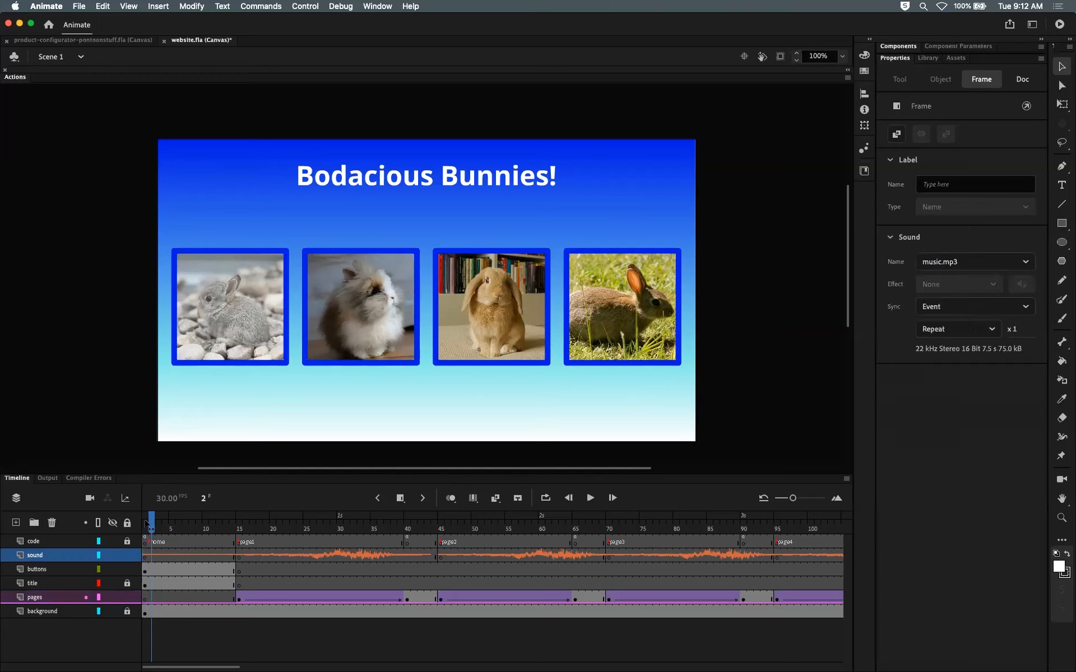
mouse_move(149, 524)
mouse_down()
mouse_move(187, 527)
mouse_move(145, 524)
mouse_up()
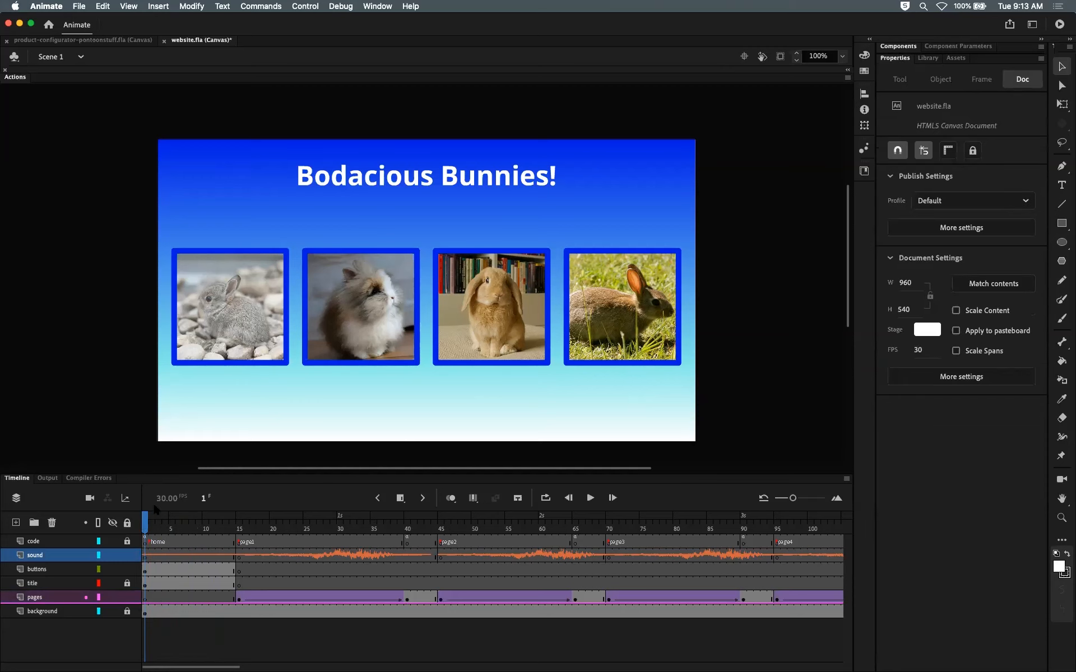
key(super+Return)
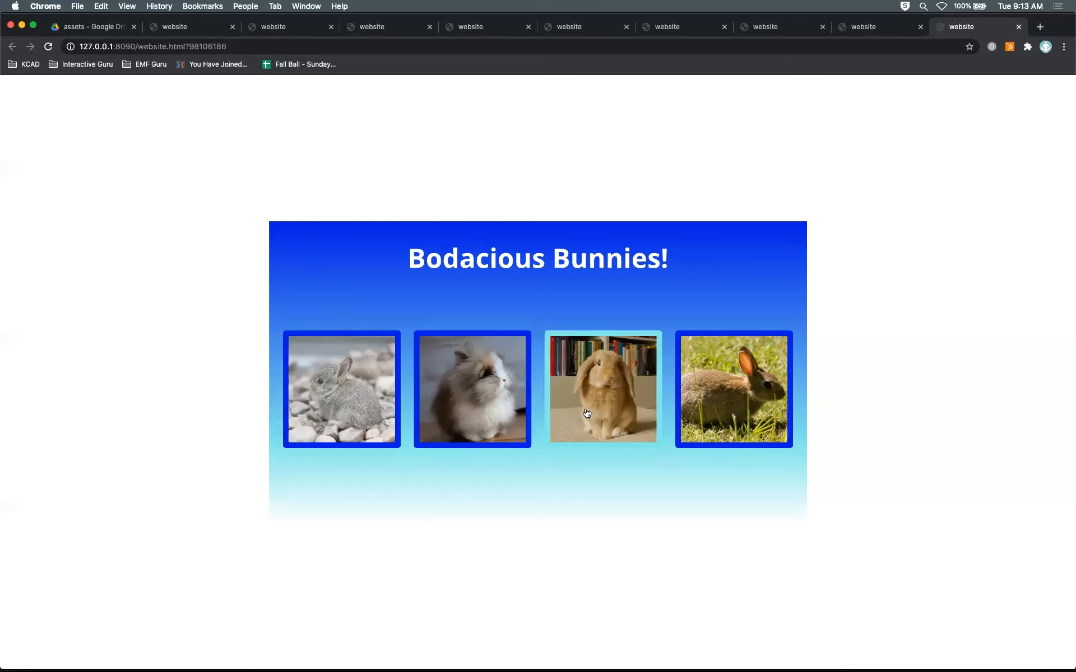
click(627, 411)
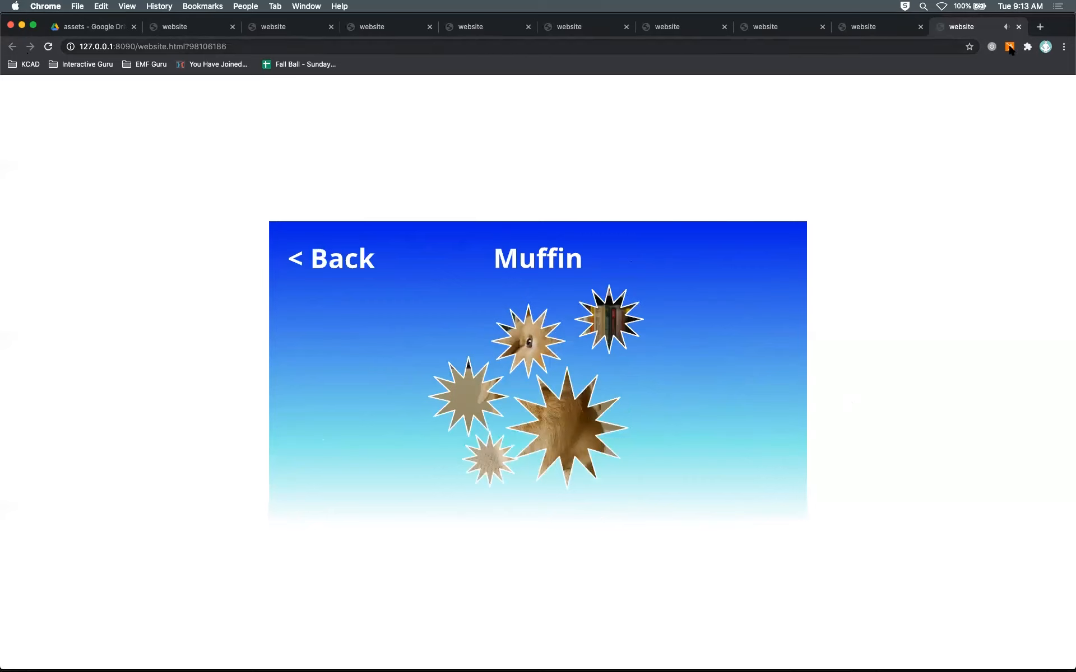
click(47, 48)
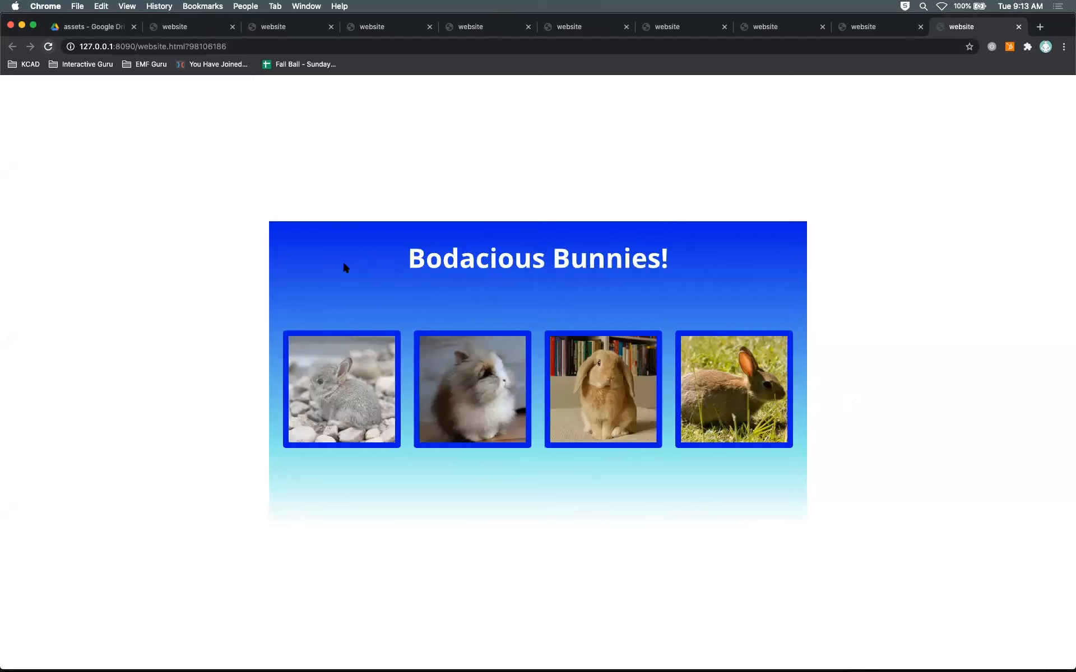
click(339, 394)
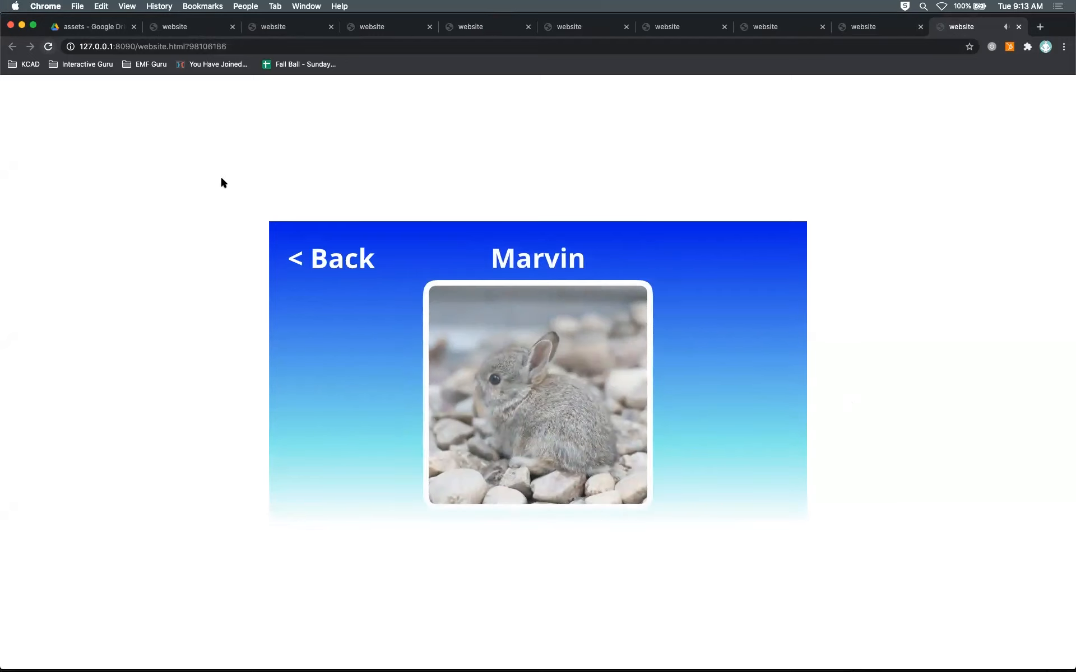
click(49, 47)
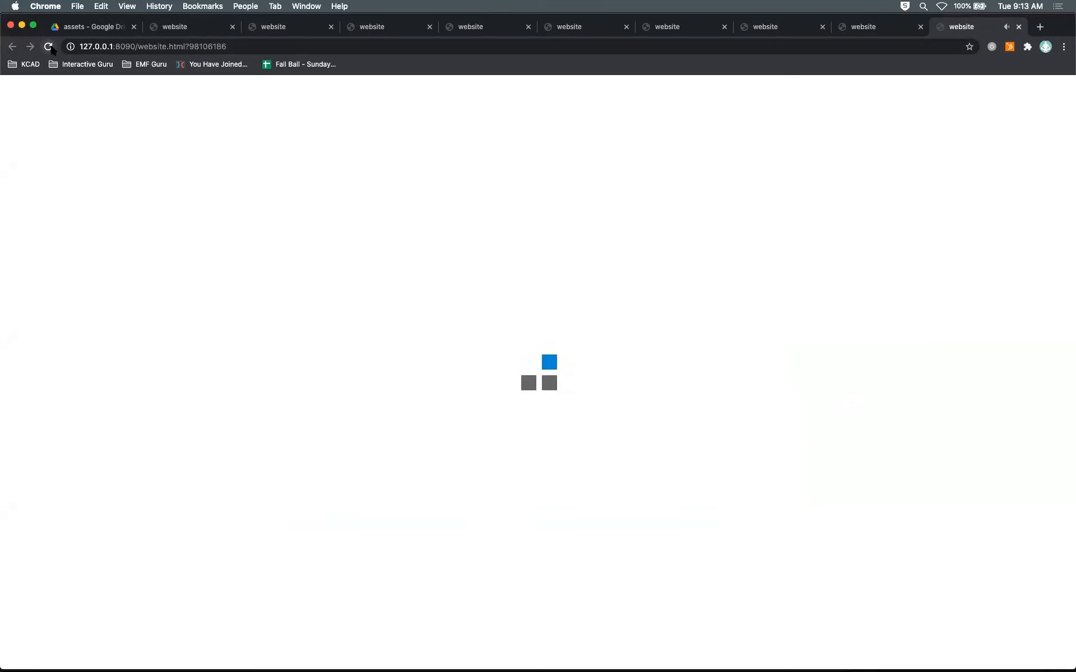
click(468, 398)
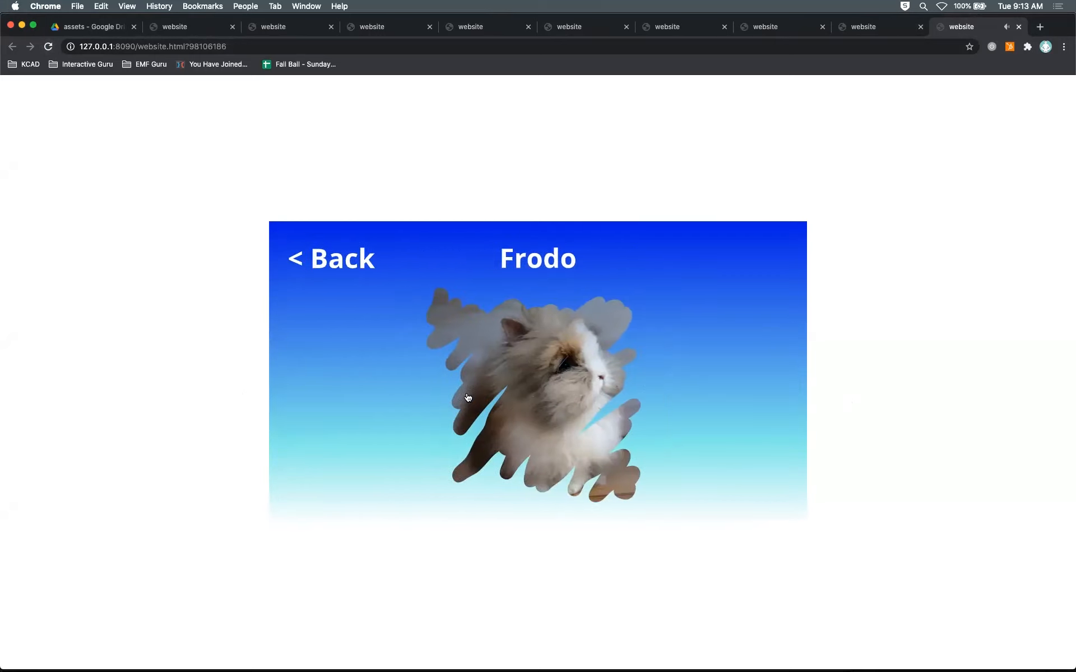
click(48, 46)
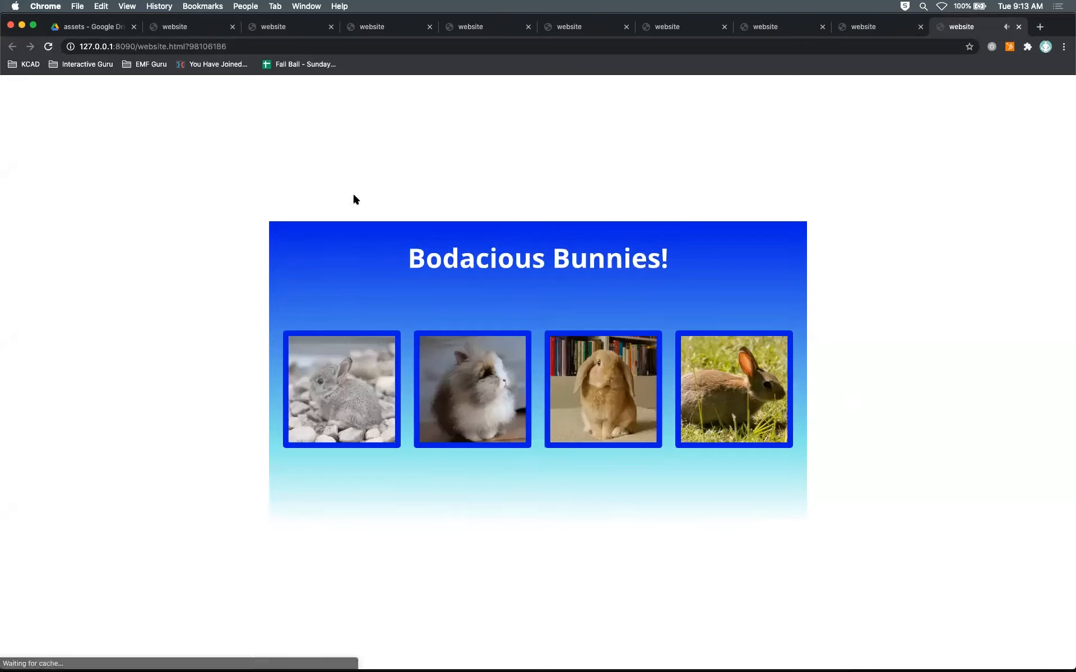
click(583, 368)
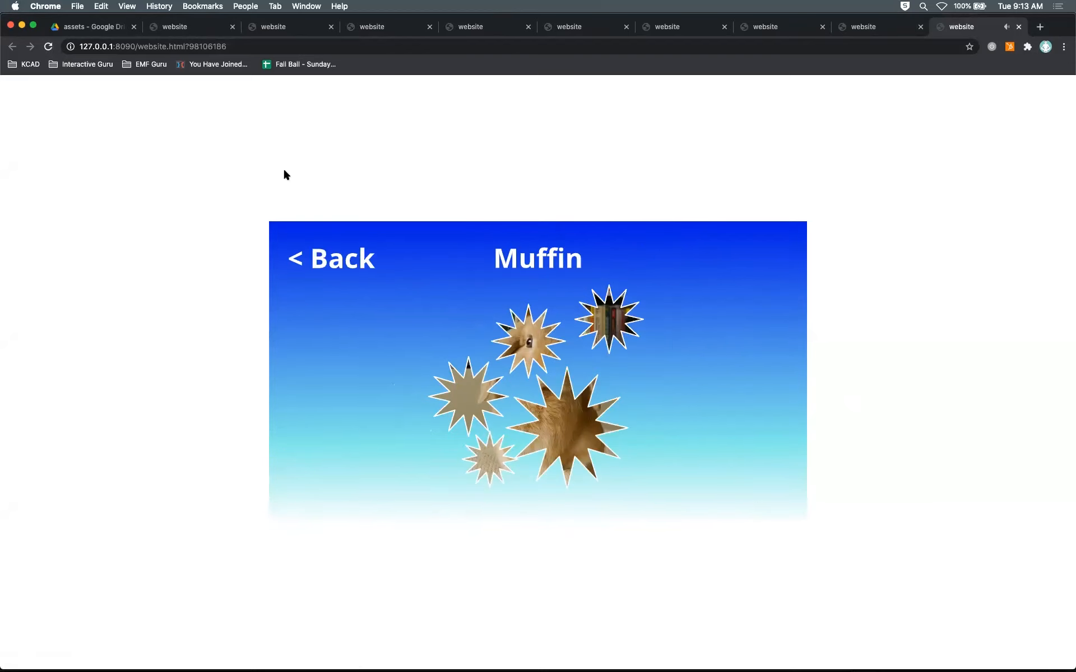
click(50, 48)
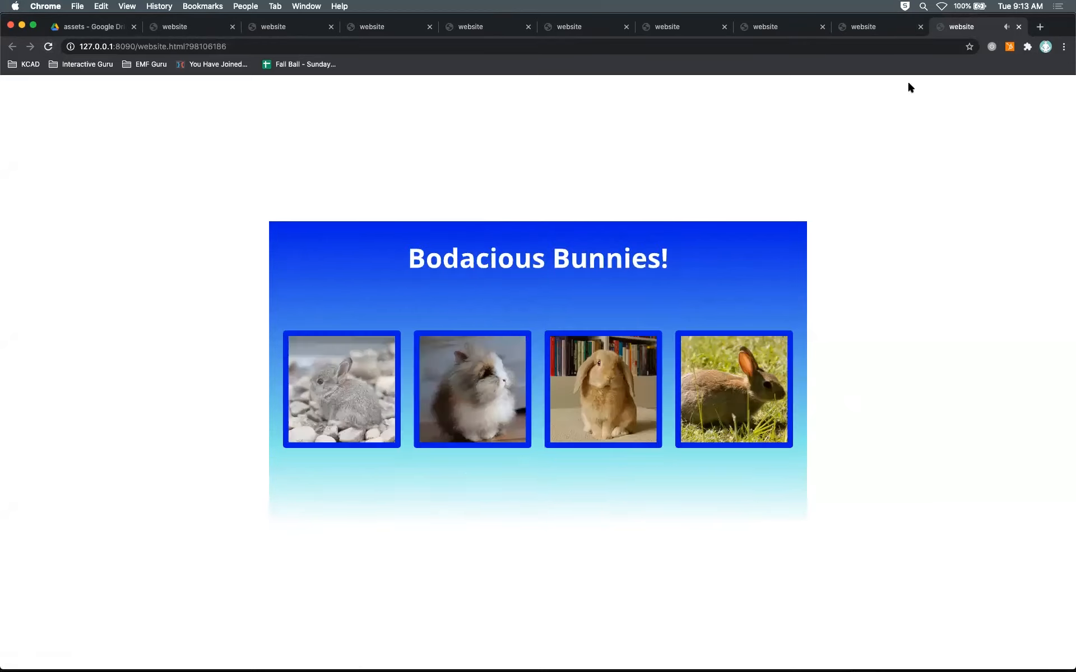
Step: Close the extra website test tabs in the browser and switch back to Animate
click(921, 27)
click(822, 27)
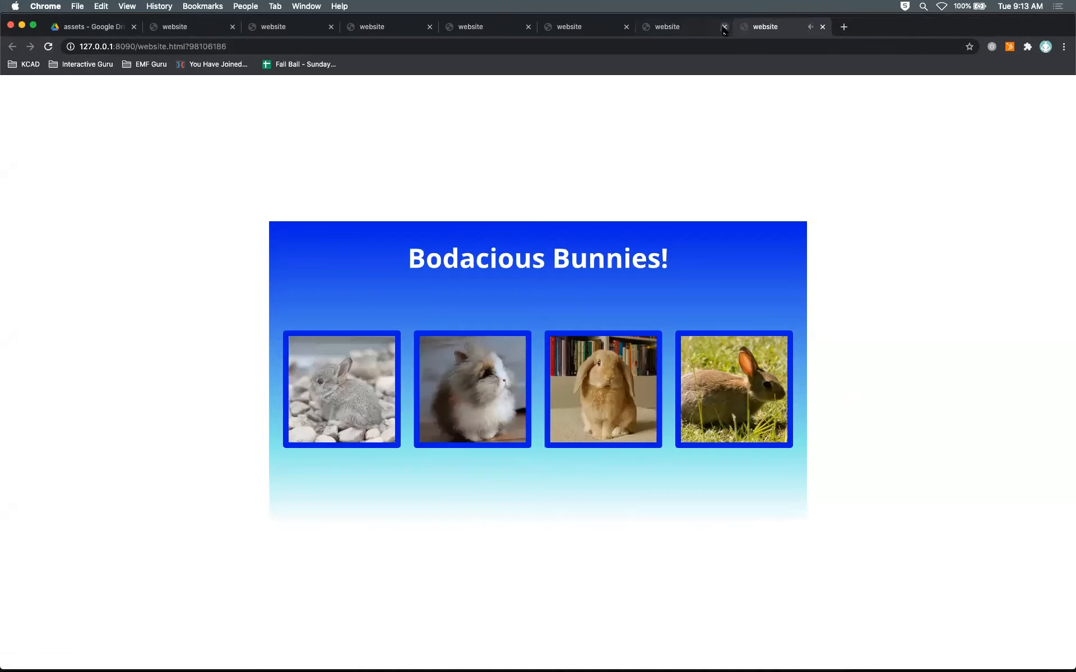
click(725, 26)
click(626, 27)
click(528, 27)
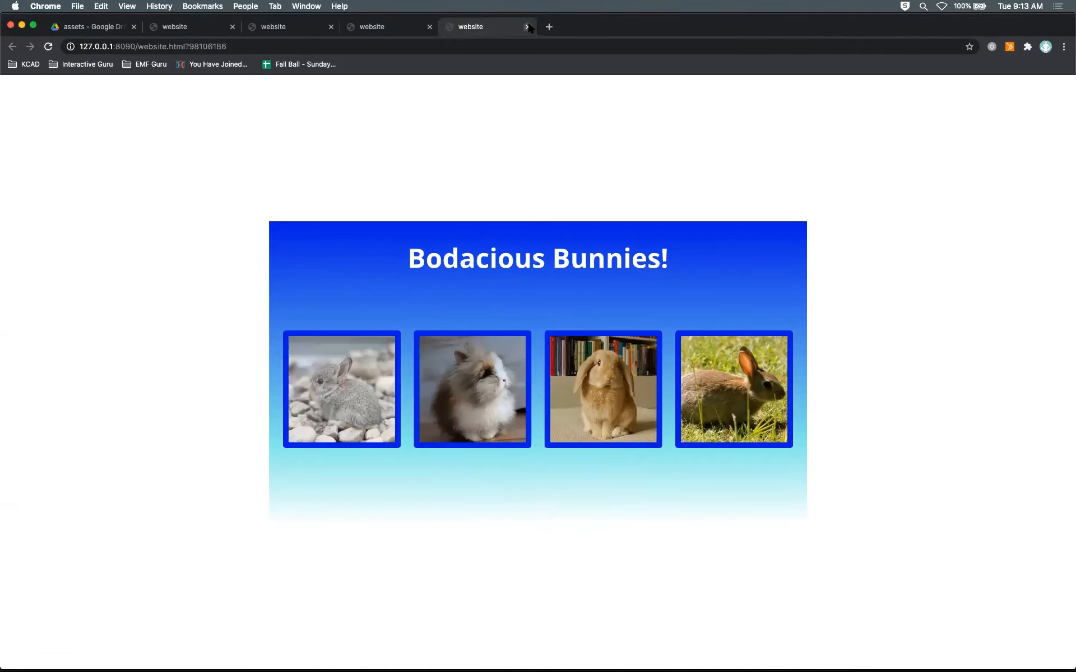
click(430, 27)
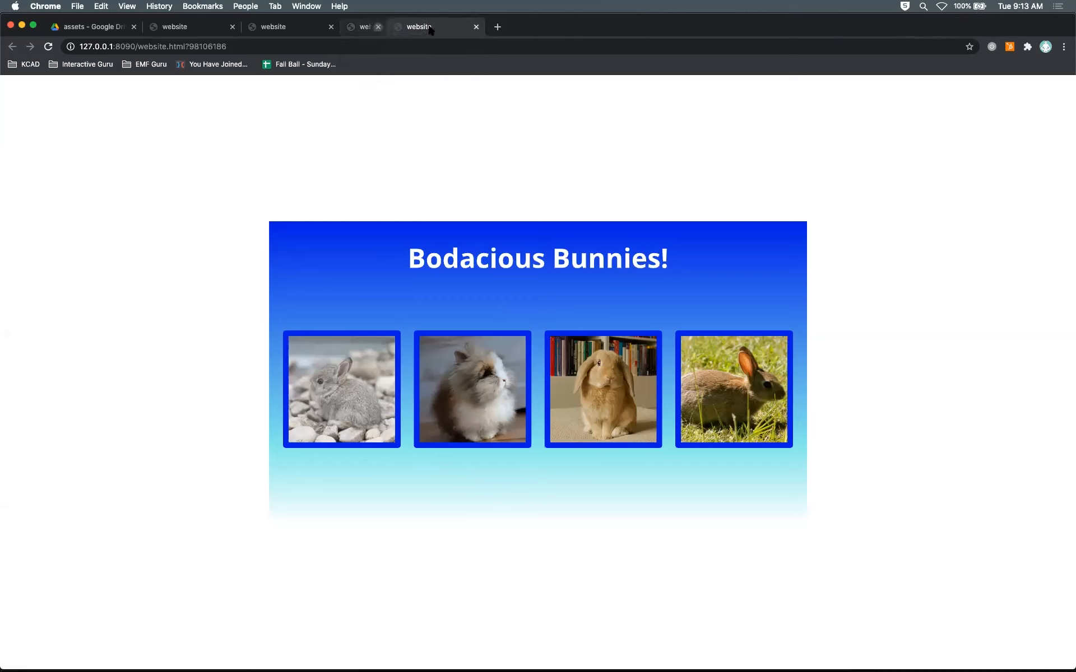
click(331, 27)
click(232, 27)
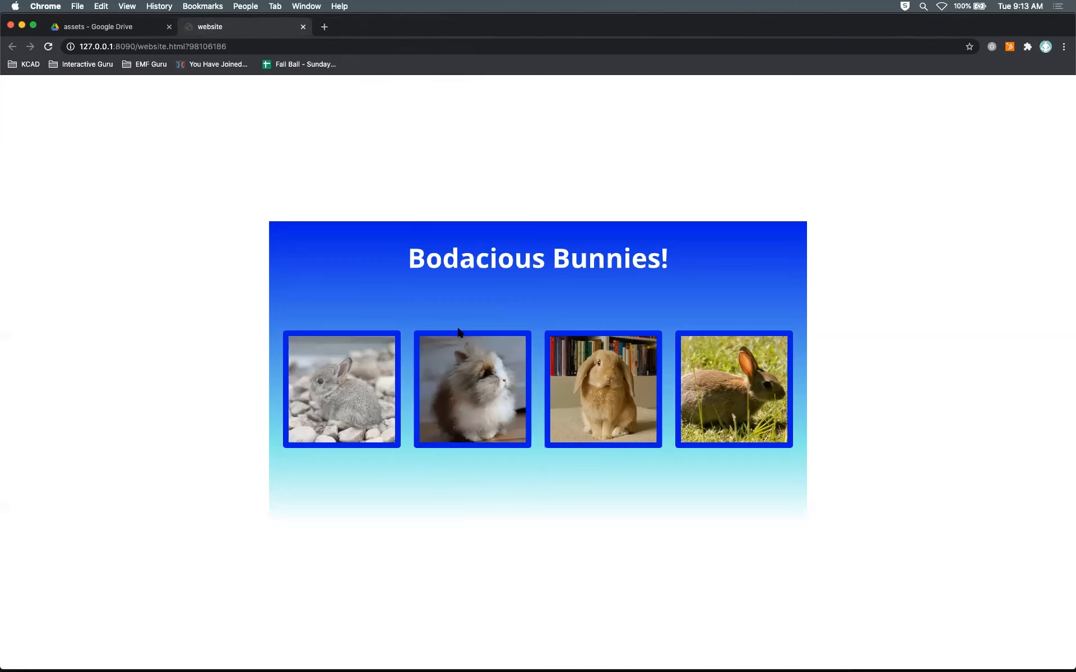
key(super+Tab)
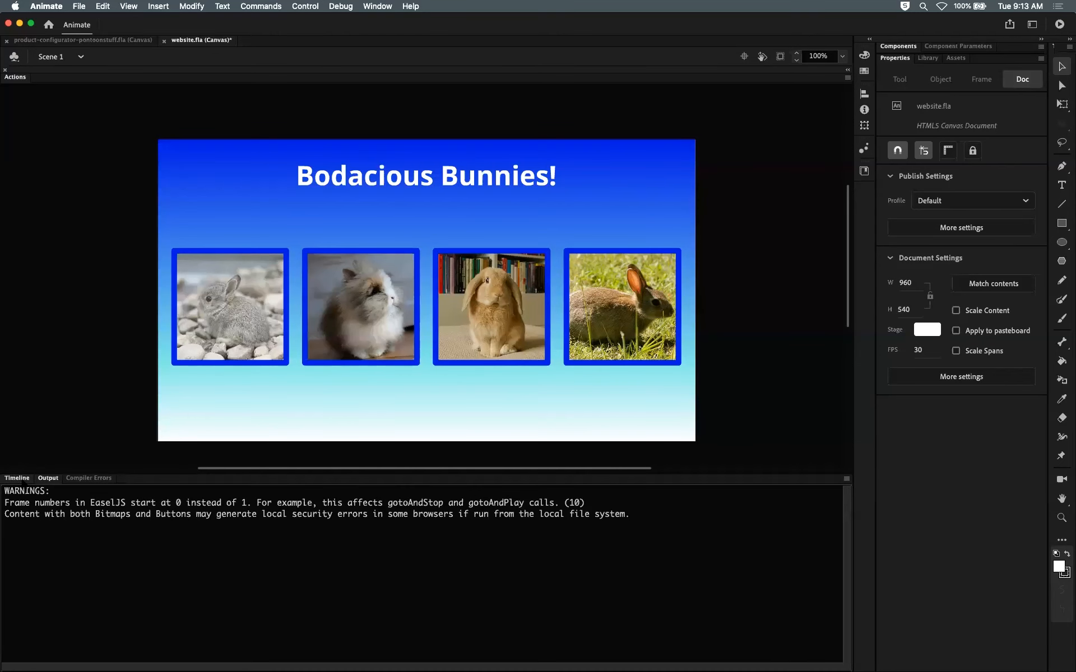
Step: Select the sound layer's first frame, retest the website in the browser, and close the test tab
click(23, 480)
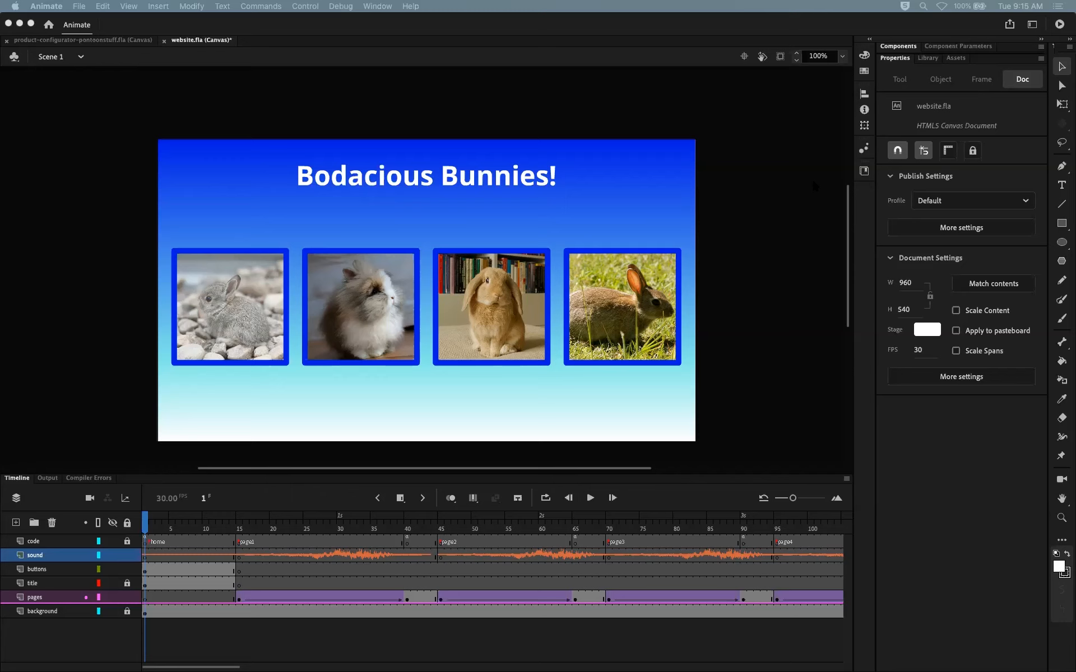
click(145, 524)
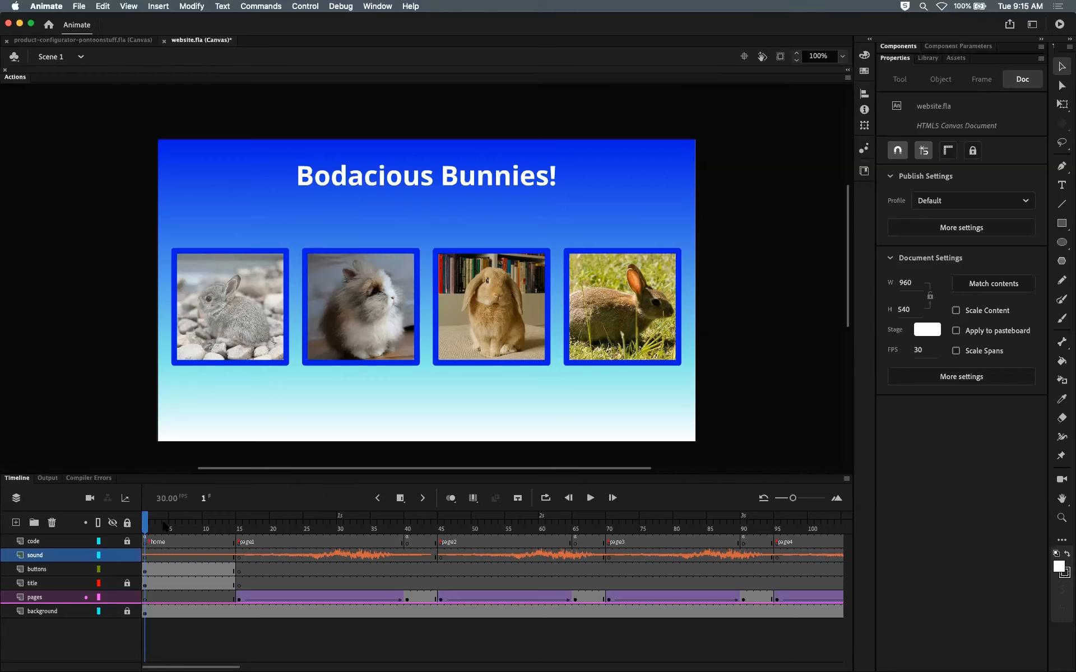
click(147, 554)
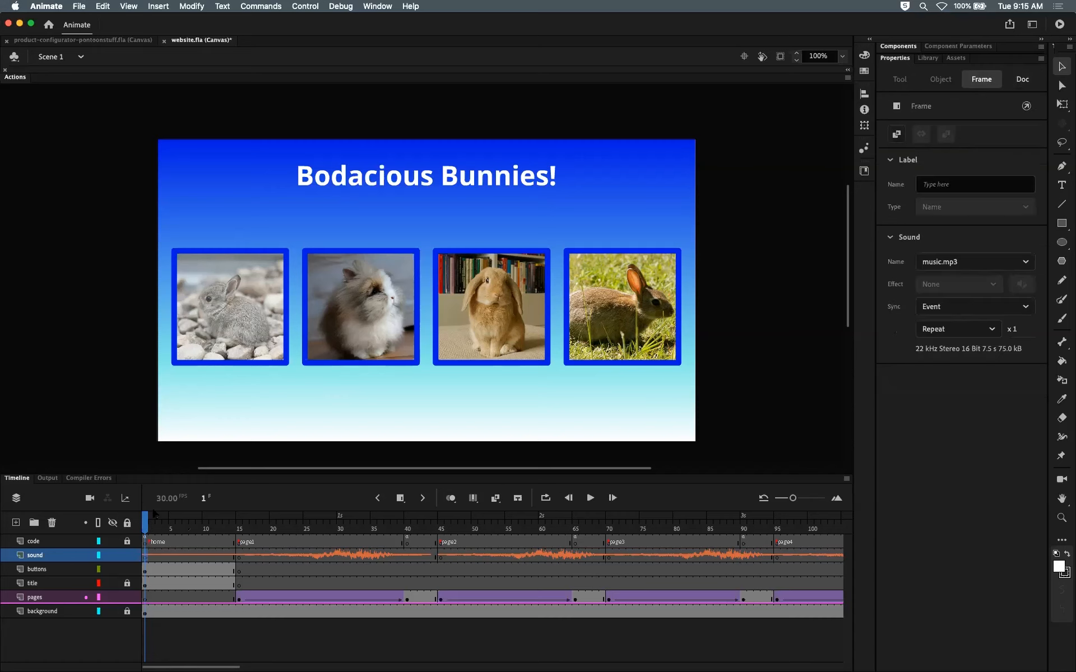
key(super+Return)
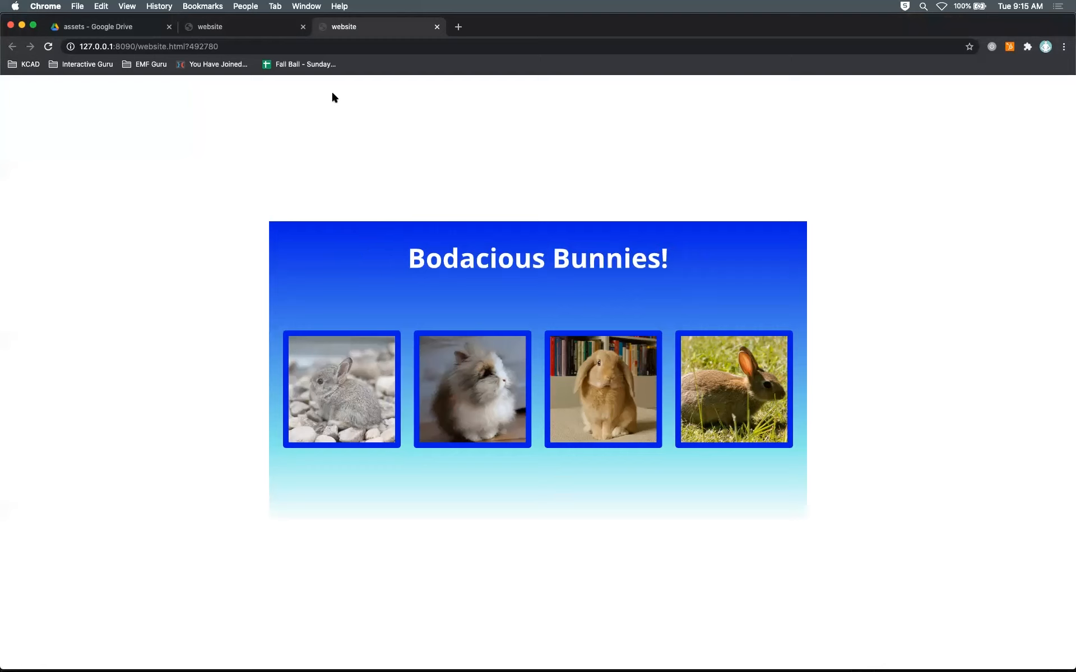
click(437, 27)
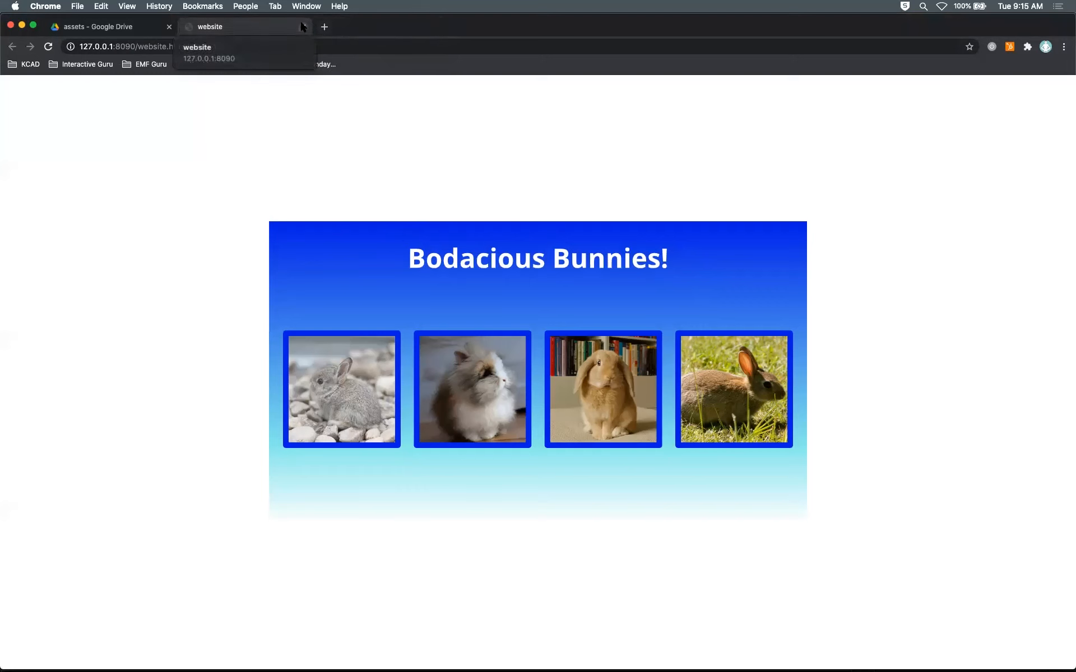
key(super+Tab)
Step: Scrub the main timeline and inspect the frame sound on the sound layer's first frame
click(19, 478)
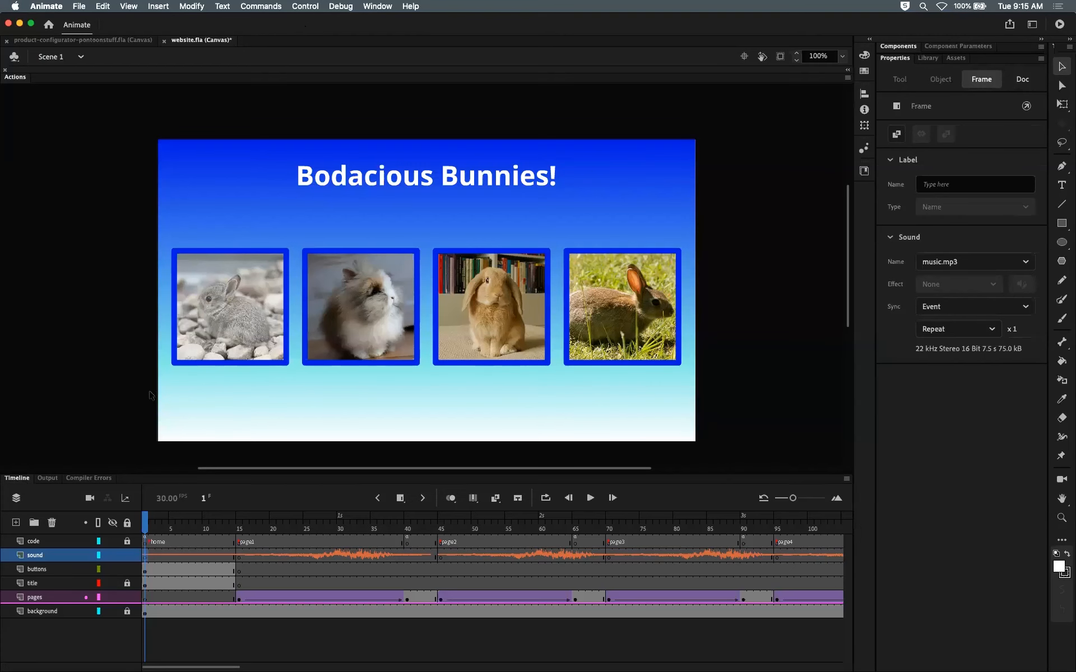
mouse_move(152, 522)
mouse_down()
mouse_move(206, 521)
mouse_move(152, 521)
mouse_move(165, 522)
mouse_up()
click(219, 379)
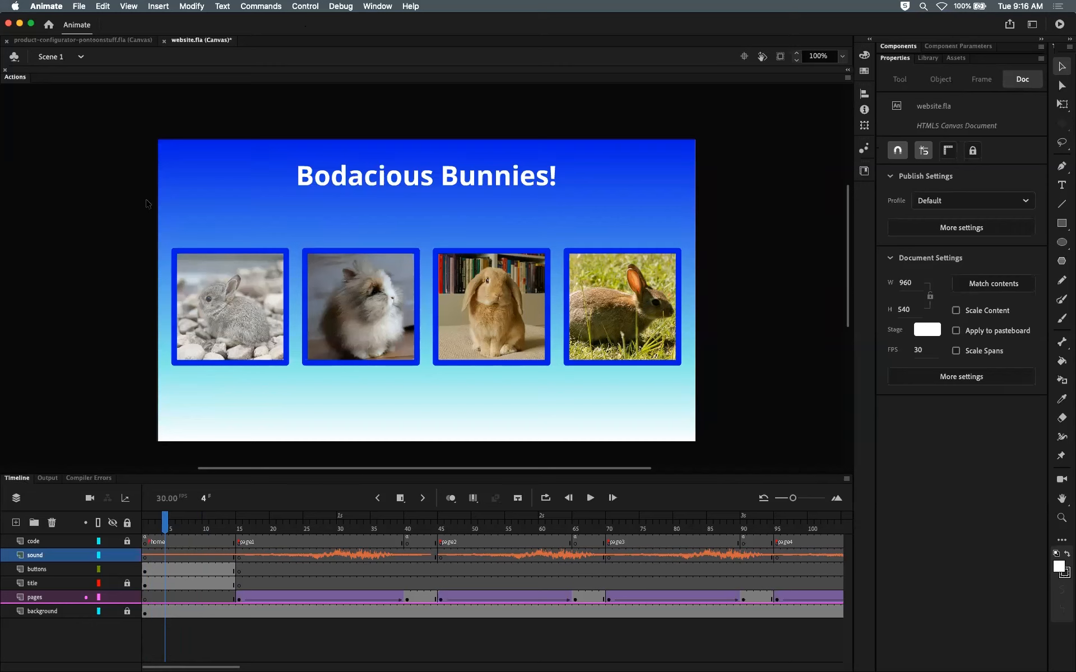
drag(166, 525, 192, 523)
drag(192, 523, 148, 516)
click(145, 557)
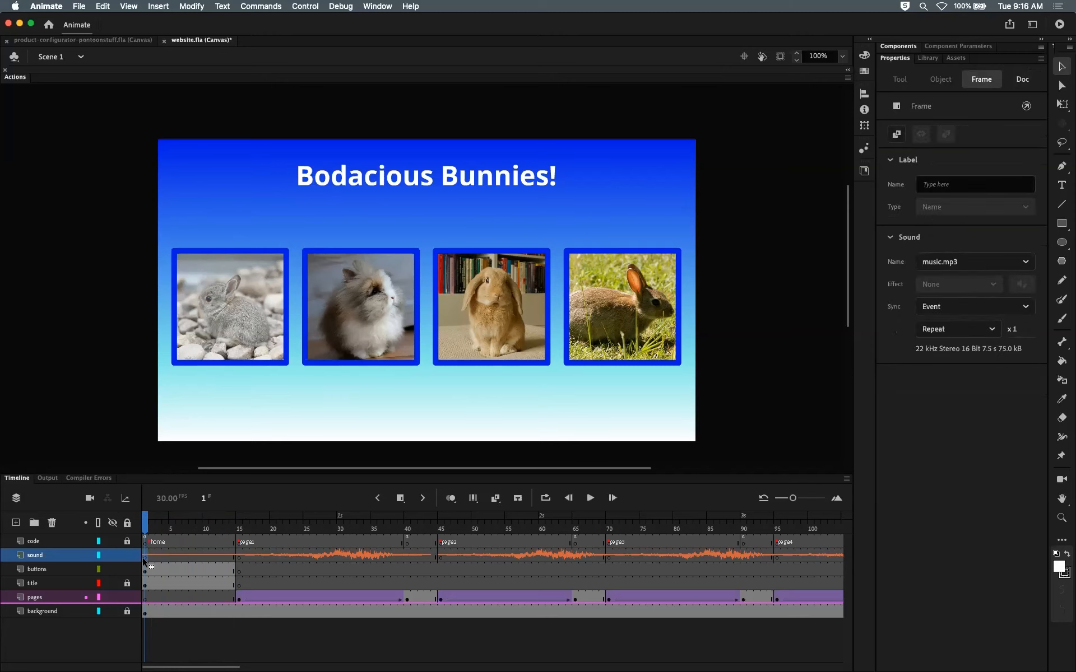
mouse_move(146, 524)
mouse_down()
mouse_move(168, 529)
mouse_move(145, 524)
mouse_up()
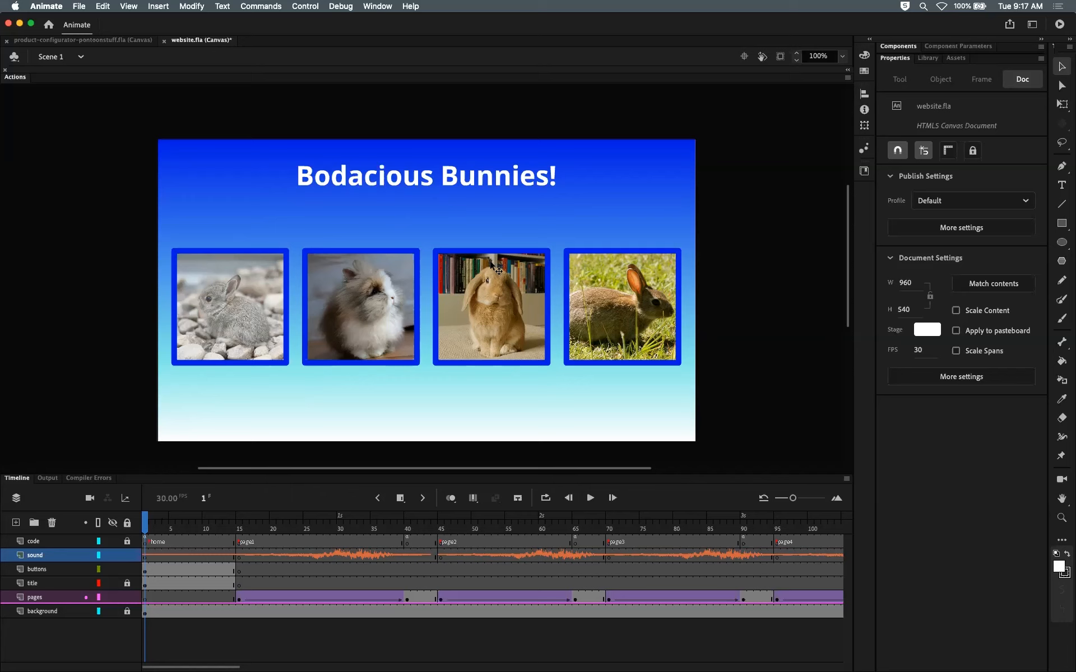
click(144, 556)
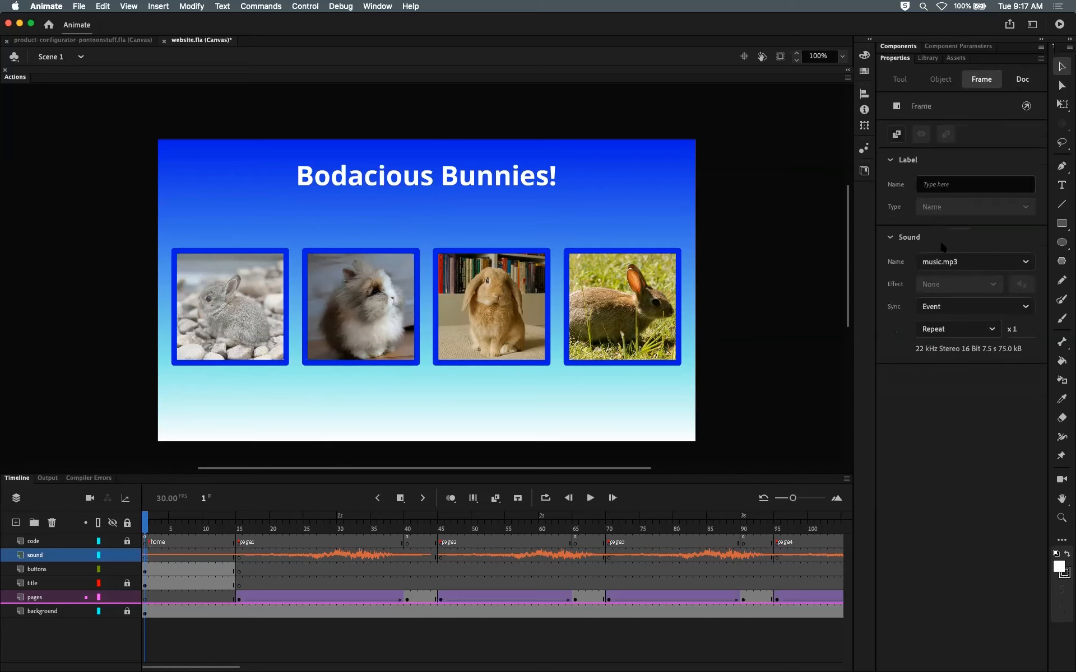
Step: Set the frame sound on the sound layer's first frame to None
click(964, 262)
click(950, 278)
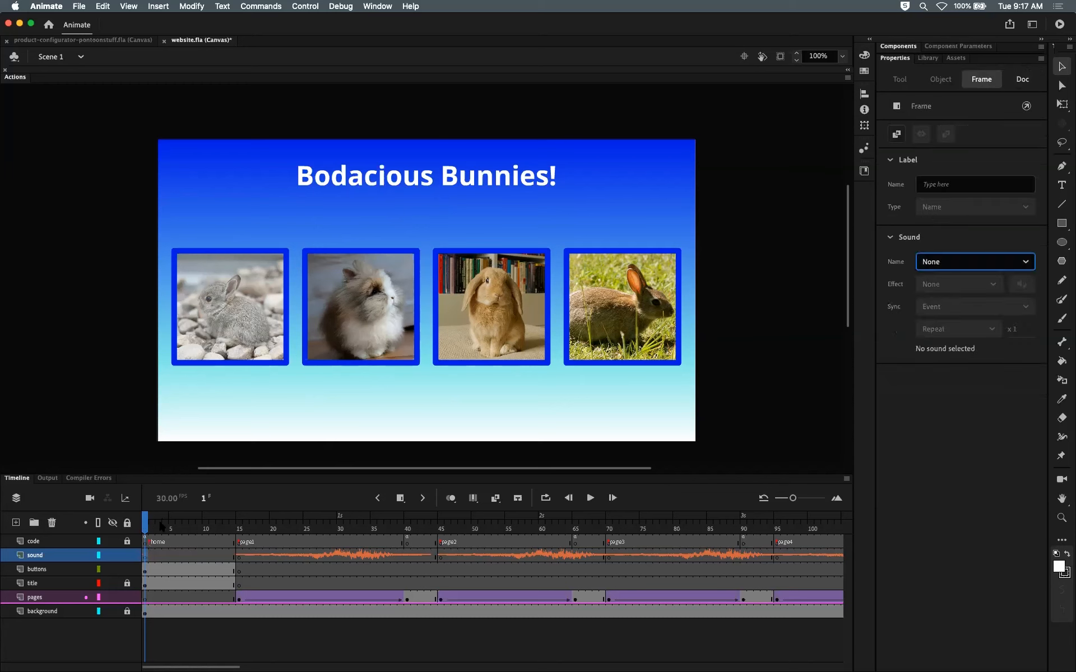
click(161, 558)
click(147, 557)
click(147, 527)
click(144, 557)
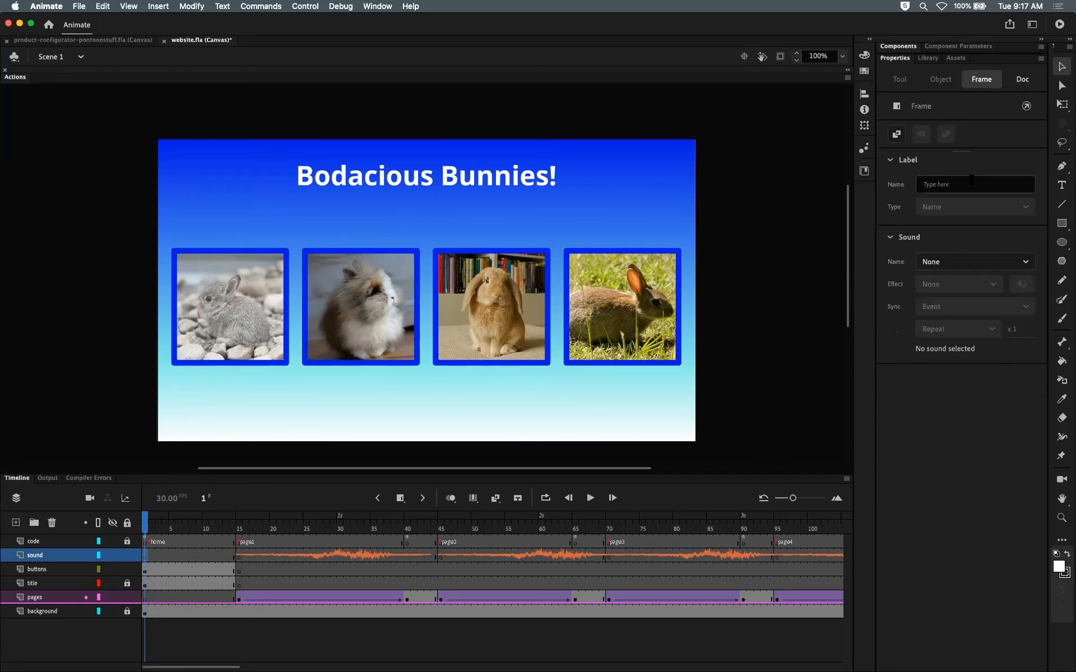
click(962, 262)
click(953, 285)
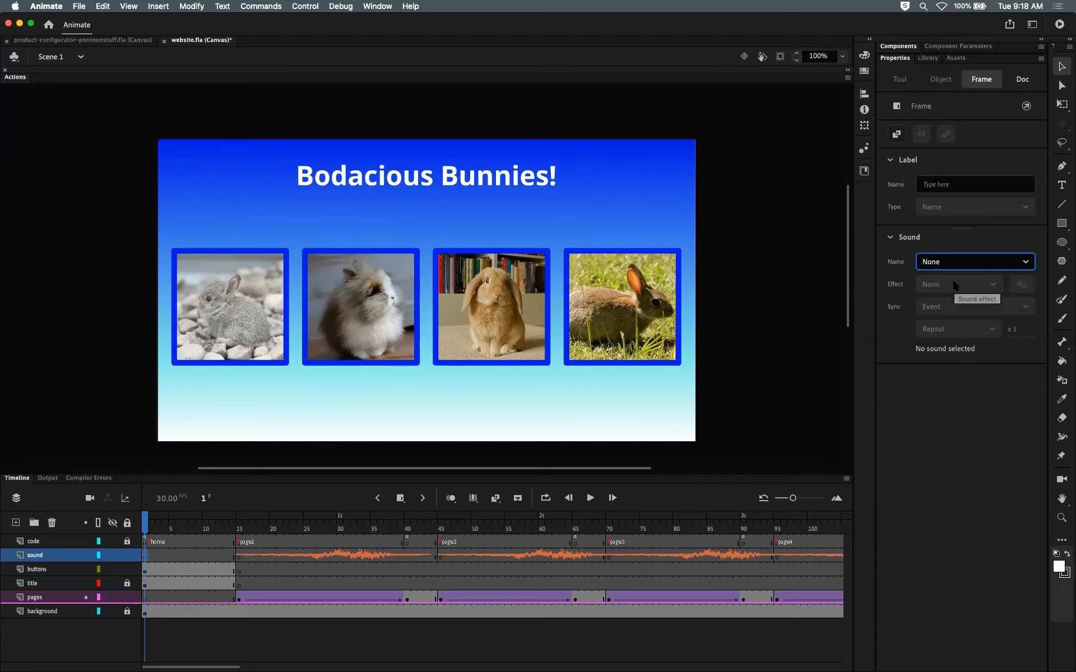
click(172, 557)
click(146, 559)
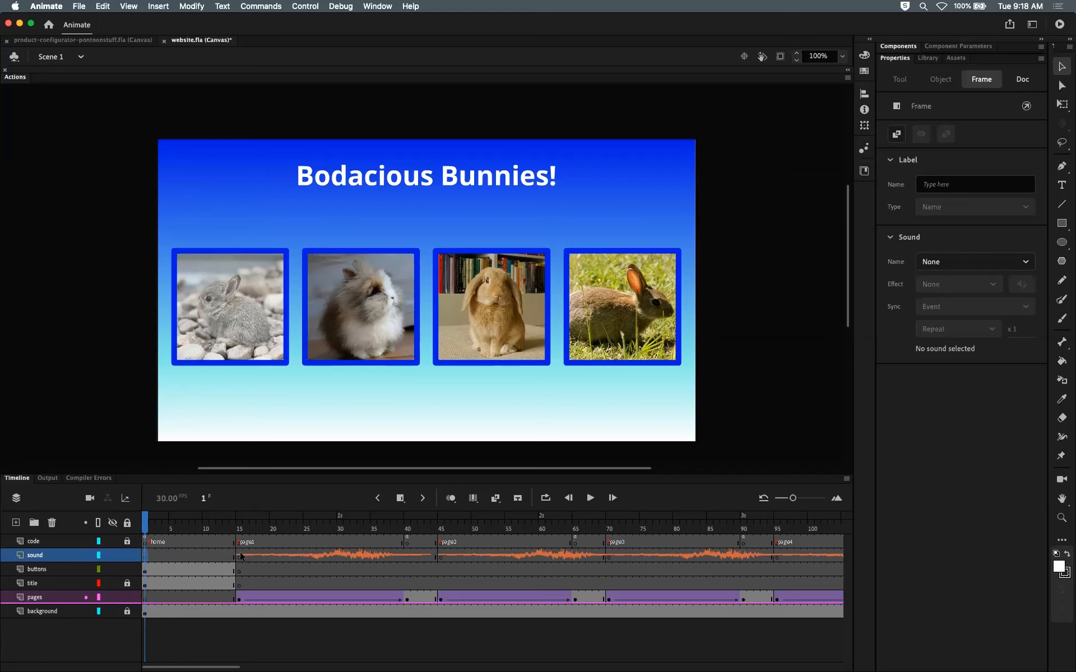
click(241, 534)
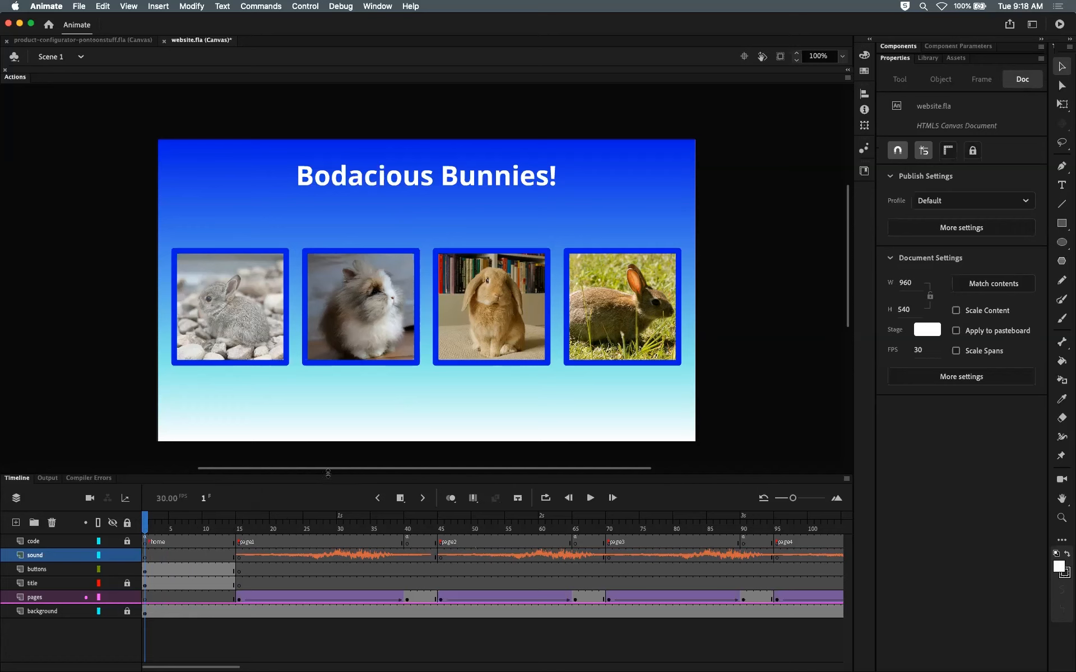
Step: Enlarge the timeline panel, unlock the title layer, and check the first frames of the code, buttons, title and background layers
drag(328, 473, 327, 456)
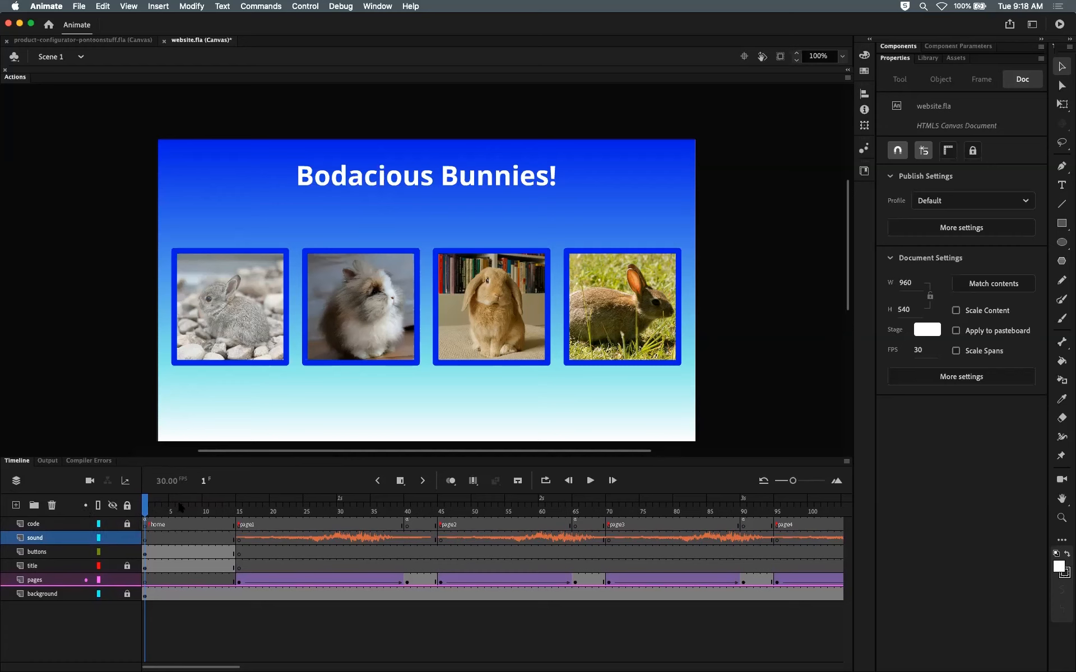
mouse_move(148, 503)
mouse_down()
mouse_move(188, 505)
mouse_move(144, 506)
mouse_up()
click(145, 526)
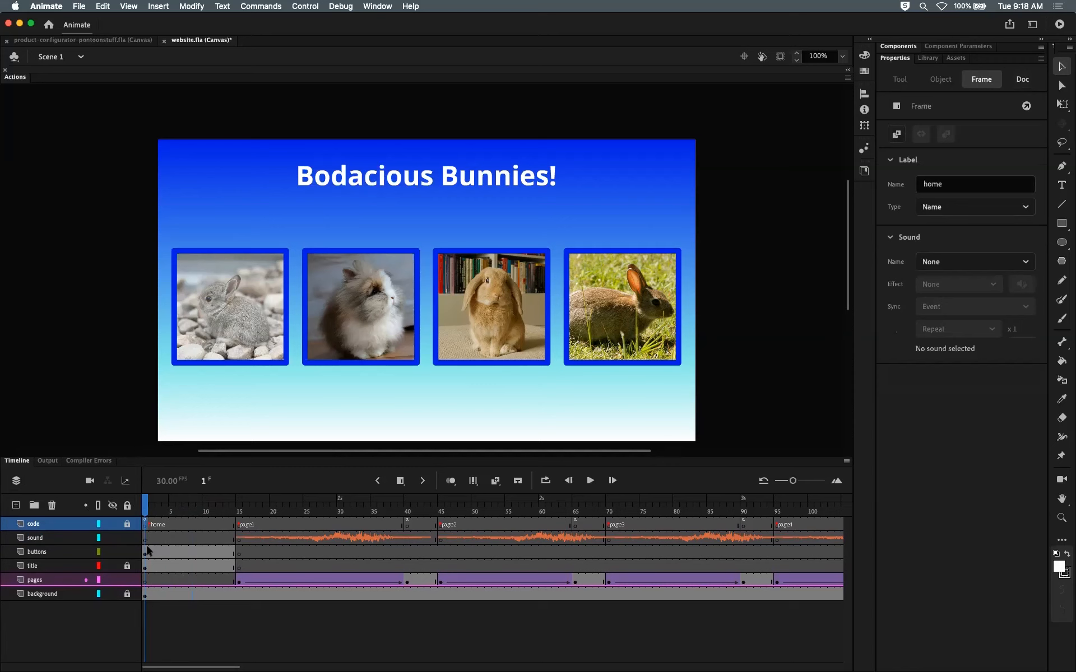
click(146, 553)
click(128, 566)
click(144, 566)
click(127, 594)
click(144, 597)
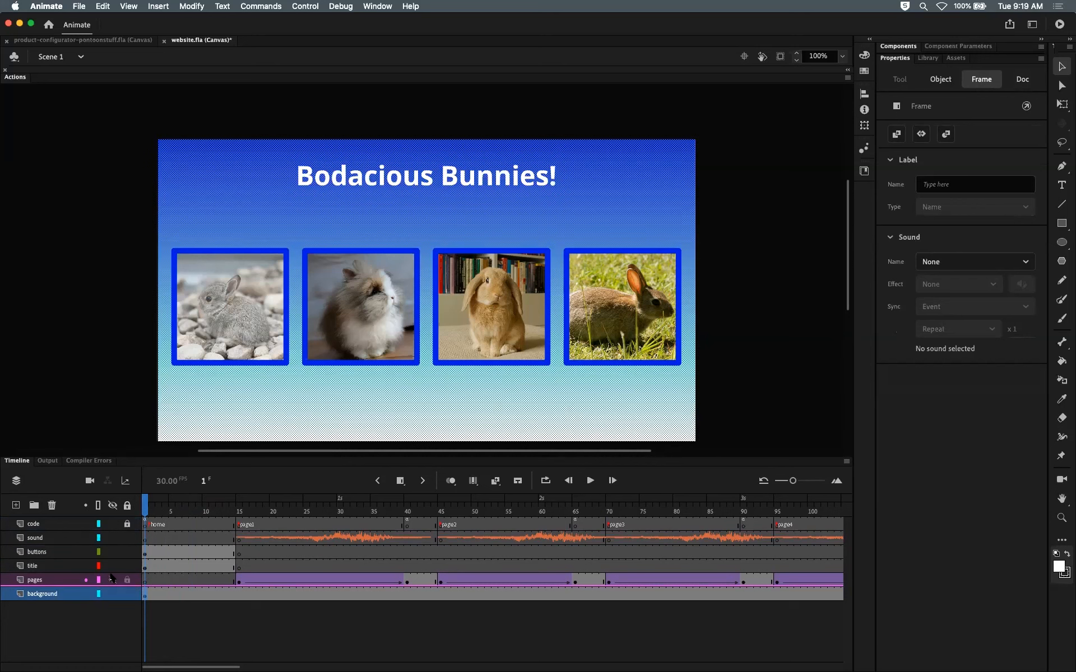
click(128, 596)
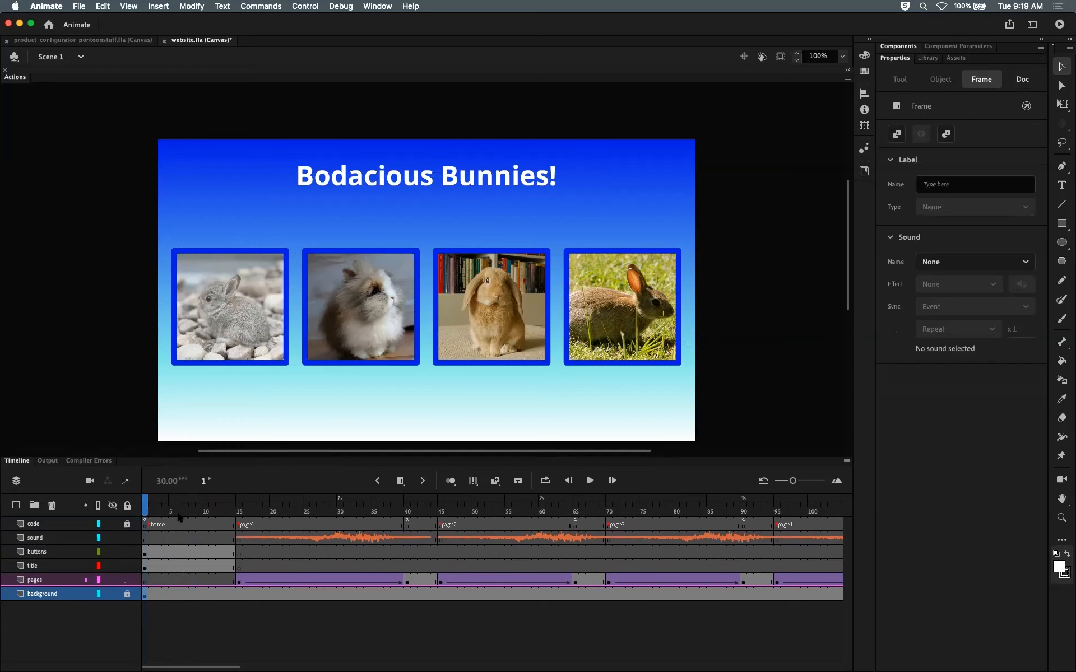
Step: Scrub the main timeline and inspect the home label on the code layer's first frame
click(145, 566)
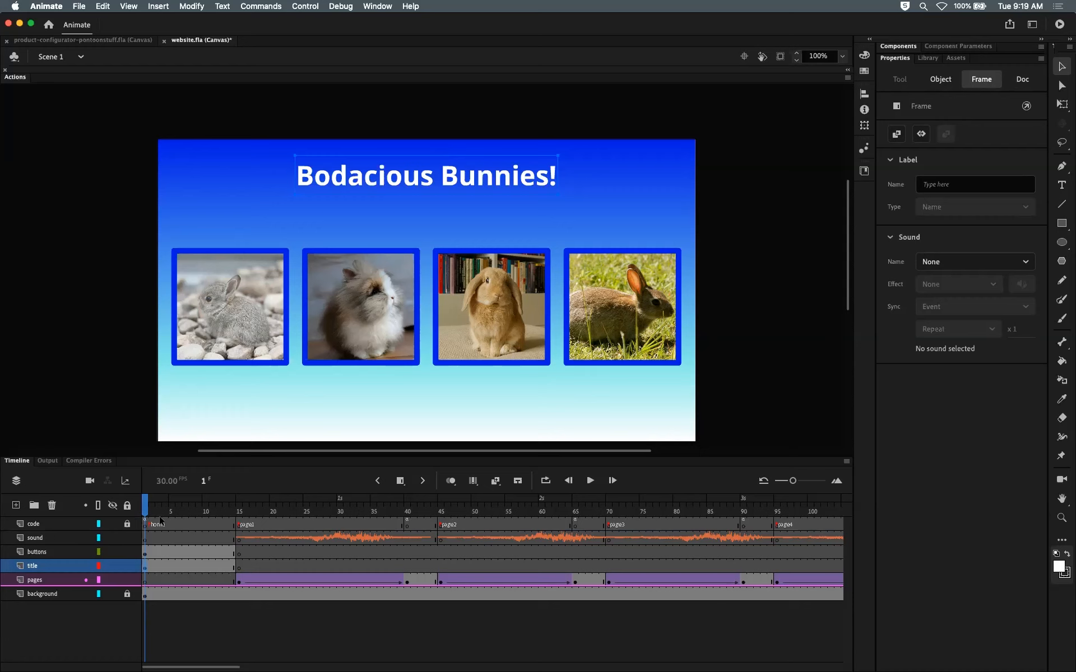
click(147, 510)
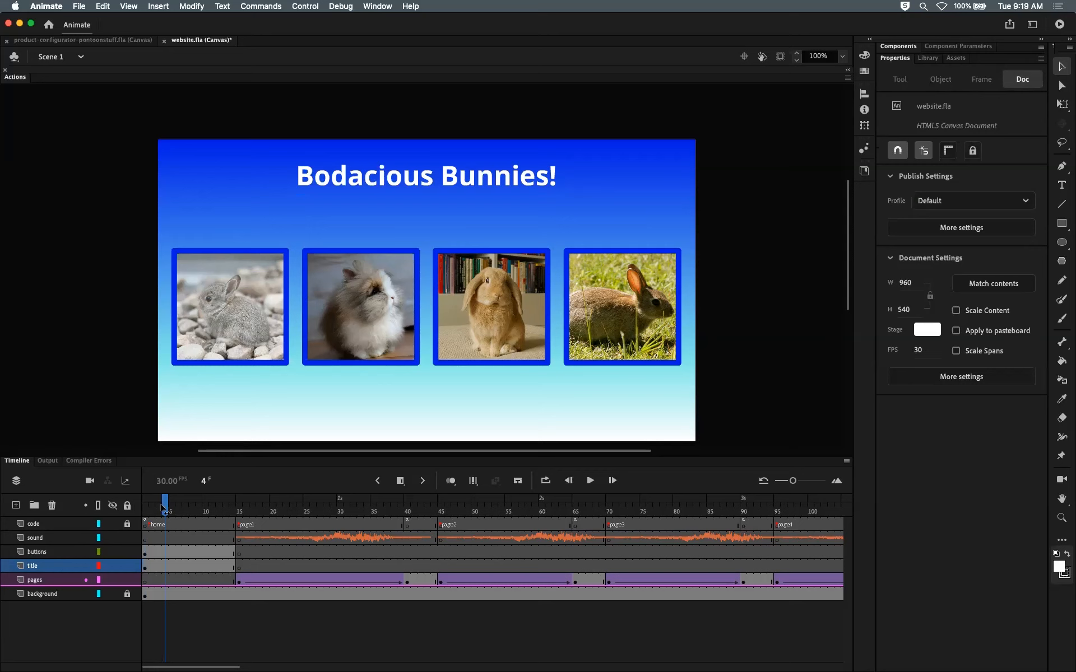
click(146, 524)
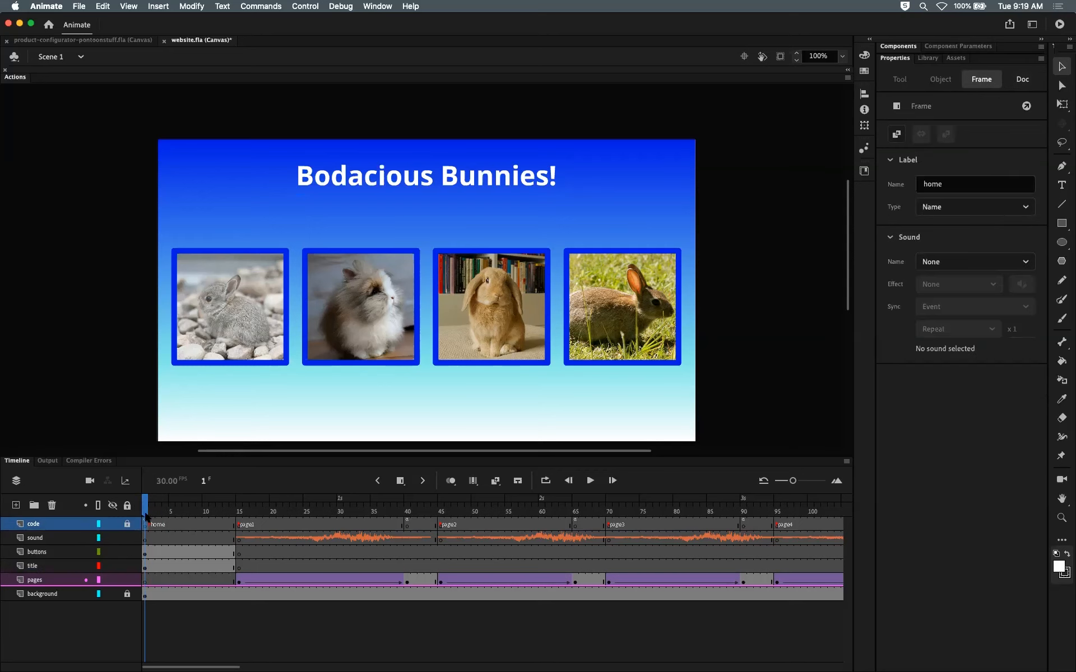
drag(145, 510, 193, 509)
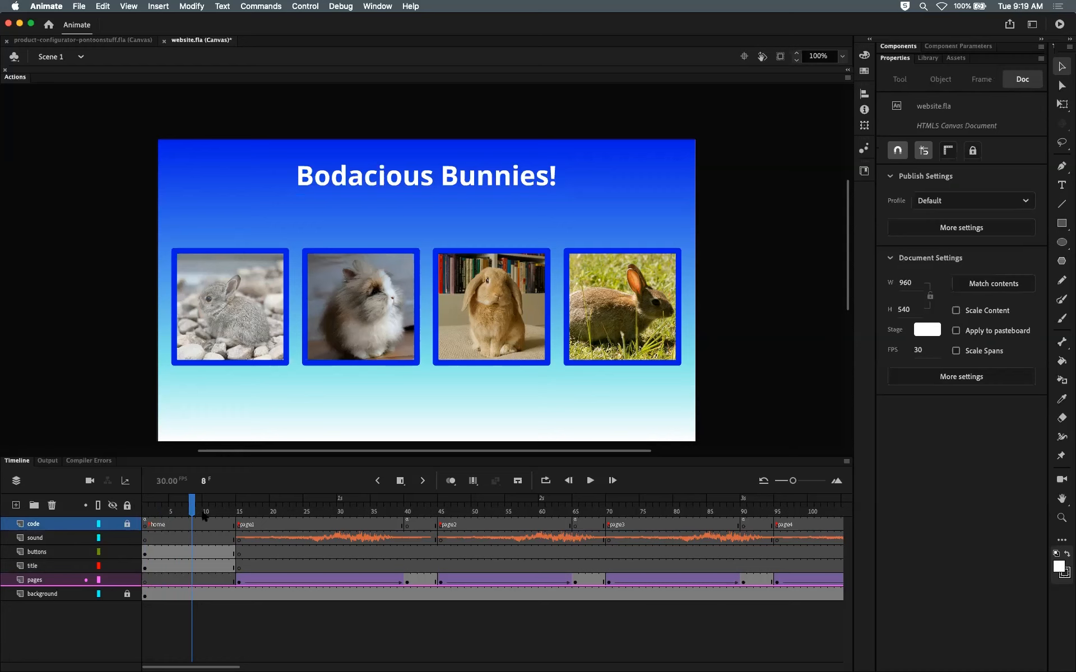
drag(195, 508, 144, 506)
click(147, 525)
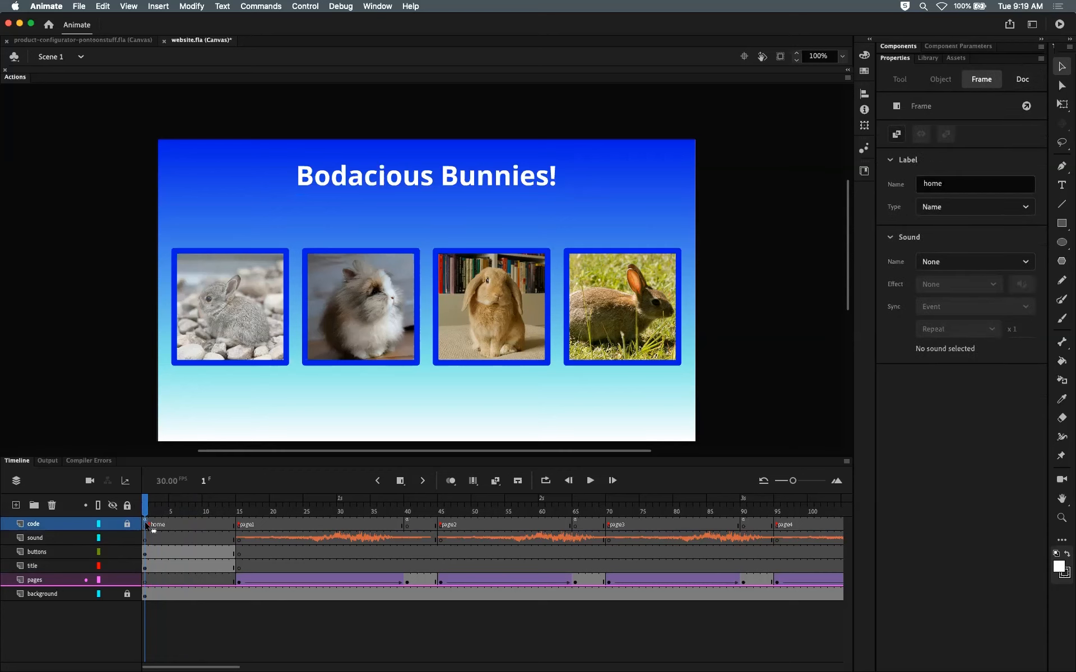
Step: Unlock the code layer and lock the title layer
click(127, 524)
click(180, 524)
click(145, 525)
click(127, 566)
Step: Shift the home label keyframe on the code layer to frame 10, adding frames before it across the timeline
click(174, 522)
click(146, 523)
drag(154, 525, 173, 527)
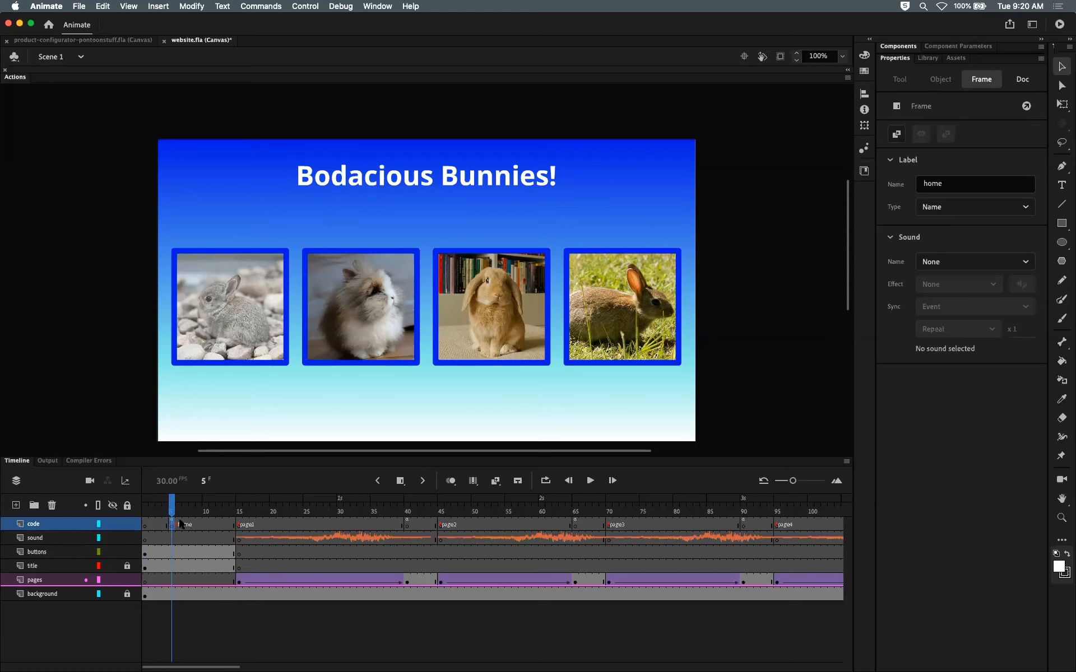
click(147, 511)
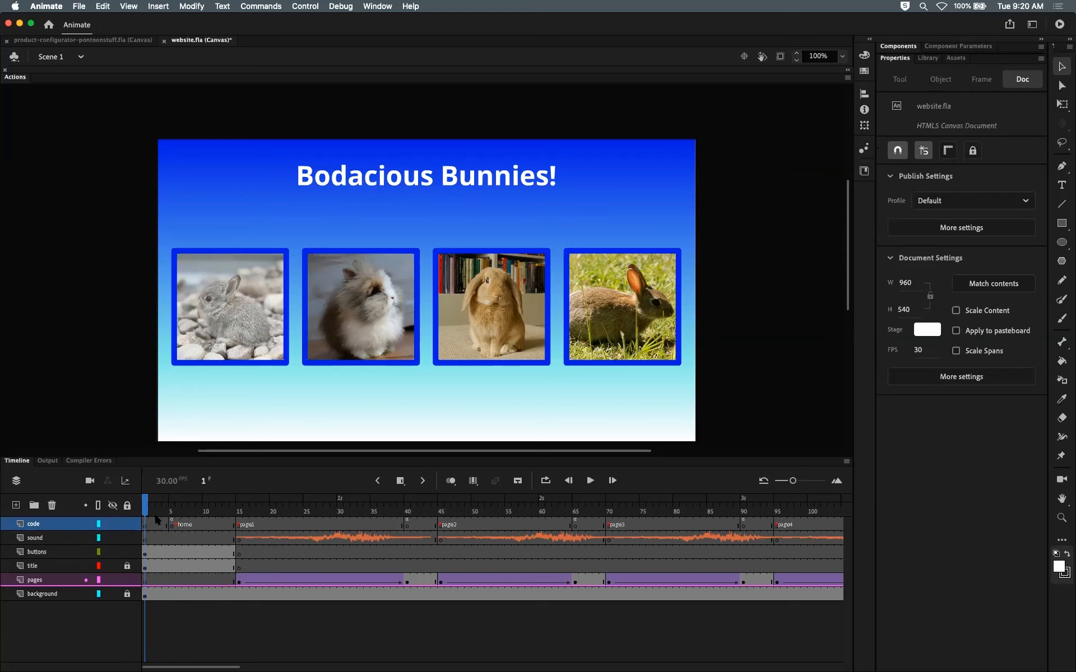
click(144, 526)
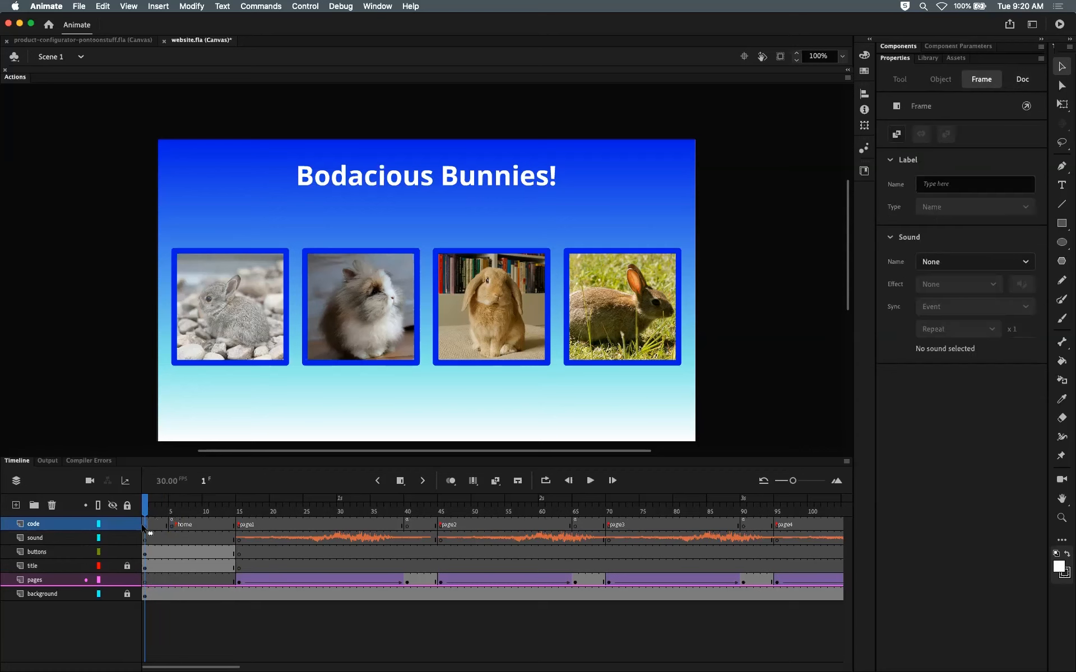
click(153, 507)
drag(154, 509, 171, 509)
click(171, 525)
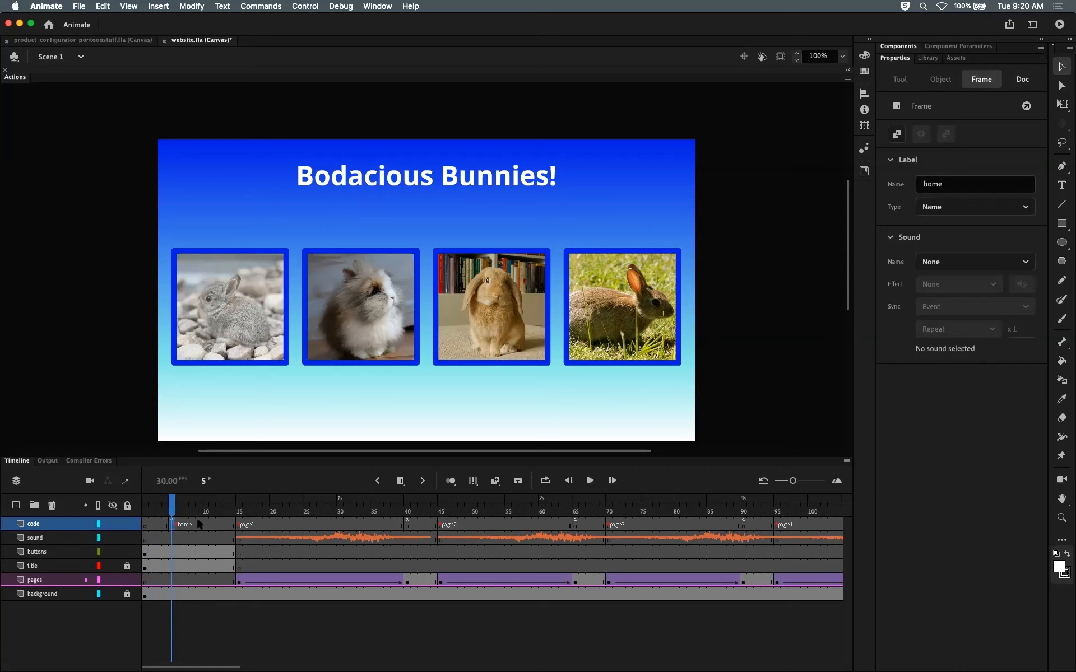
drag(172, 523, 205, 527)
drag(187, 523, 187, 522)
drag(175, 524, 174, 524)
drag(183, 528, 171, 507)
Step: Scrub the timeline and compare the code and buttons layers' frames around frame 10
click(219, 508)
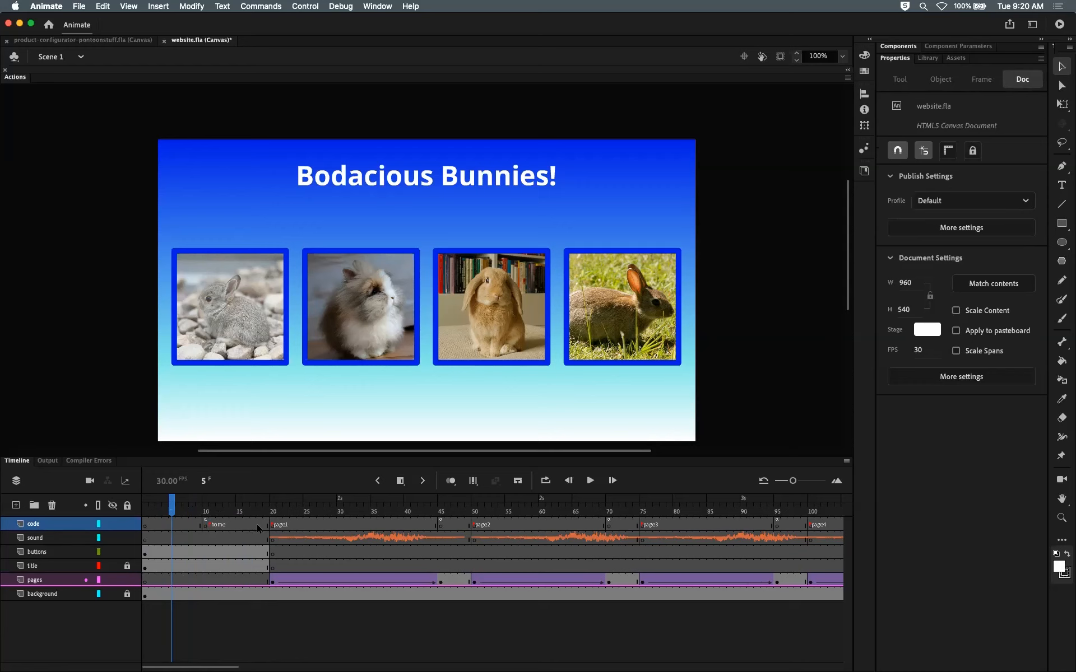
drag(171, 505, 199, 510)
click(207, 513)
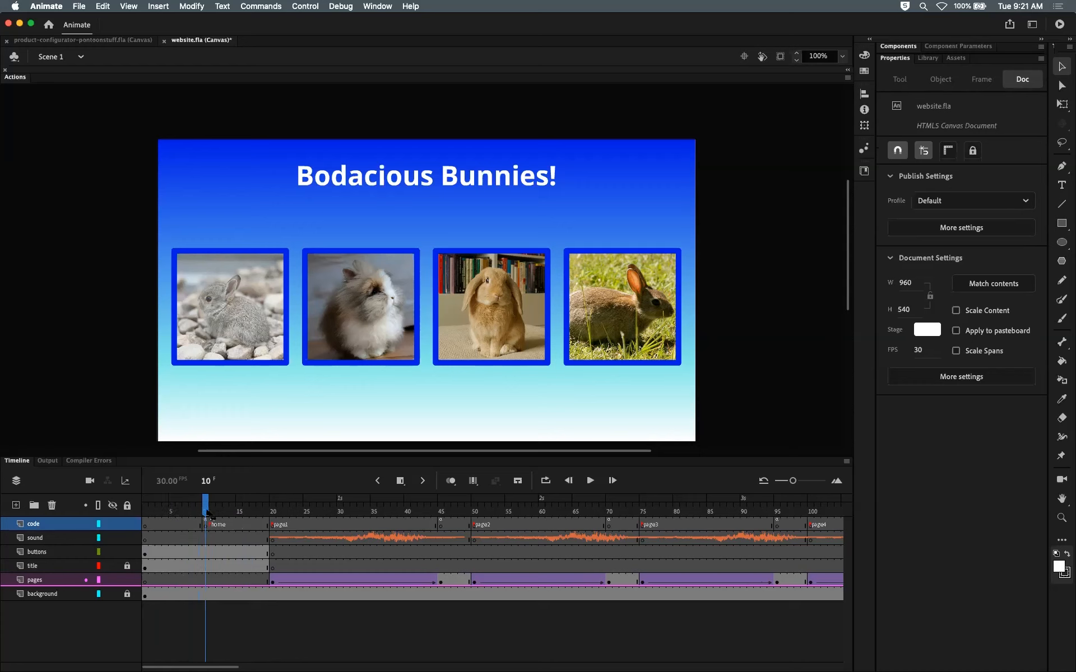
click(205, 552)
drag(206, 510, 145, 515)
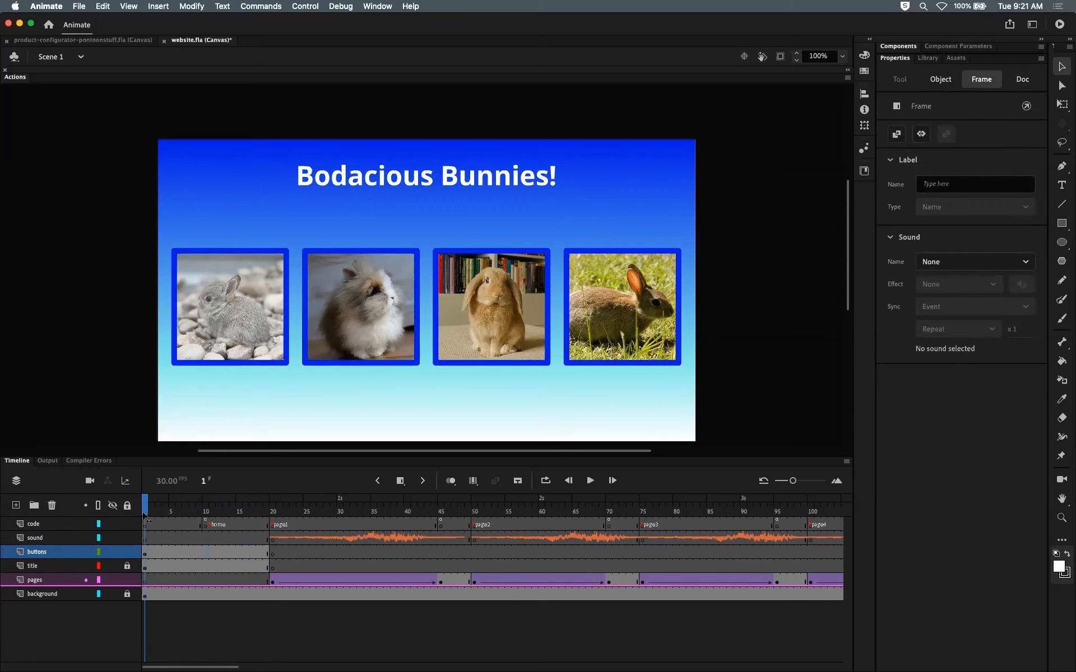
click(144, 525)
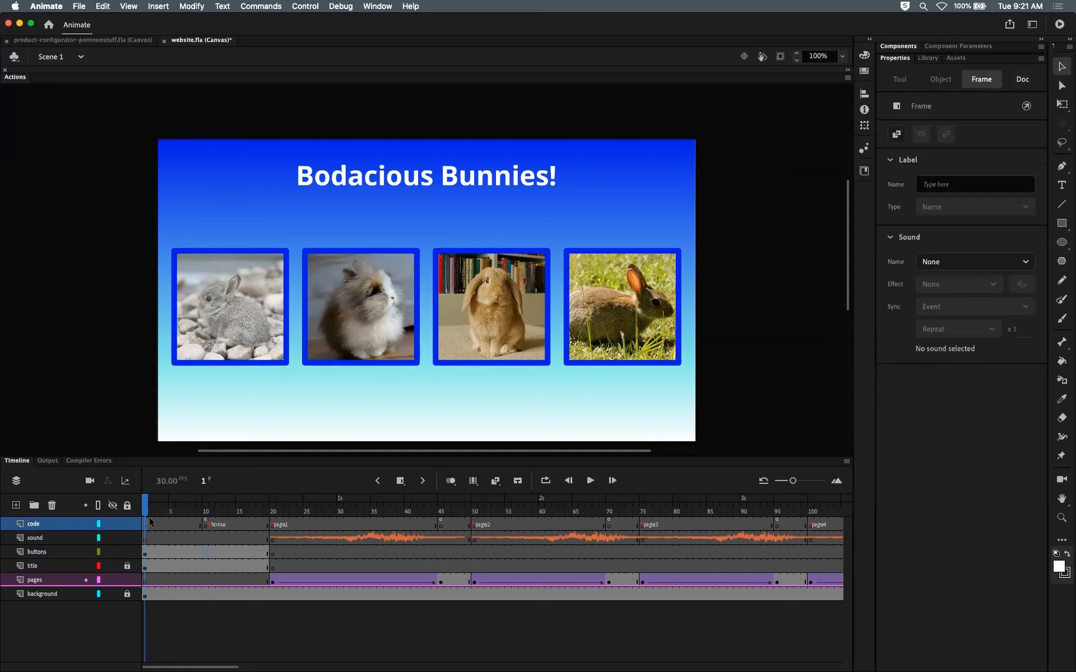
click(205, 525)
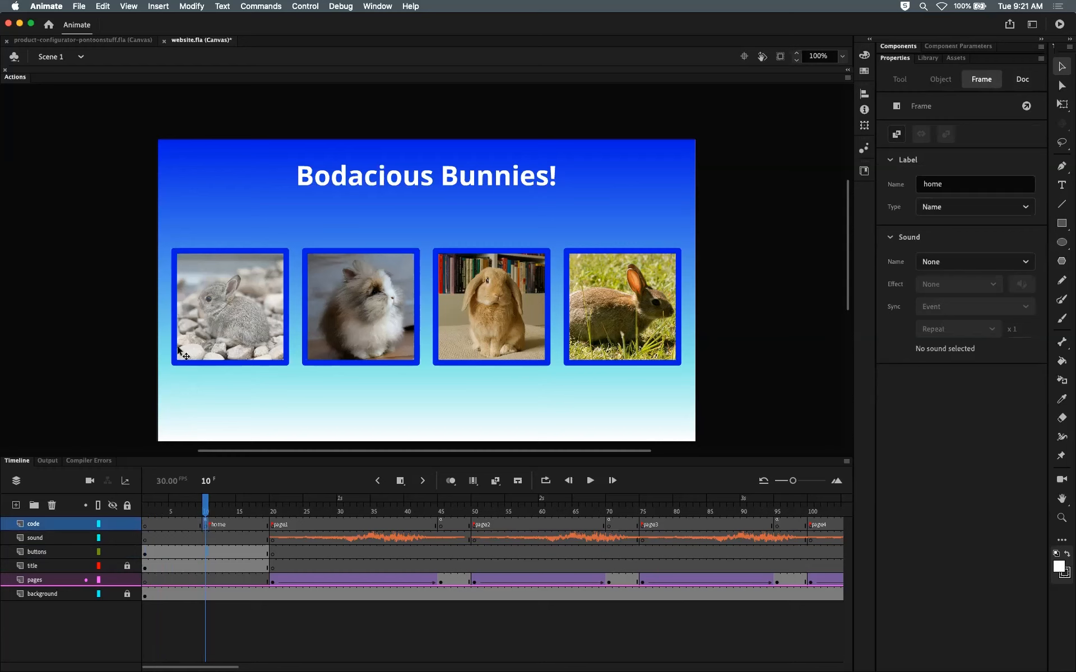
click(144, 555)
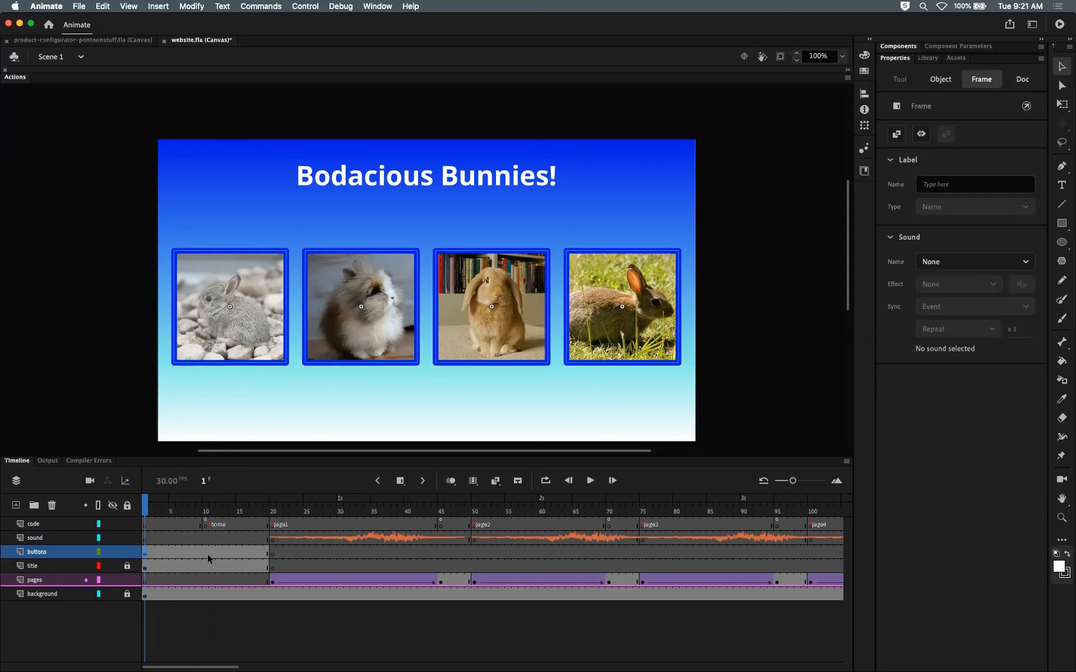
click(145, 503)
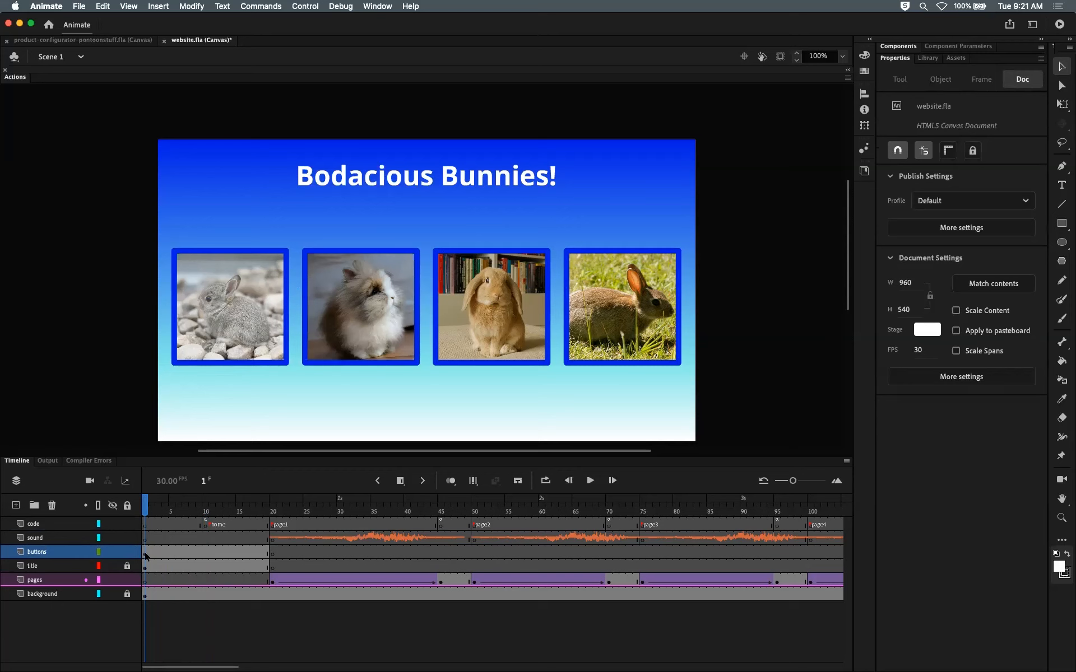
drag(145, 552, 321, 553)
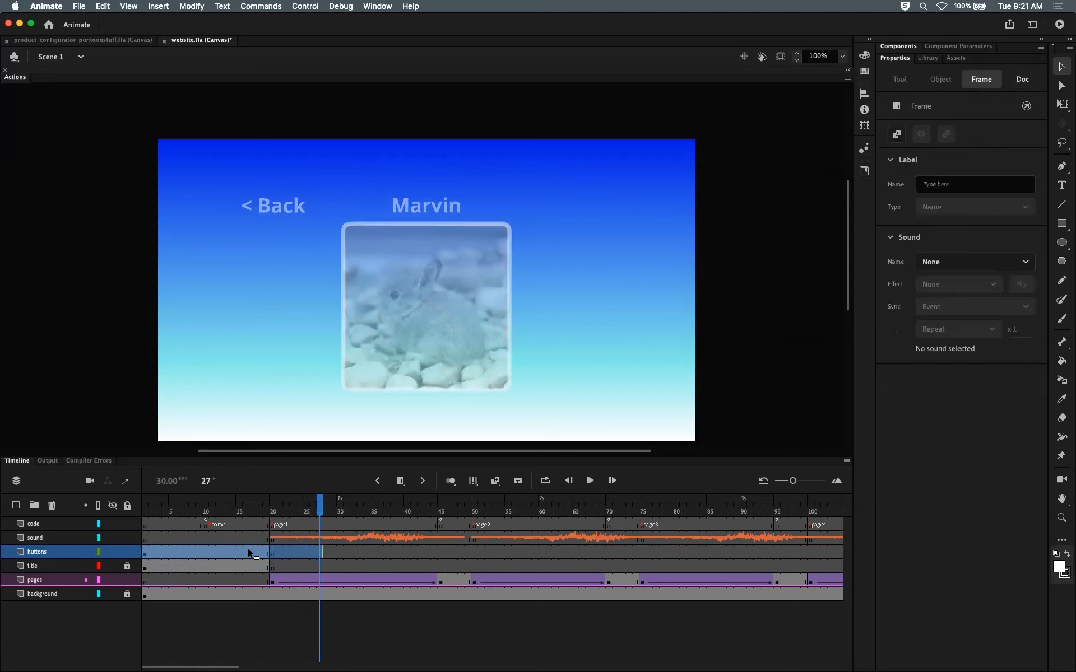
drag(186, 552, 241, 549)
click(241, 552)
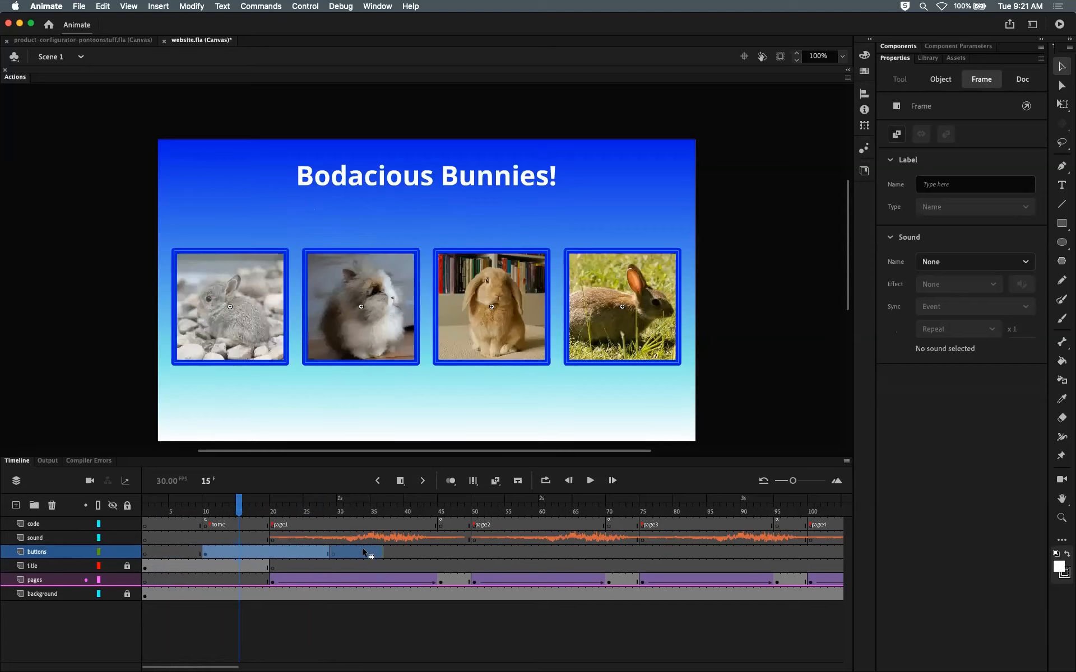
click(362, 552)
mouse_move(252, 510)
mouse_down()
mouse_move(361, 509)
mouse_move(273, 508)
mouse_up()
drag(380, 552, 177, 552)
Step: Move the buttons layer's first keyframe to frame 10 to line up with the home label
click(205, 538)
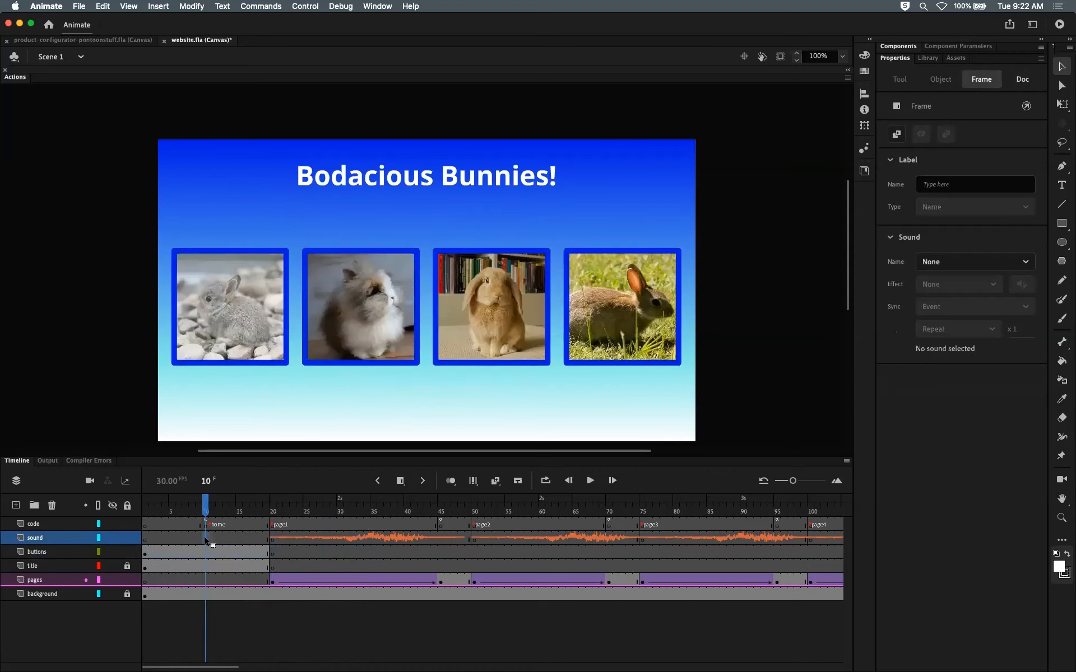
click(145, 554)
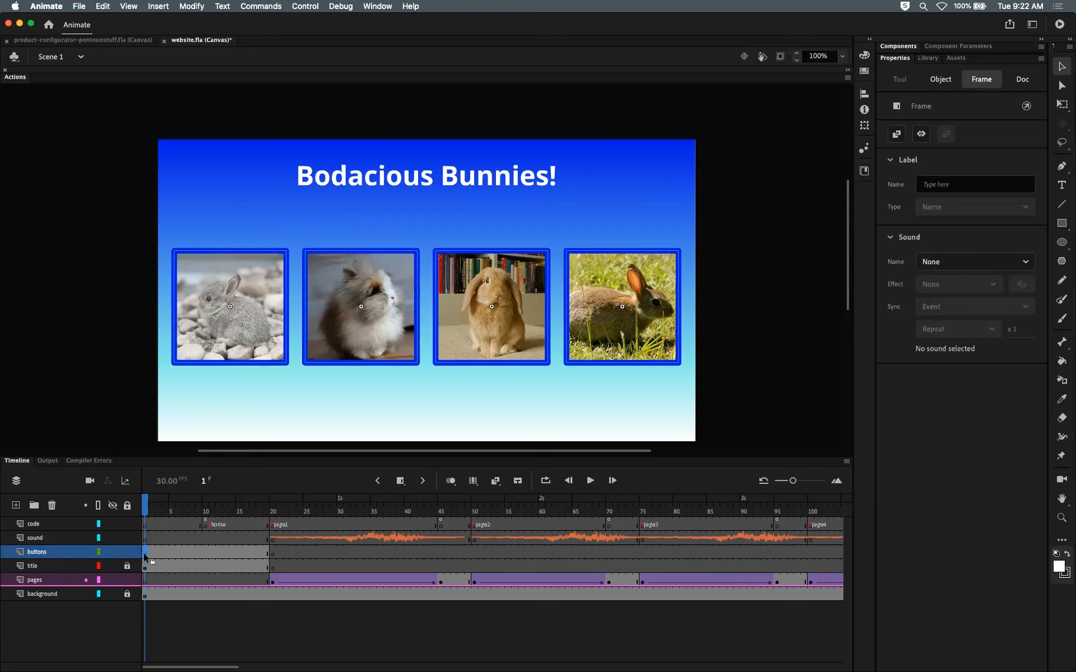
drag(188, 550, 205, 550)
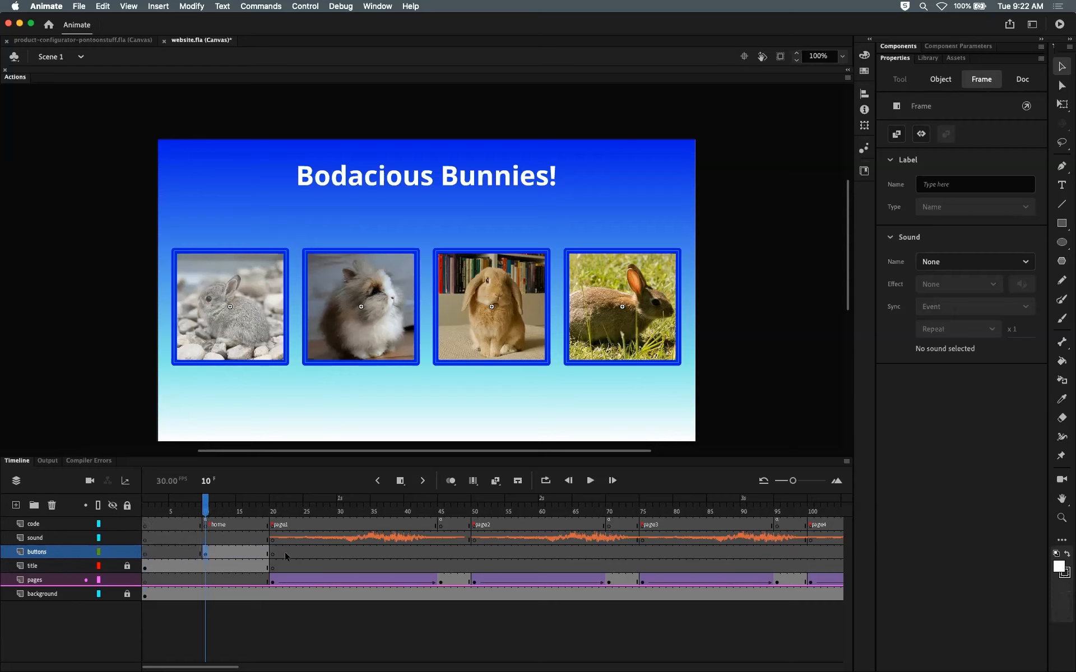
click(226, 539)
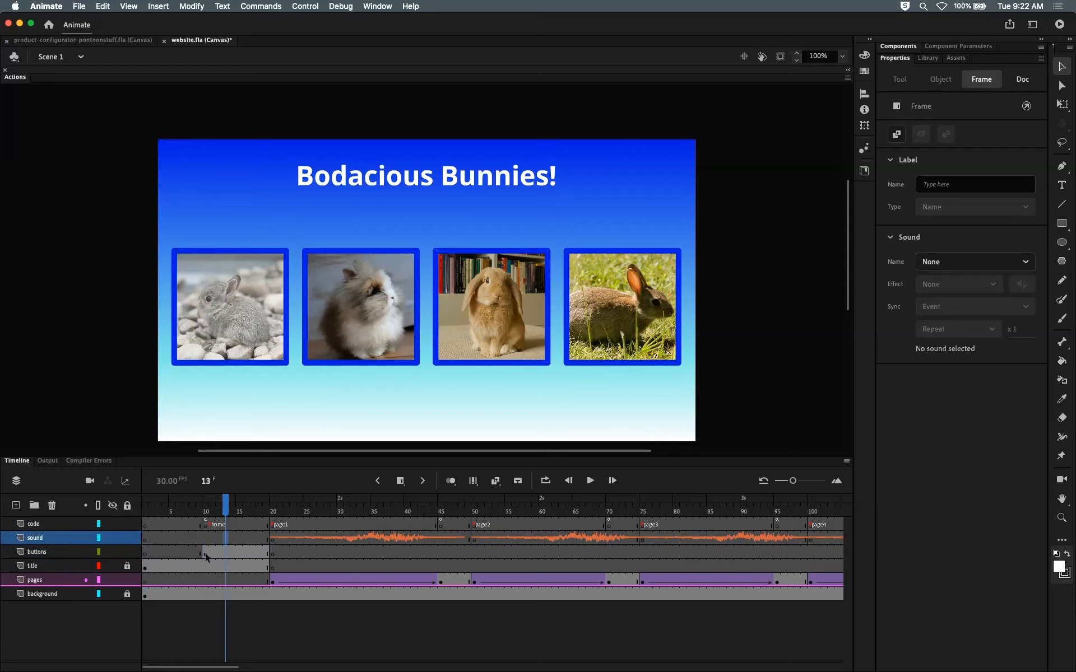
drag(207, 553, 138, 553)
click(205, 554)
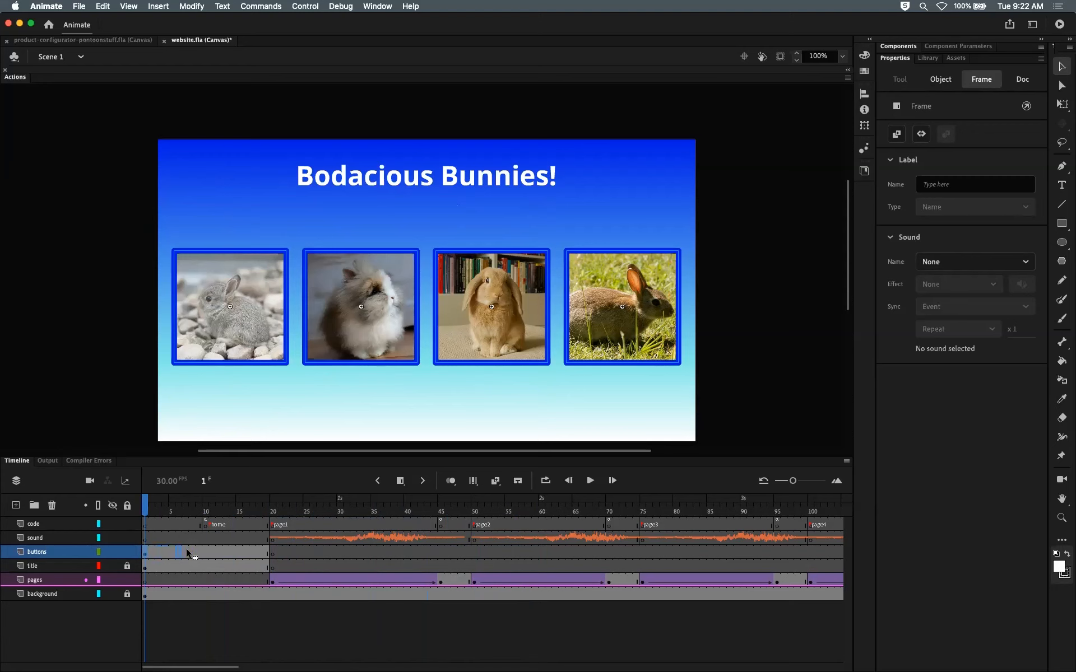
drag(203, 550, 203, 551)
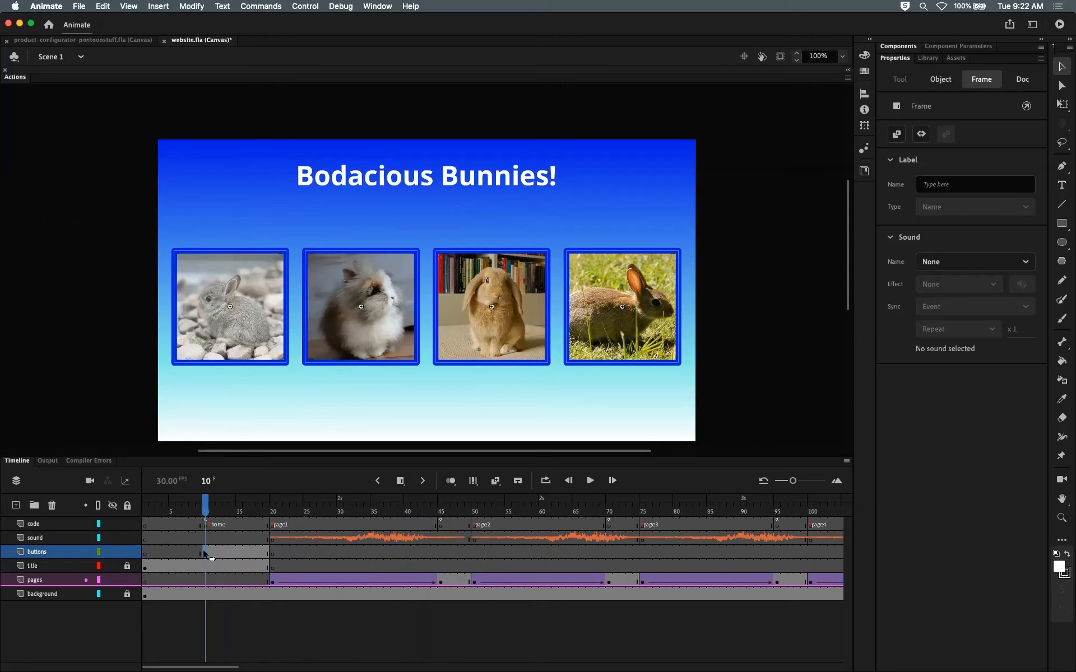
Step: Compare the buttons and code layers' keyframes at frame 10 and check the empty first frame
click(207, 504)
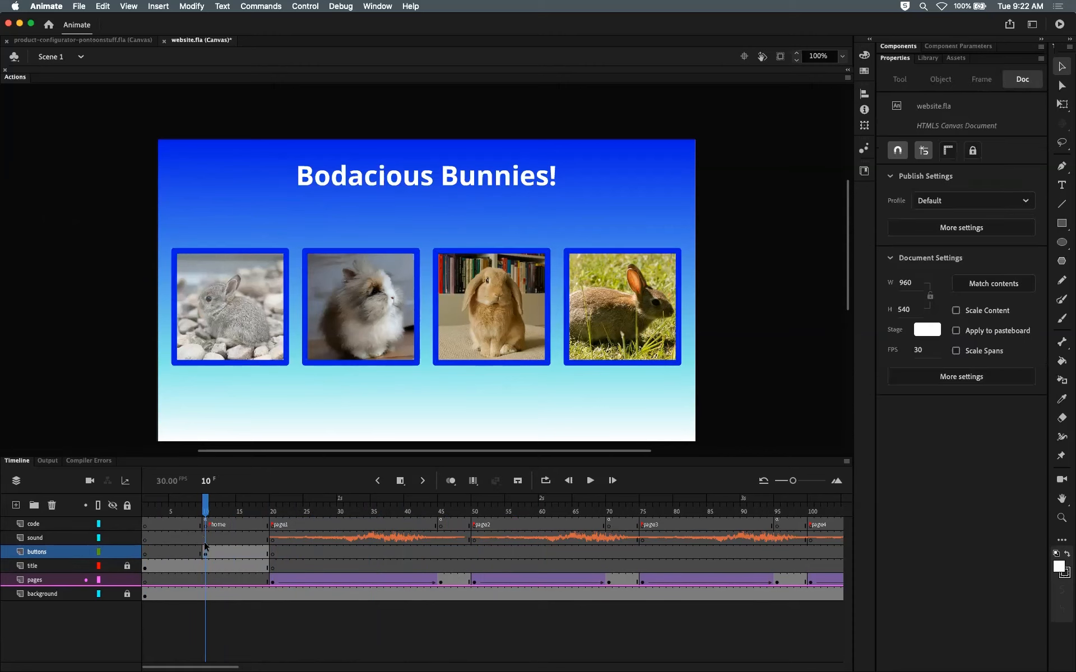
click(204, 551)
click(207, 525)
click(203, 551)
click(206, 526)
click(204, 551)
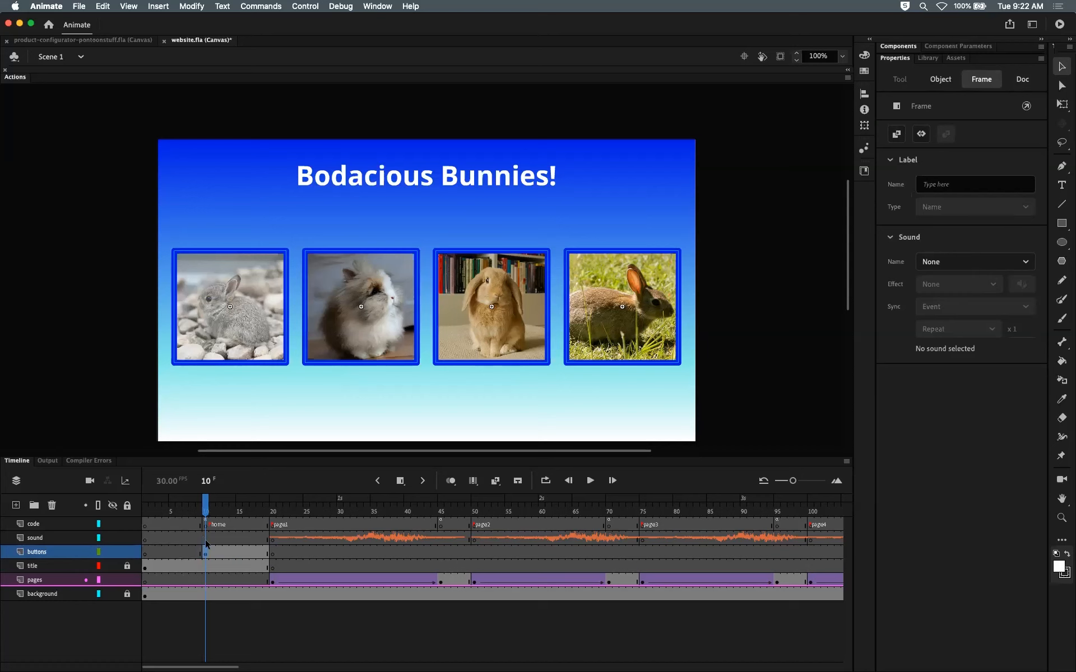
click(206, 526)
click(204, 551)
click(205, 526)
drag(181, 522, 206, 524)
click(204, 552)
drag(184, 553, 146, 514)
click(145, 524)
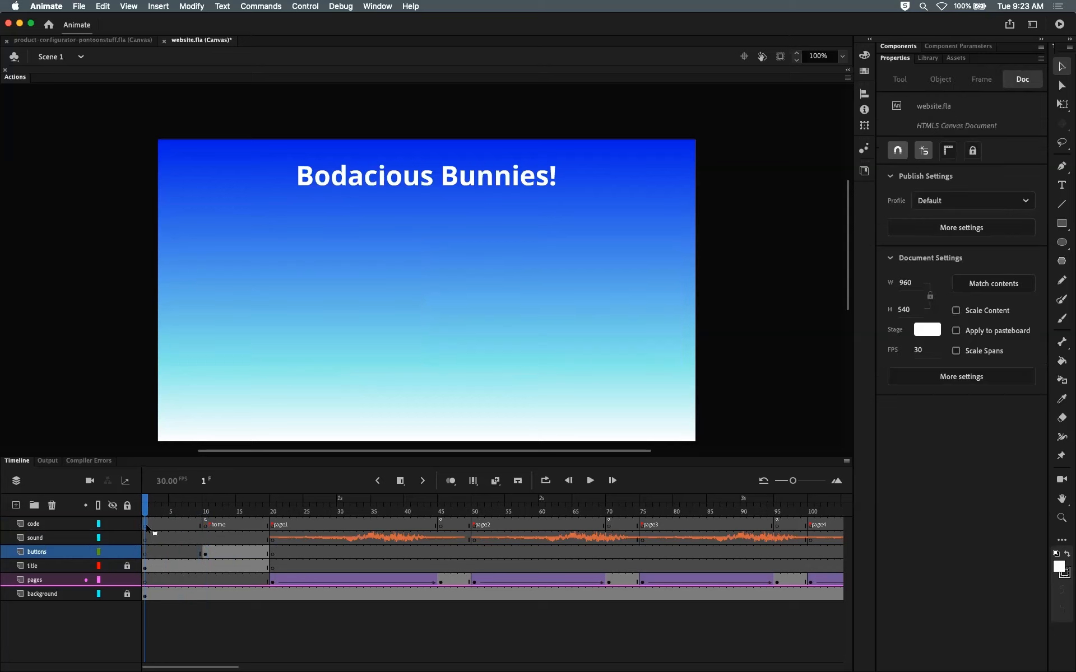
click(146, 554)
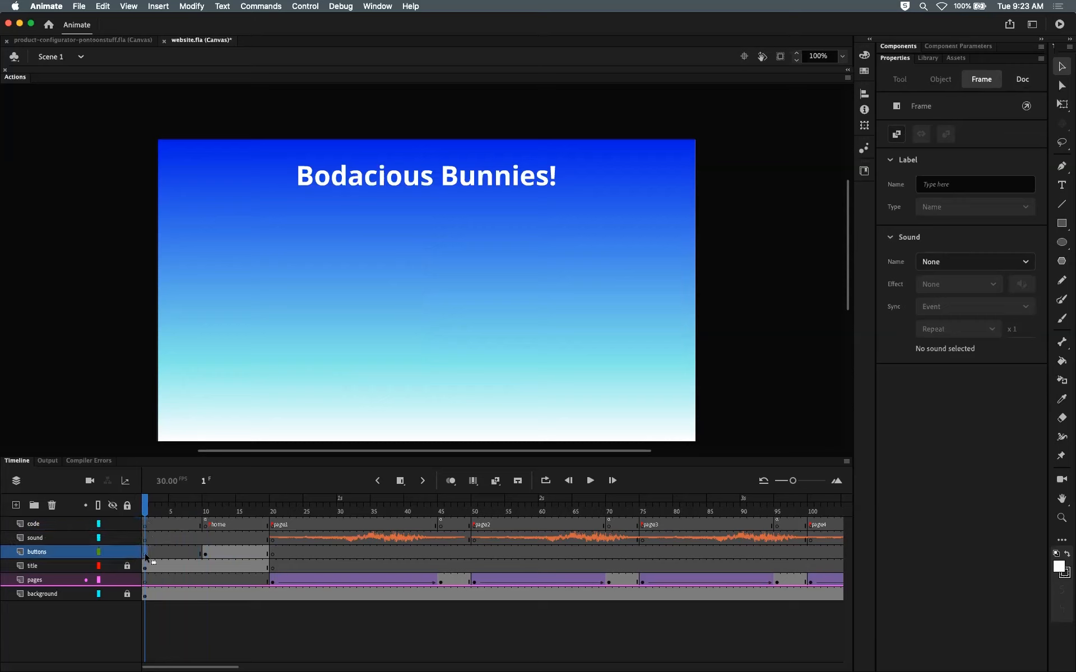
Step: Label the code layer's first frame as start
mouse_move(146, 510)
mouse_down()
mouse_move(166, 510)
mouse_move(136, 511)
mouse_move(207, 511)
mouse_move(137, 511)
mouse_up()
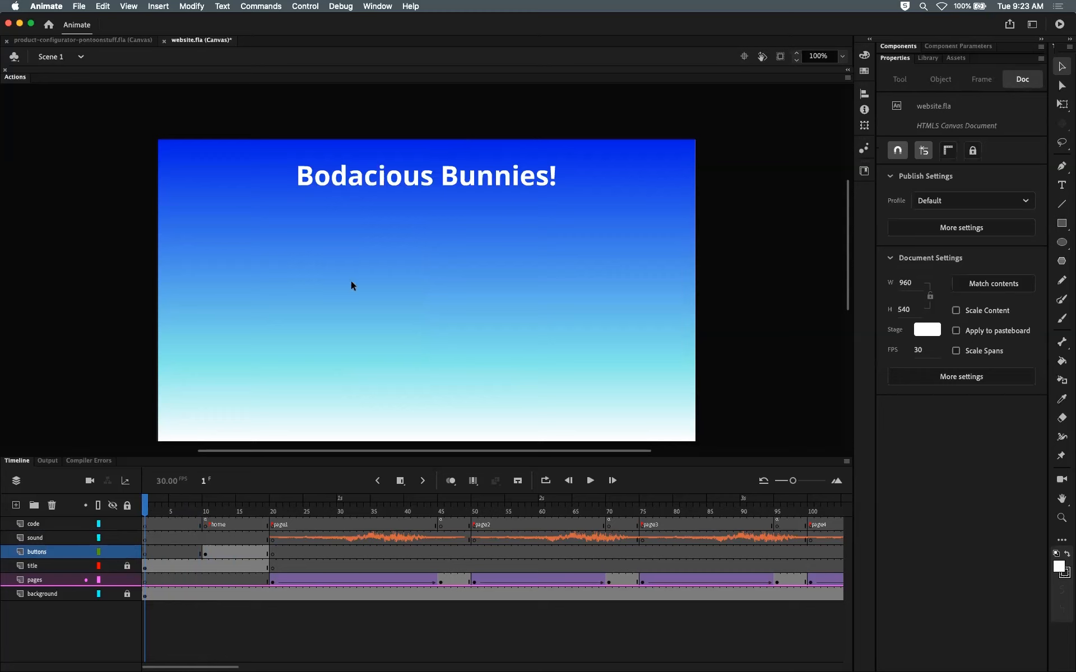
click(146, 525)
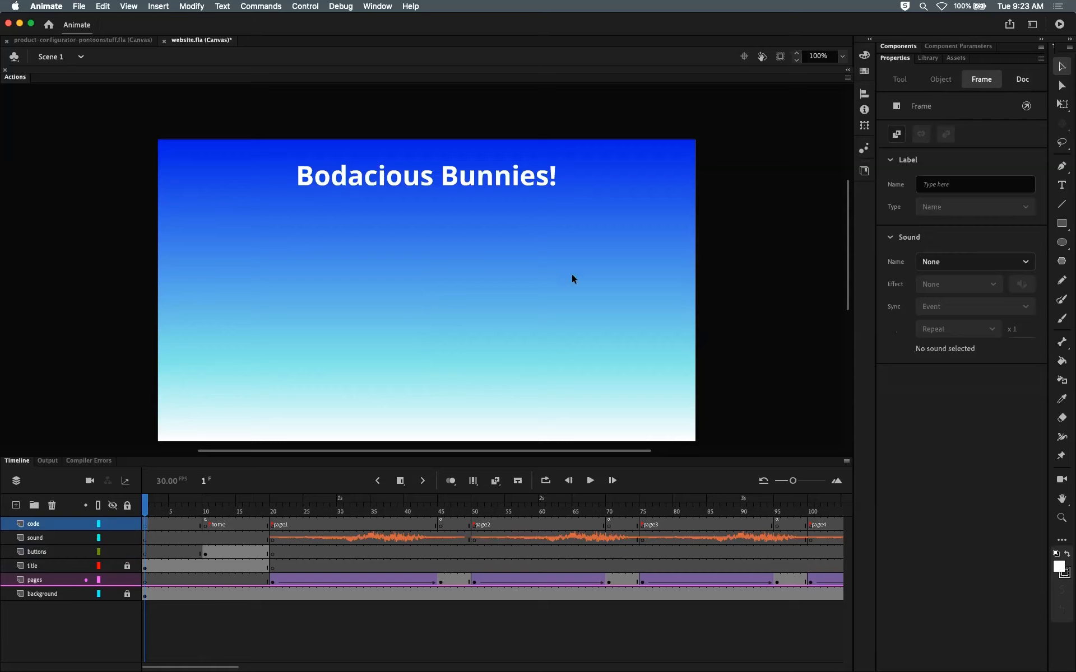
click(959, 184)
text(start)
key(Return)
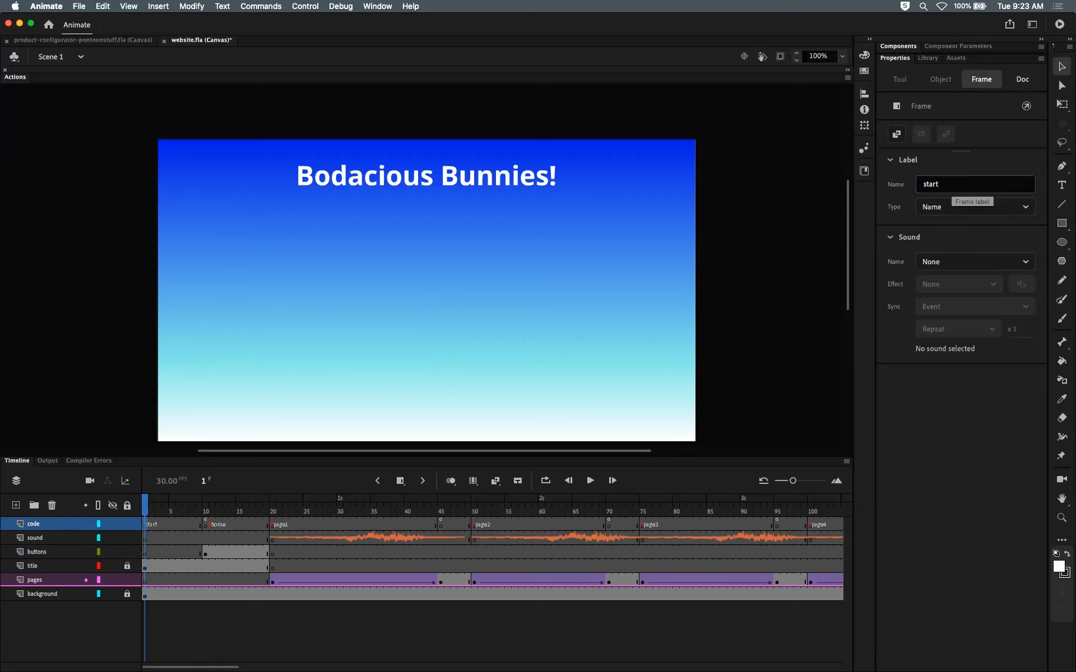
Step: Test the website in the browser, open and close a bunny page, and return to the home label frame
mouse_move(147, 512)
mouse_down()
mouse_move(205, 517)
mouse_move(146, 516)
mouse_up()
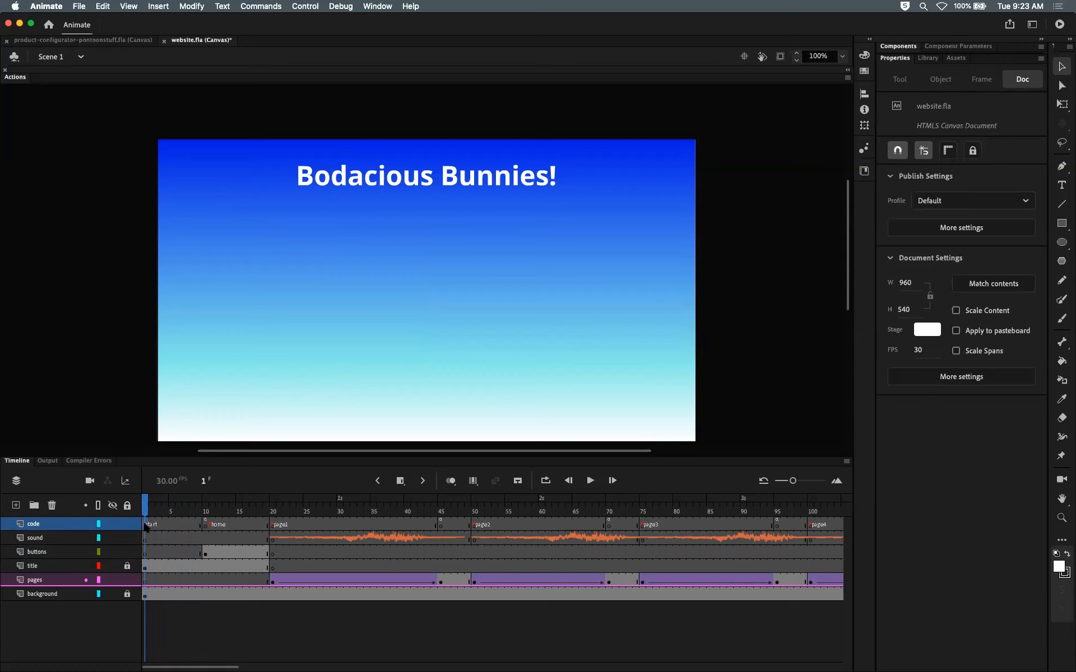
click(146, 525)
mouse_move(145, 510)
mouse_down()
mouse_move(199, 510)
mouse_move(145, 510)
mouse_up()
drag(148, 507, 206, 510)
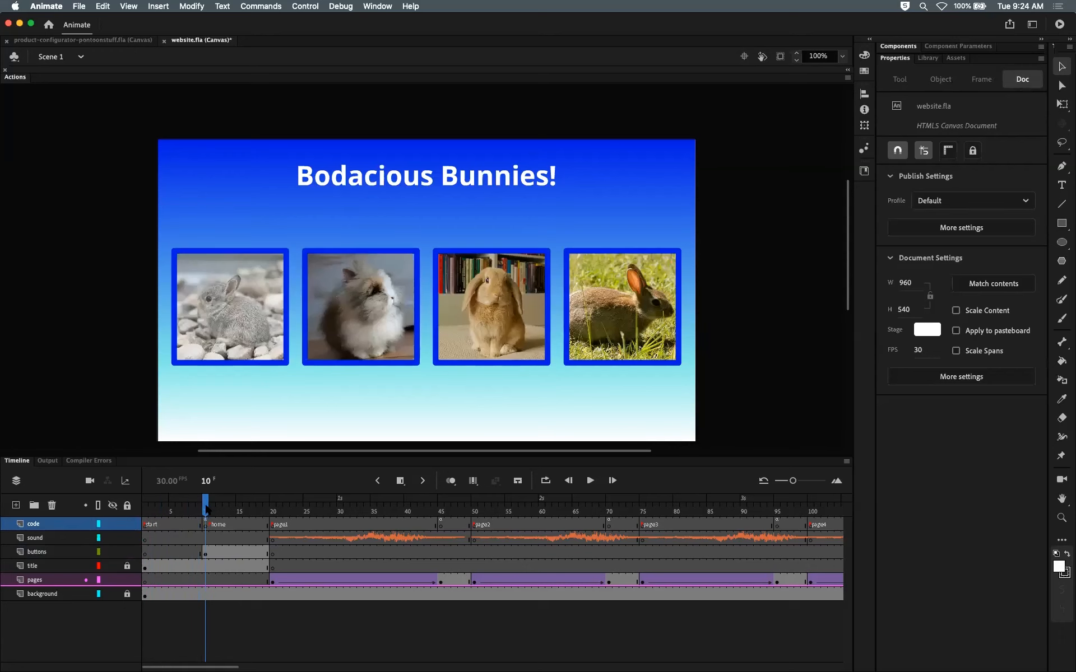
key(super+Return)
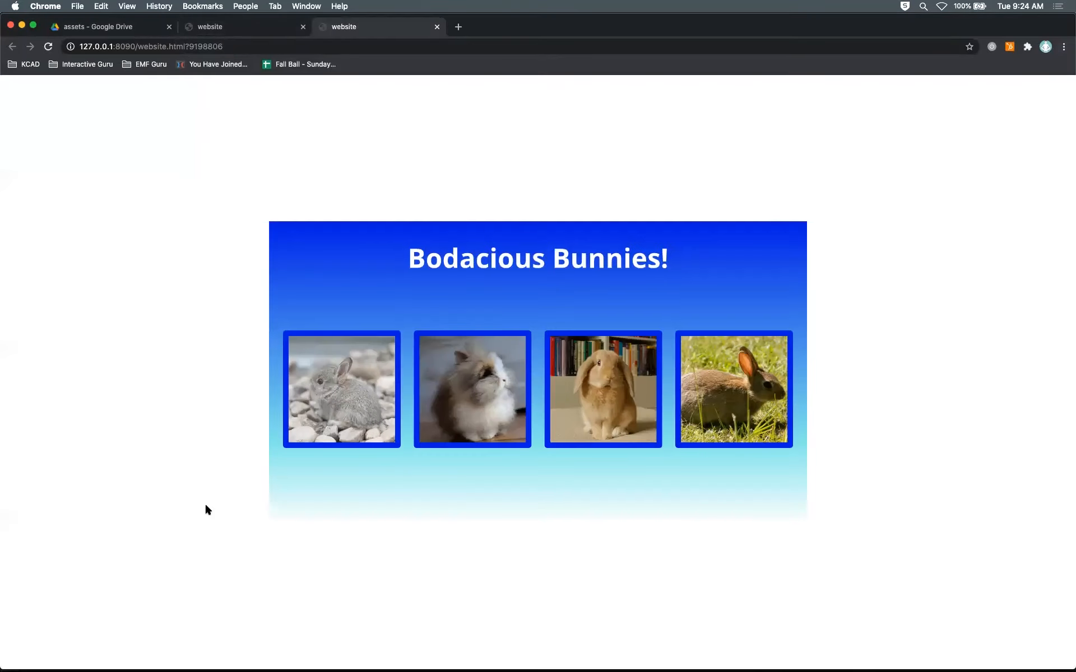
click(49, 46)
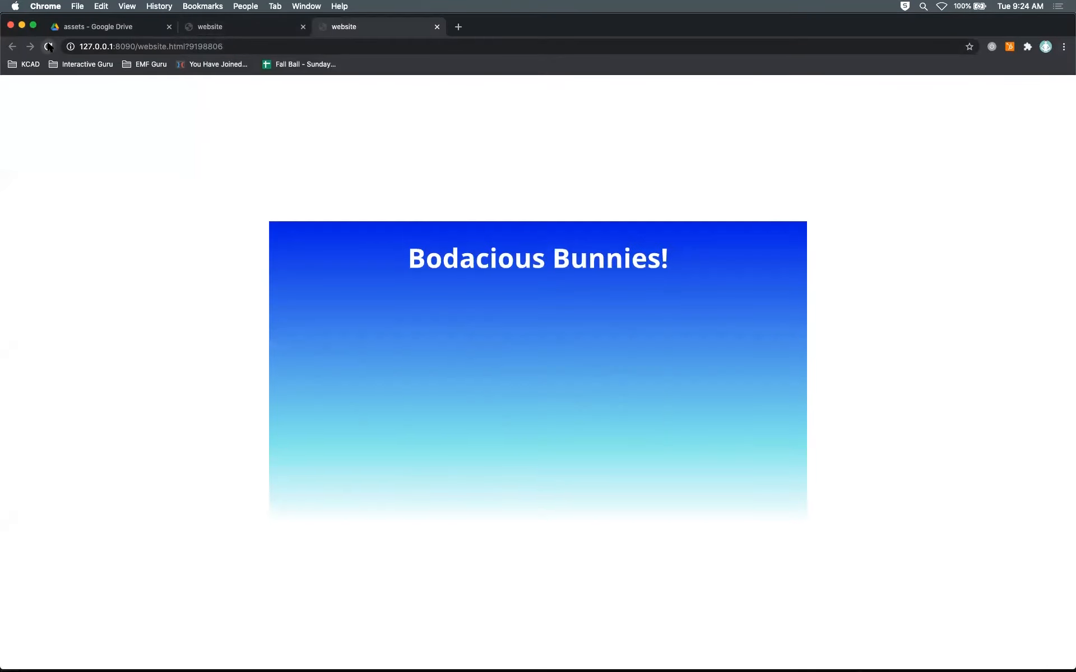
click(312, 349)
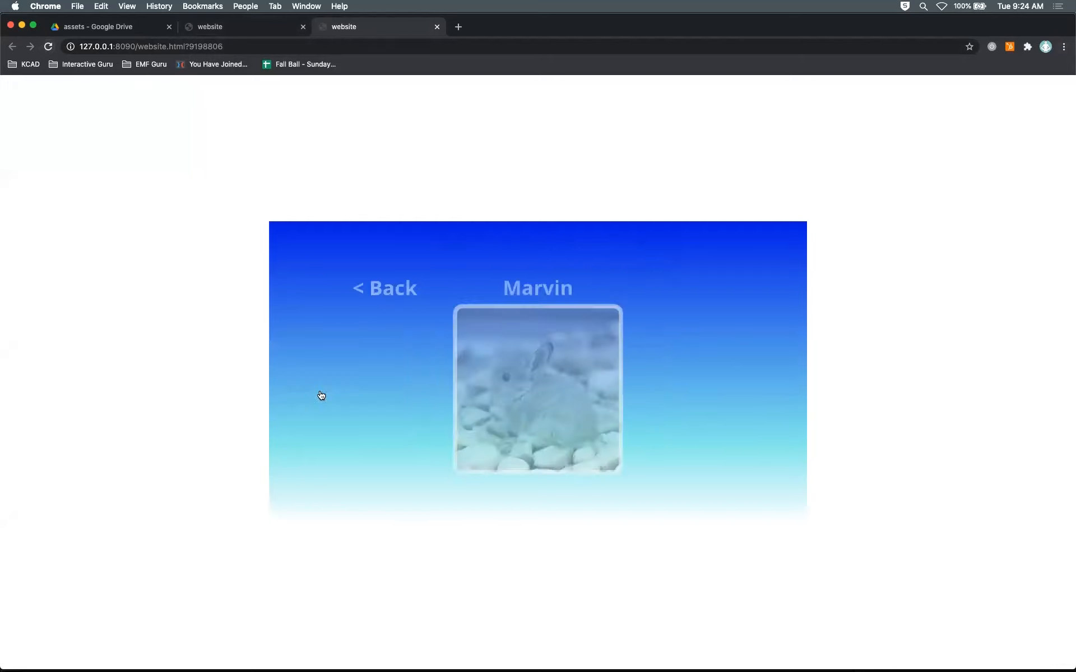
click(355, 264)
click(503, 392)
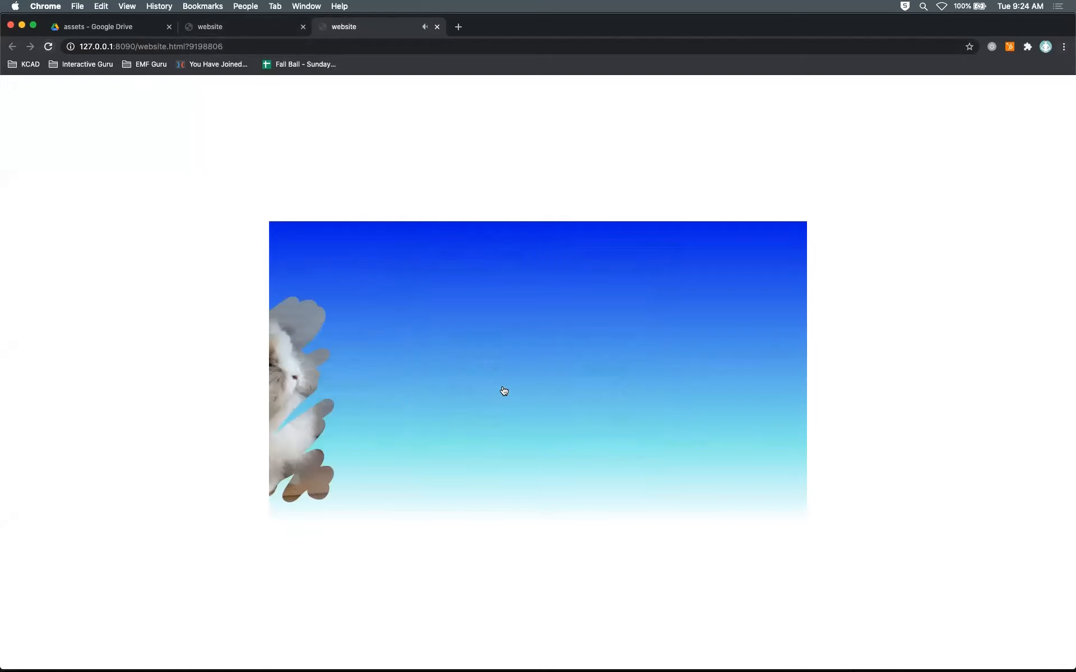
click(339, 265)
key(super+Tab)
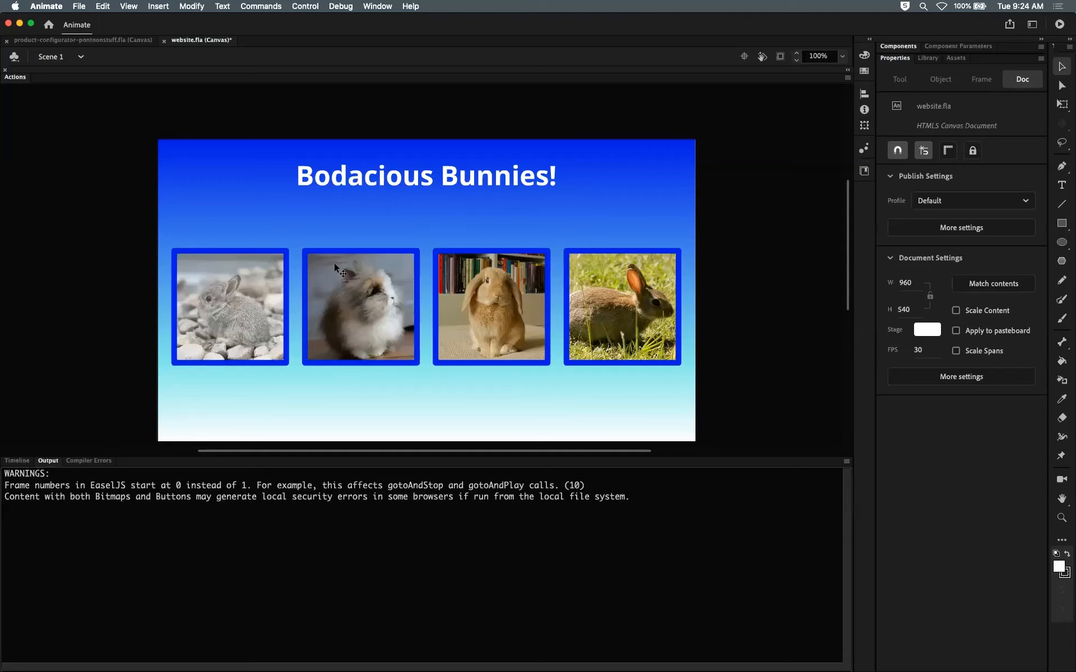
click(17, 460)
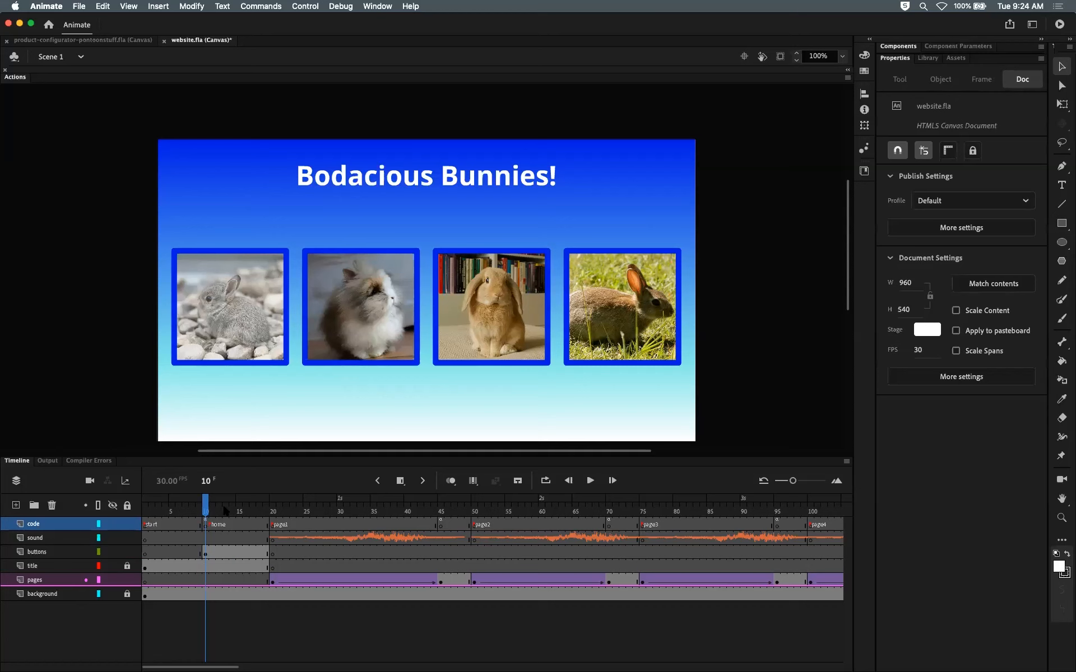
click(205, 524)
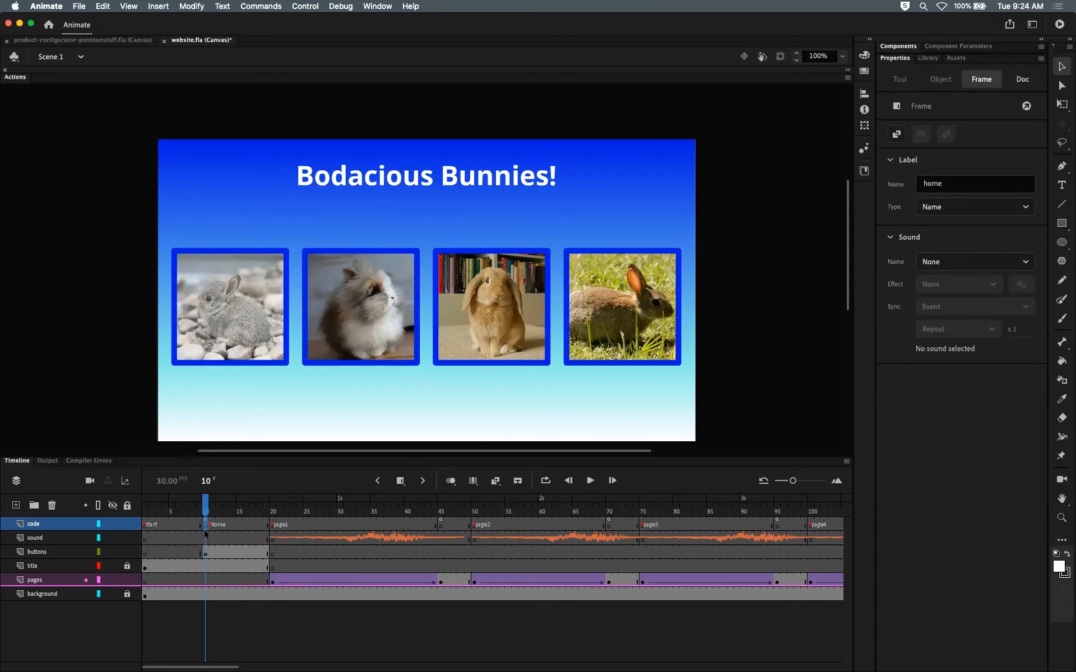
Step: Compare the start and home frames across the code, sound and buttons layers
click(200, 509)
click(207, 509)
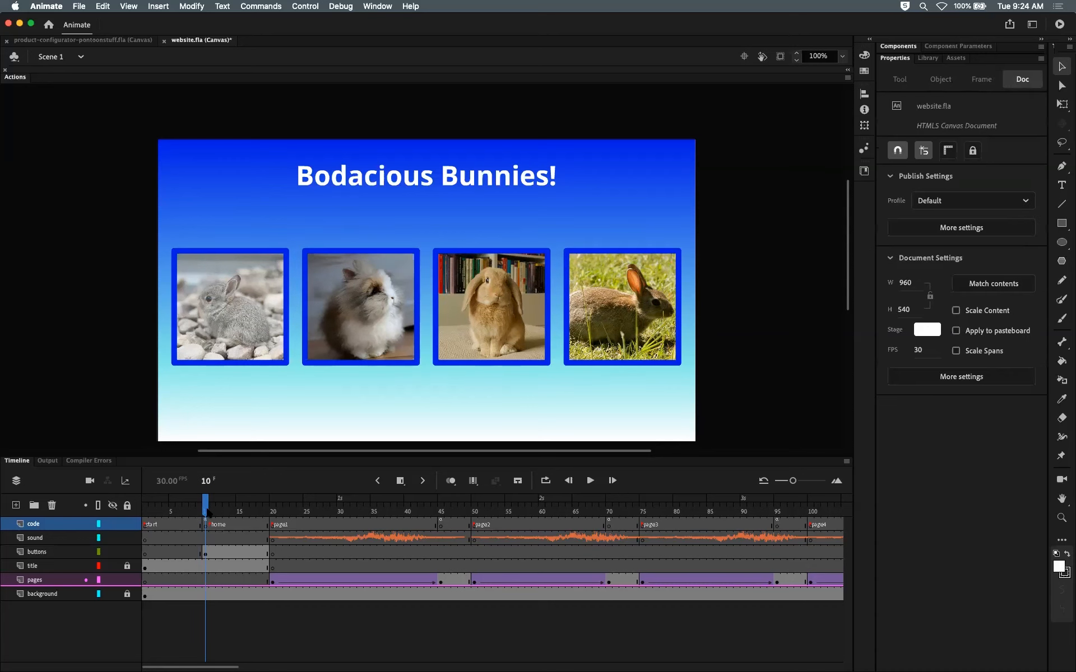
mouse_move(206, 512)
mouse_down()
mouse_move(144, 513)
mouse_move(206, 512)
mouse_up()
click(145, 524)
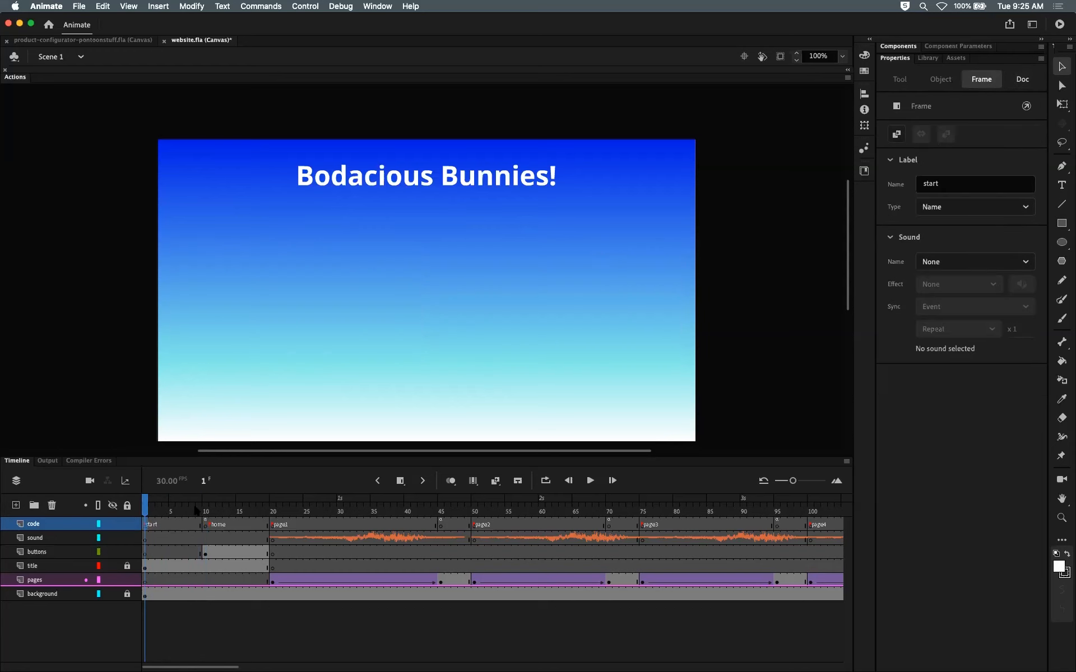
click(212, 511)
click(147, 513)
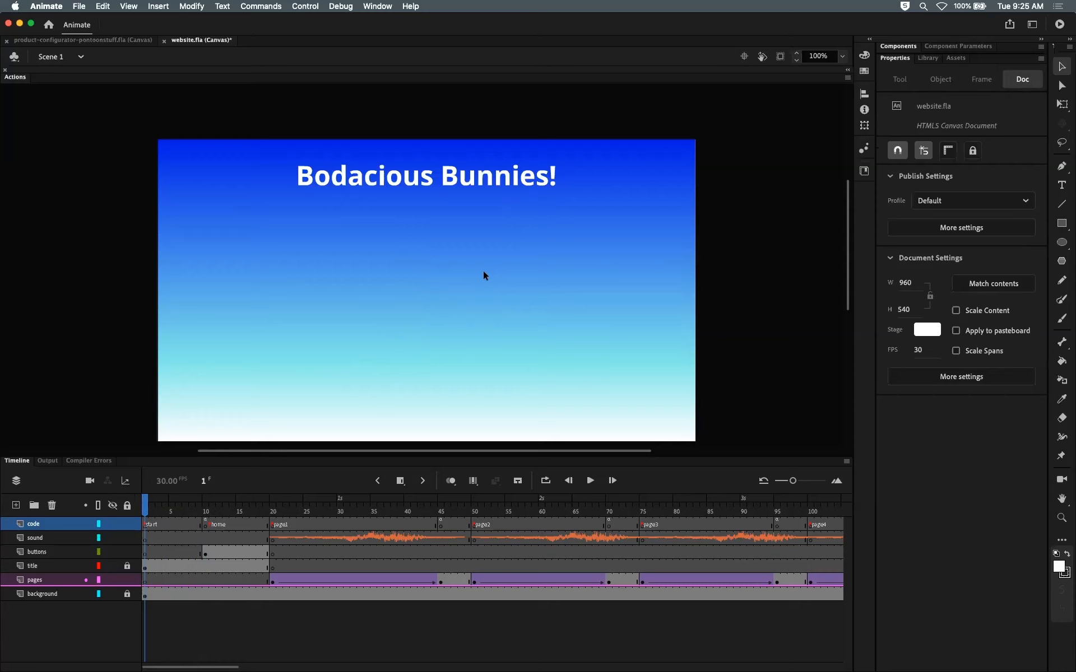
click(206, 539)
mouse_move(205, 511)
mouse_down()
mouse_move(145, 509)
mouse_move(205, 507)
mouse_up()
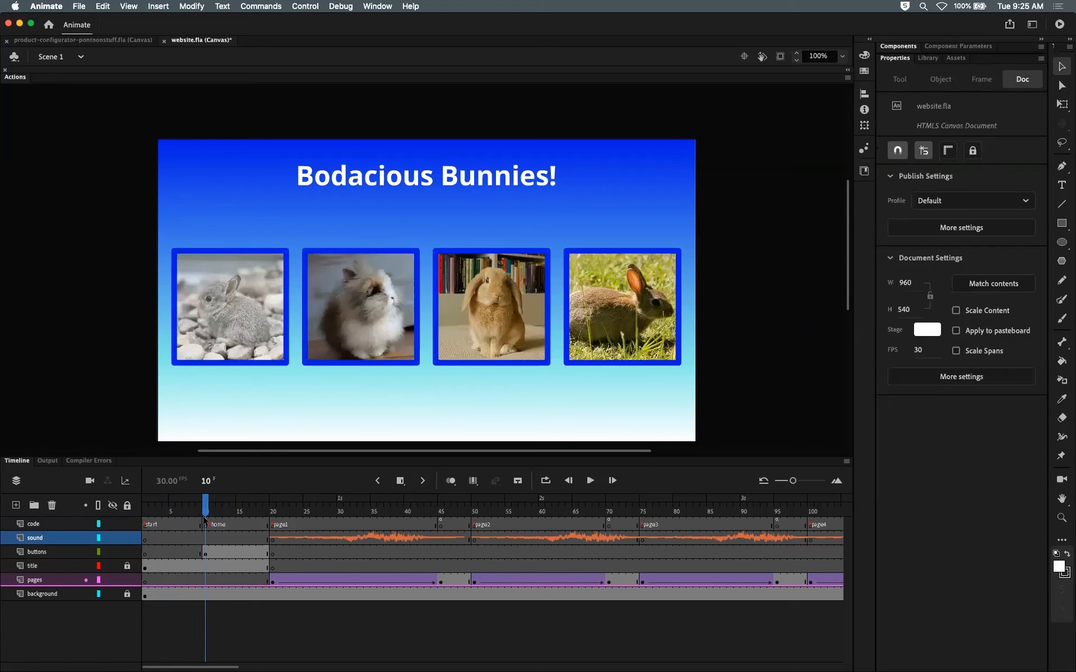
click(206, 524)
click(207, 552)
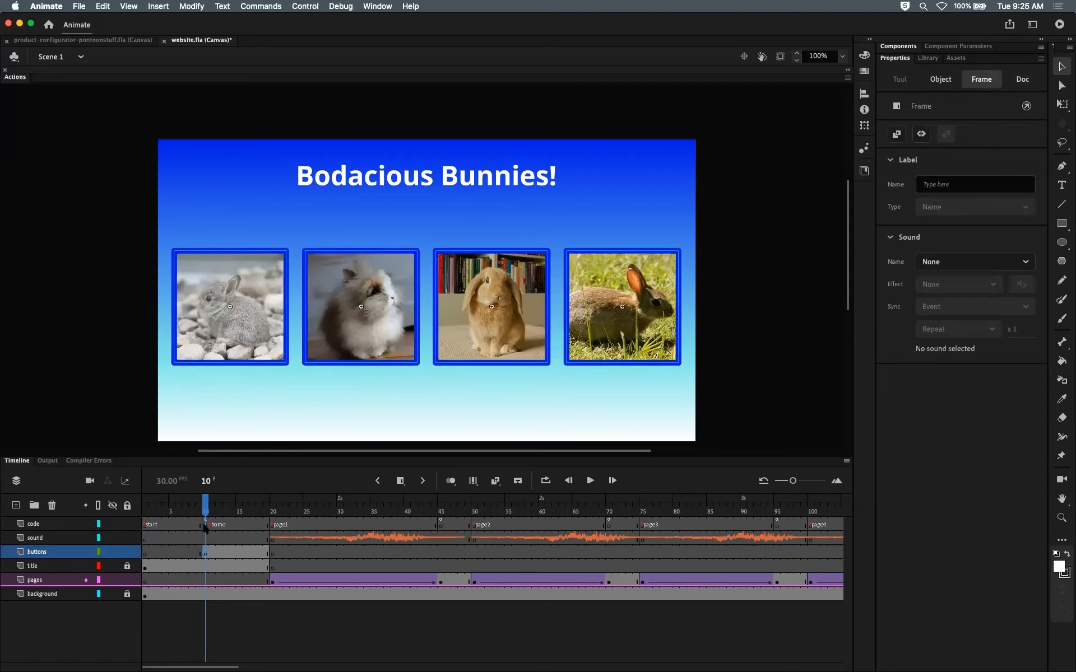
click(206, 525)
drag(206, 508, 145, 510)
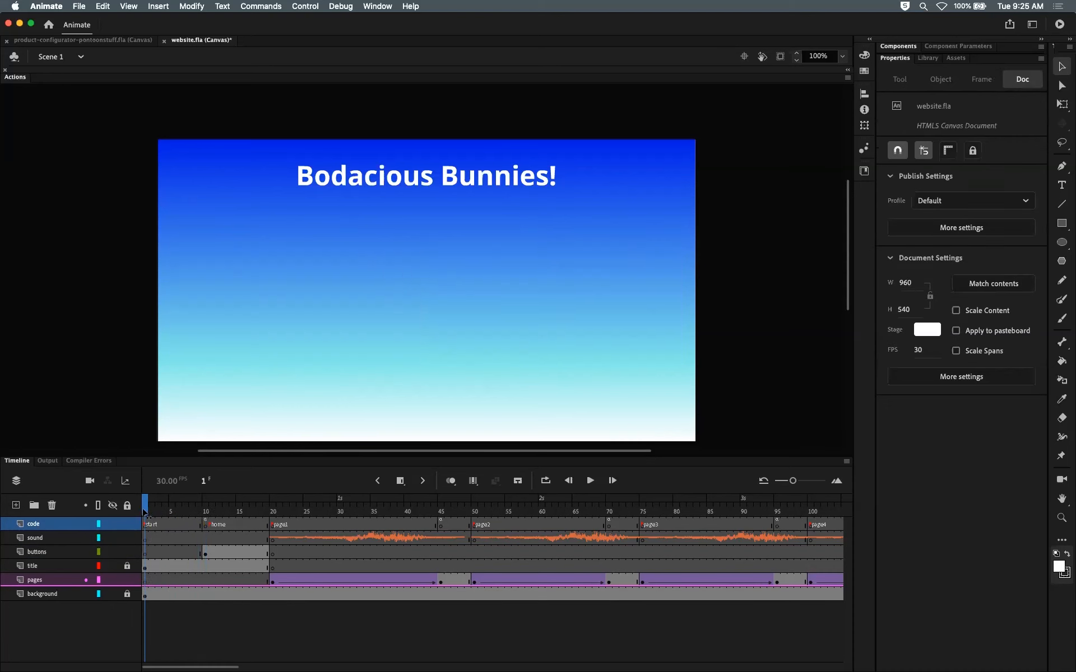
click(145, 526)
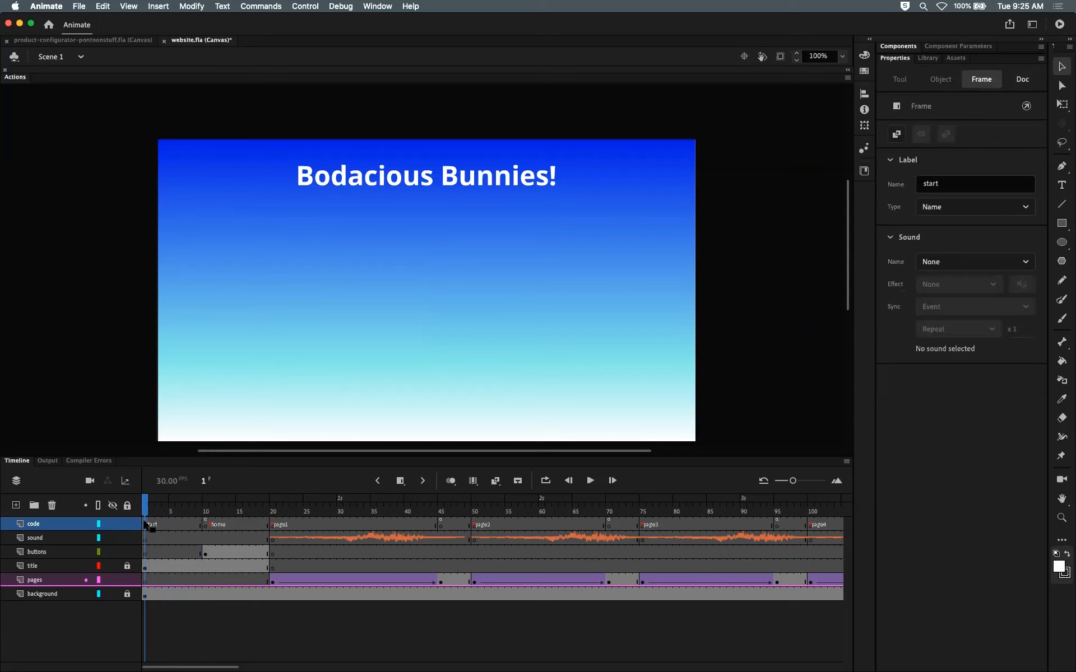
click(205, 523)
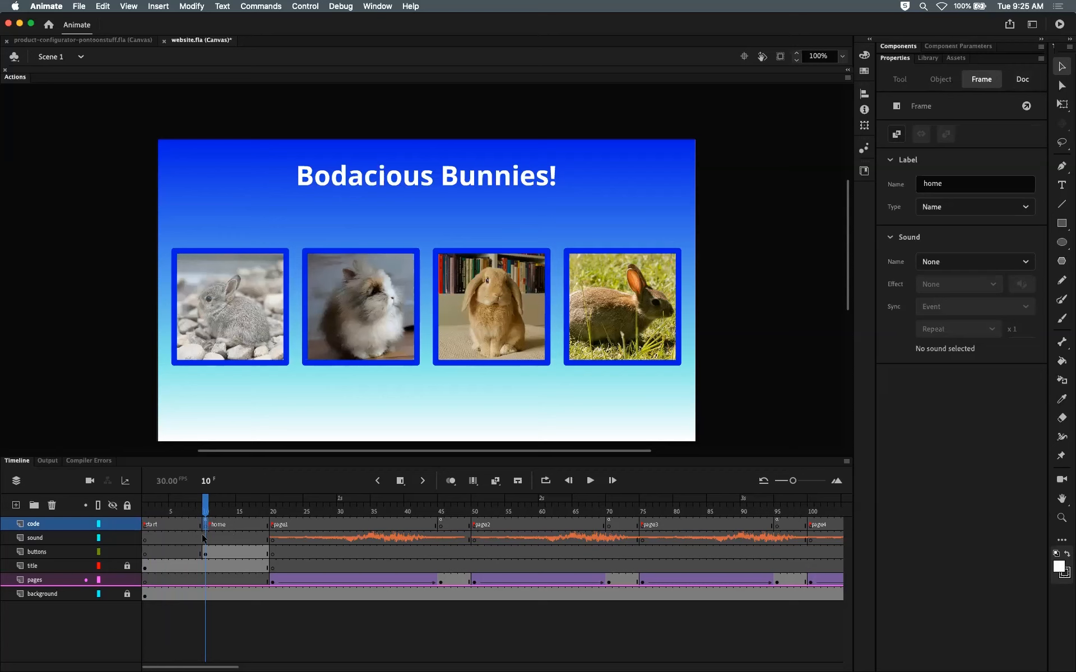
click(146, 525)
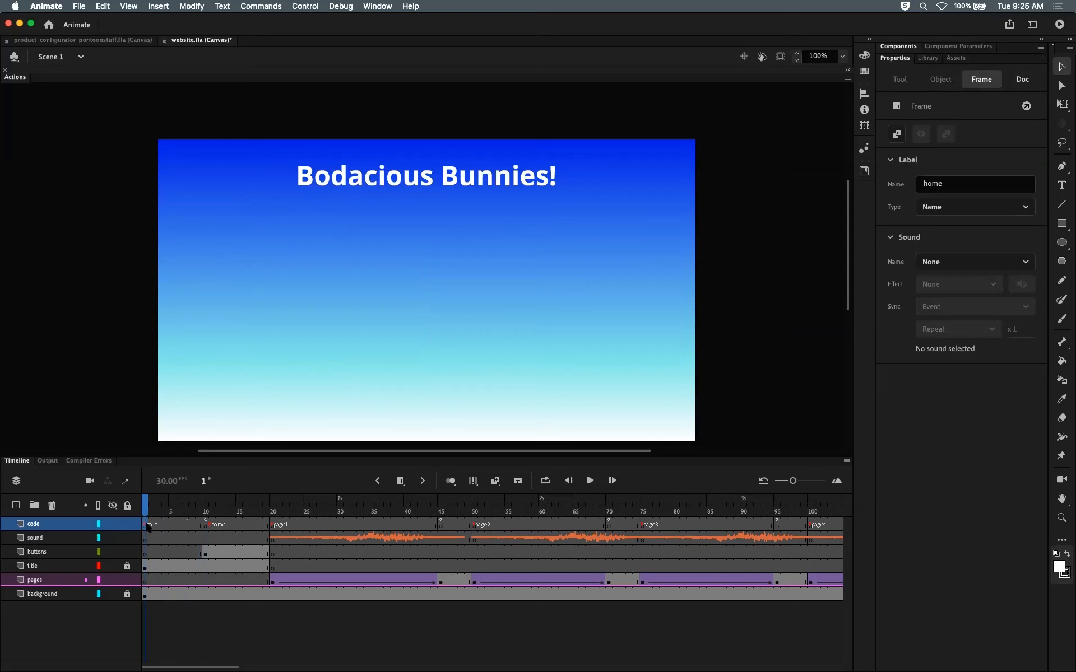
click(205, 524)
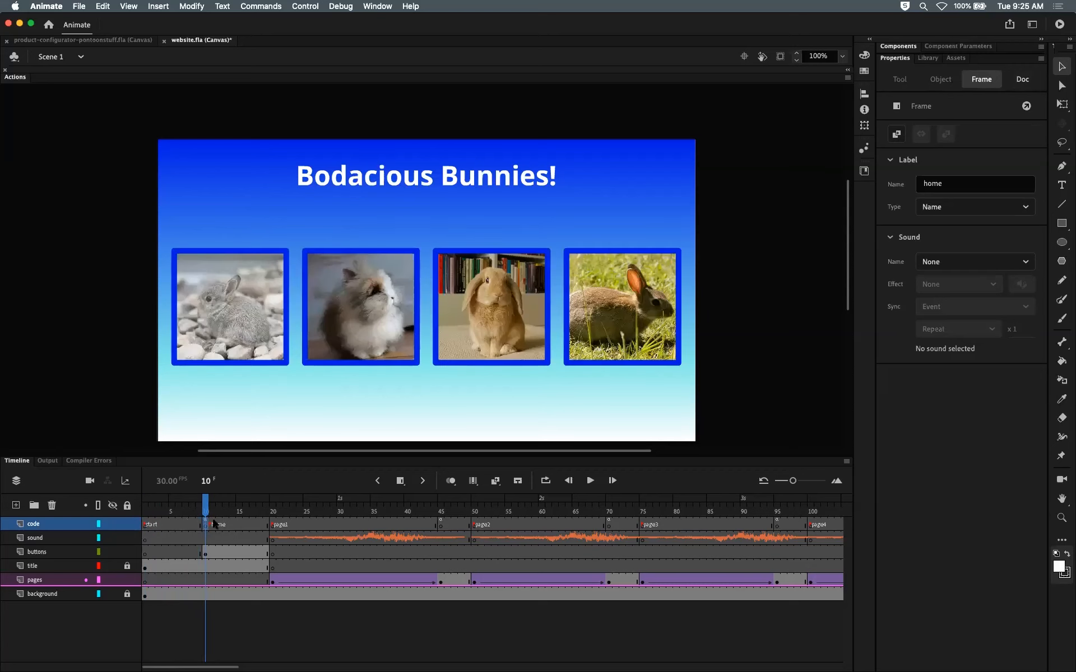
drag(206, 513, 146, 514)
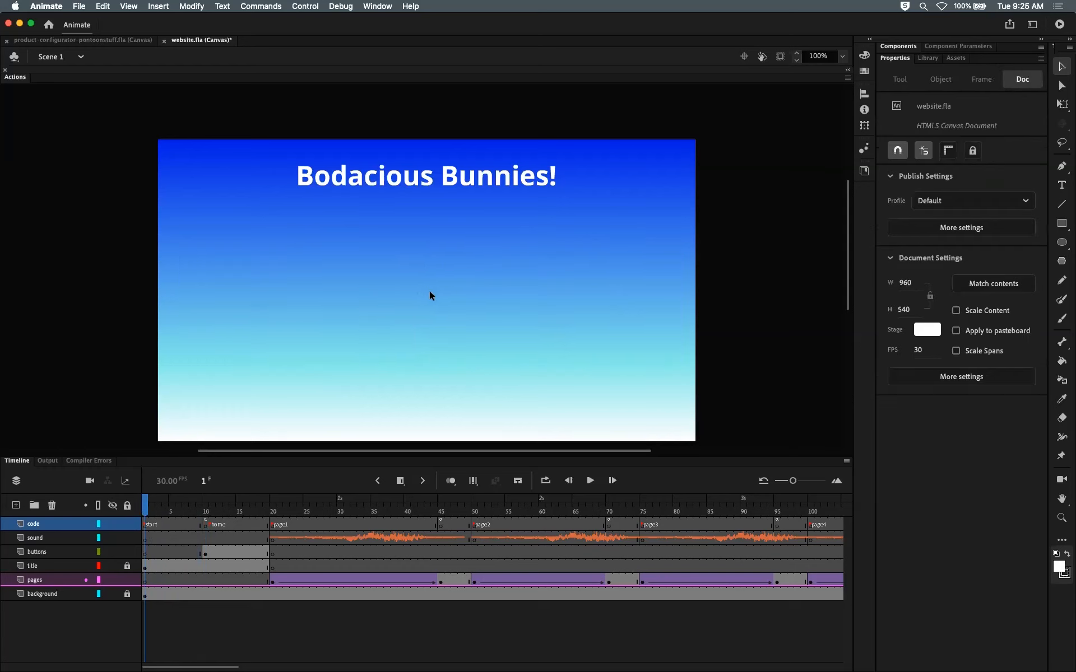
click(199, 512)
click(207, 525)
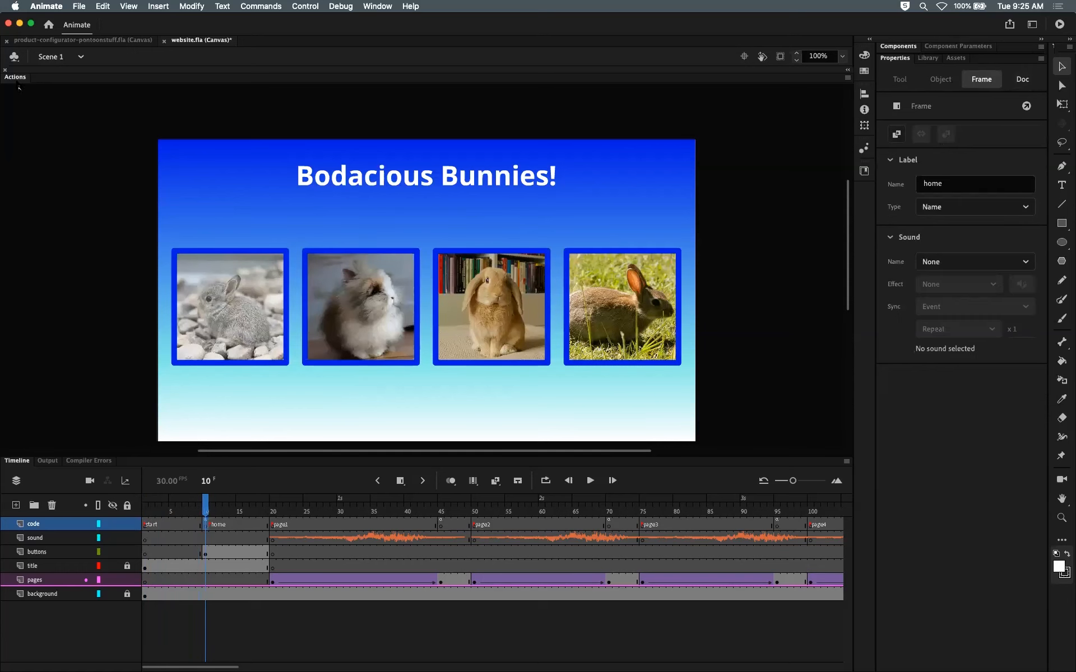
Step: Delete the stop comment and timeline.stop() line from the home frame's code
click(15, 78)
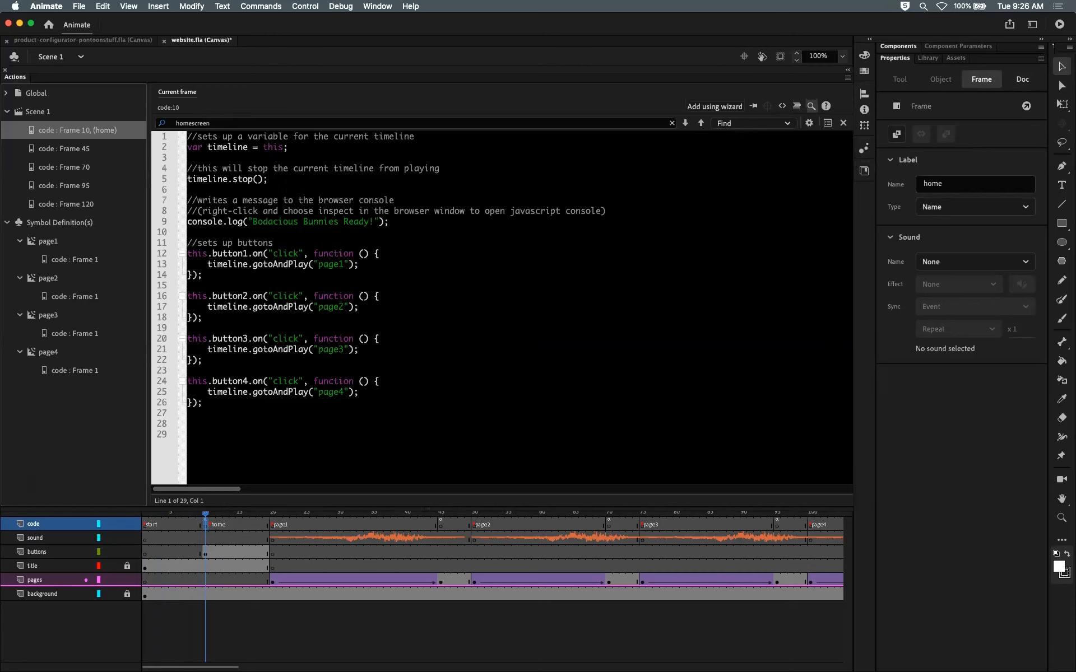
mouse_move(188, 168)
mouse_down()
mouse_move(269, 179)
mouse_move(187, 168)
mouse_up()
click(277, 183)
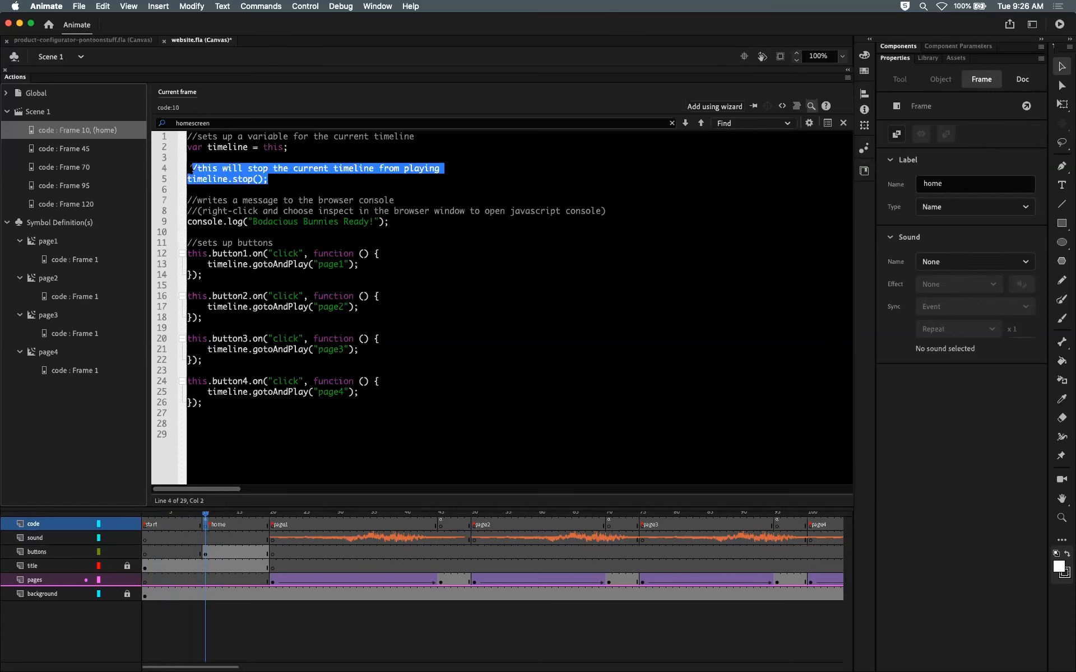
key(BackSpace)
key(BackSpace)
key(BackSpace)
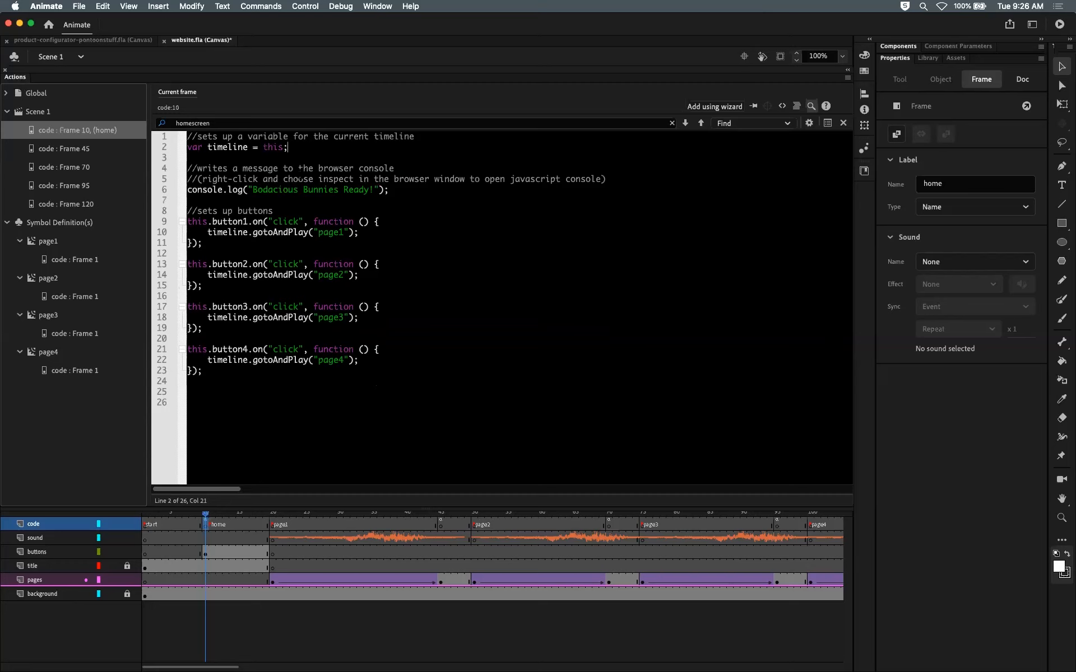
Step: Add this.stop(); to the code on the start frame
double_click(31, 78)
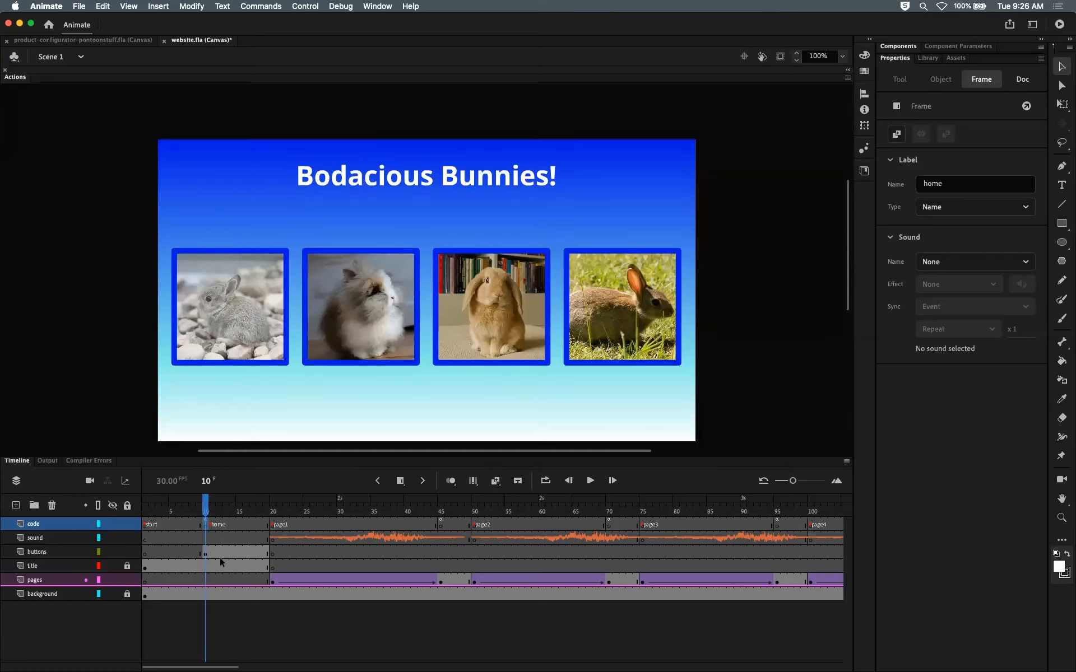
click(145, 524)
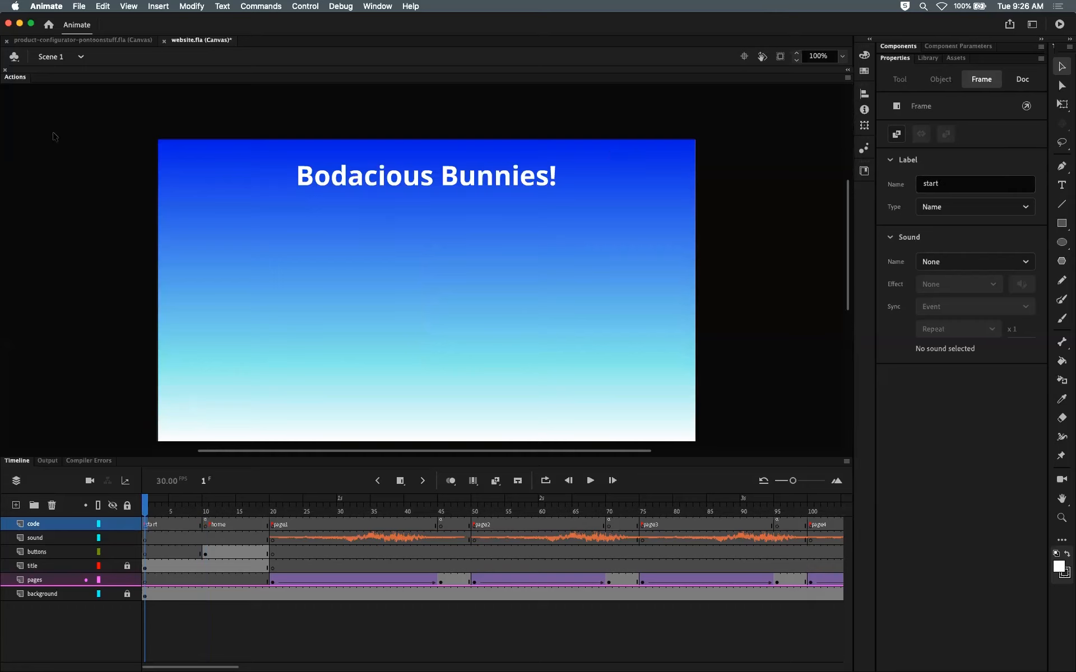
double_click(18, 78)
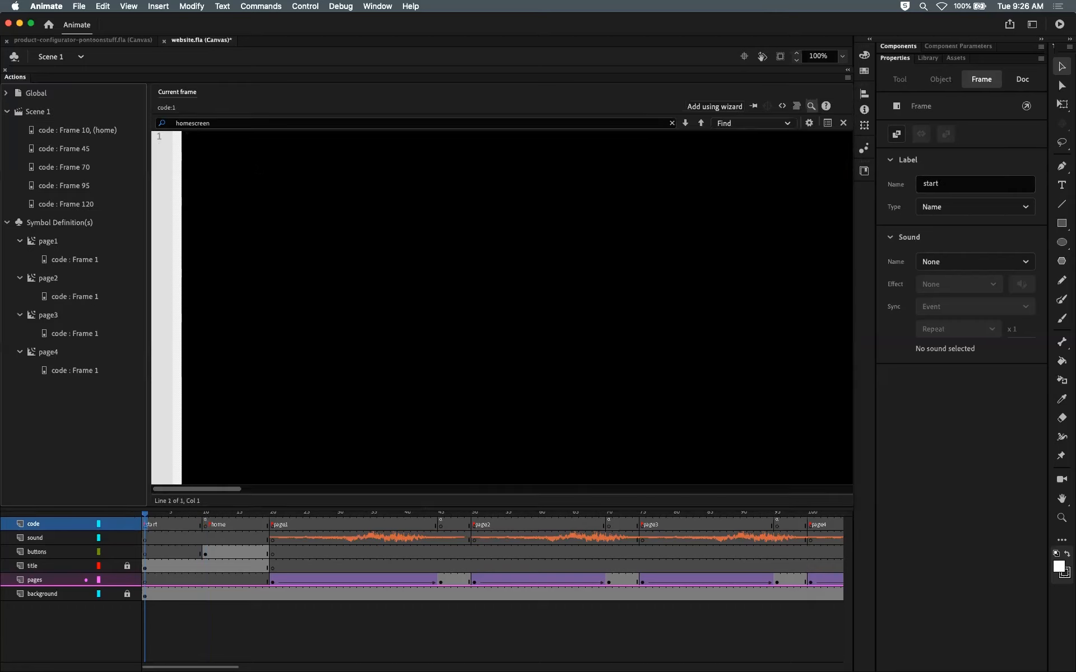
text(this.stop)
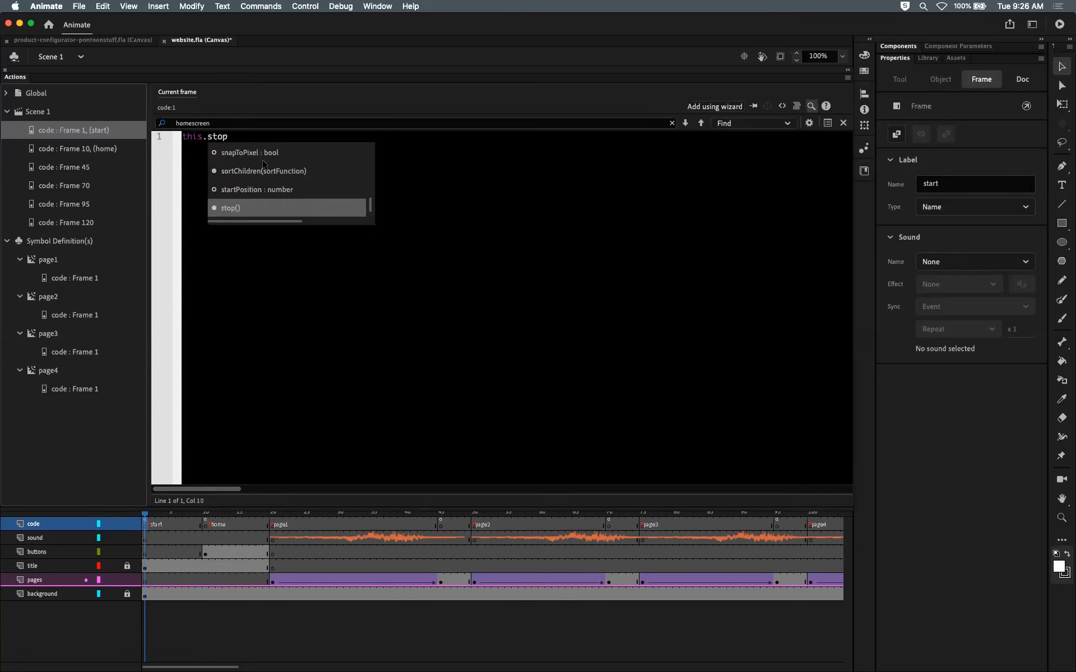
text(();)
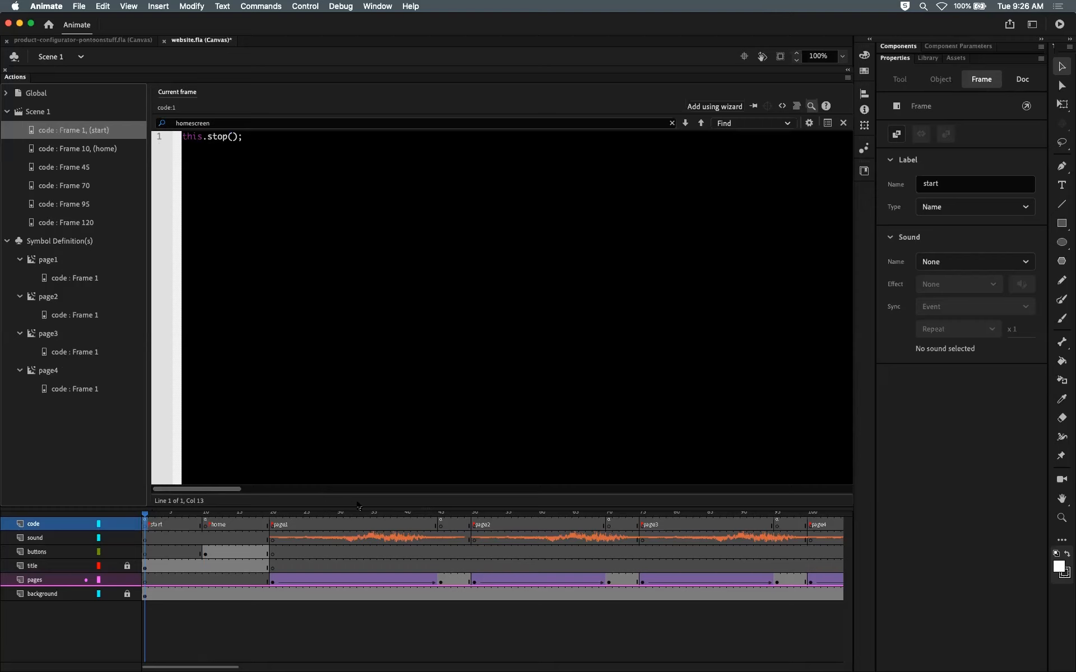
Step: Review the code on the start and home frames of the code layer
drag(361, 497, 355, 451)
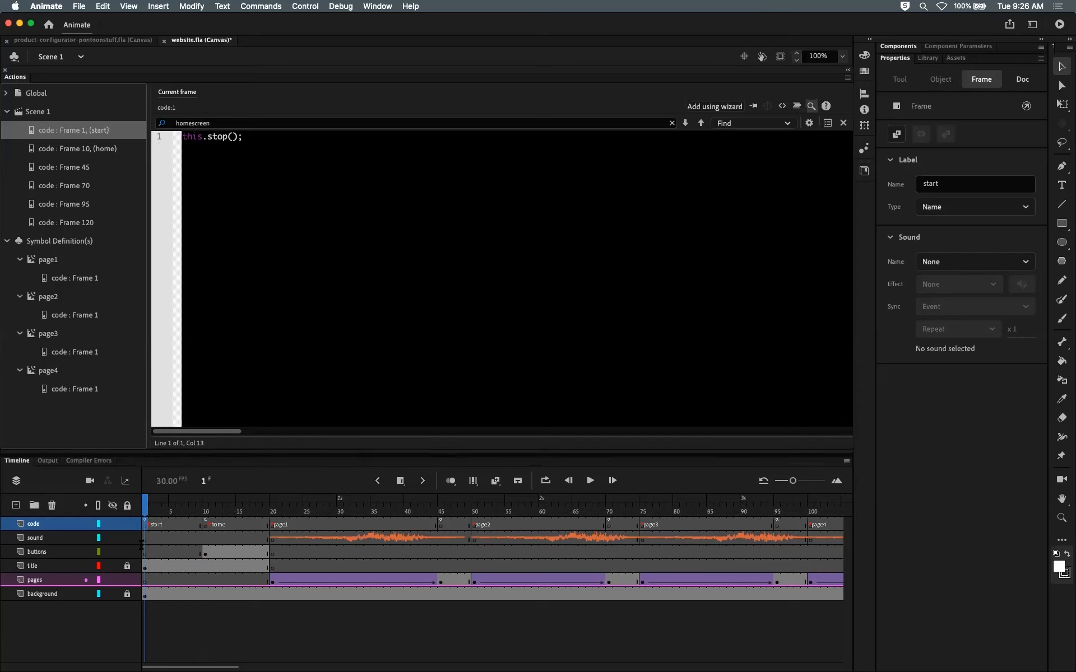
drag(147, 516, 170, 516)
click(145, 525)
click(151, 501)
click(146, 505)
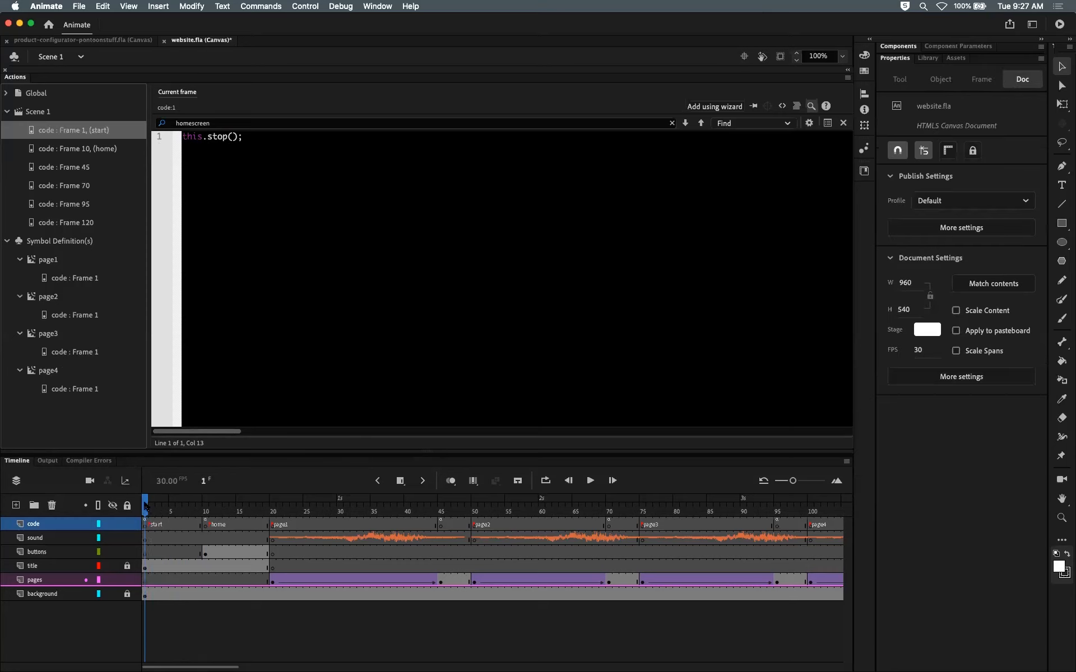
click(206, 510)
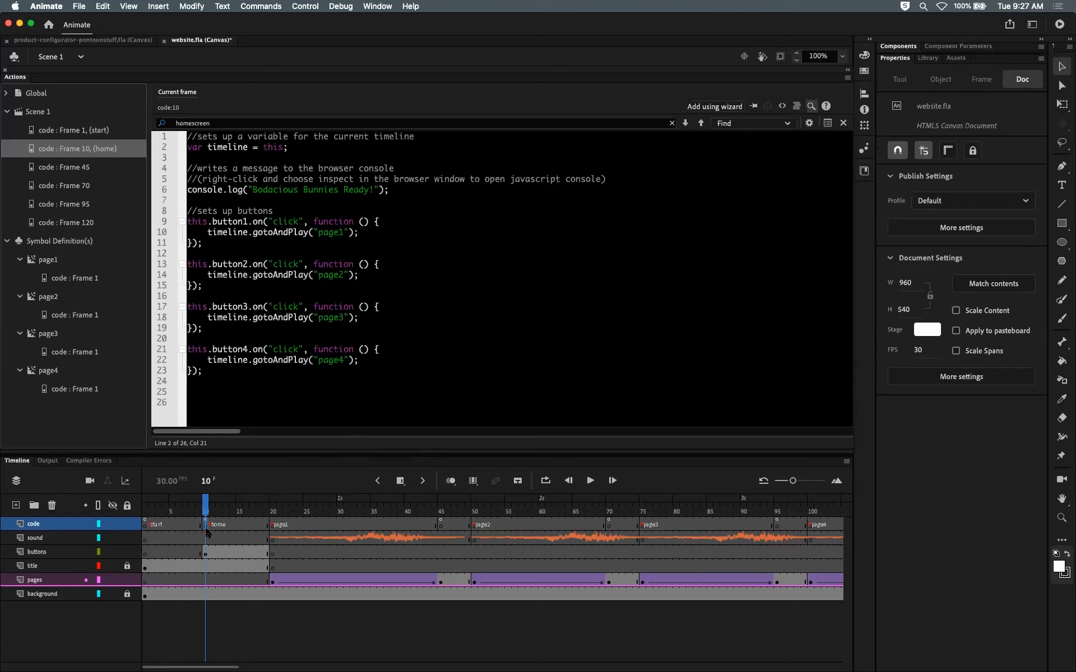
click(205, 527)
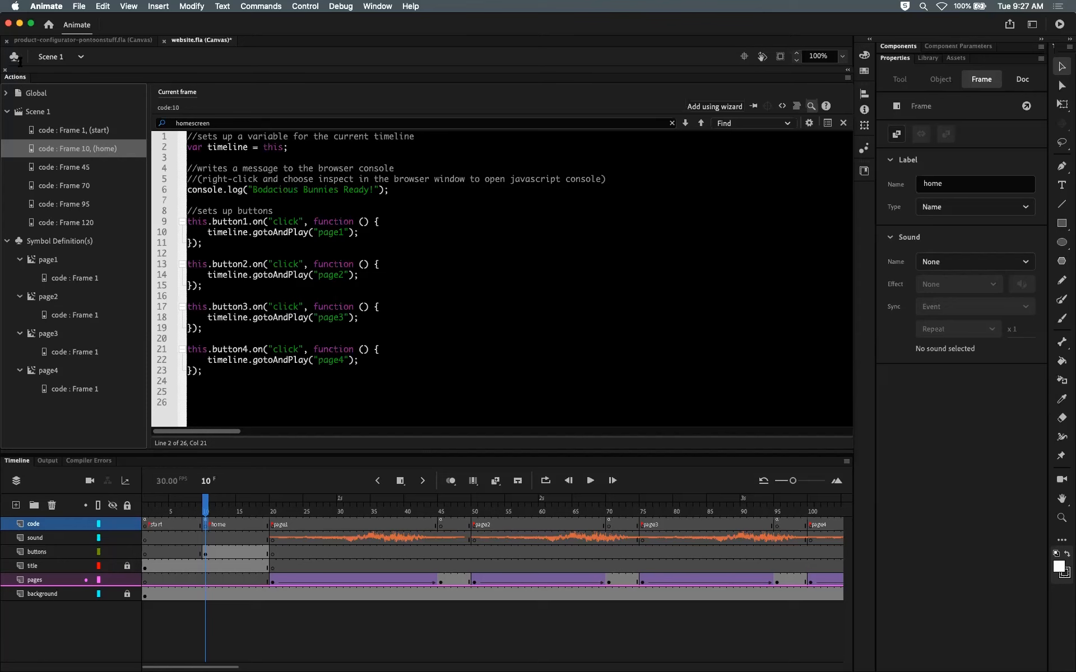
double_click(12, 78)
click(11, 78)
double_click(20, 78)
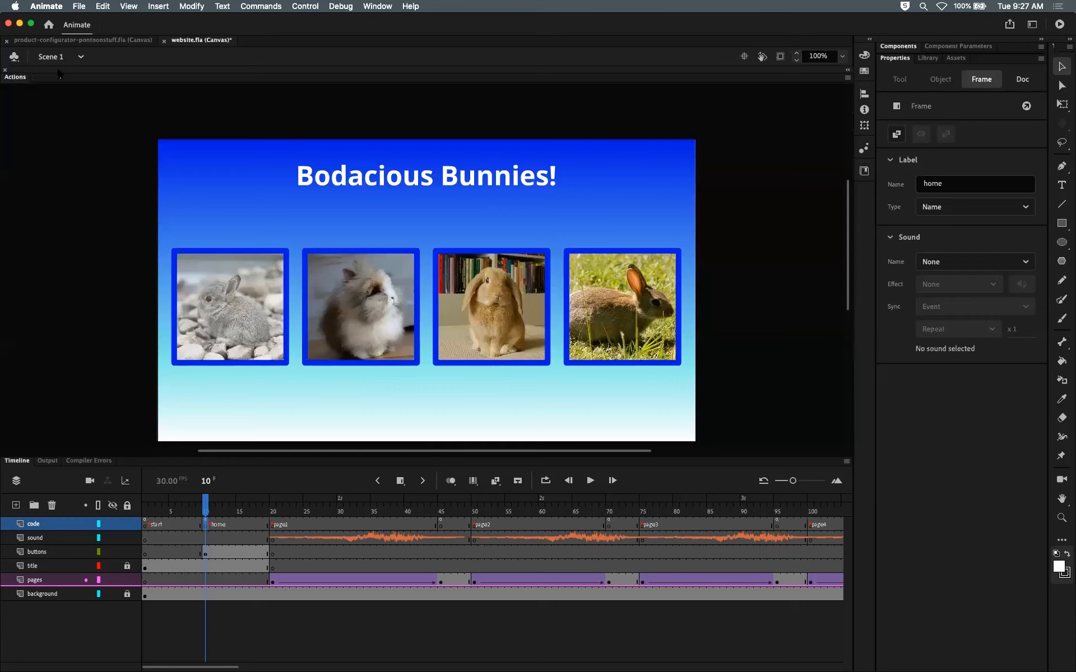
mouse_move(56, 70)
mouse_down()
mouse_move(56, 82)
mouse_move(55, 65)
mouse_up()
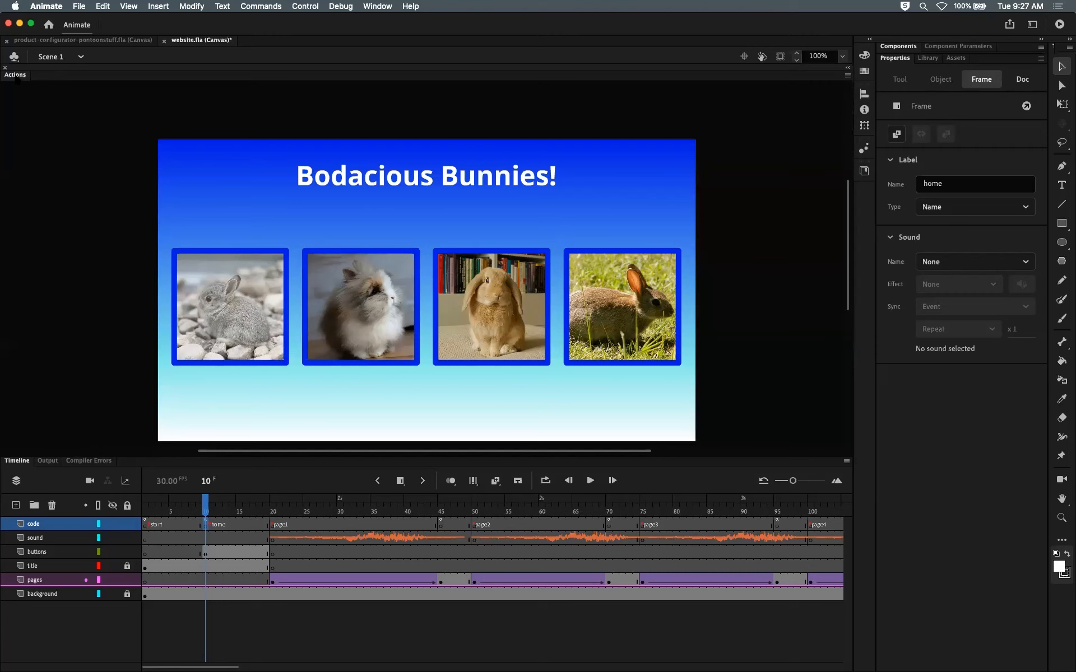
click(16, 75)
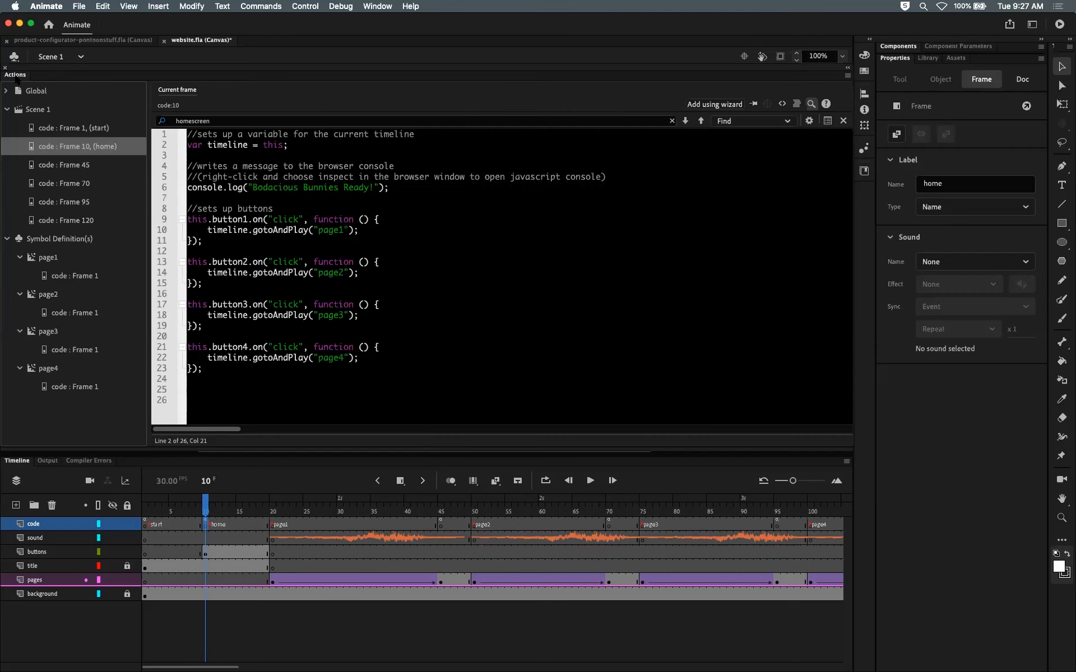
click(16, 76)
click(16, 75)
click(25, 77)
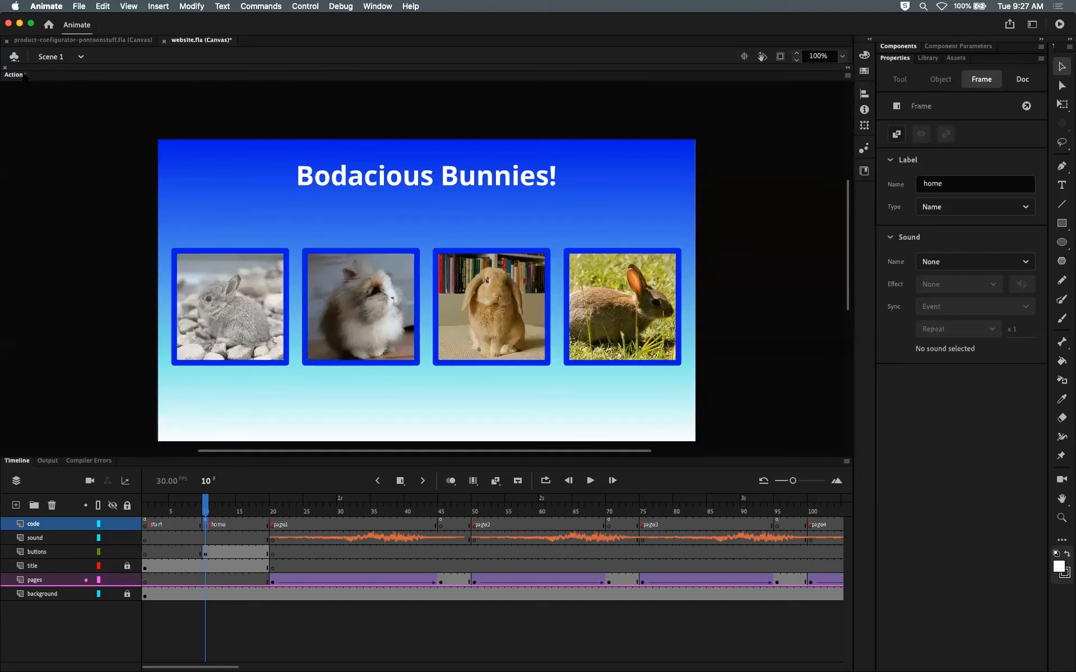
click(25, 77)
key(F9)
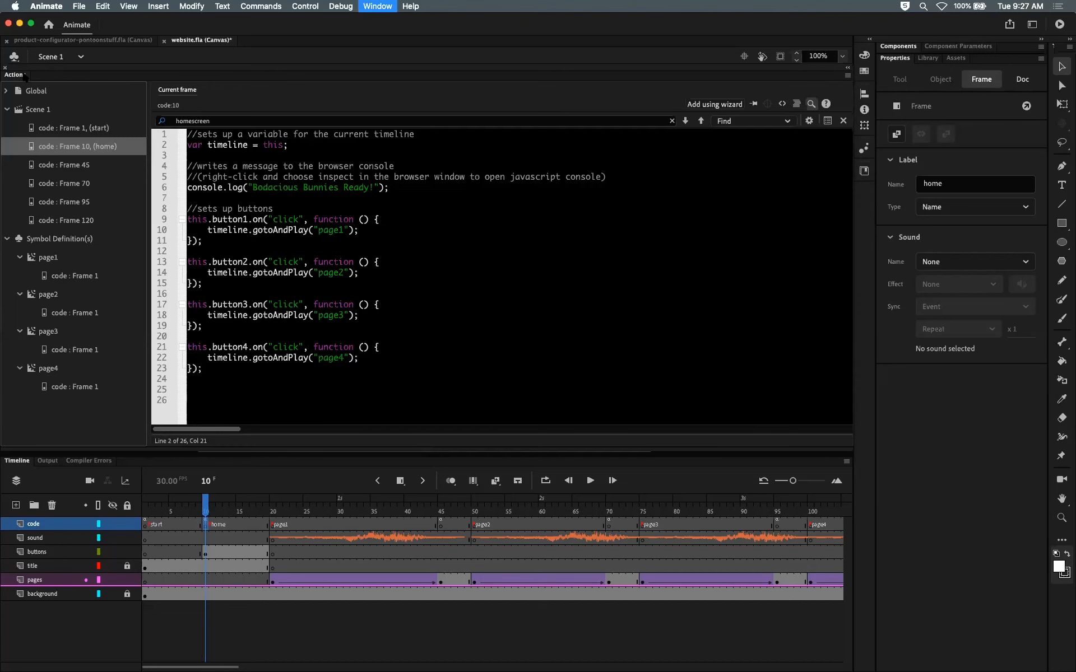
key(F9)
key(F9)
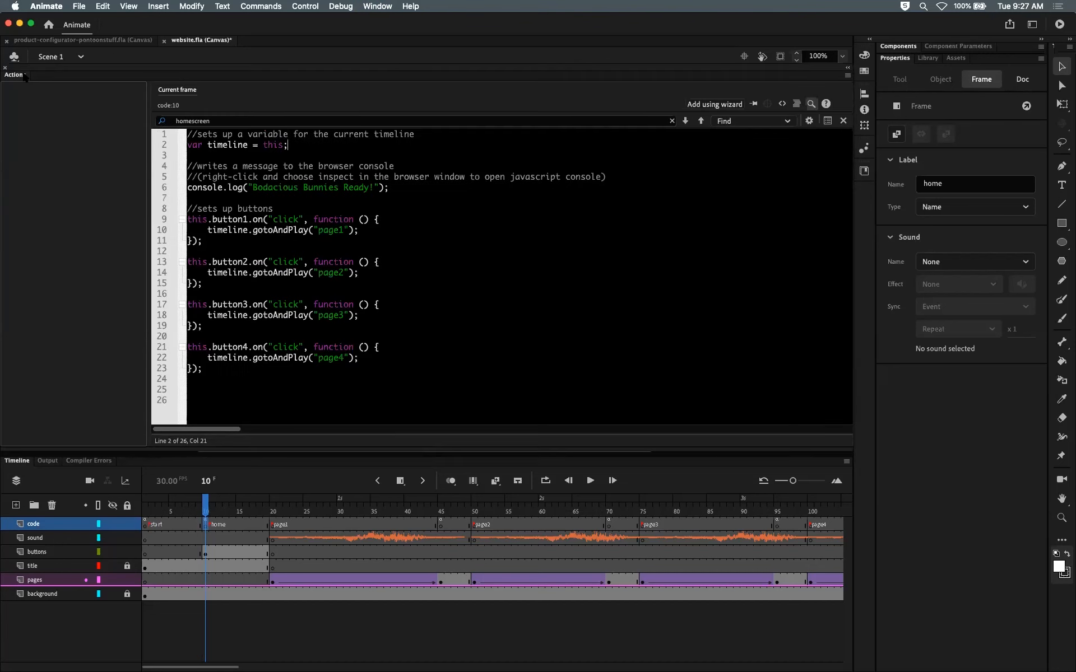
click(24, 77)
Step: Test the website in the browser, then scrub the timeline through the first bunny page and back to the start frame
key(super+Return)
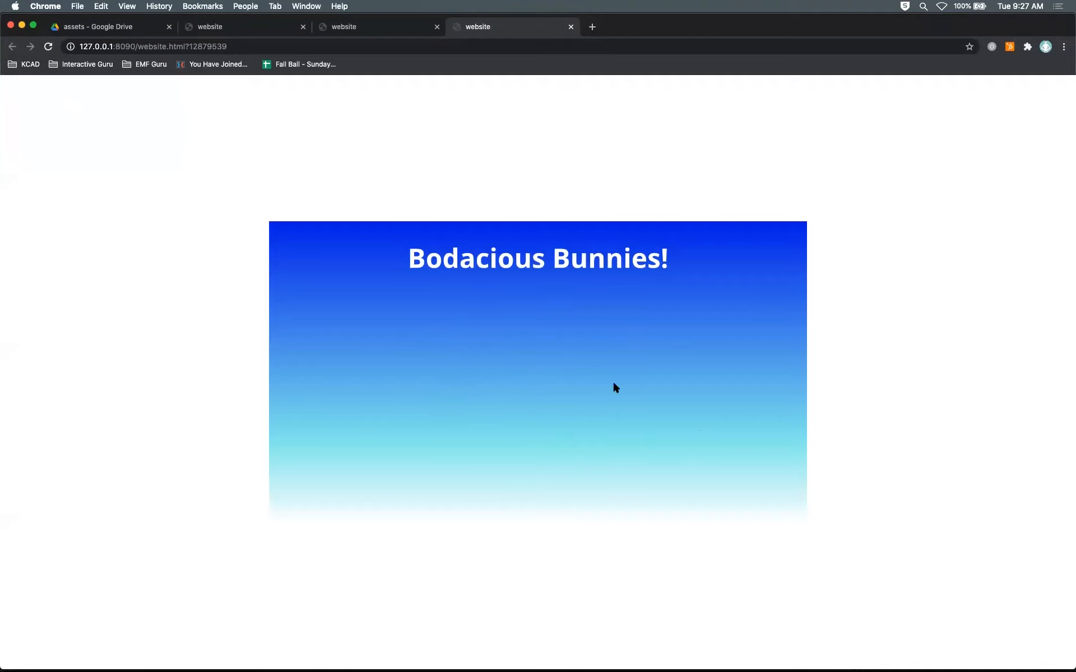
key(super+Tab)
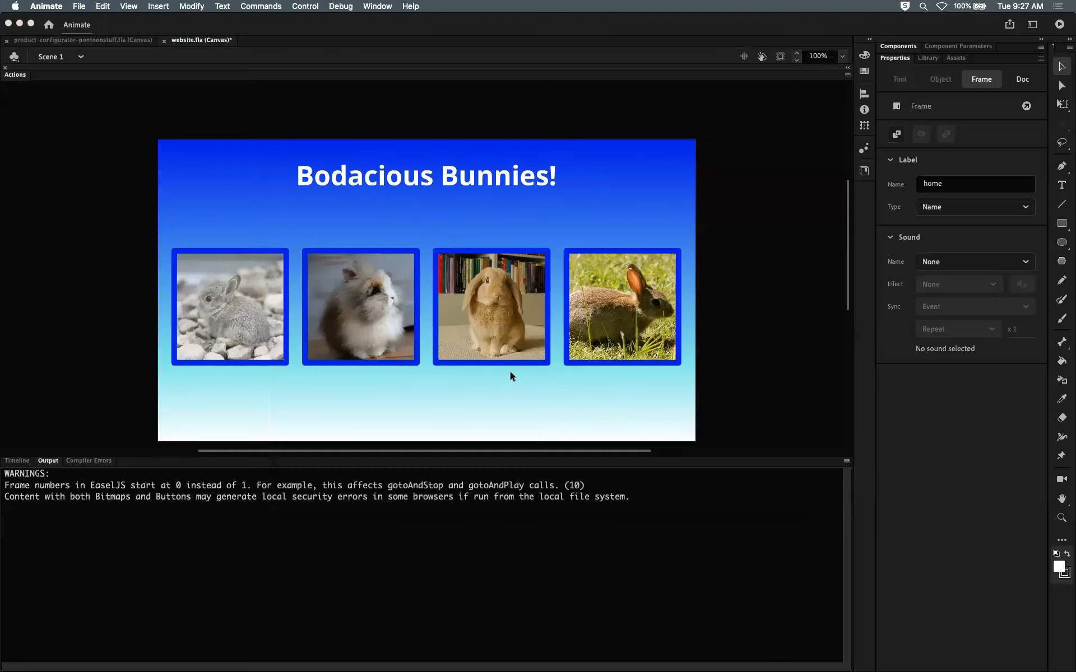
click(17, 461)
drag(206, 500, 394, 499)
click(255, 164)
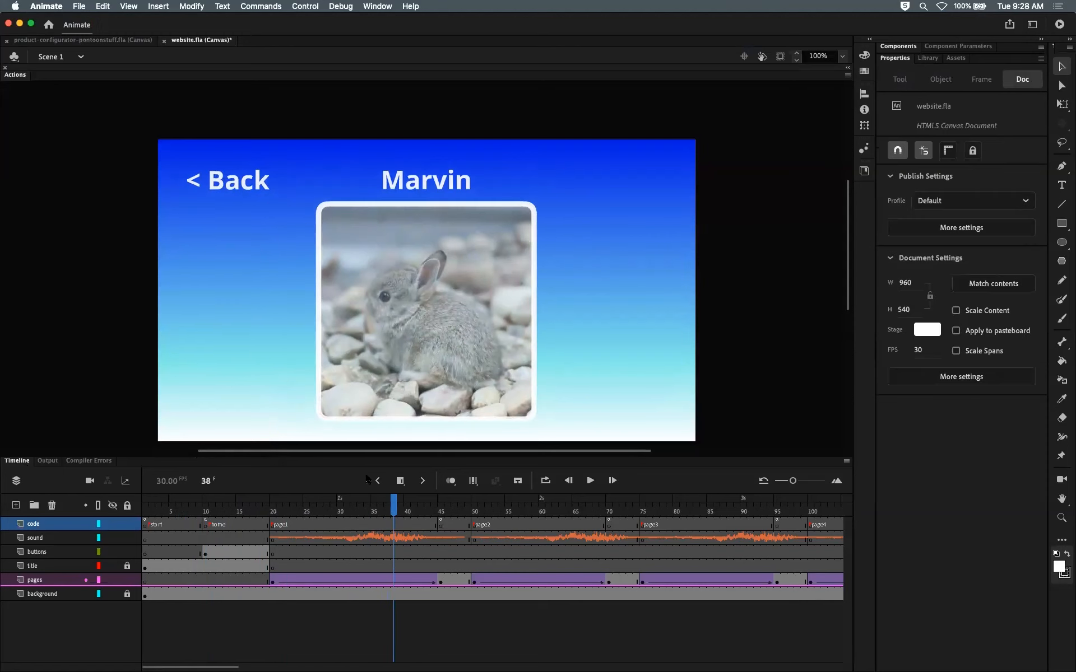
drag(395, 501, 147, 479)
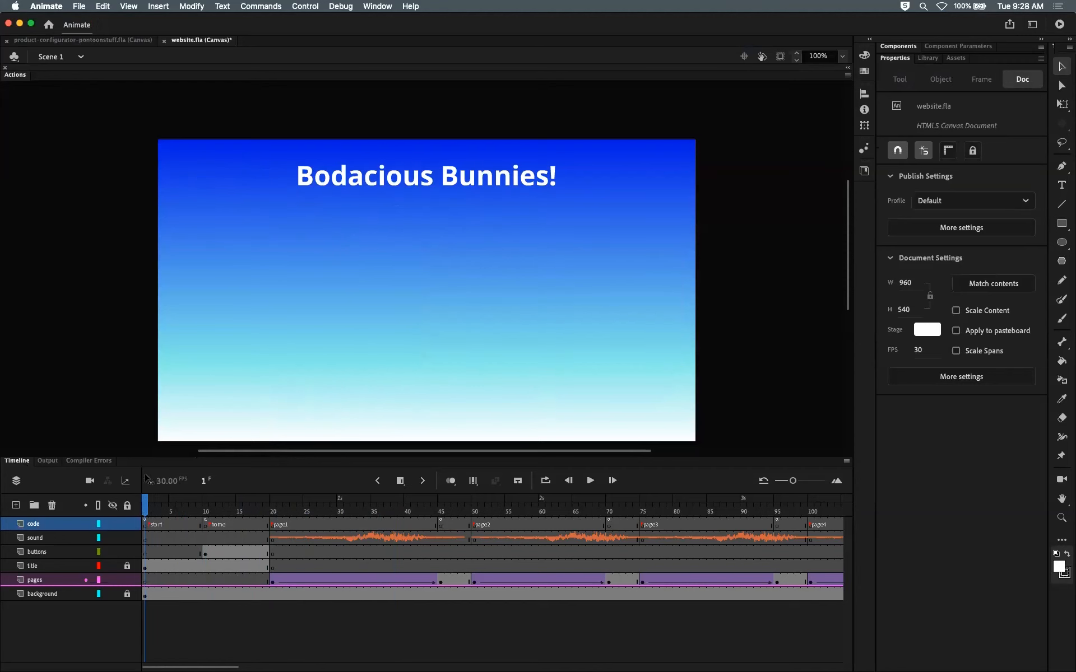
click(144, 526)
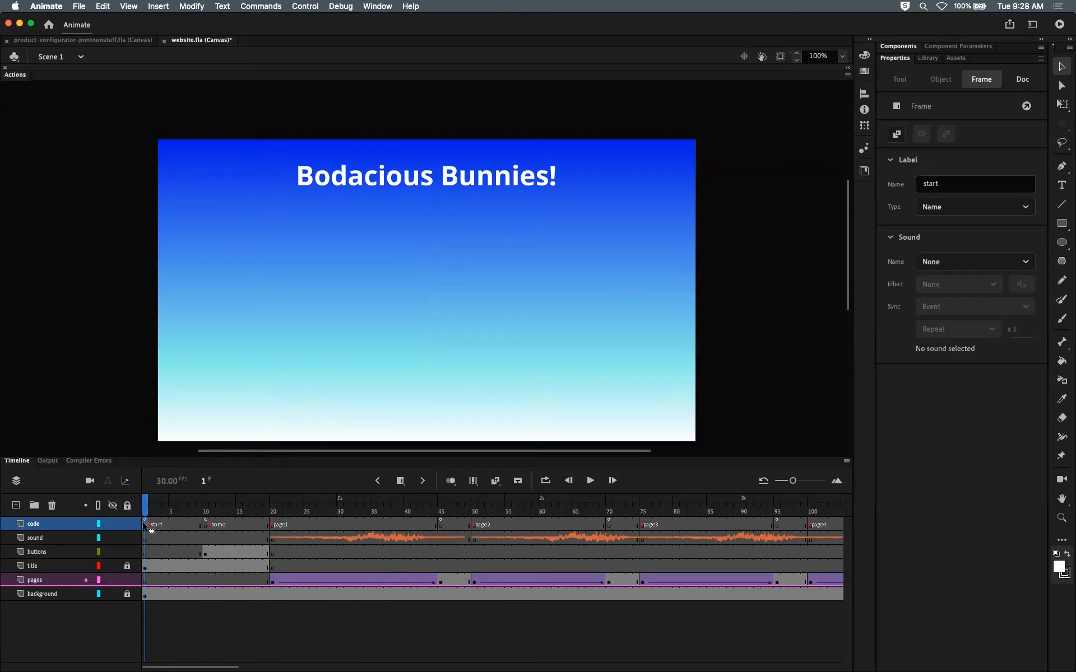
Step: Place an instance of the back button symbol from the Library onto the buttons layer's start frame
click(145, 553)
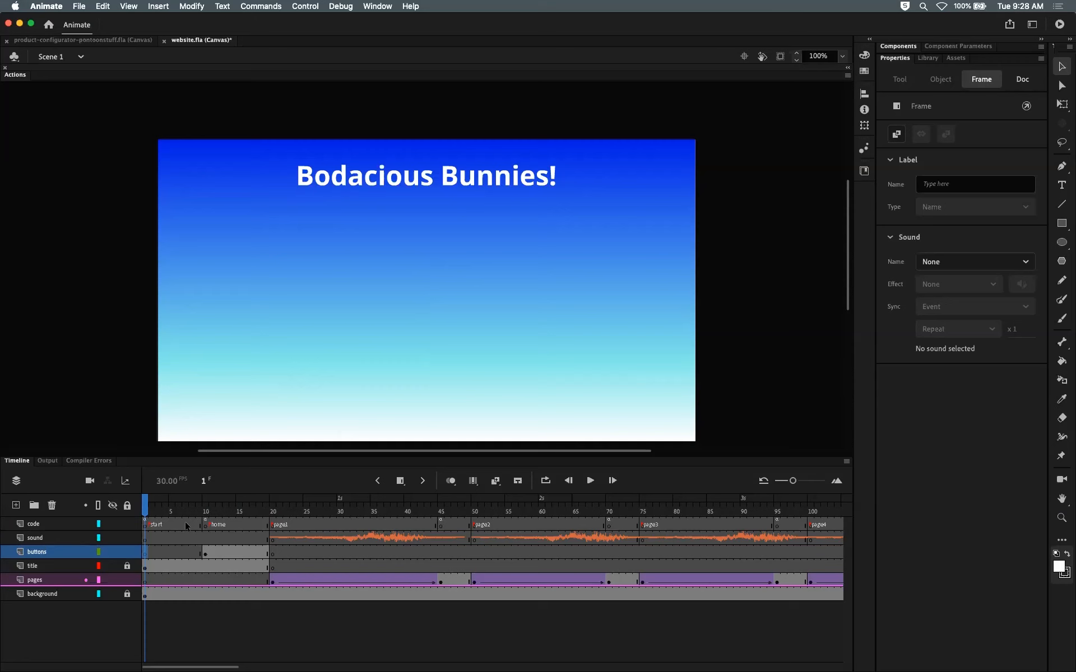
click(205, 553)
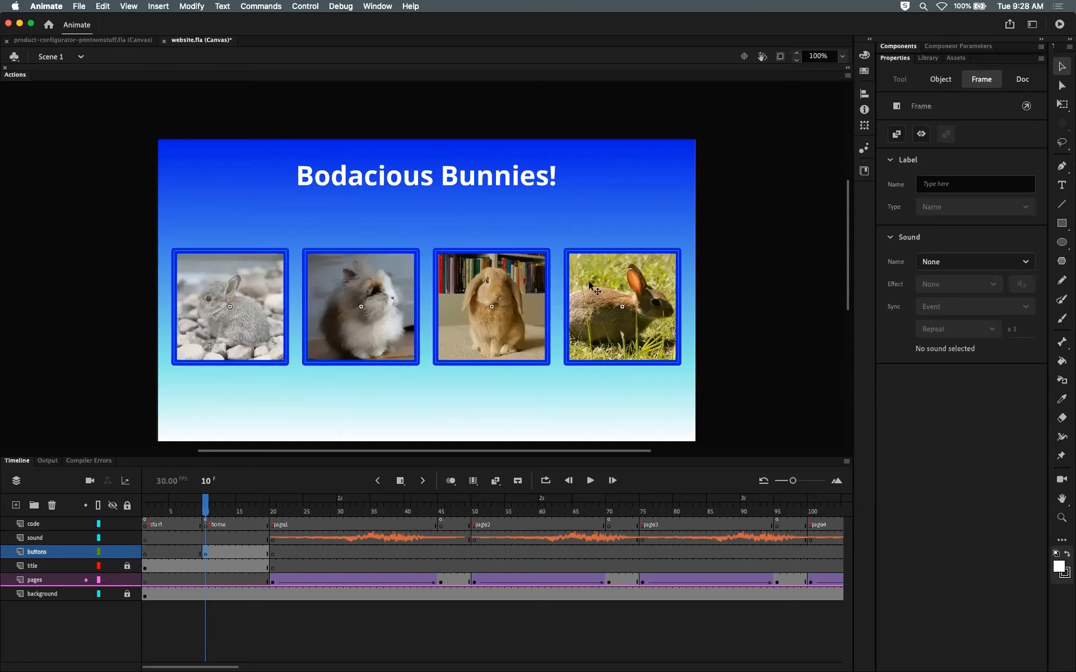
click(147, 555)
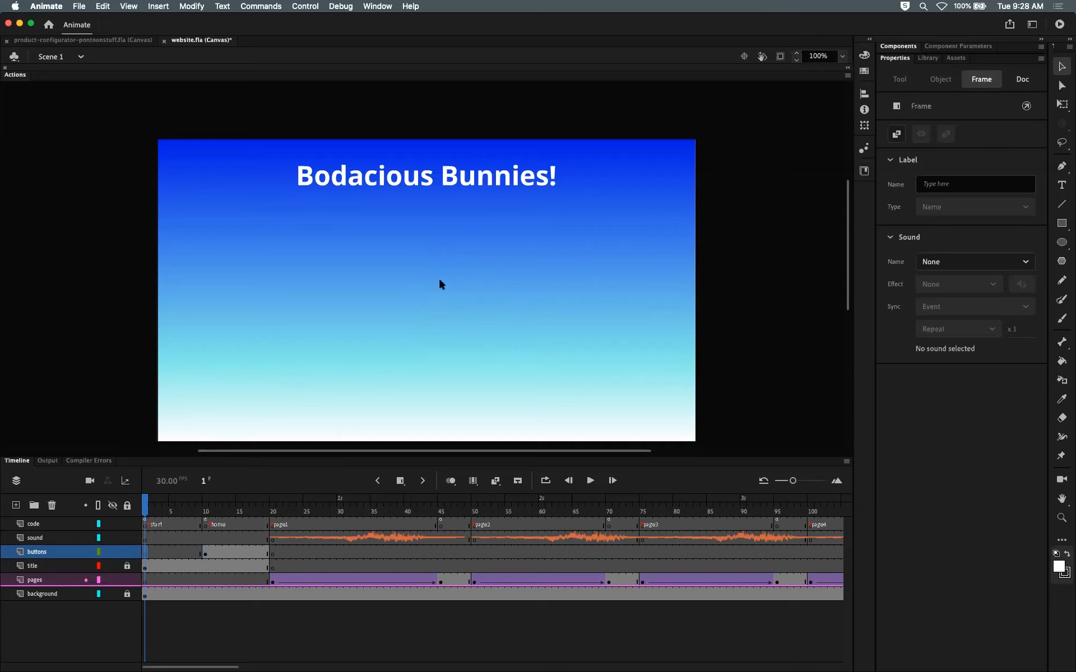
click(928, 58)
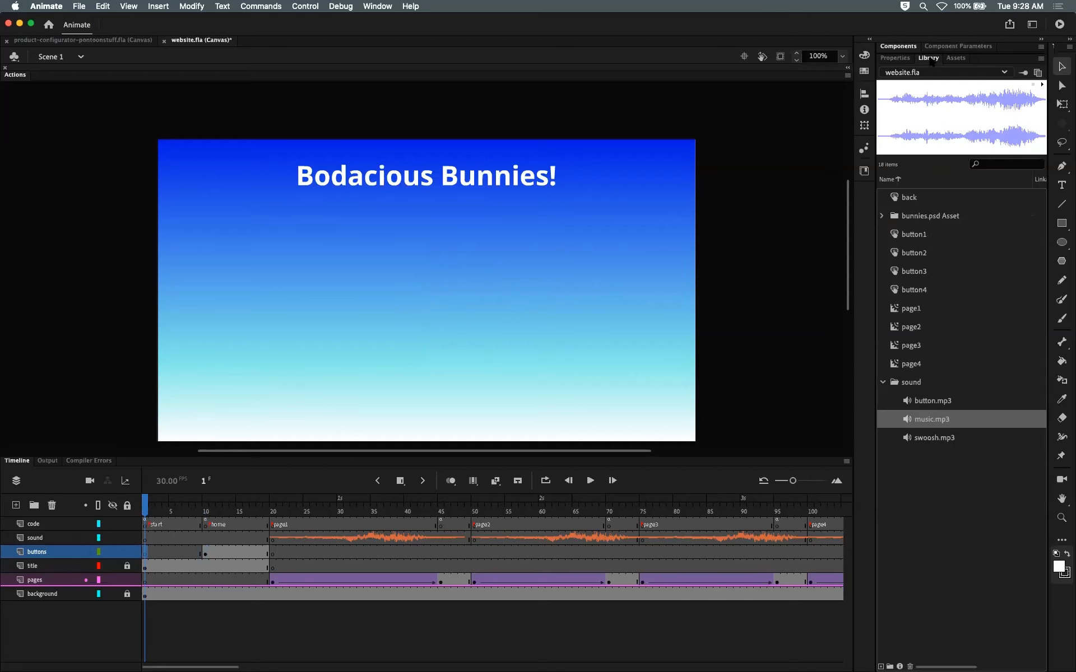
click(897, 199)
drag(949, 136, 380, 340)
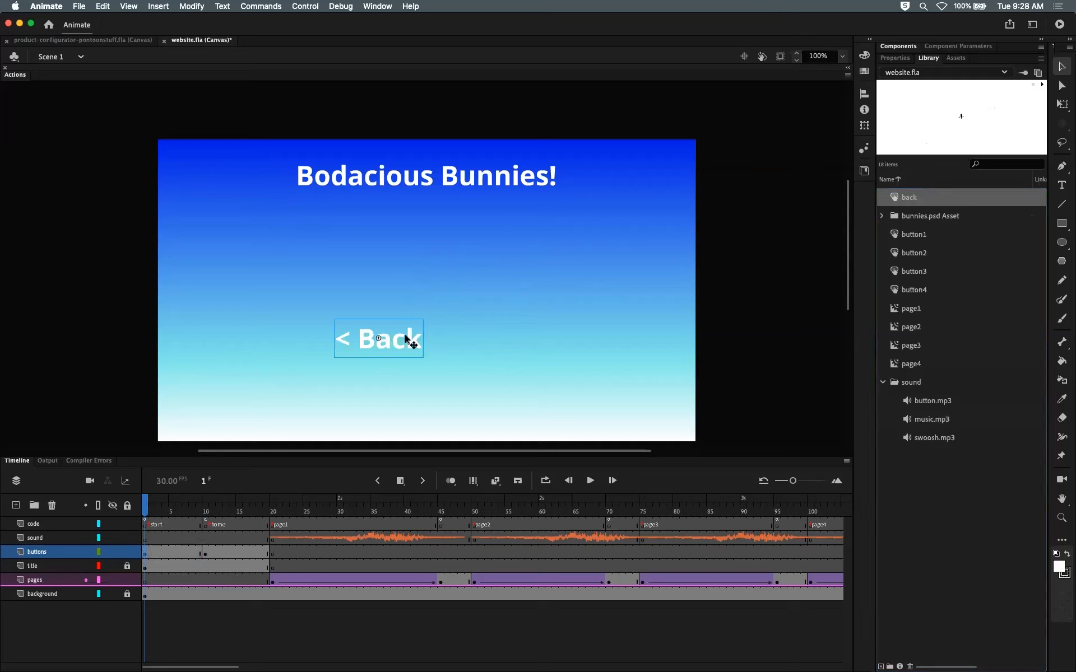
Step: Move the Back button instance toward the middle of the stage
click(152, 554)
click(145, 554)
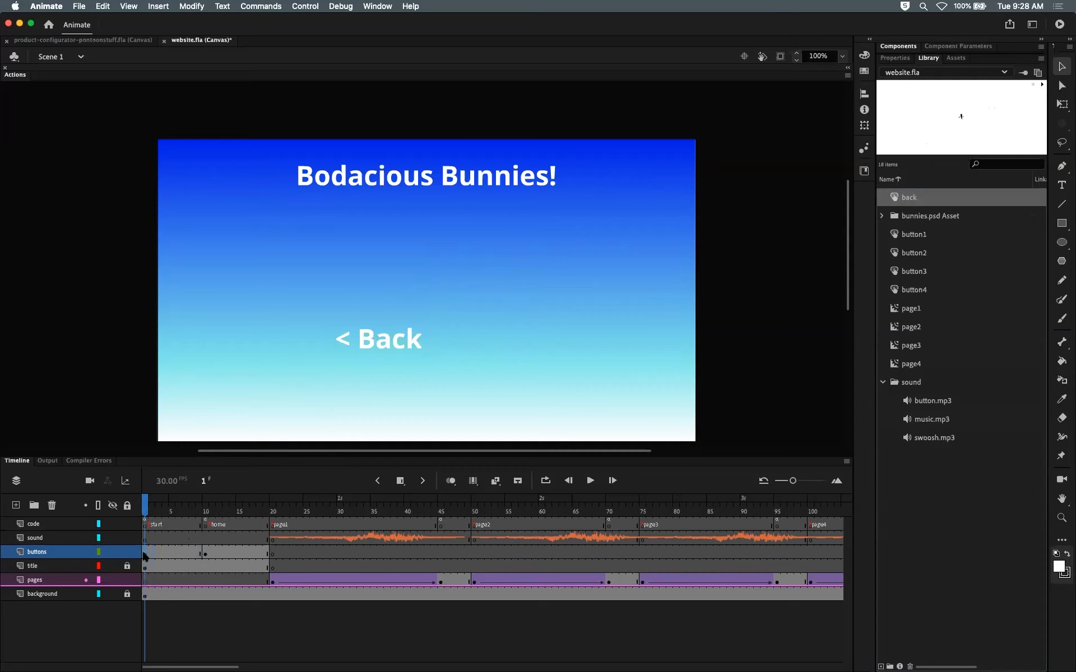
click(157, 554)
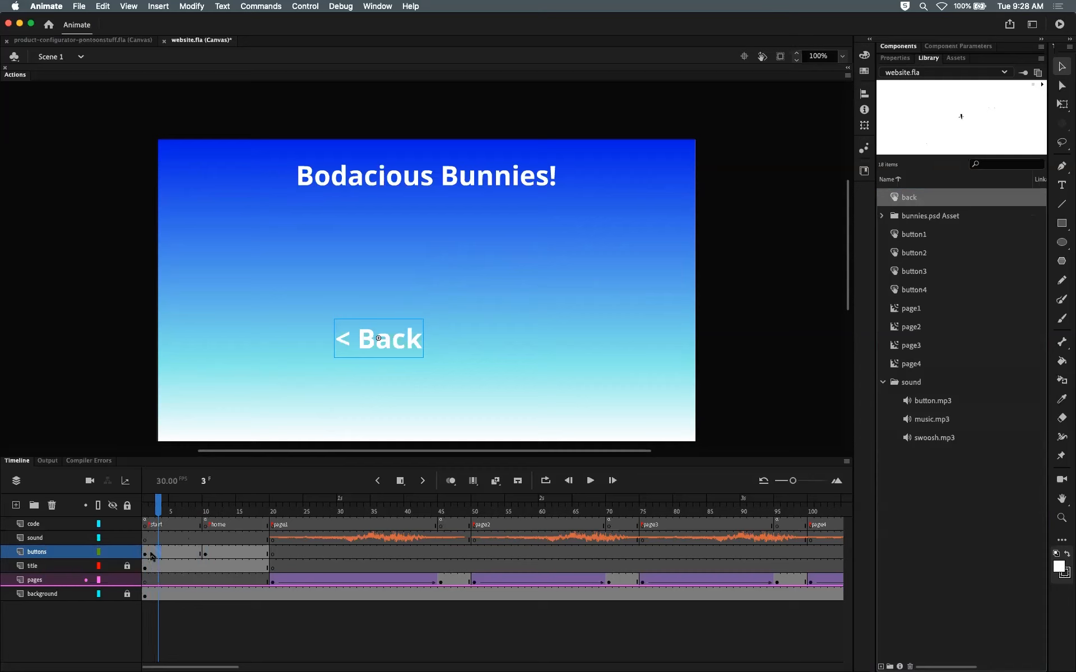
click(143, 554)
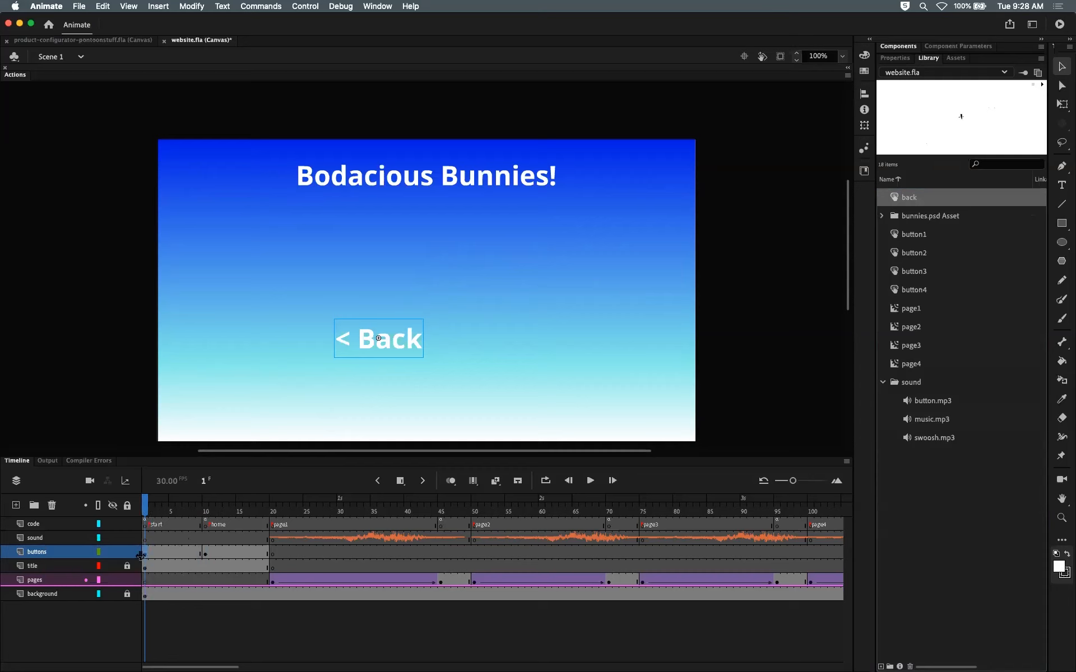
drag(378, 338, 417, 296)
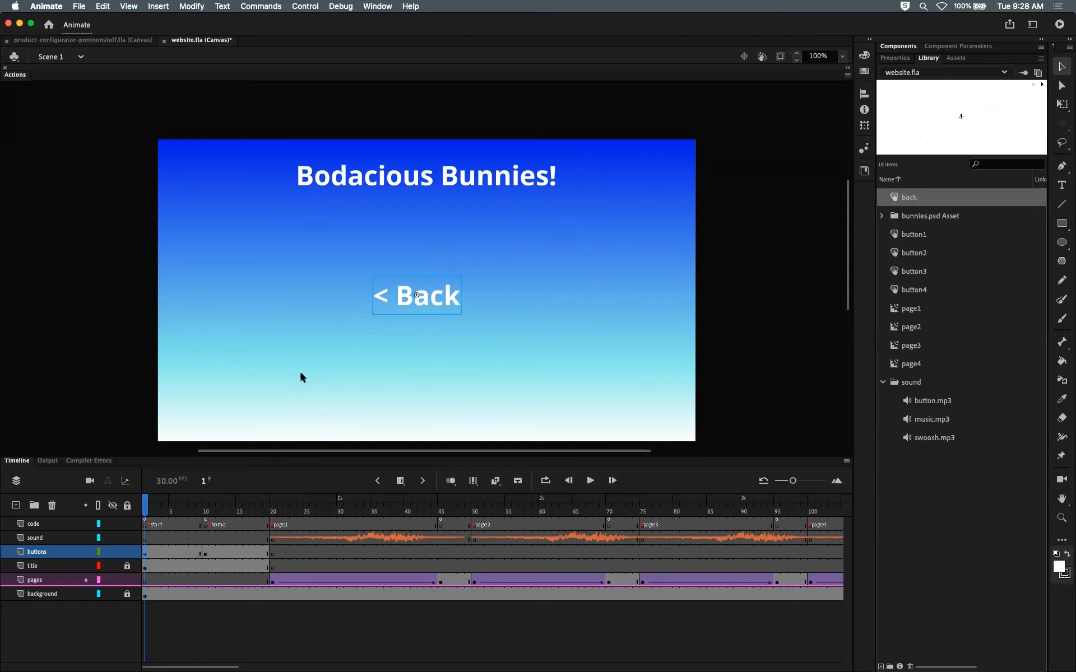
Step: Scrub through the start, home and page1 frames to check which buttons each frame shows
mouse_move(157, 495)
mouse_down()
mouse_move(225, 507)
mouse_move(145, 506)
mouse_up()
click(146, 555)
mouse_move(146, 506)
mouse_down()
mouse_move(156, 504)
mouse_move(145, 505)
mouse_up()
click(429, 301)
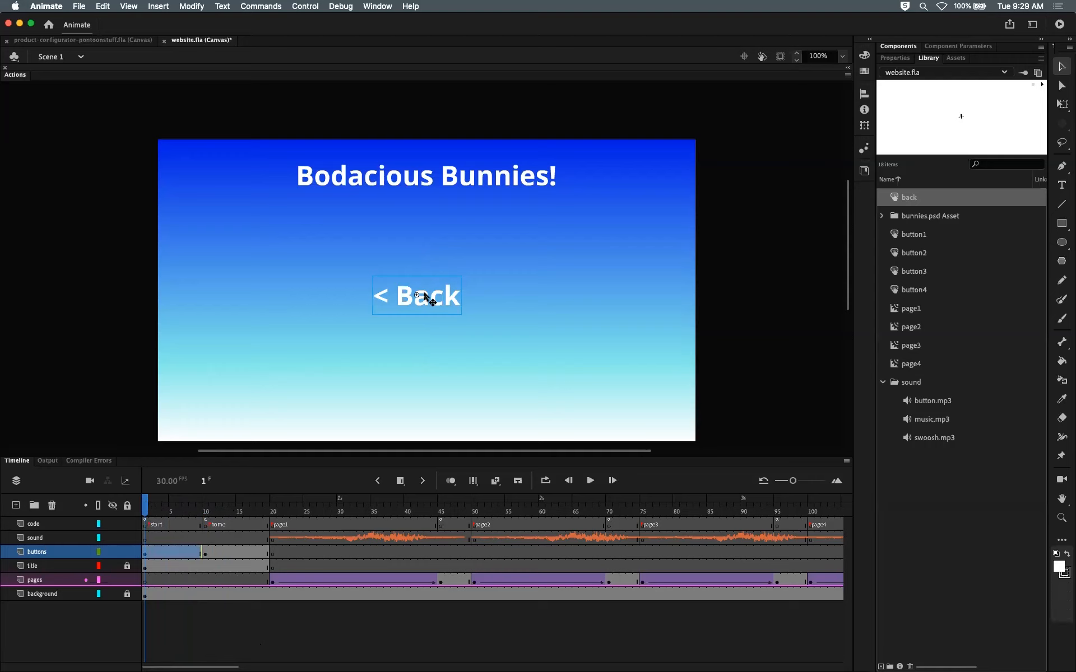
click(207, 512)
click(207, 554)
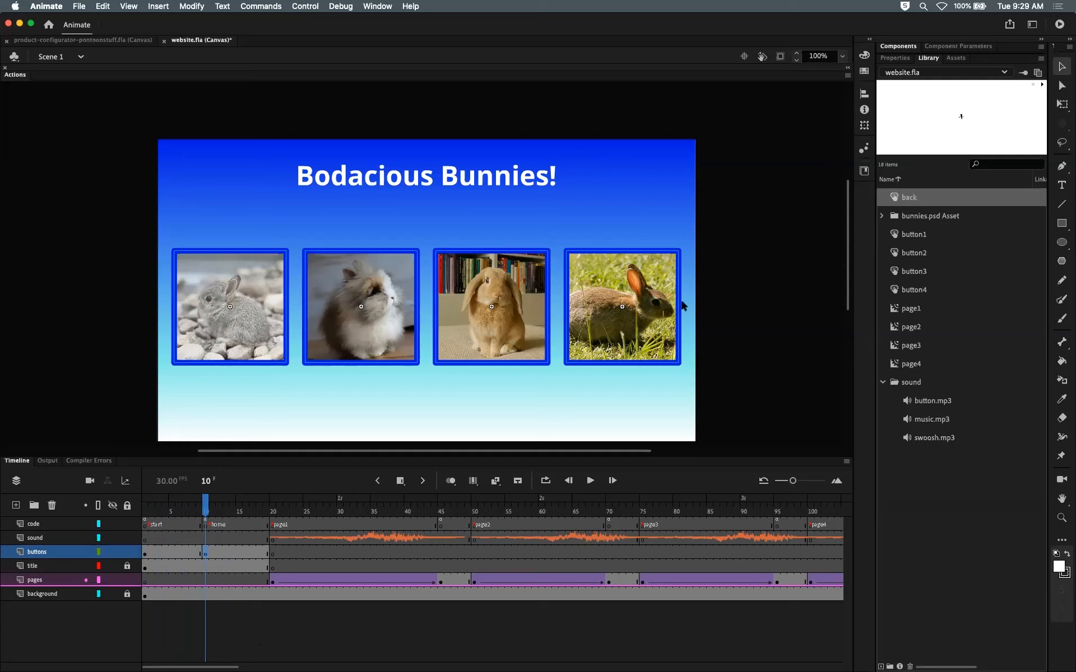
click(272, 554)
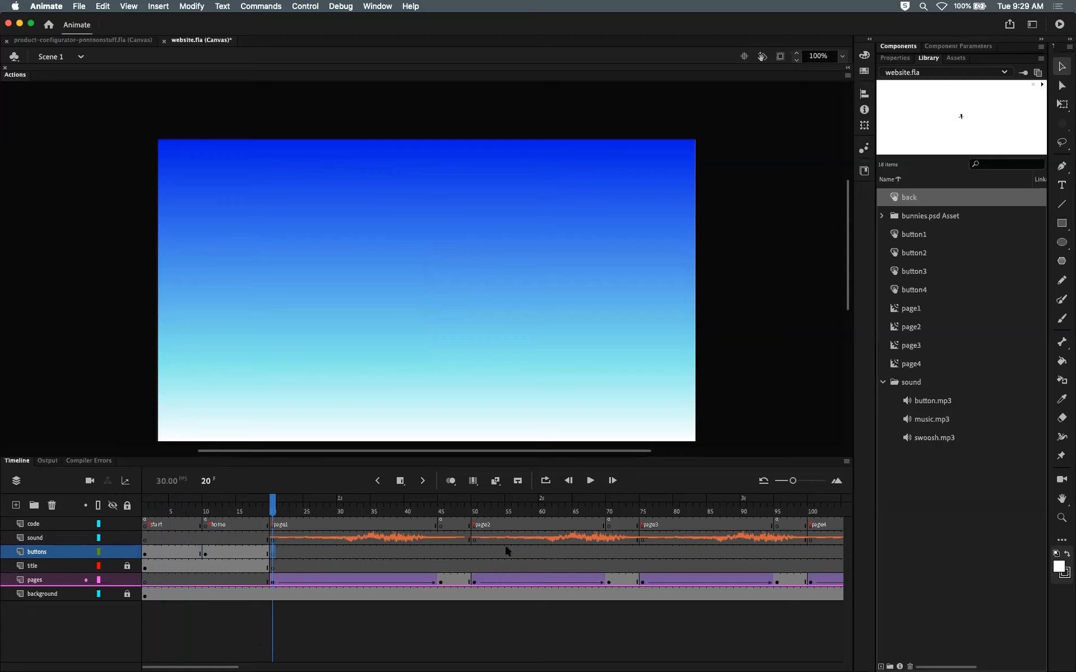
drag(276, 510, 207, 514)
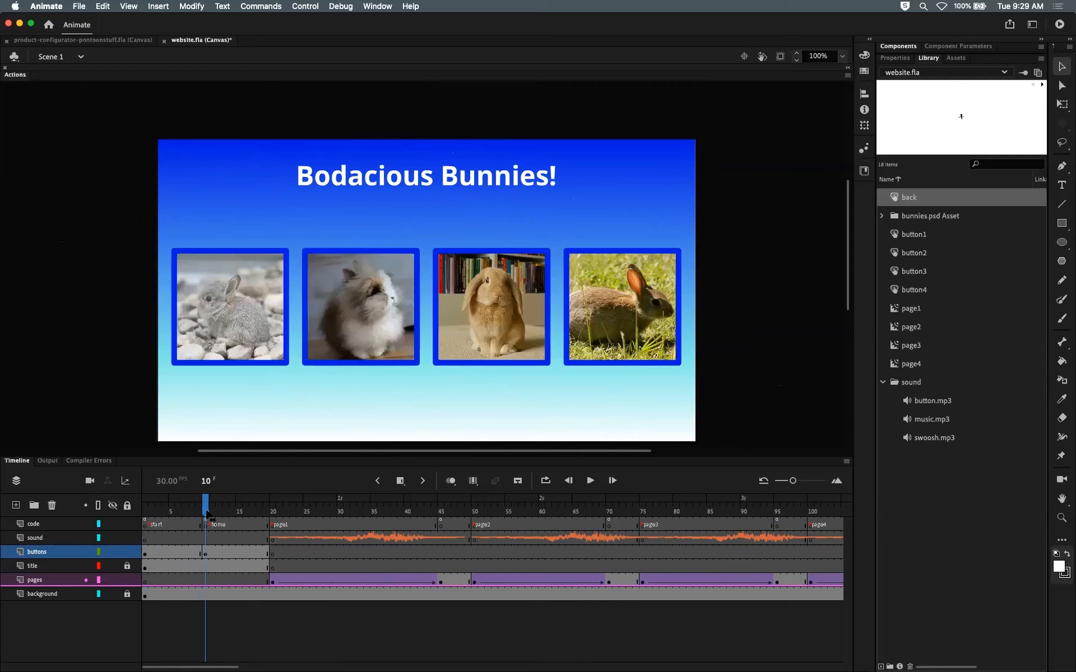
click(205, 525)
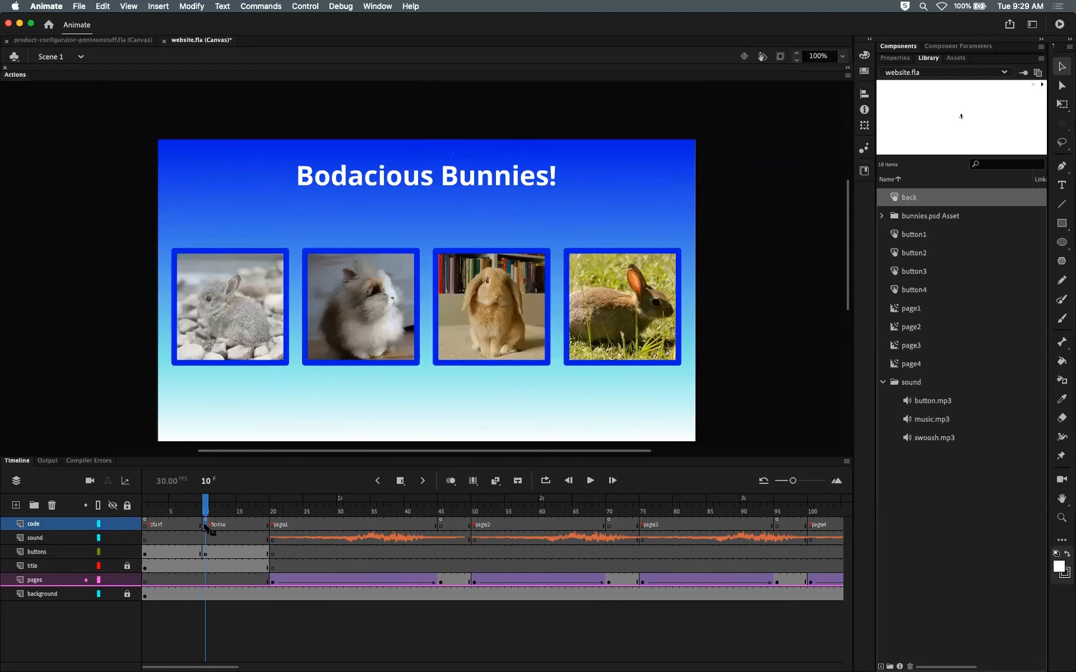
click(205, 554)
click(205, 526)
click(206, 552)
drag(204, 506, 146, 506)
Step: Center the Back button instance horizontally and vertically on the stage using Align to stage
click(147, 524)
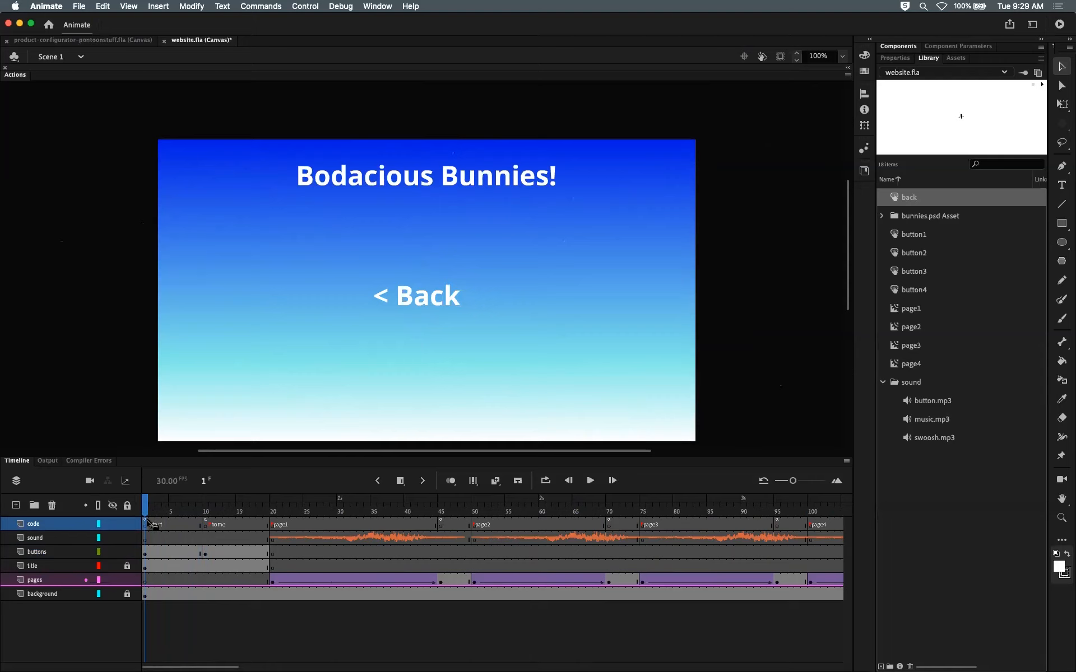
click(146, 555)
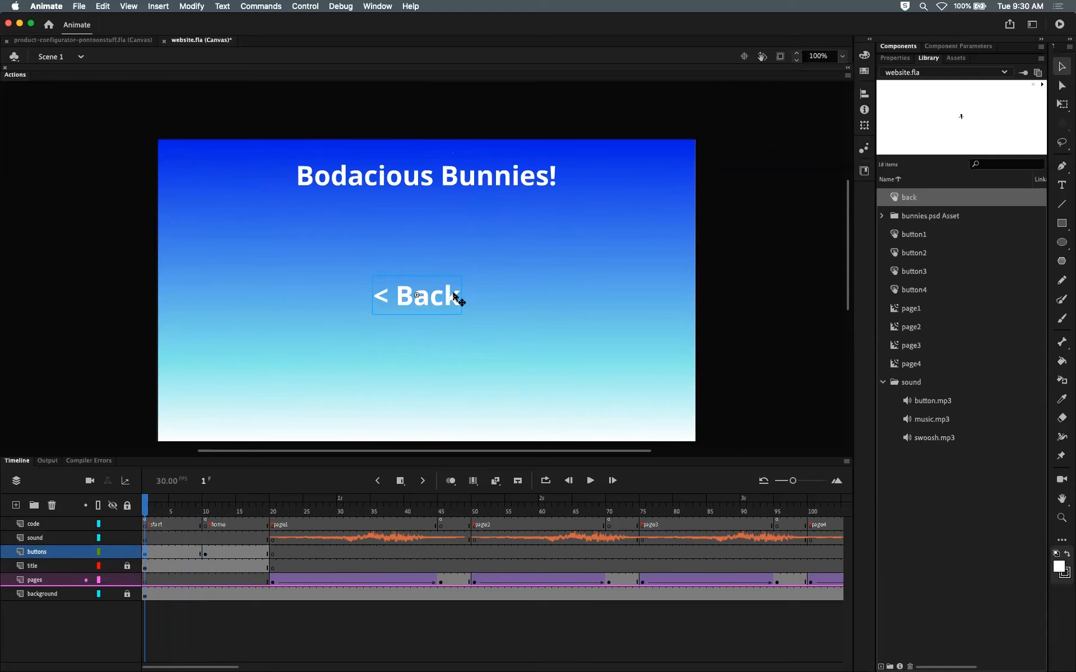
drag(460, 300, 284, 377)
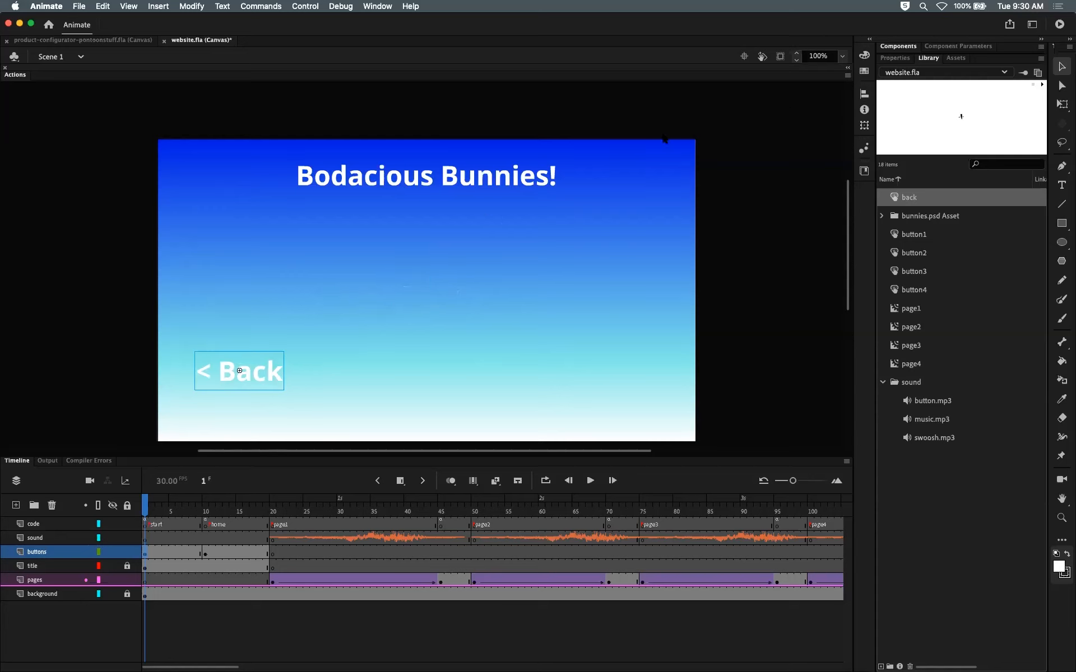
click(864, 94)
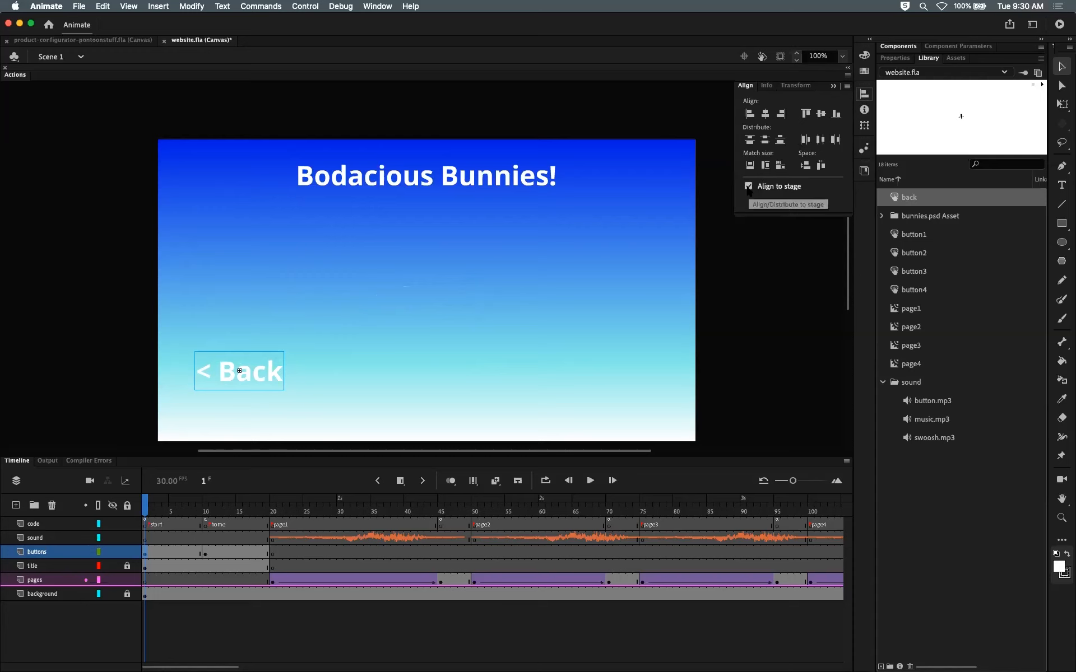
click(764, 114)
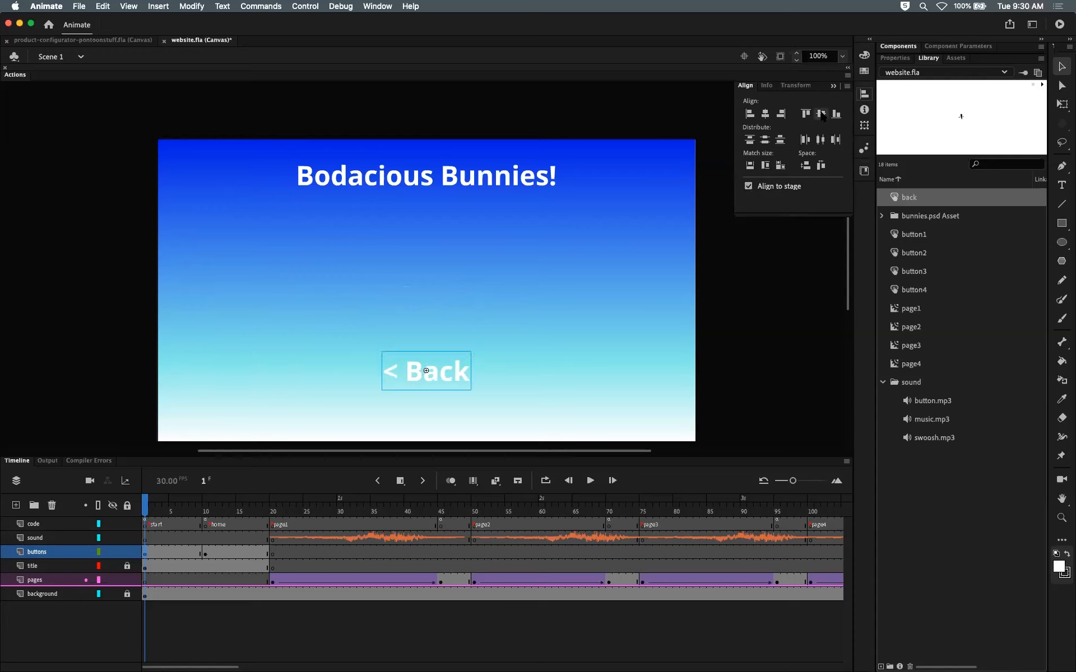
click(821, 114)
click(759, 320)
click(834, 86)
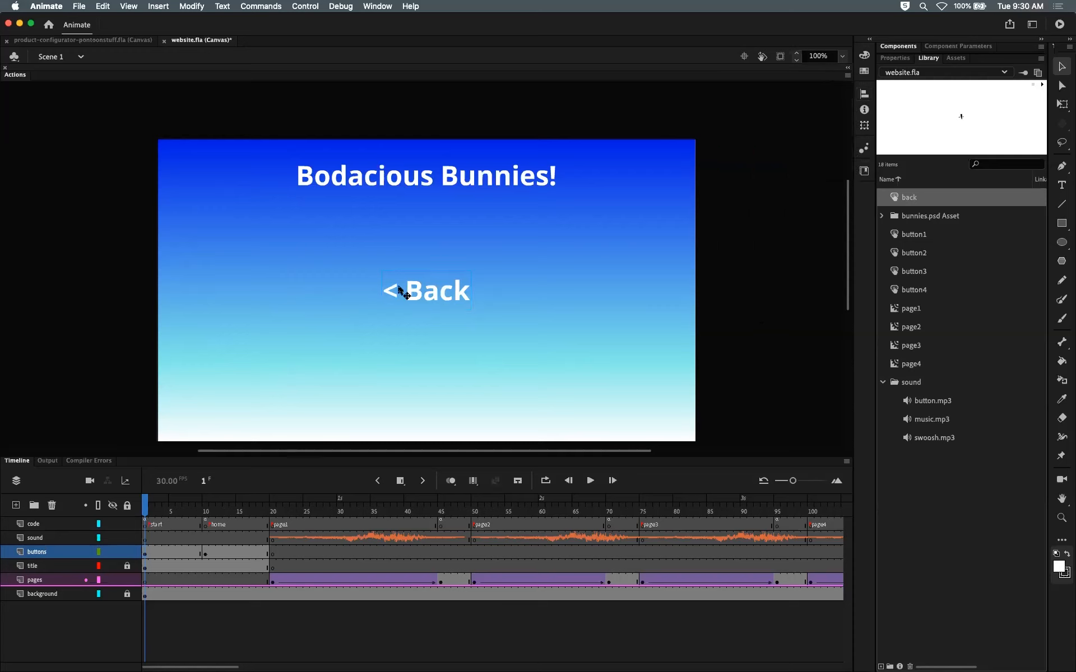
Step: Duplicate the Back button instance's symbol under the name start
click(430, 303)
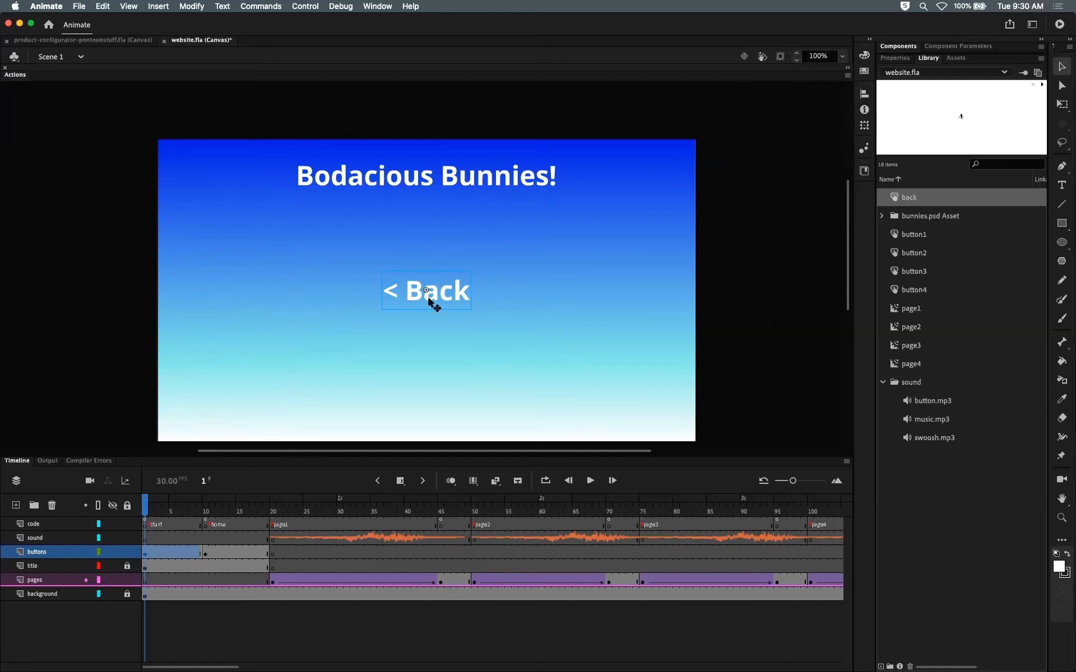
right_click(431, 298)
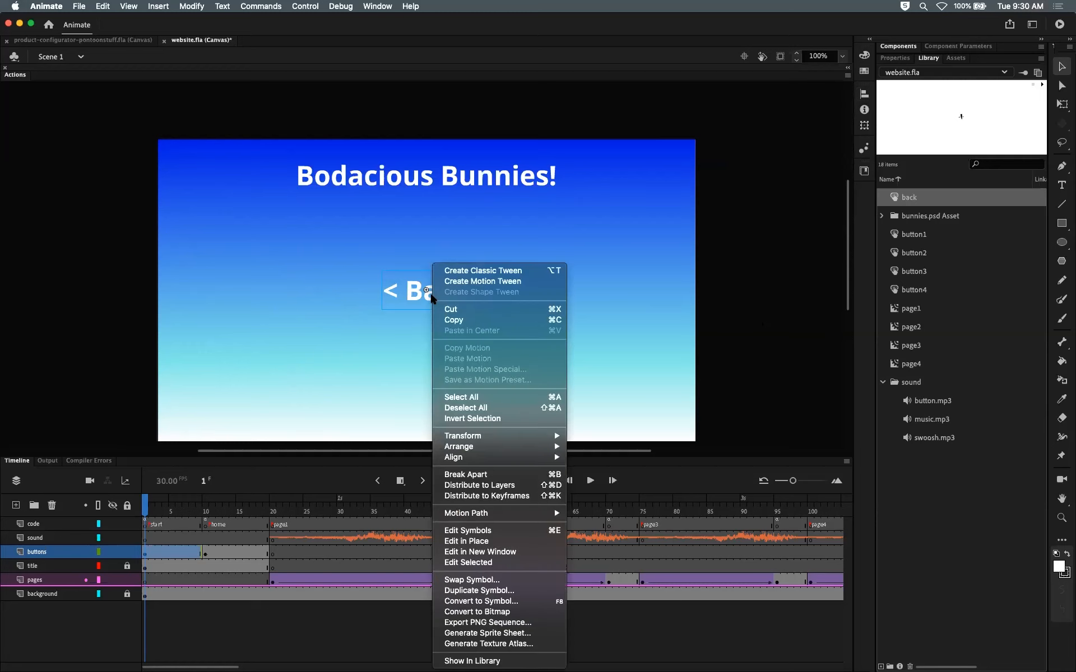
click(480, 590)
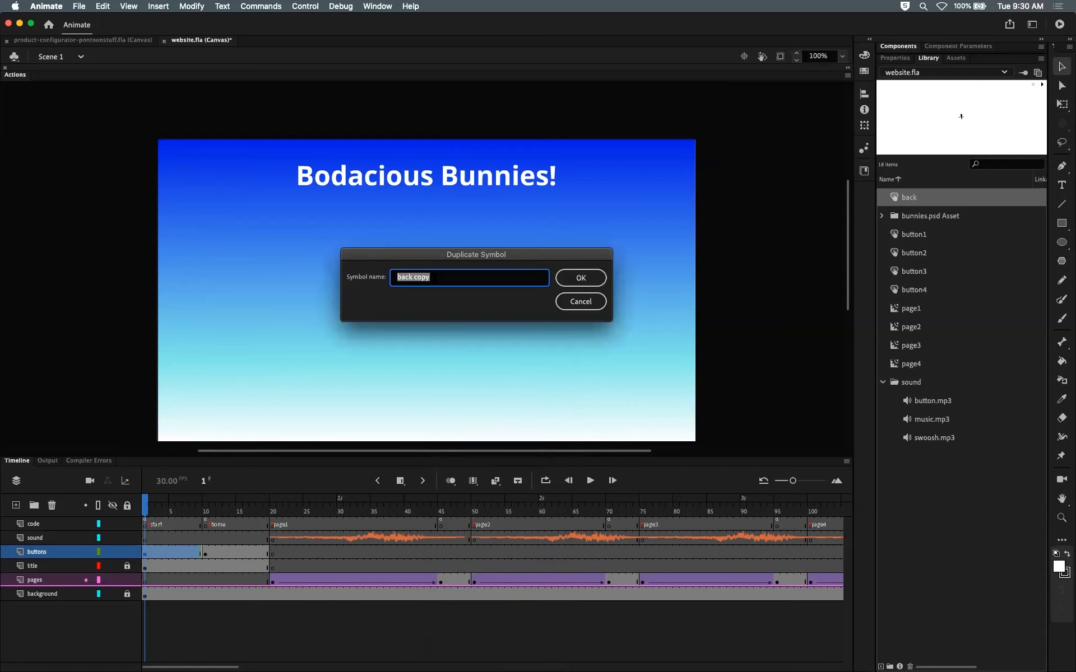
text(start)
key(Return)
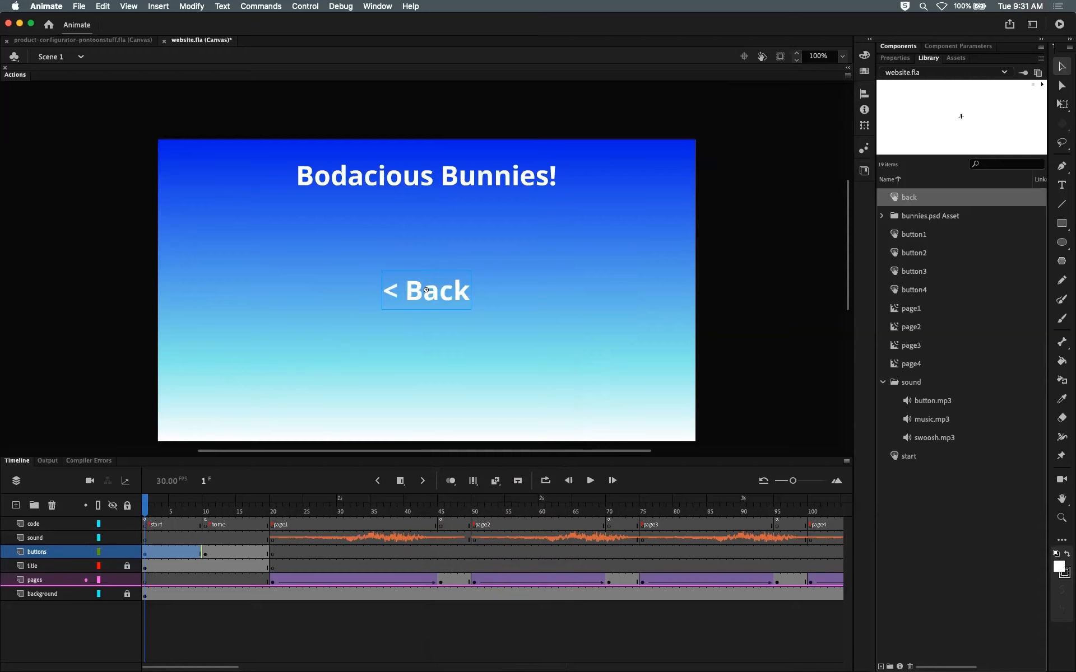
Step: Open the start button symbol for editing and select its text field
click(922, 250)
click(913, 197)
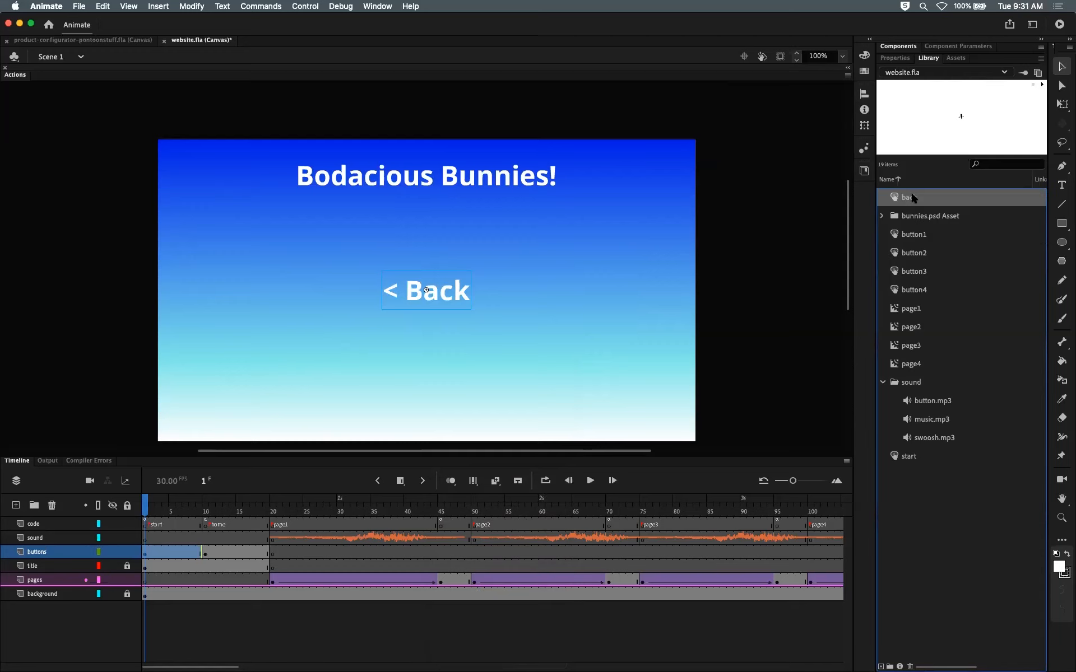
click(896, 456)
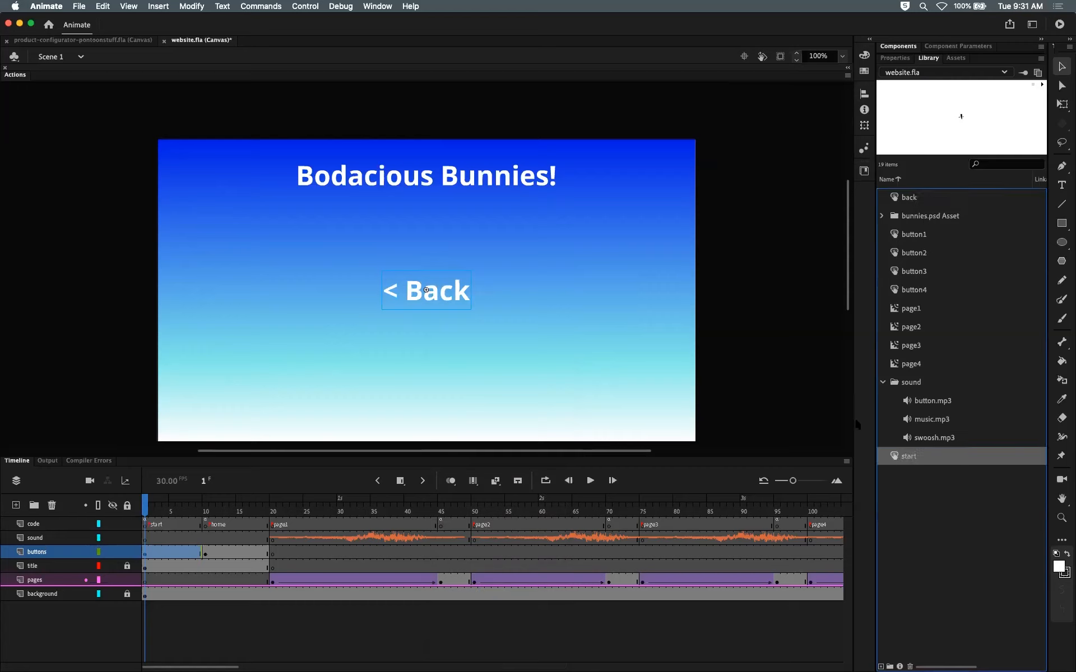
double_click(442, 292)
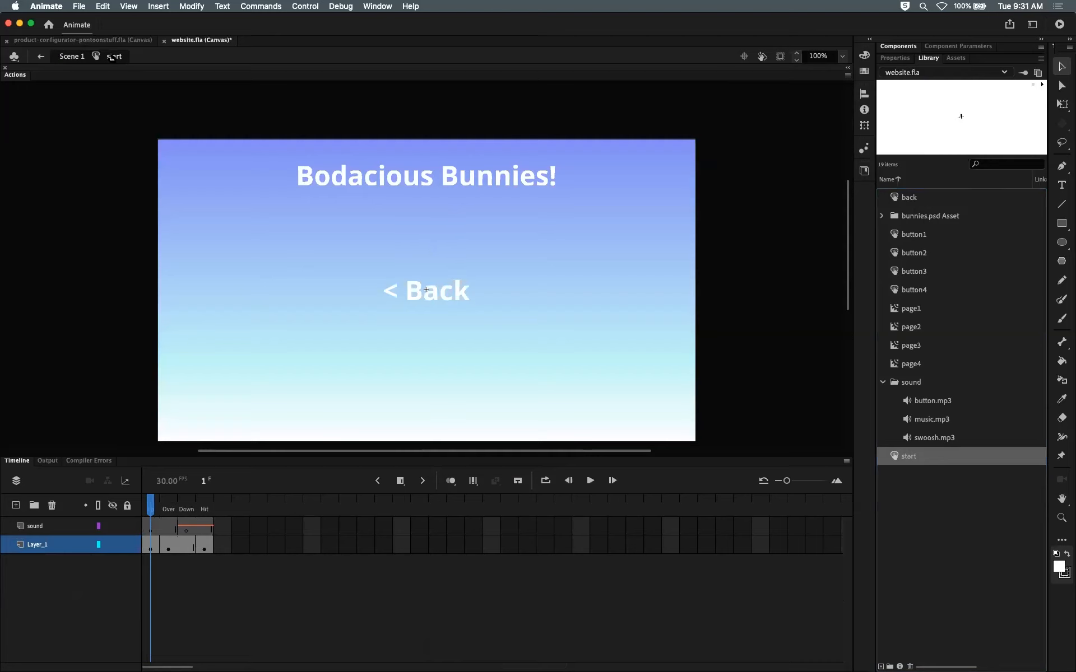
click(446, 298)
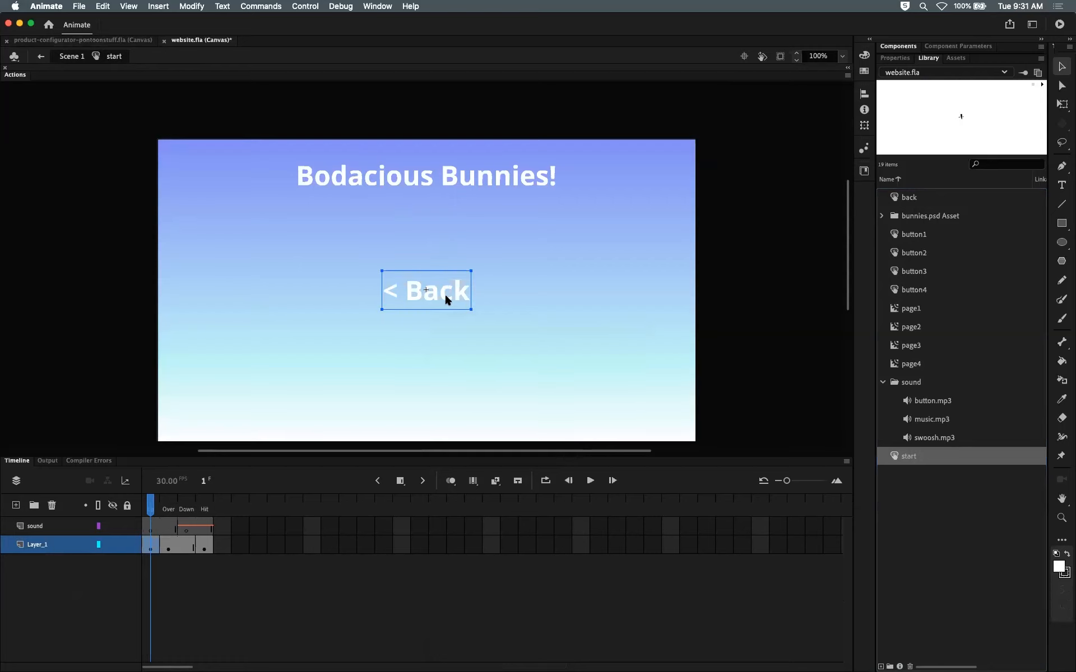
click(895, 58)
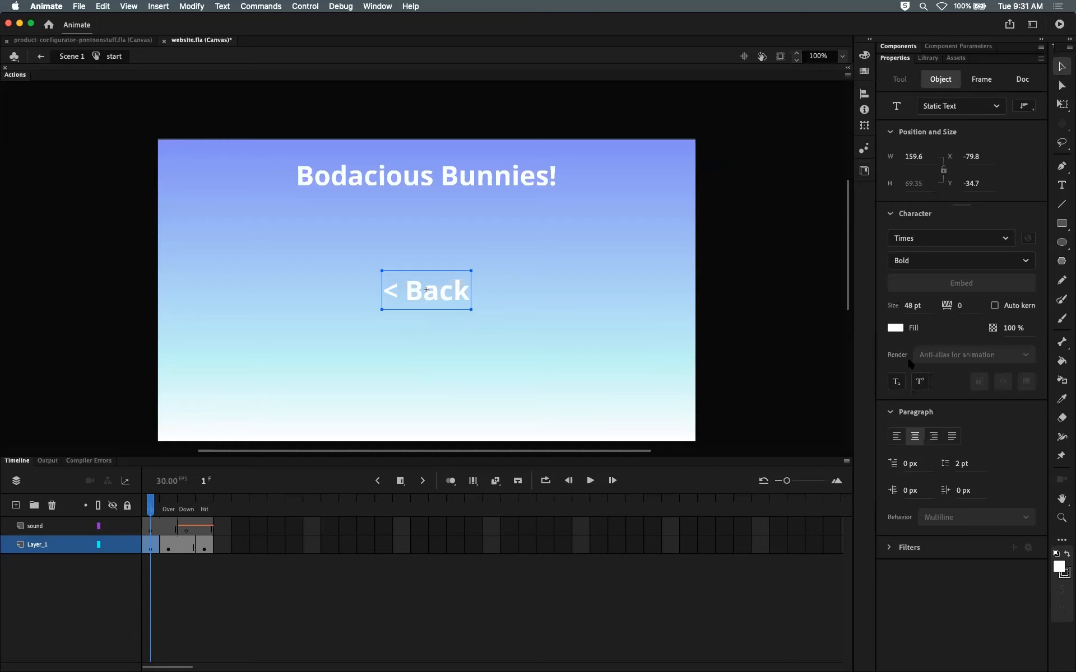
Step: Replace the Up frame's button text with Start >
double_click(459, 291)
drag(466, 291, 368, 291)
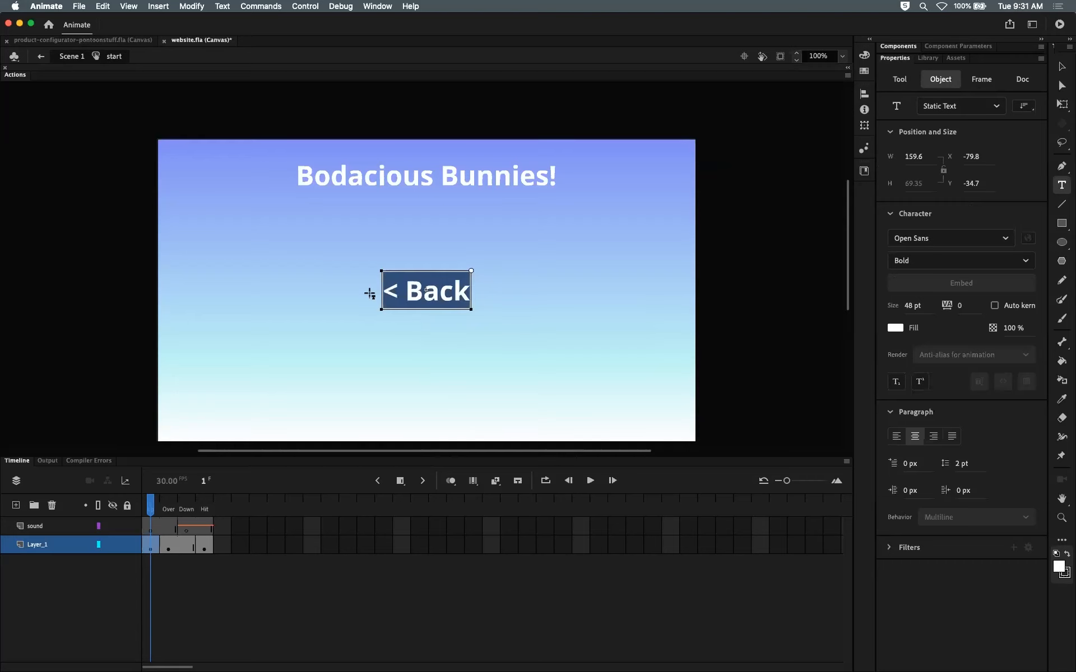
text(Start >)
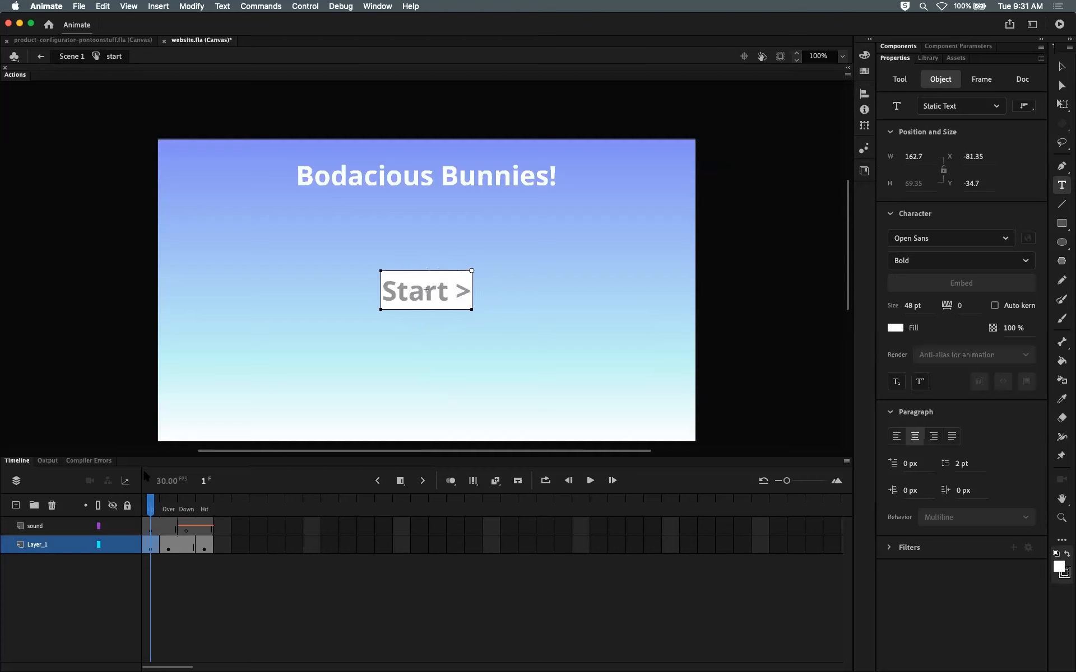
Step: Replace the Over frame's button text with Start > and scrub through the button's Down and Up frames
drag(151, 501, 170, 501)
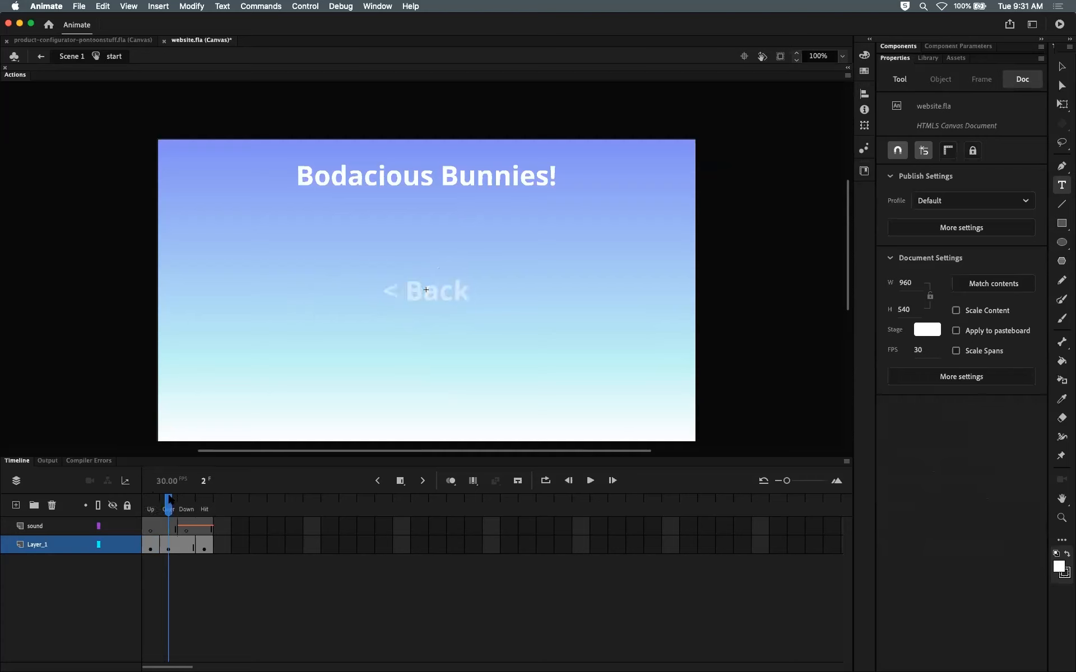
click(440, 297)
drag(466, 297, 385, 295)
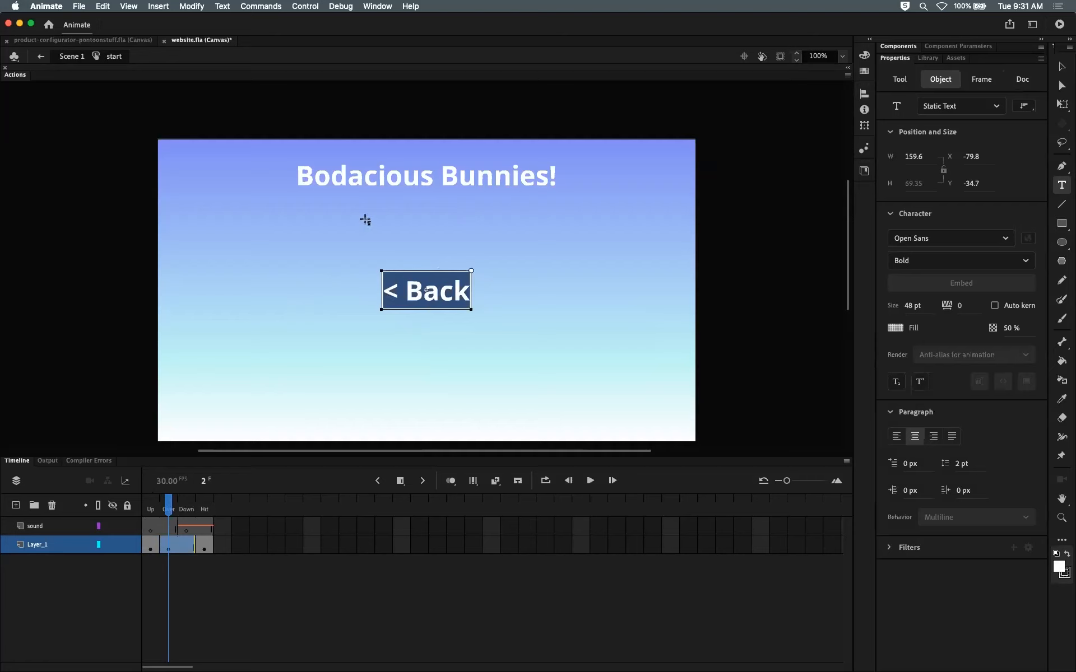
text(Start >)
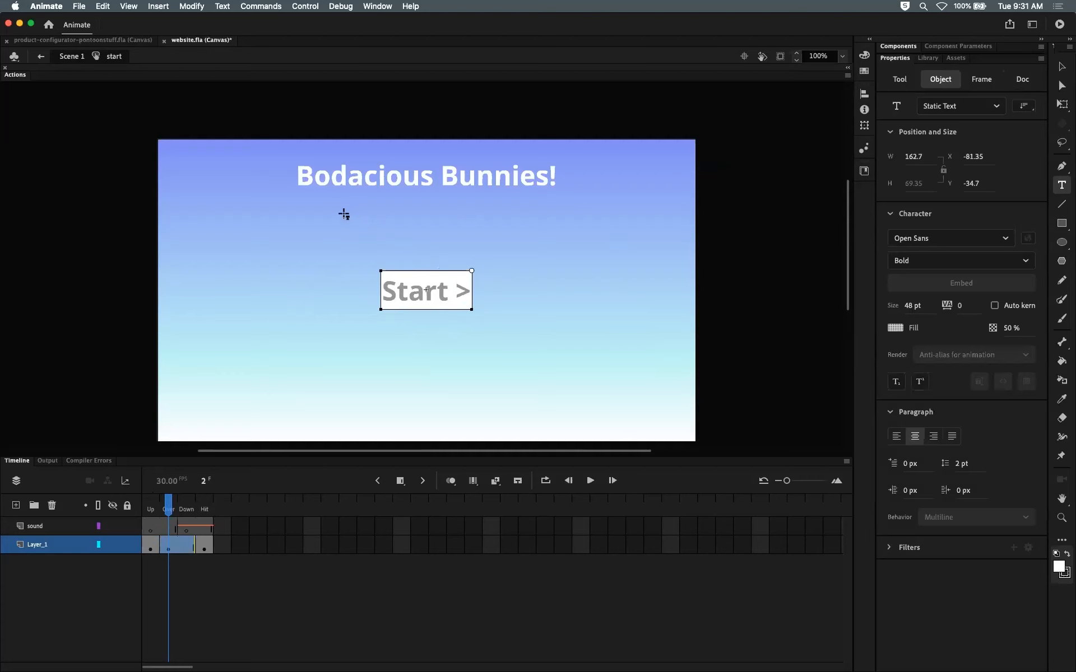
click(171, 508)
mouse_move(172, 507)
mouse_down()
mouse_move(213, 501)
mouse_move(186, 503)
mouse_up()
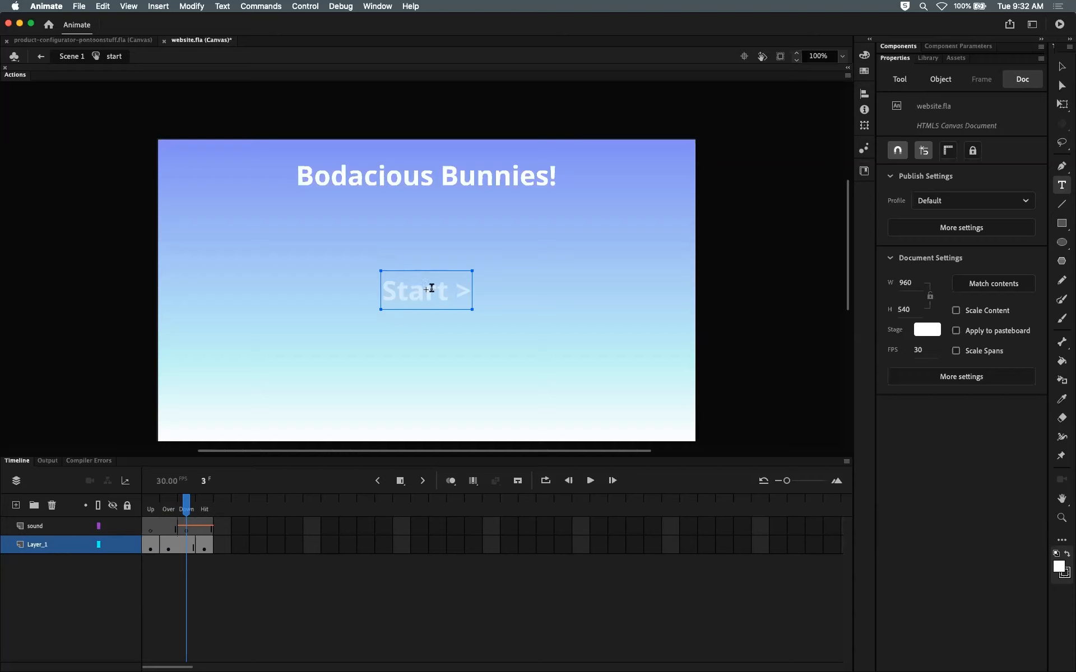
drag(186, 504, 158, 511)
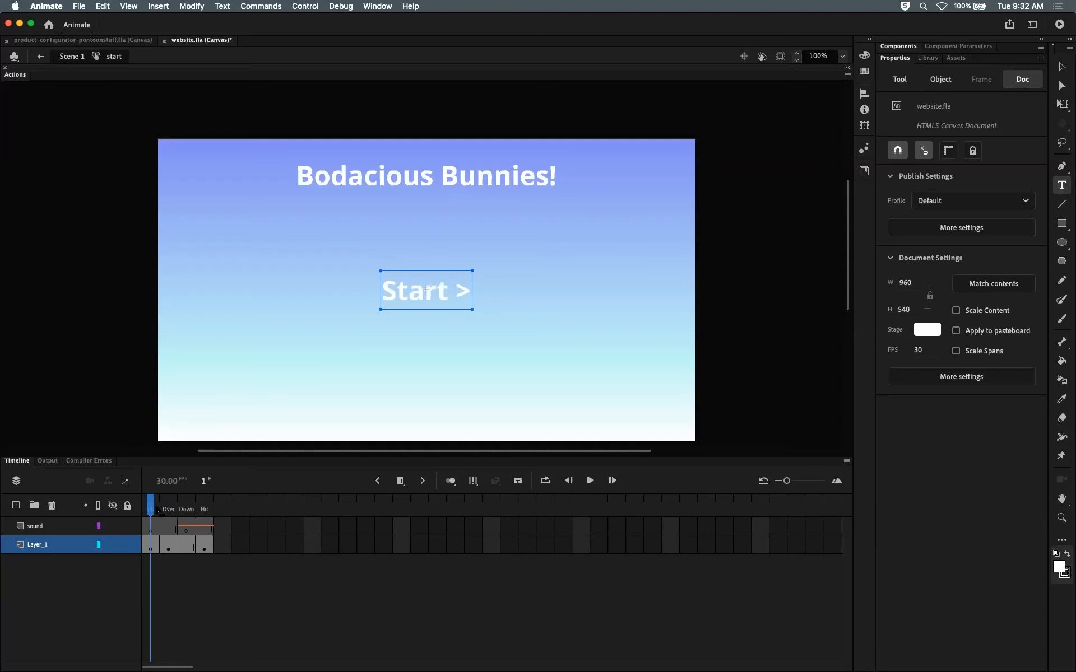
Step: Return to the main scene and give the Start button instance the instance name start
click(82, 56)
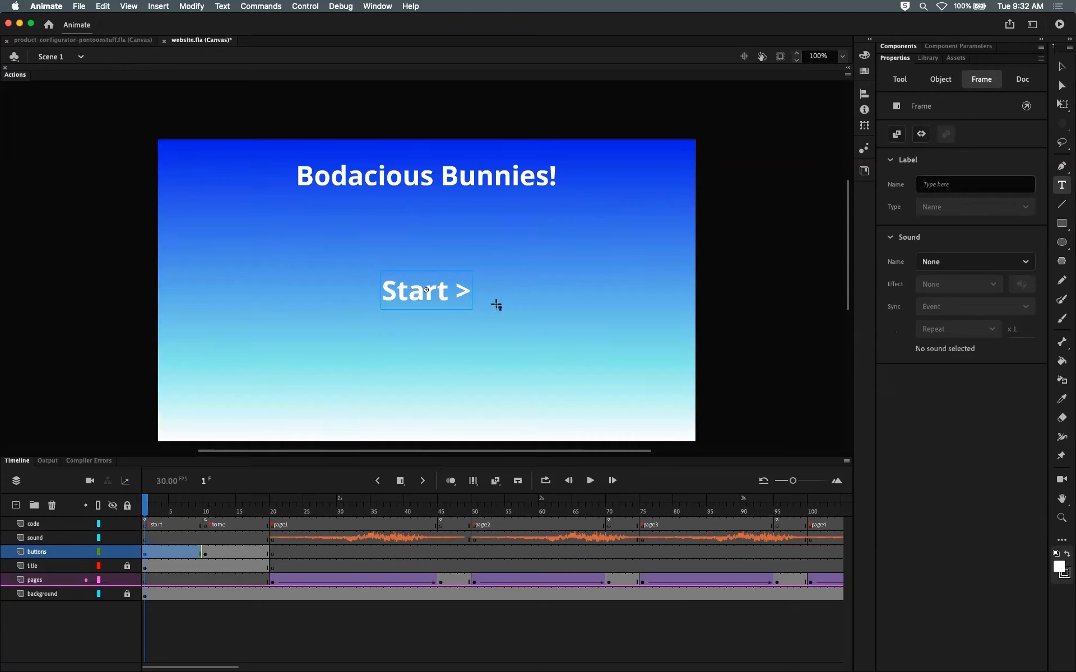
click(438, 301)
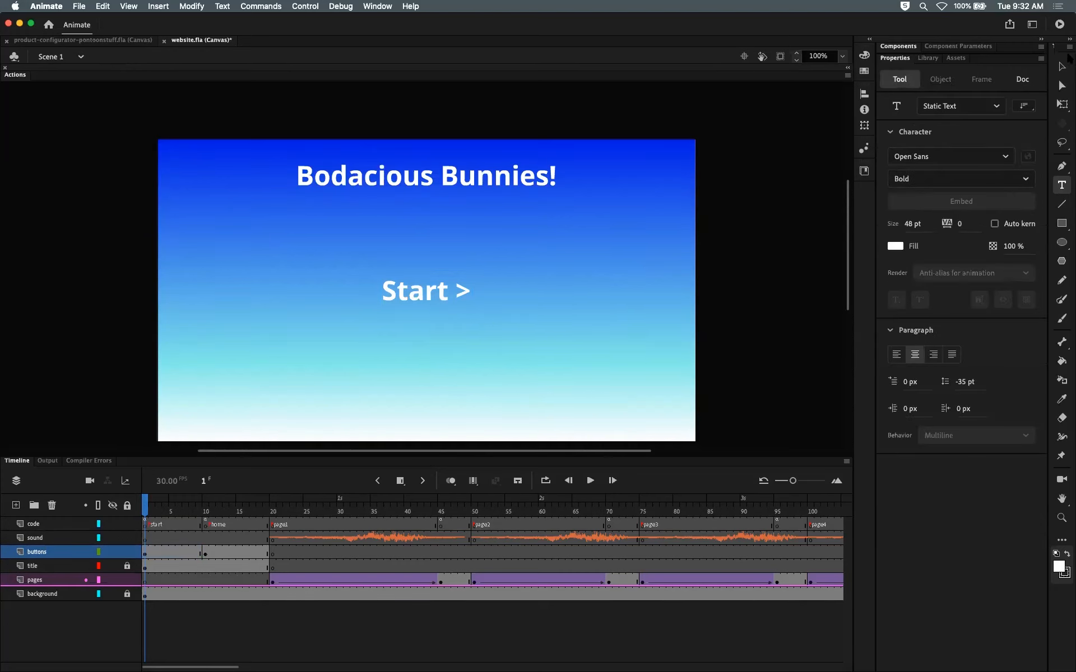
click(1062, 66)
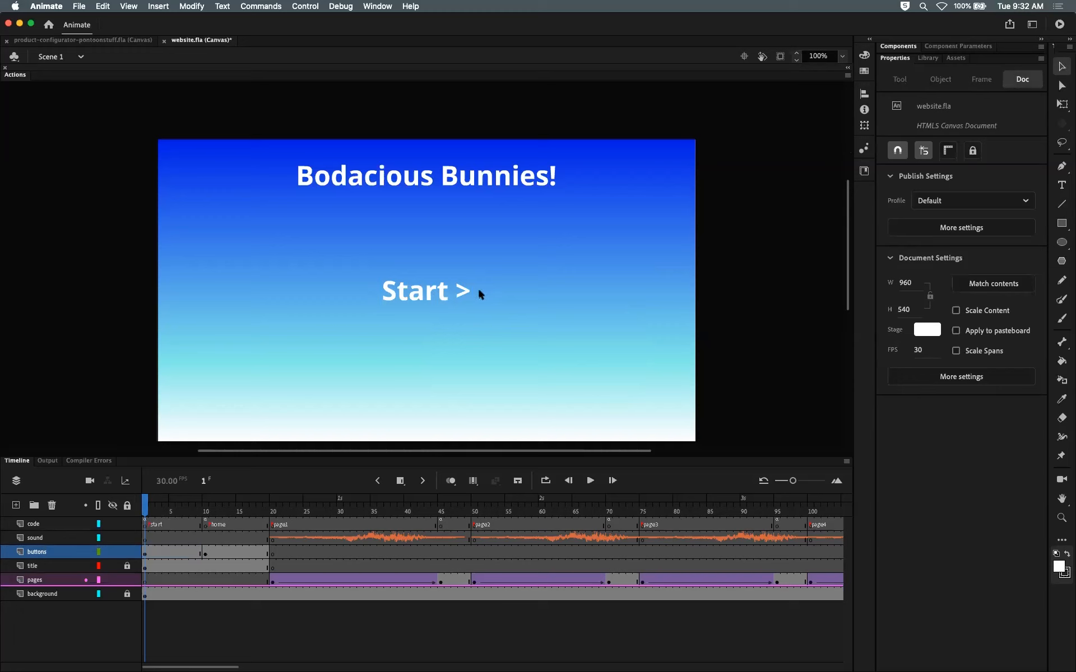
click(442, 291)
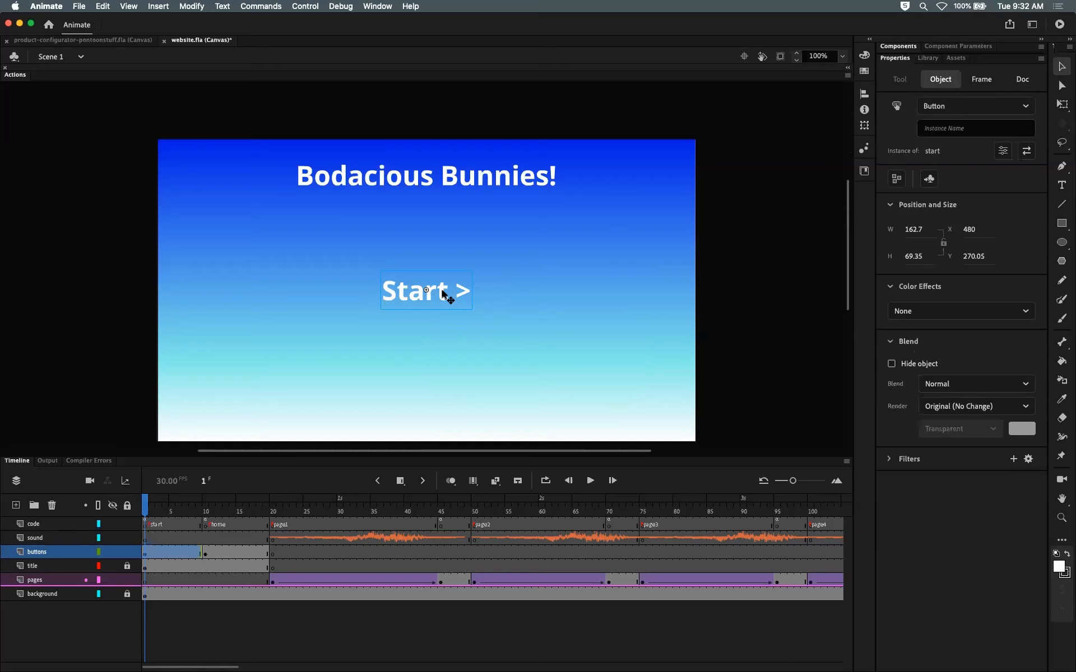
click(977, 128)
text(start)
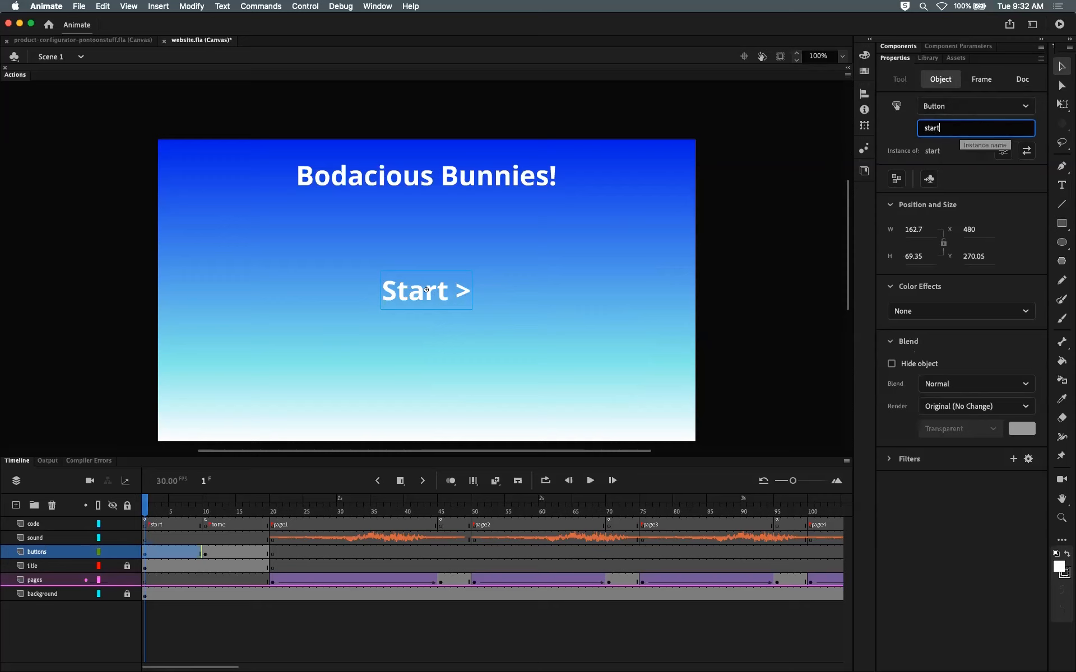
key(Return)
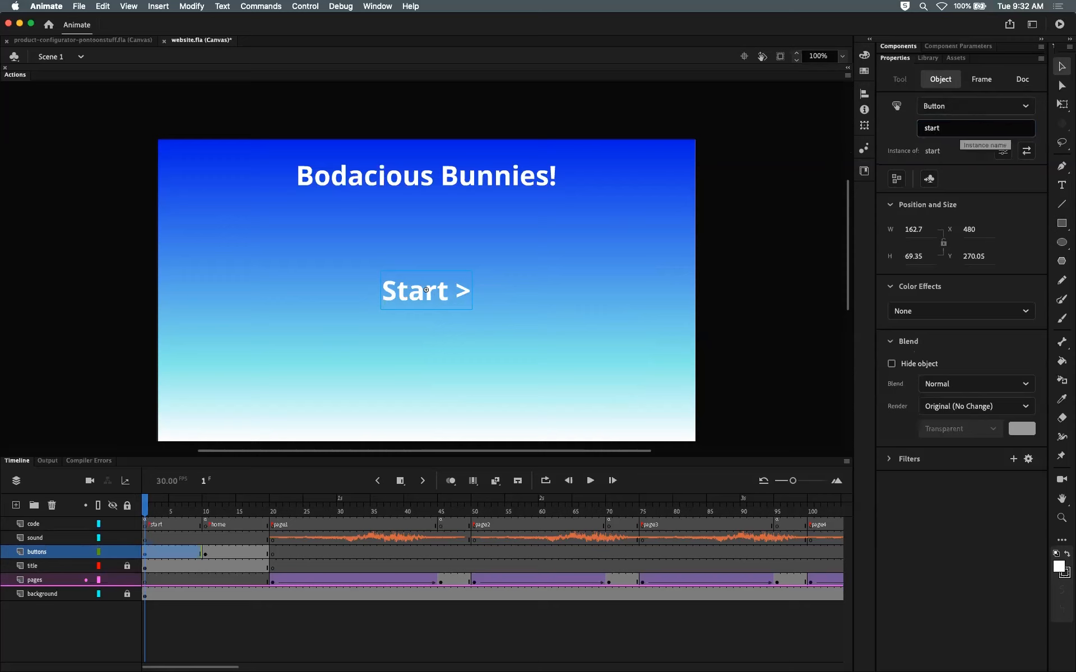
Step: Test the movie in the browser to preview the start frame
click(574, 295)
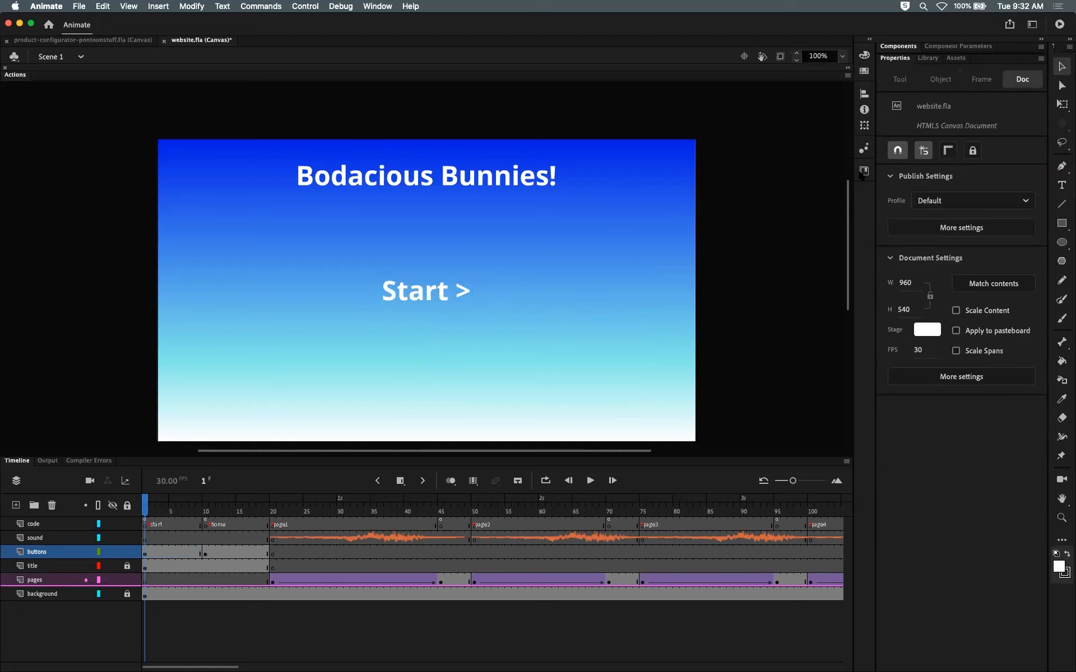
click(426, 291)
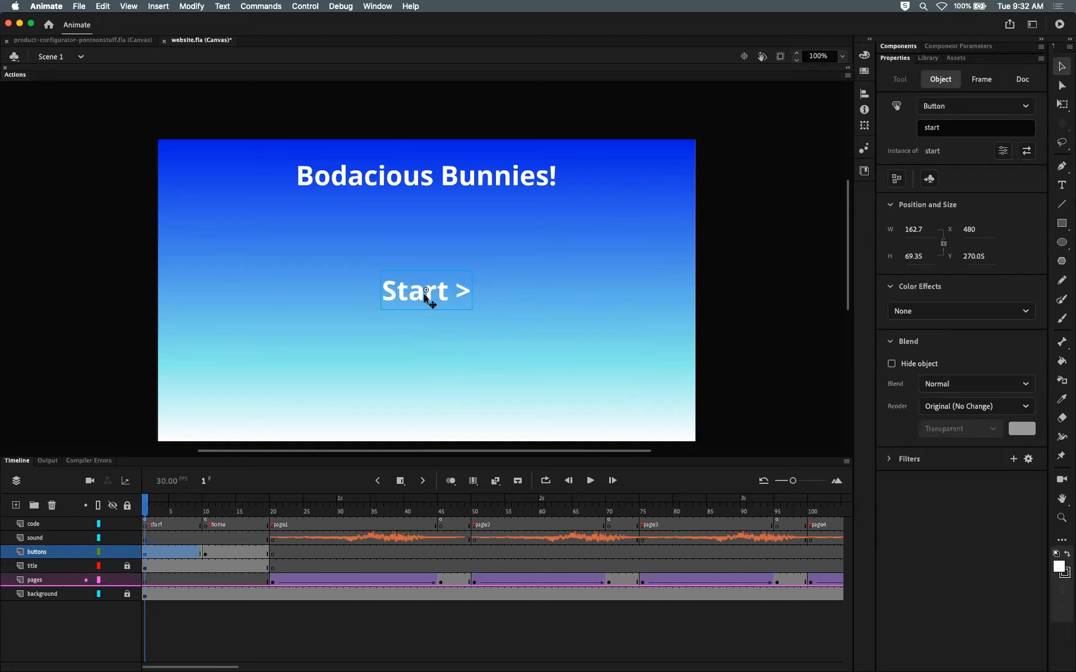
click(371, 338)
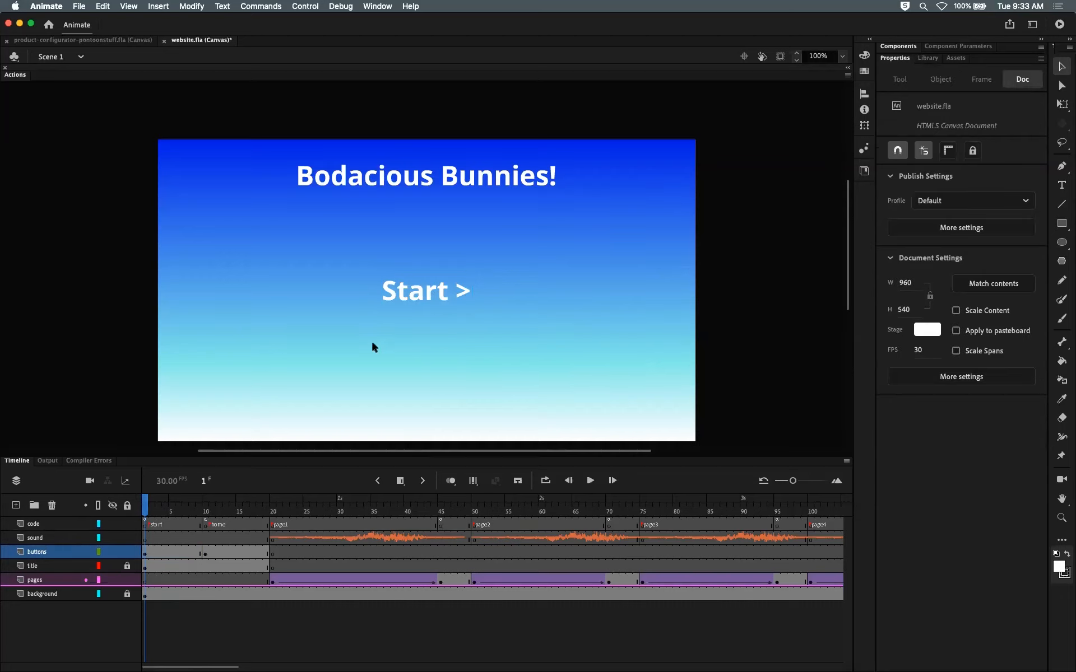
key(super+Return)
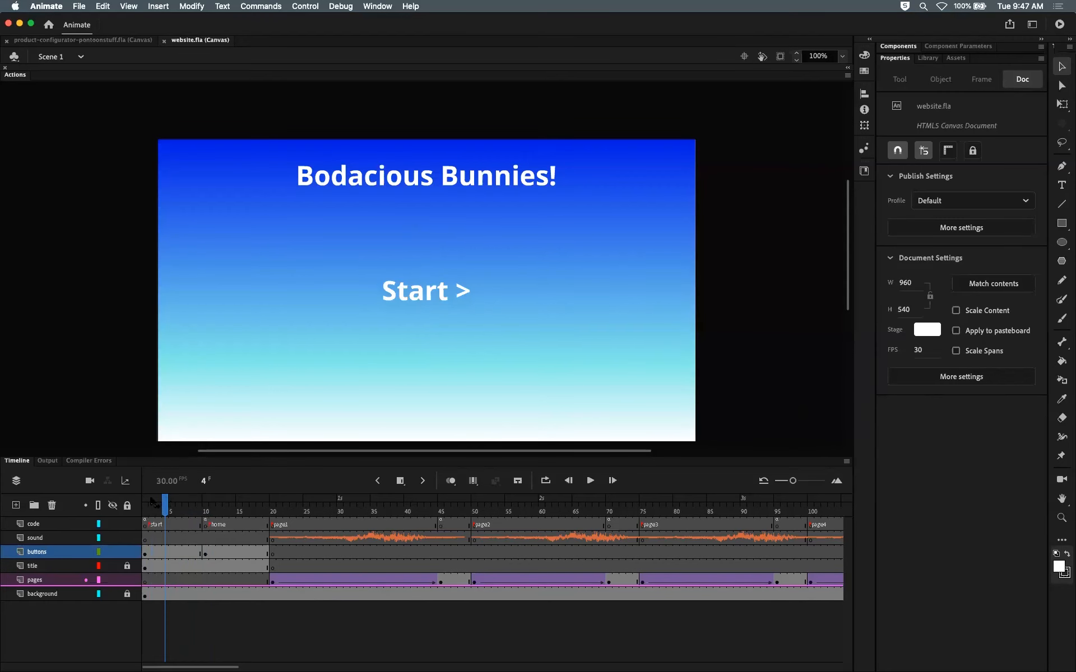
click(156, 500)
mouse_move(160, 501)
mouse_down()
mouse_move(199, 499)
mouse_move(140, 499)
mouse_move(201, 498)
mouse_move(134, 502)
mouse_move(146, 496)
mouse_up()
Step: Scrub between the start and home frames and inspect the Start button's instance name
mouse_move(144, 499)
mouse_down()
mouse_move(188, 501)
mouse_move(150, 514)
mouse_move(214, 510)
mouse_move(145, 517)
mouse_up()
click(206, 506)
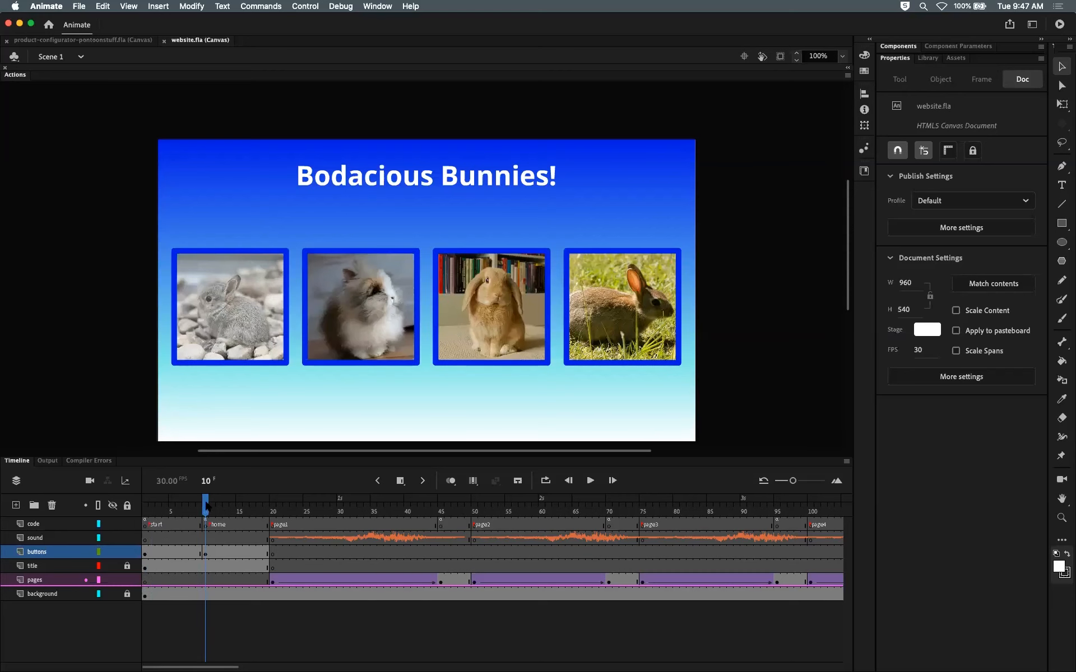
drag(206, 506, 145, 506)
click(419, 304)
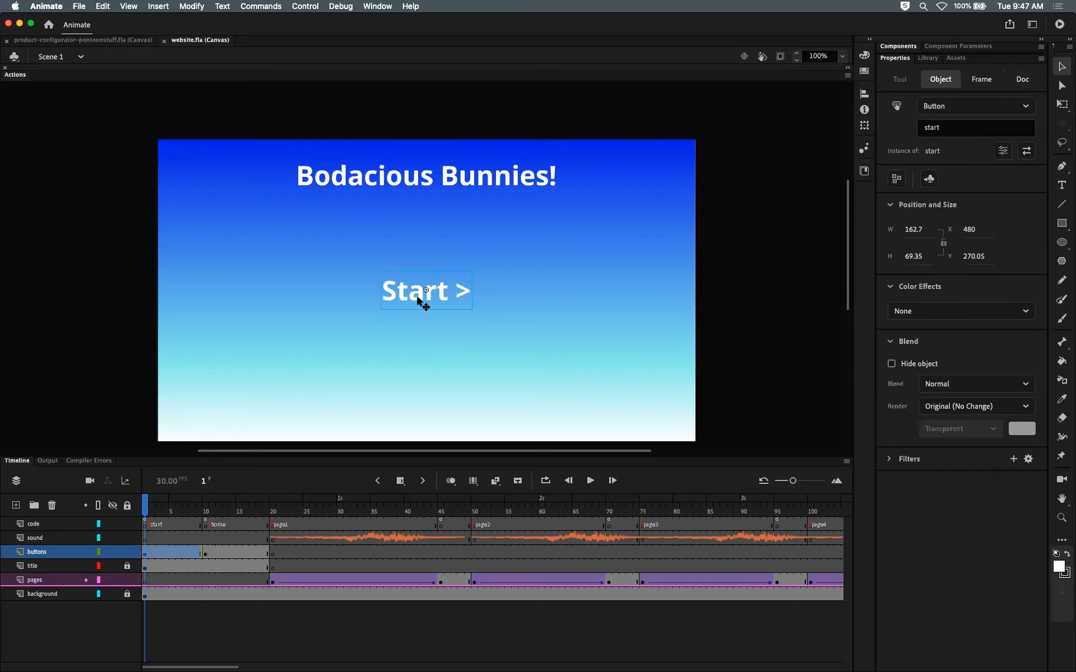
click(956, 128)
drag(956, 128, 914, 126)
click(974, 126)
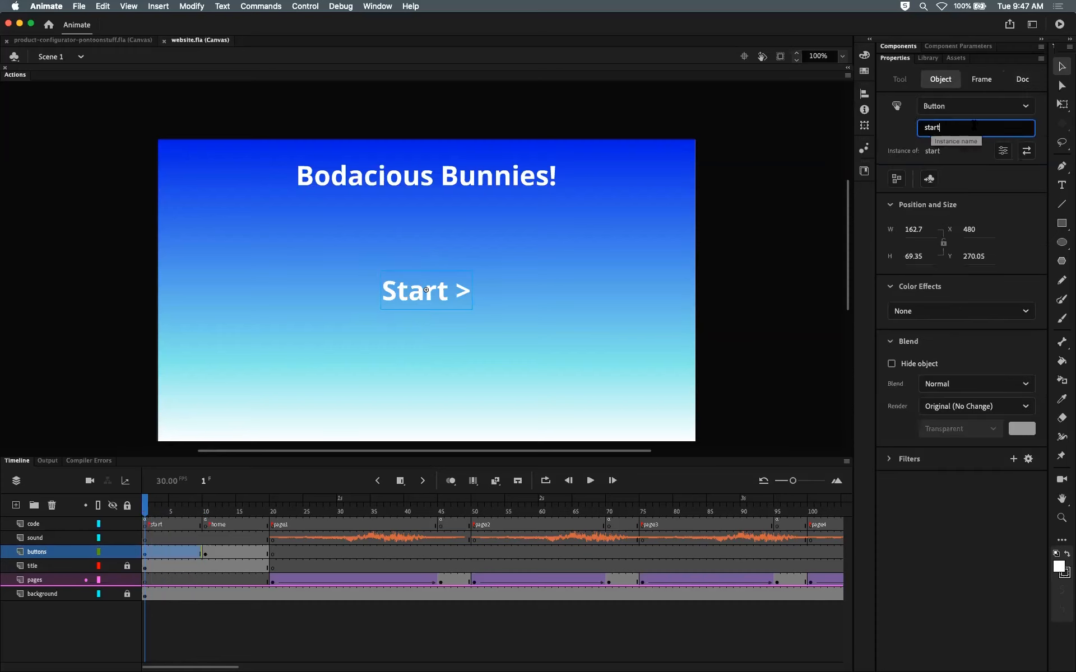
Step: Open the home frame's code and select the button1 click handler
click(147, 524)
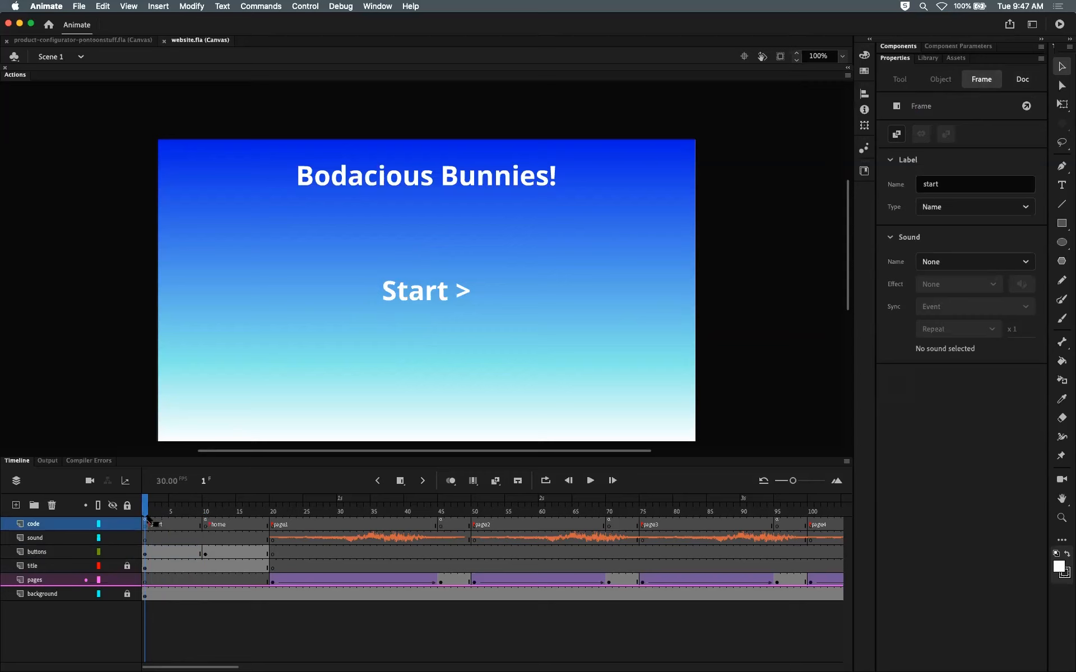
click(144, 506)
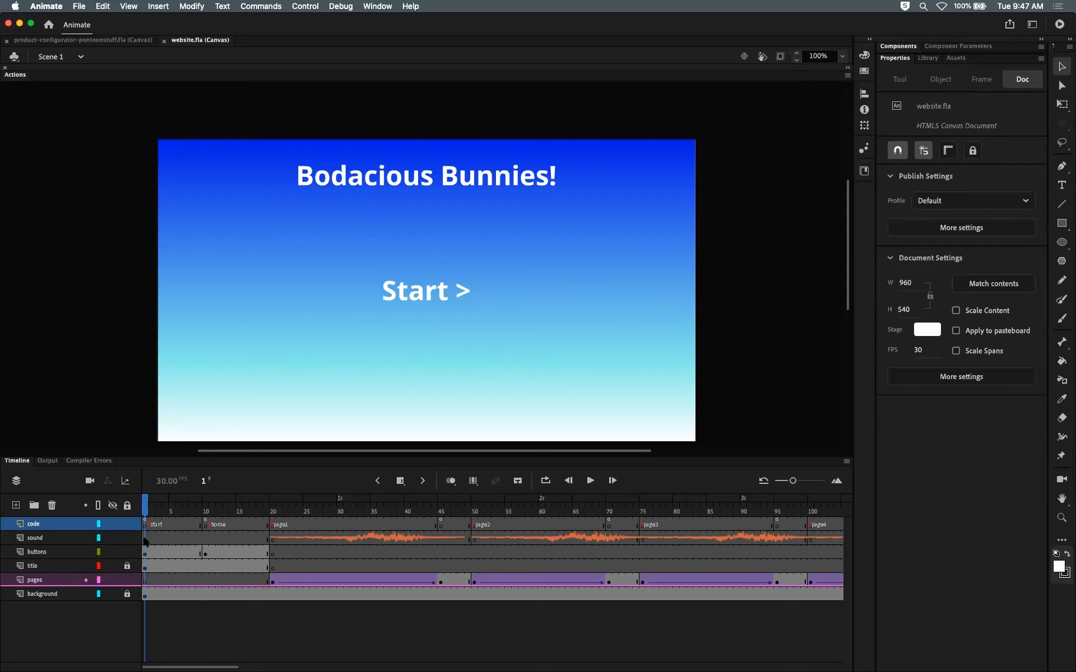
click(206, 524)
click(15, 75)
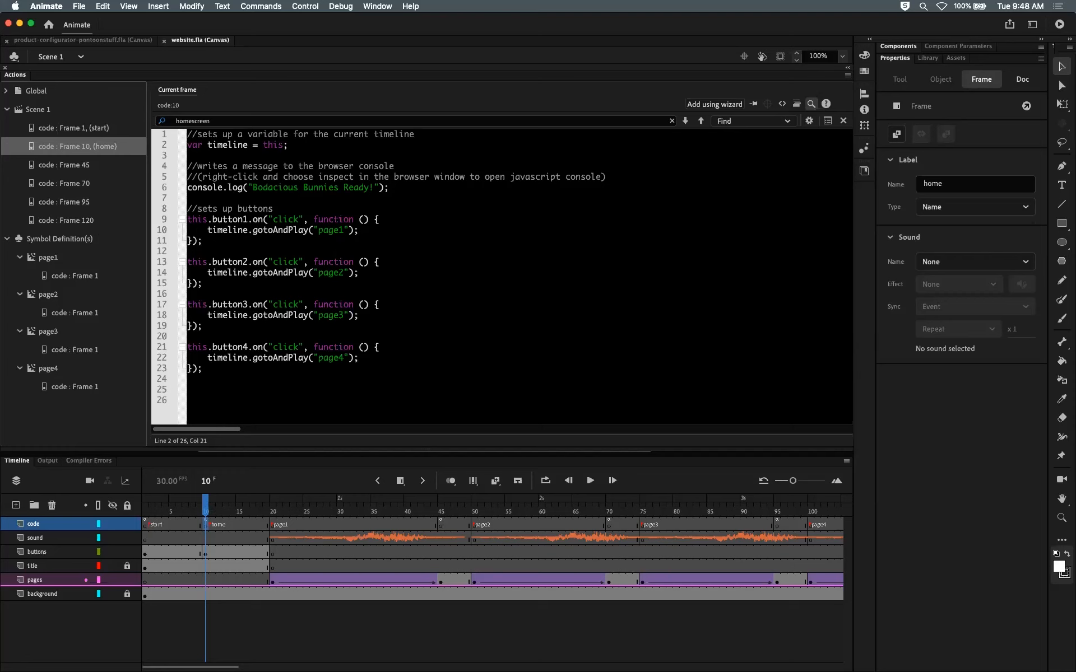
click(186, 223)
key(super+c)
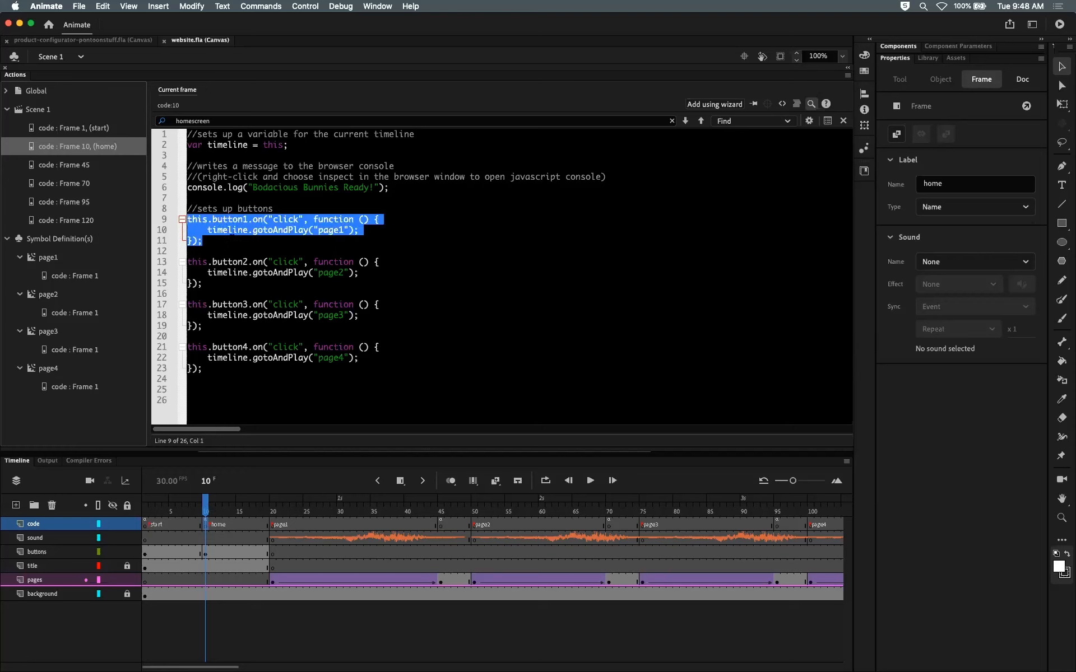
Step: Compare the code on the start frame with the code on the home frame
click(146, 521)
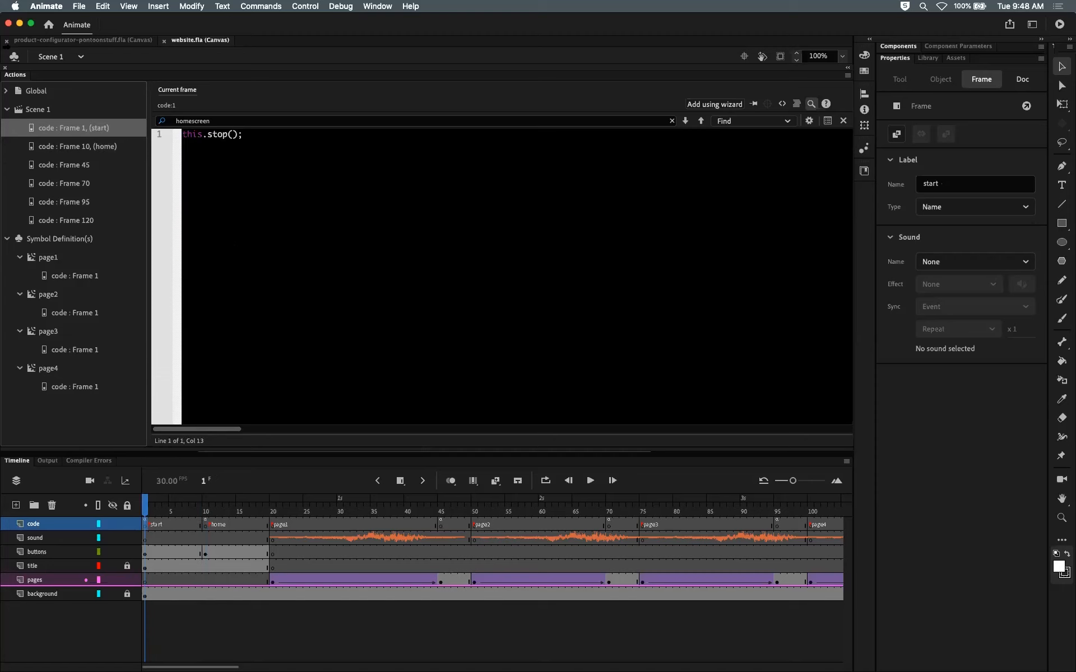
double_click(14, 74)
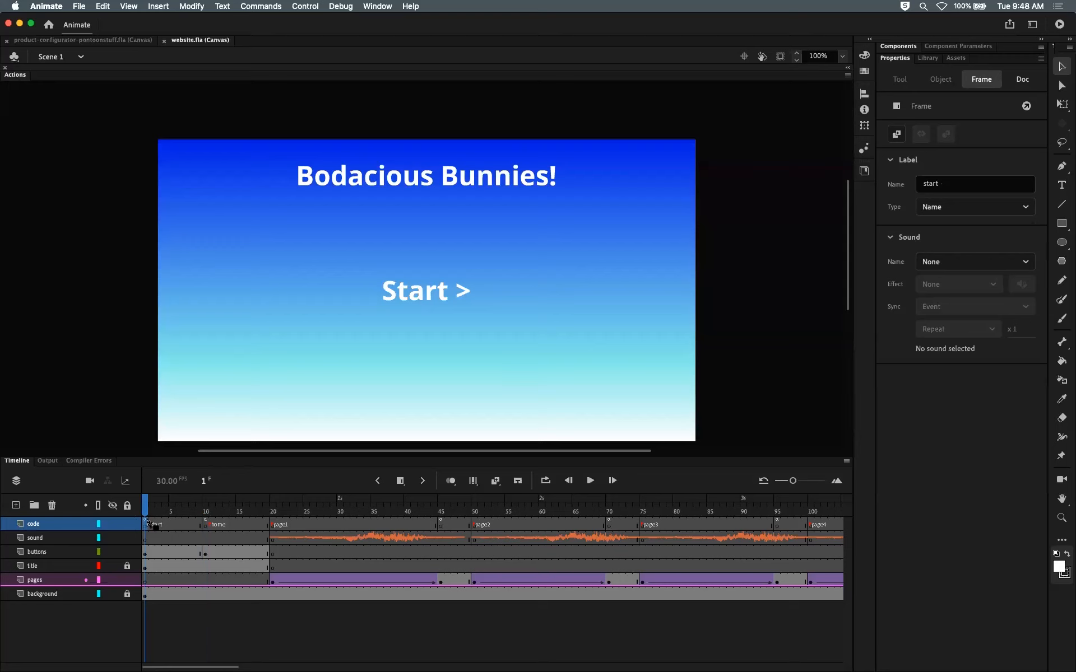
click(205, 553)
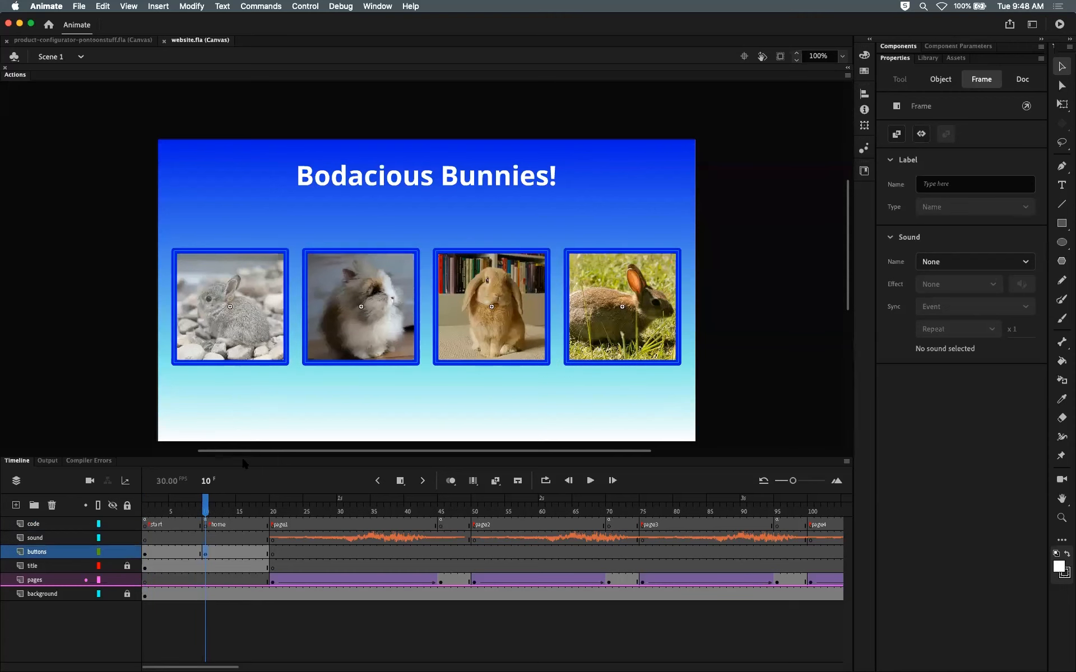
click(207, 525)
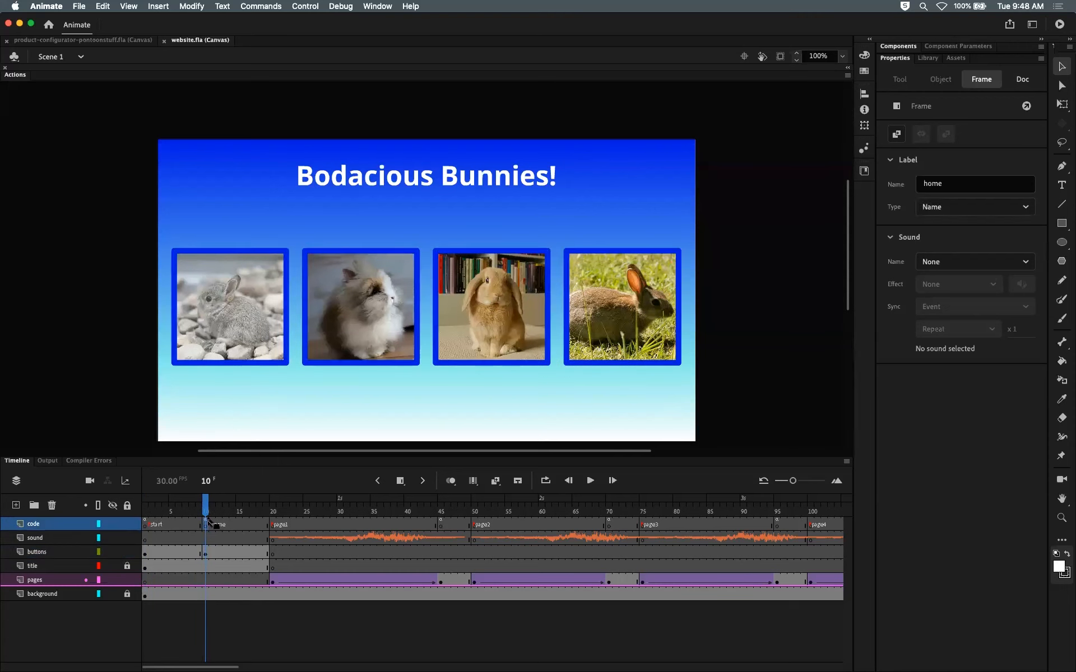
click(22, 75)
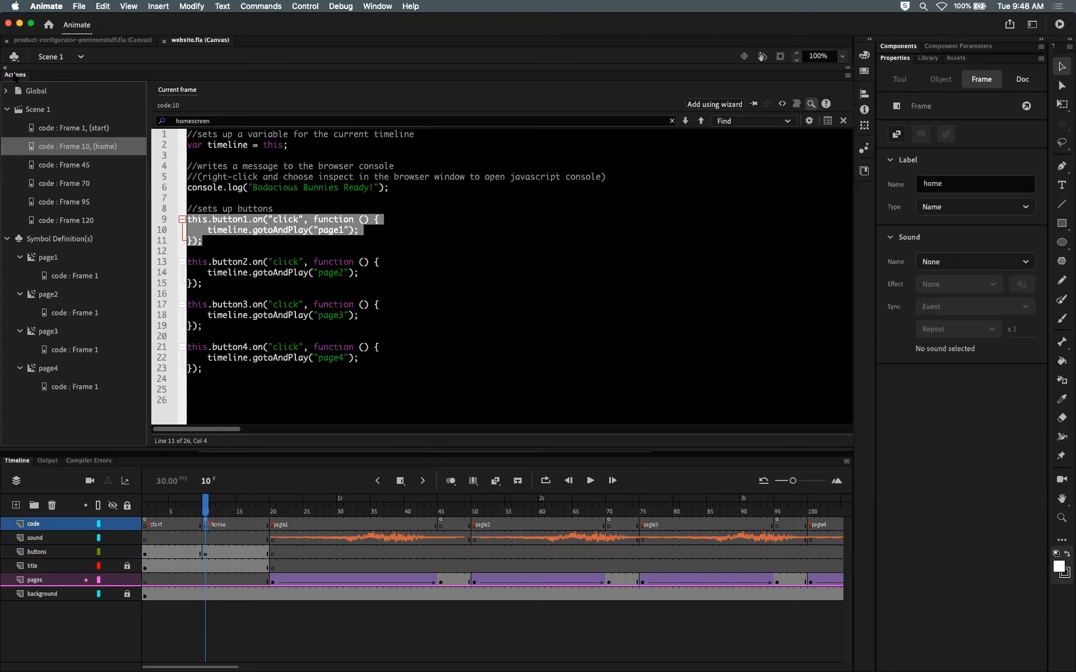
Step: Paste the click handler below this.stop(); in the start frame's code
click(141, 515)
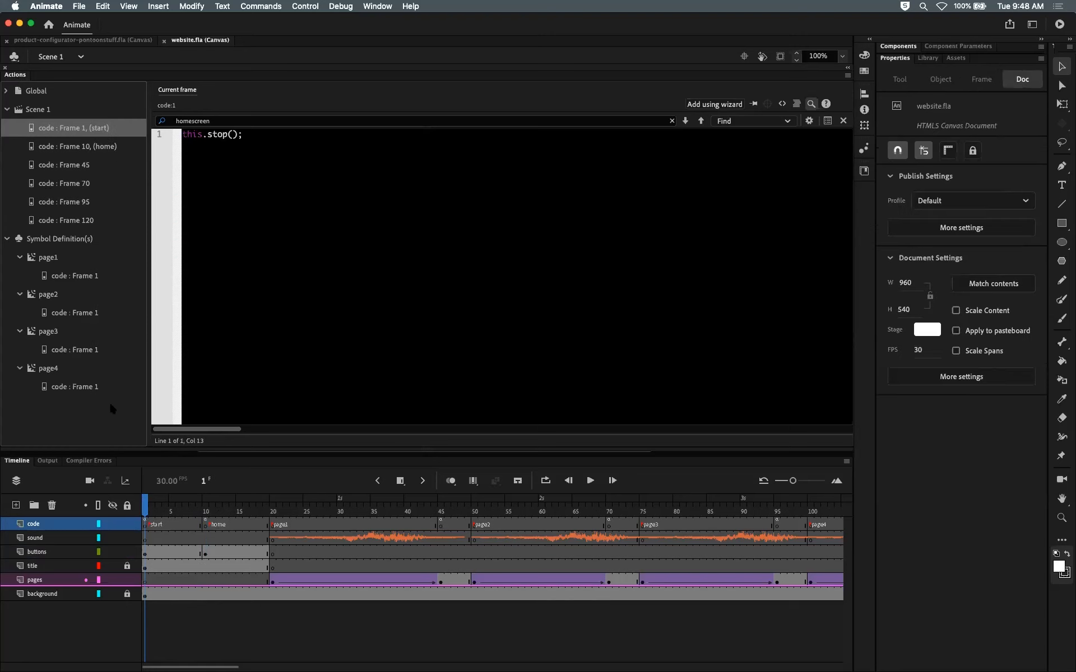
double_click(9, 75)
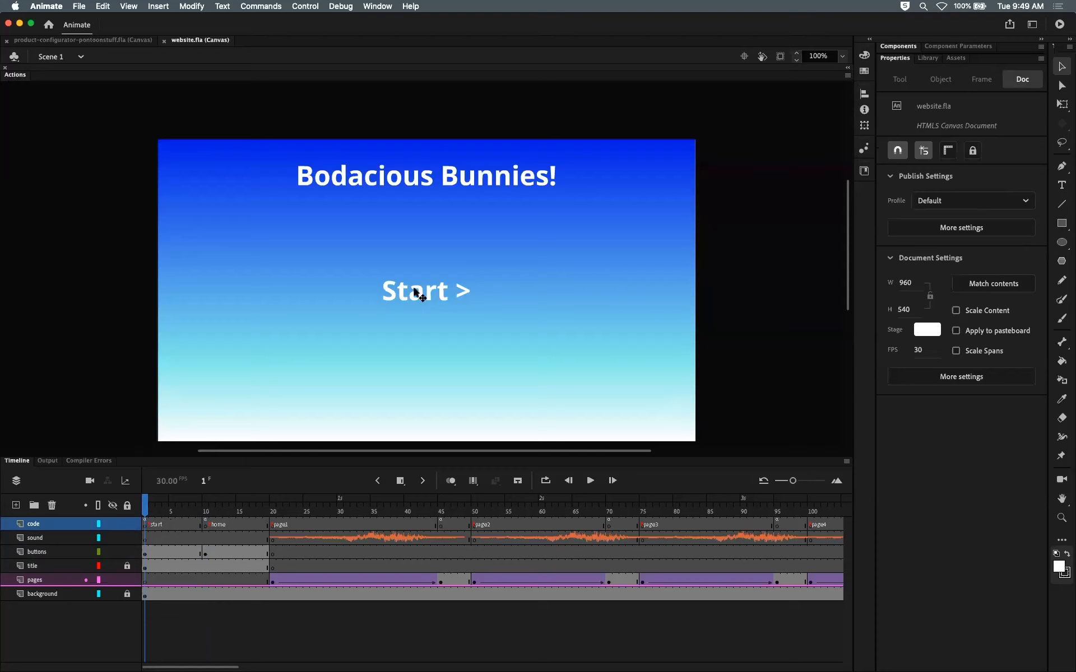
click(147, 524)
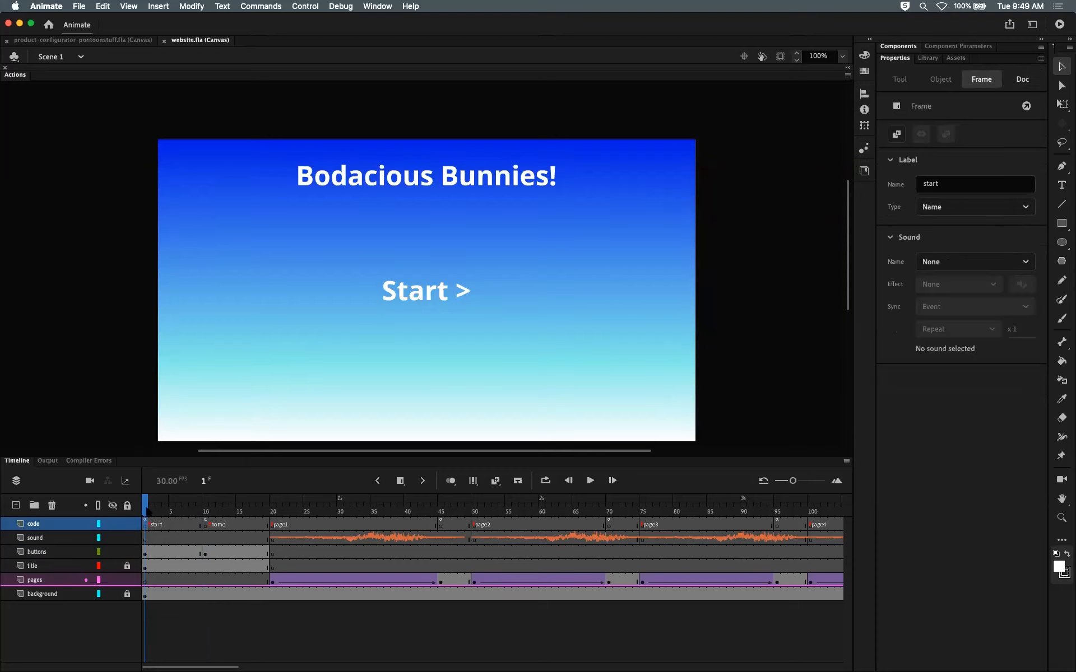
click(17, 77)
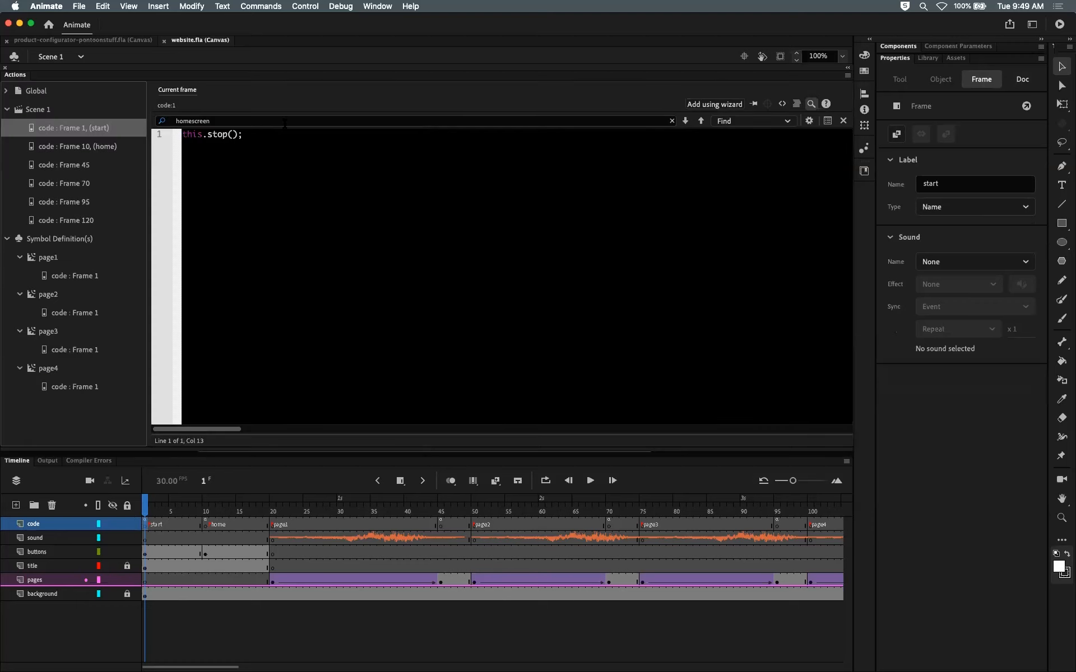
key(Return)
key(Return)
key(super+v)
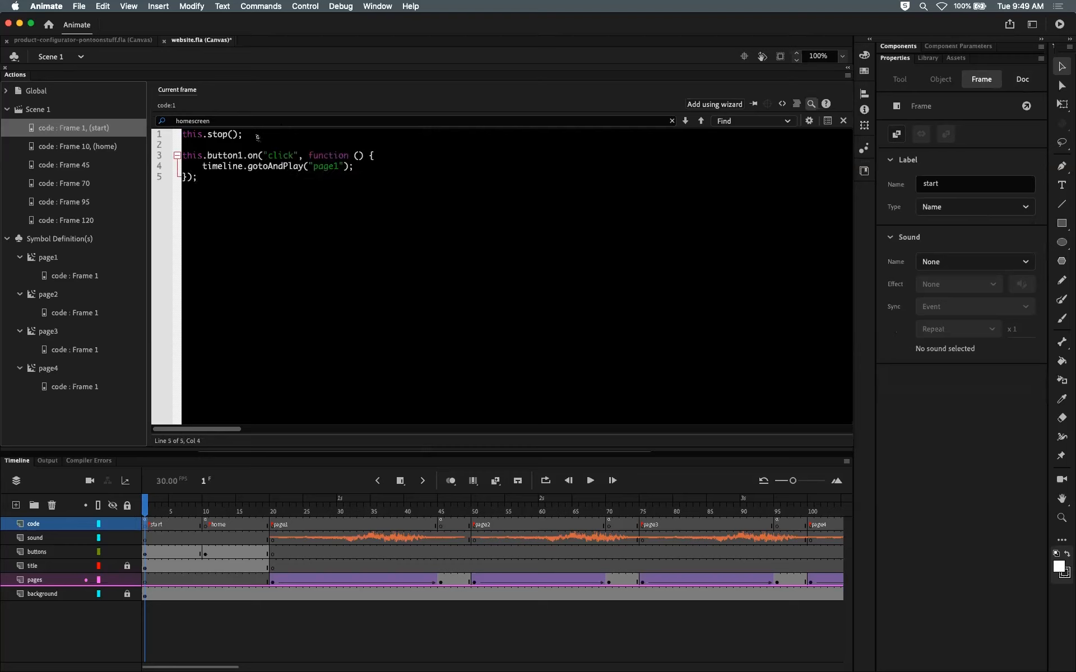
Step: Declare var timeline = this; above the pasted click handler in the start frame's code
click(257, 136)
key(Return)
key(Return)
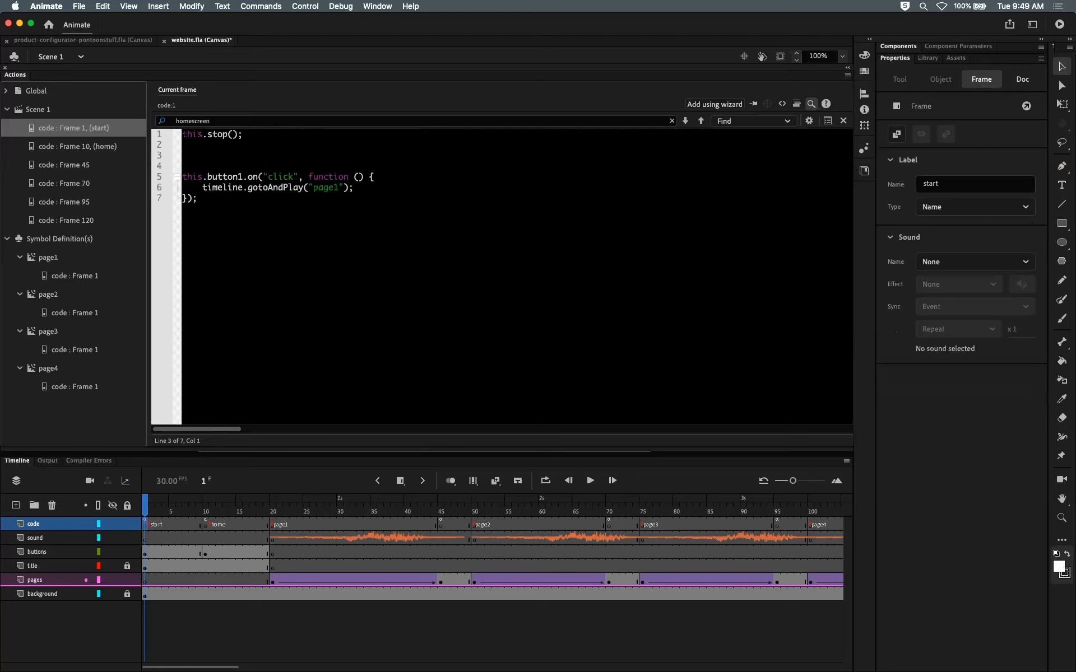
drag(204, 187, 244, 188)
click(183, 155)
text(var timeline = this;)
Step: Compare the timeline variable and handler code between the home and start frames
click(205, 524)
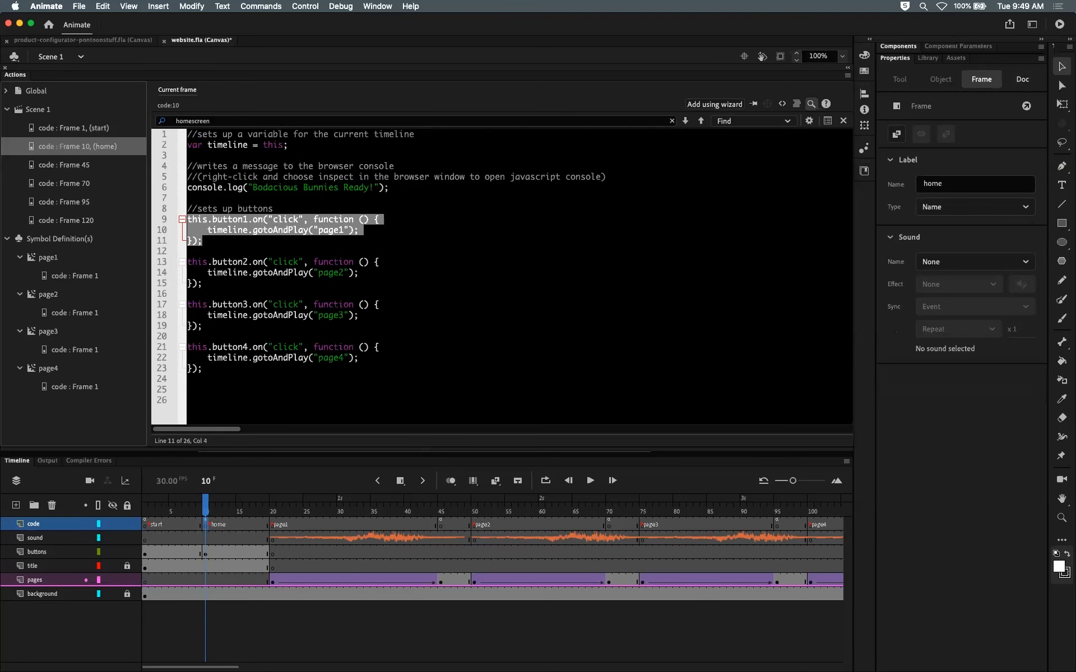
drag(289, 145, 180, 143)
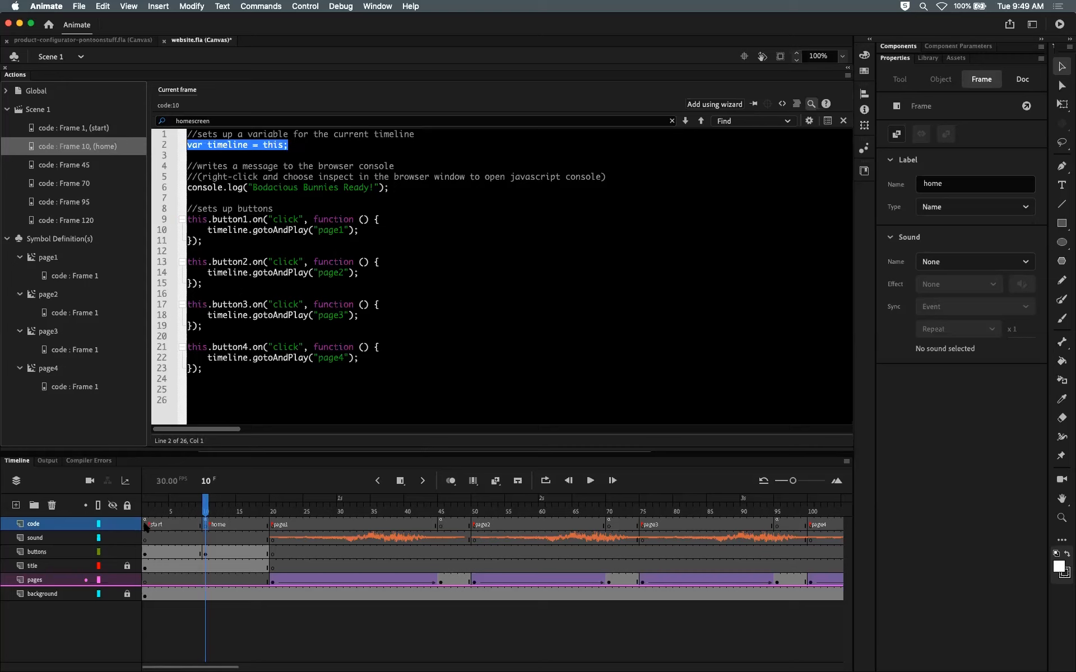
key(Right)
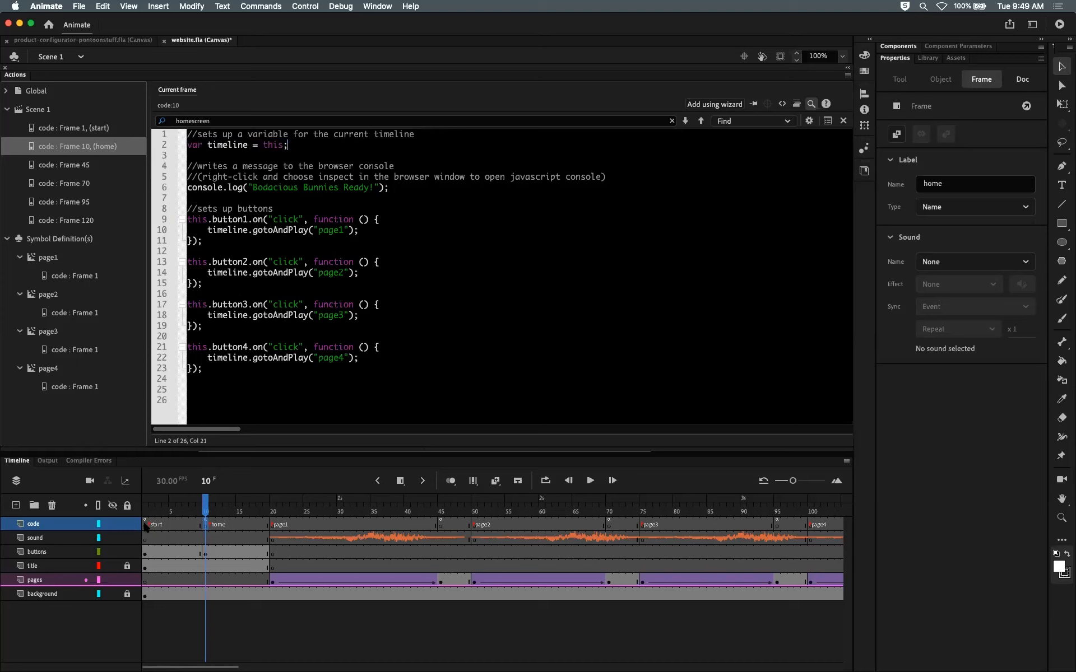
click(145, 526)
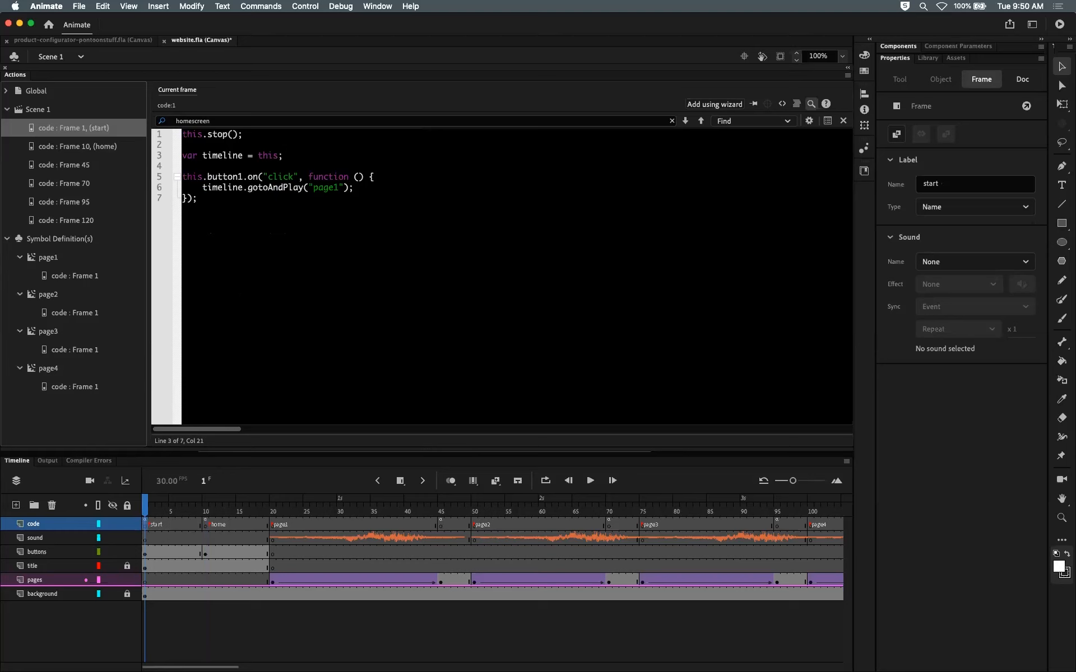
drag(284, 155, 182, 156)
click(222, 156)
double_click(267, 155)
drag(202, 188, 244, 188)
click(285, 156)
drag(182, 175, 197, 199)
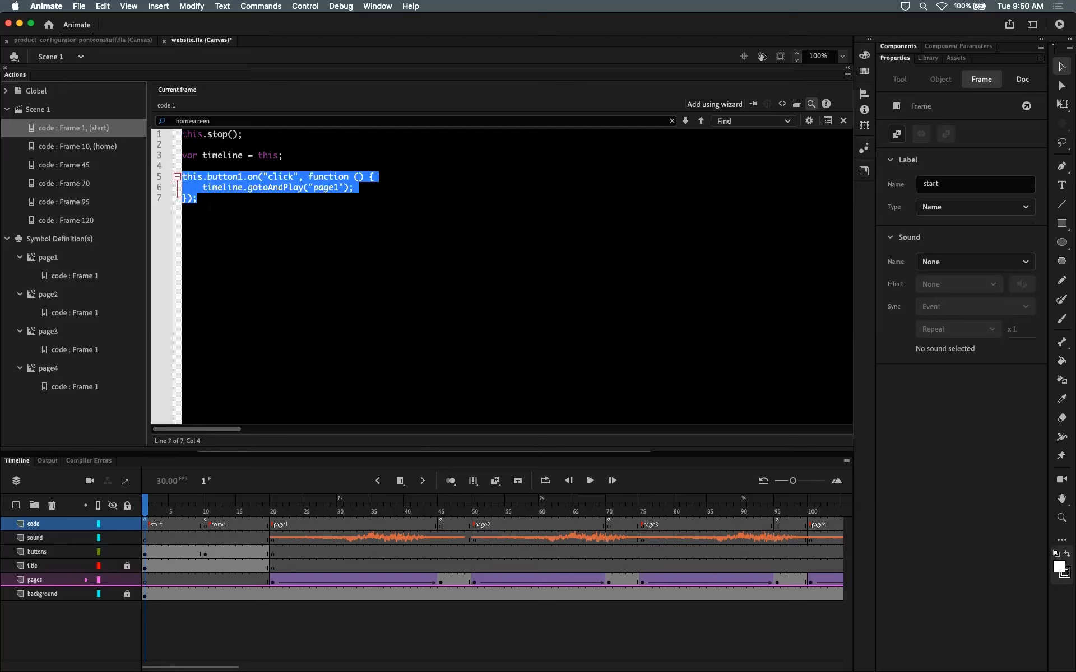
click(198, 198)
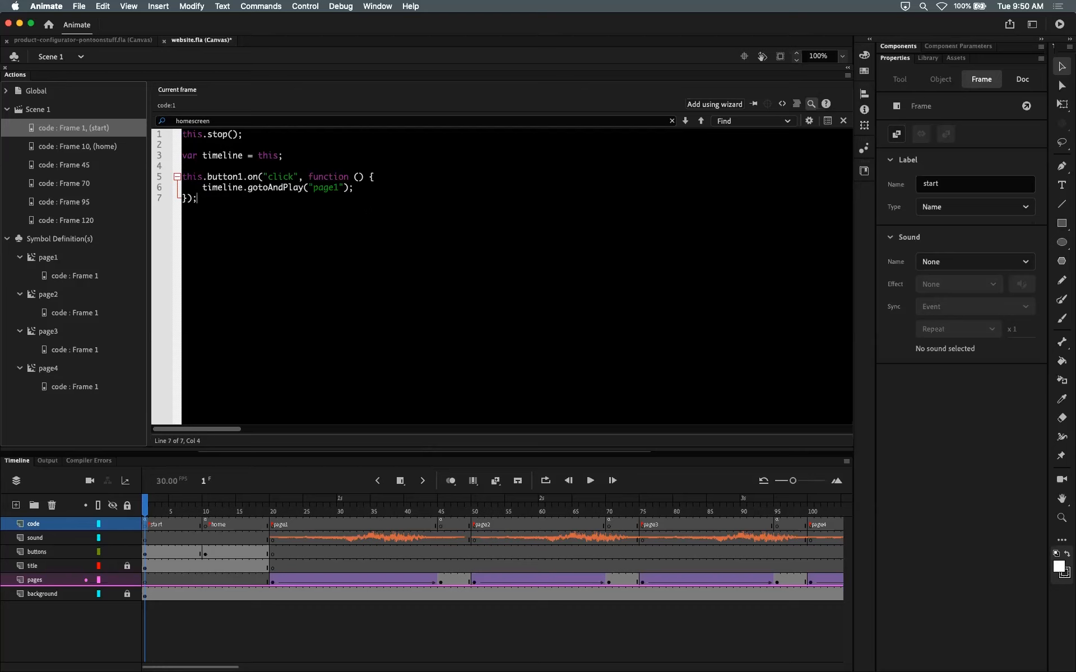
Step: Change the handler's target from button1 to the start instance in the start frame's code
drag(242, 176, 207, 177)
text(start)
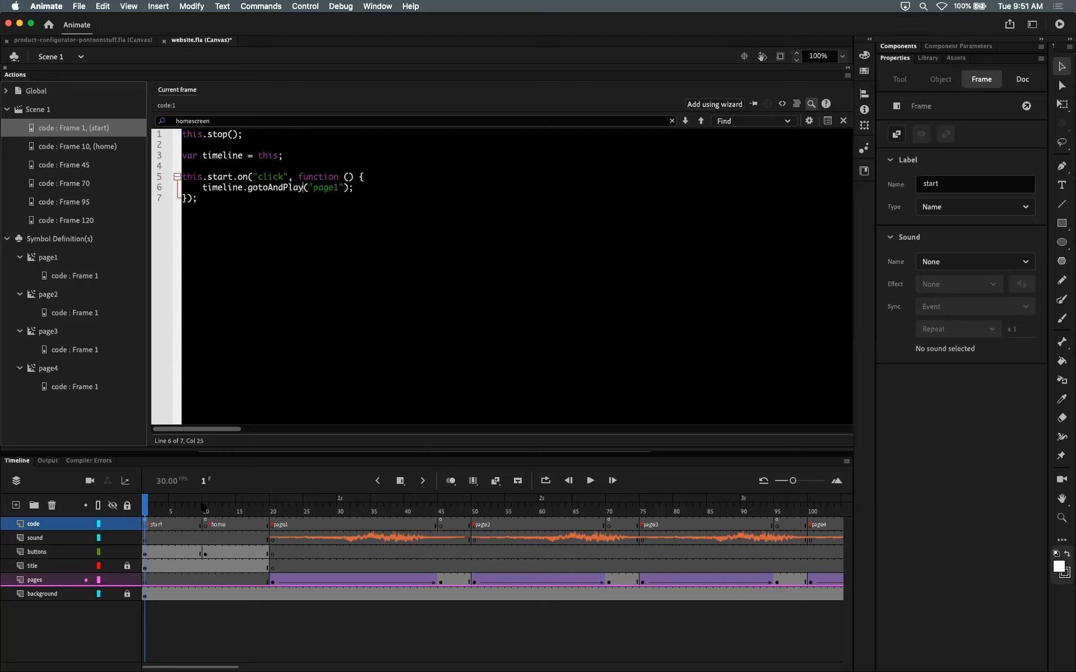
click(210, 519)
mouse_move(210, 520)
mouse_down()
mouse_move(278, 515)
mouse_move(167, 517)
mouse_move(245, 514)
mouse_move(217, 509)
mouse_up()
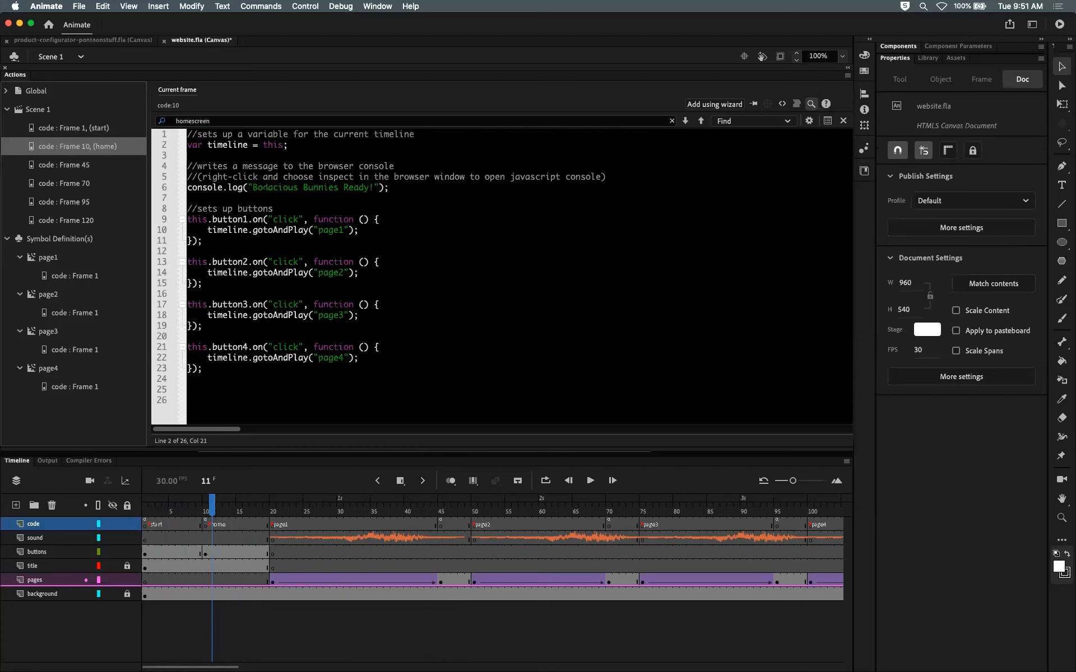
Step: Change the start frame's click handler to timeline.gotoAndStop("home") and check the home frame's label
click(146, 508)
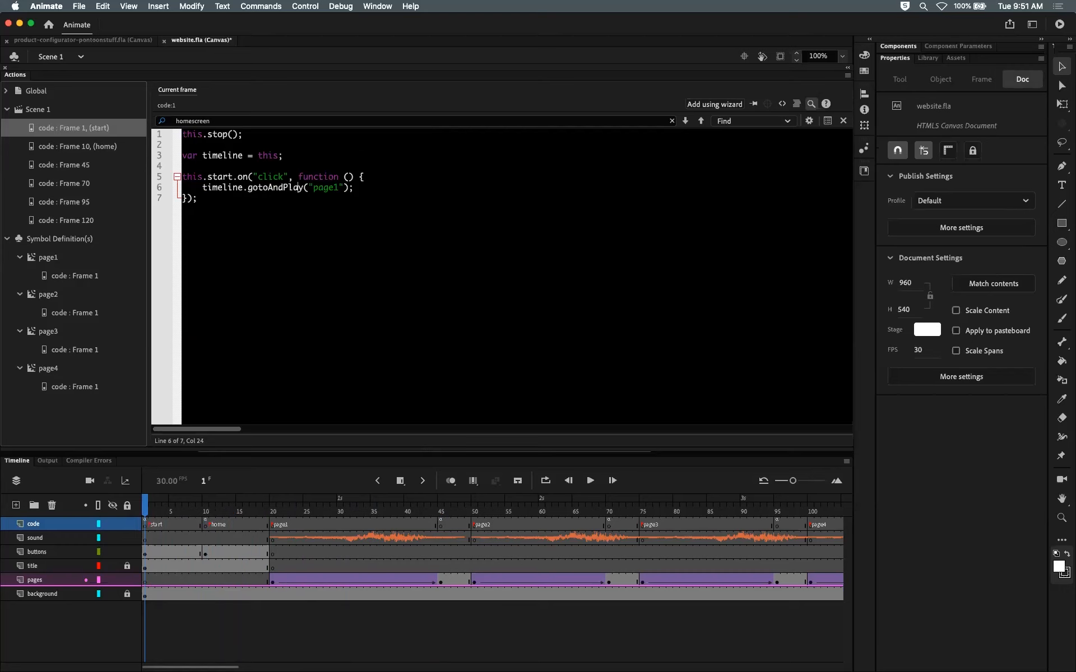
key(BackSpace)
key(BackSpace)
key(BackSpace)
key(BackSpace)
text(Stop)
drag(311, 188, 339, 187)
text(home)
click(205, 525)
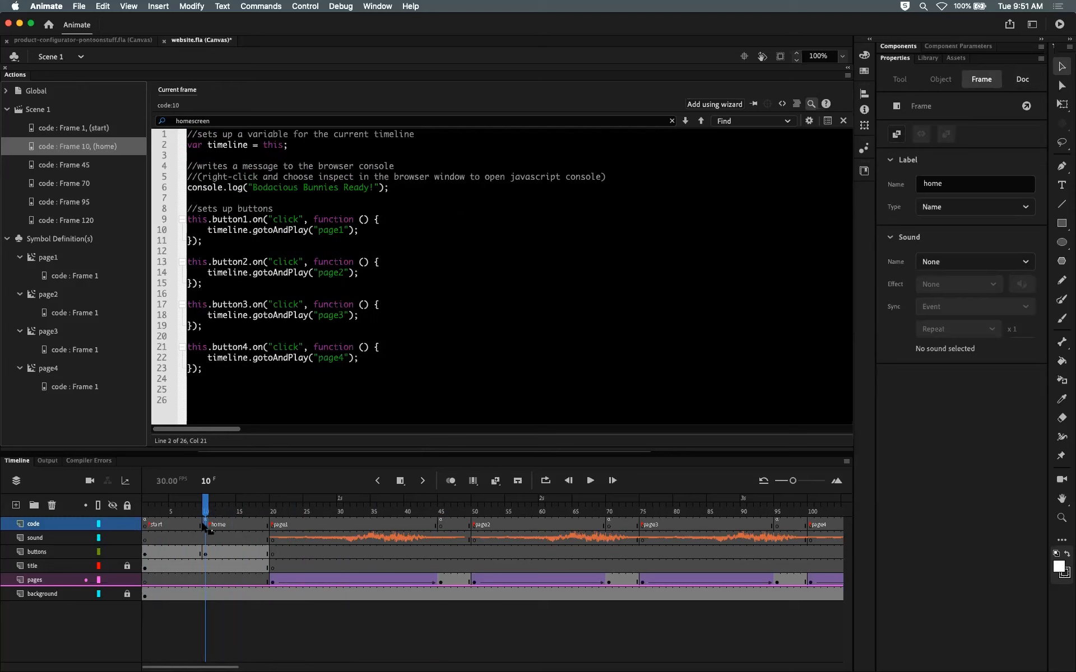
click(145, 525)
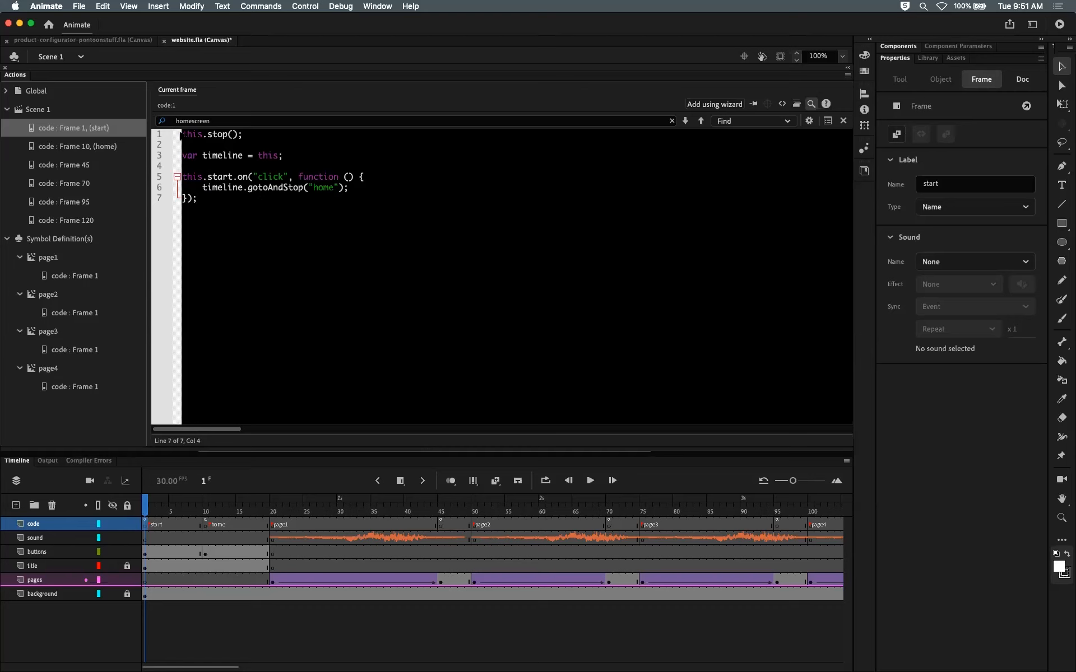
Step: Try moving the stop call below the timeline variable as timeline.stop(), then undo those edits
drag(180, 134, 236, 134)
click(244, 135)
drag(243, 134, 180, 135)
key(super+c)
key(BackSpace)
key(Return)
key(Return)
key(super+v)
drag(202, 177, 180, 176)
text(timeline)
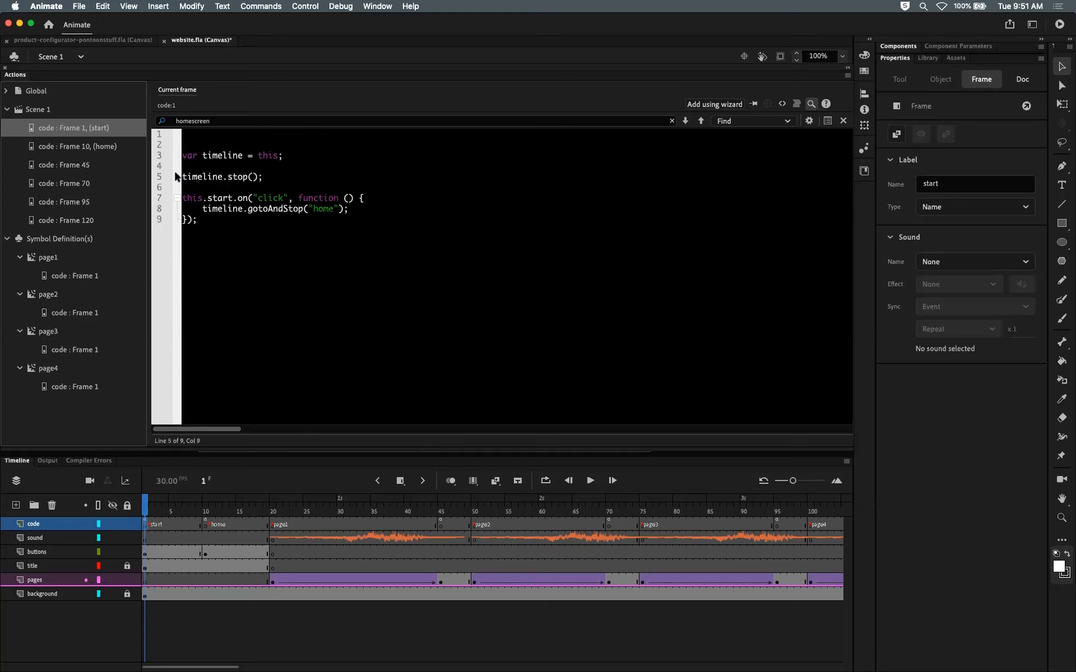
key(super+z)
key(super+z)
key(super+z)
key(super+z)
key(super+z)
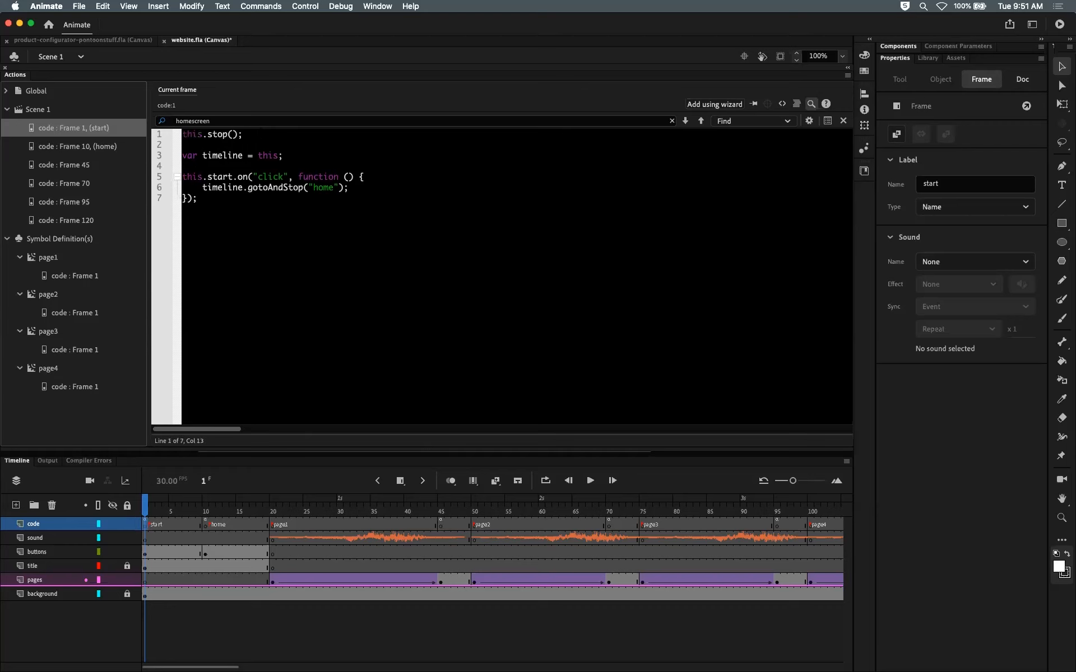
Step: Try replacing timeline with this inside the start handler, then undo the change
drag(181, 155, 283, 156)
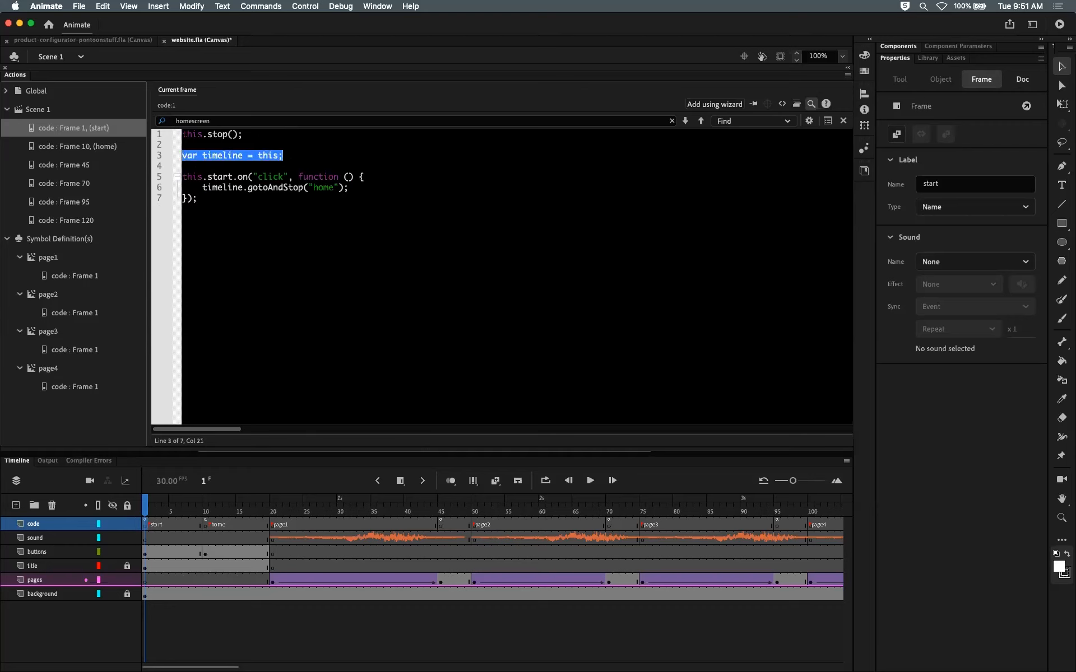
click(235, 187)
drag(242, 188, 203, 187)
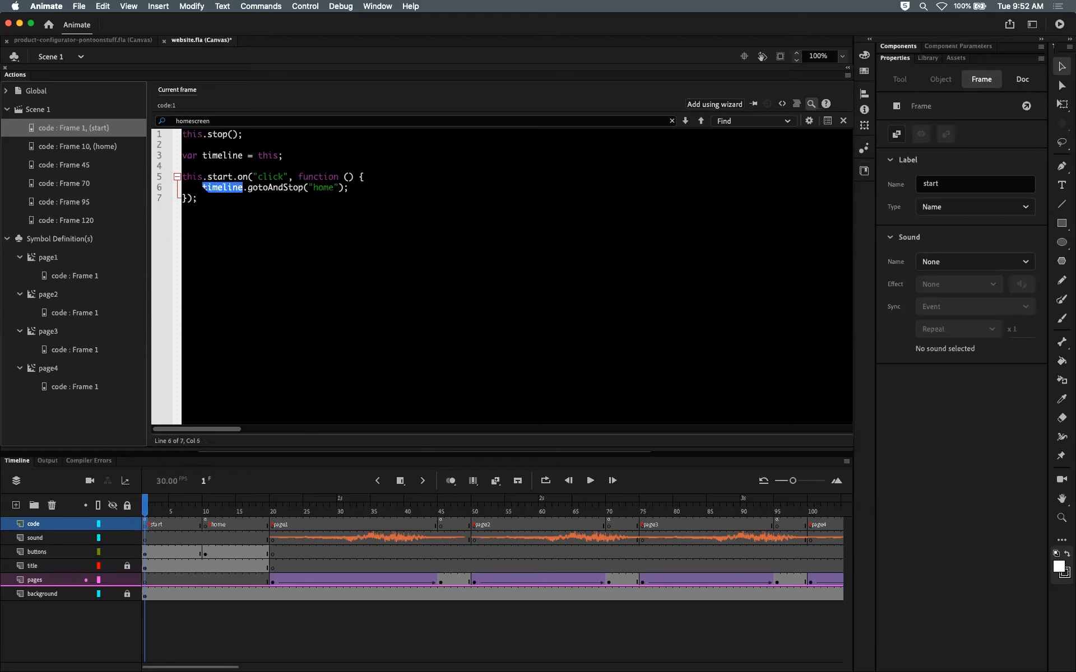
text(this)
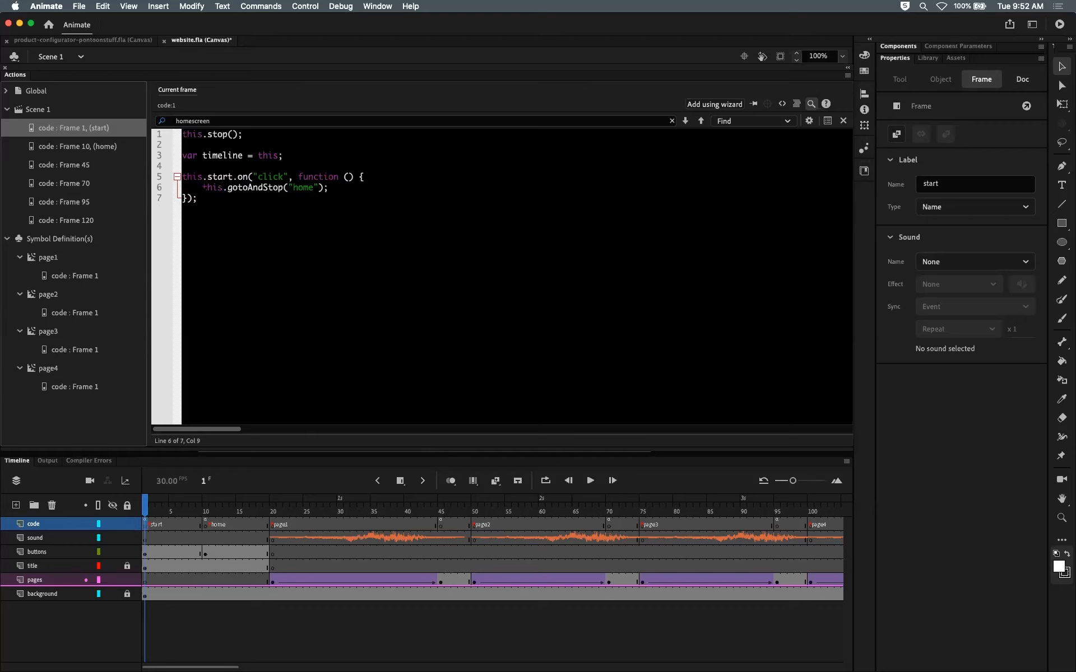
key(super+z)
key(super+z)
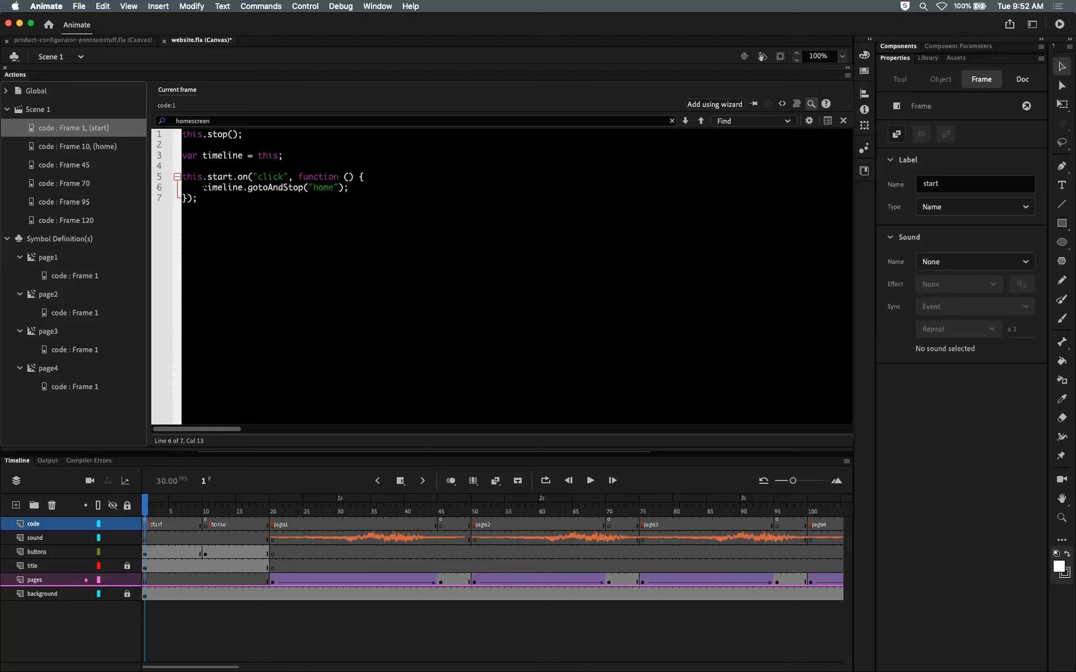
Step: Review the start frame's handler code and compare it with the home frame's code
drag(298, 177, 197, 199)
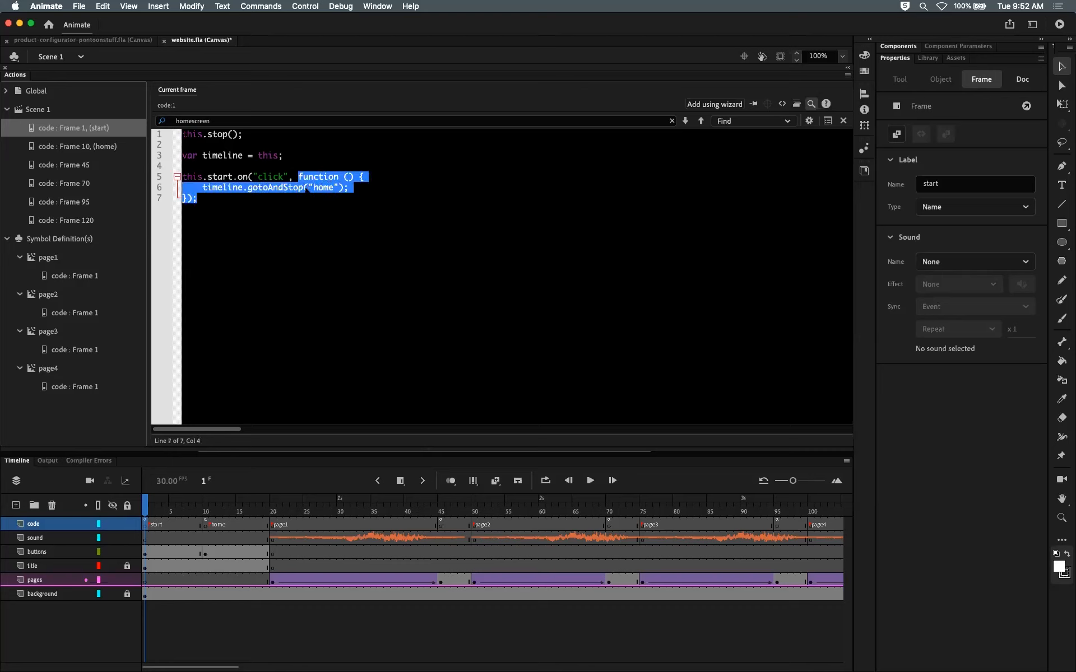
click(309, 188)
click(202, 187)
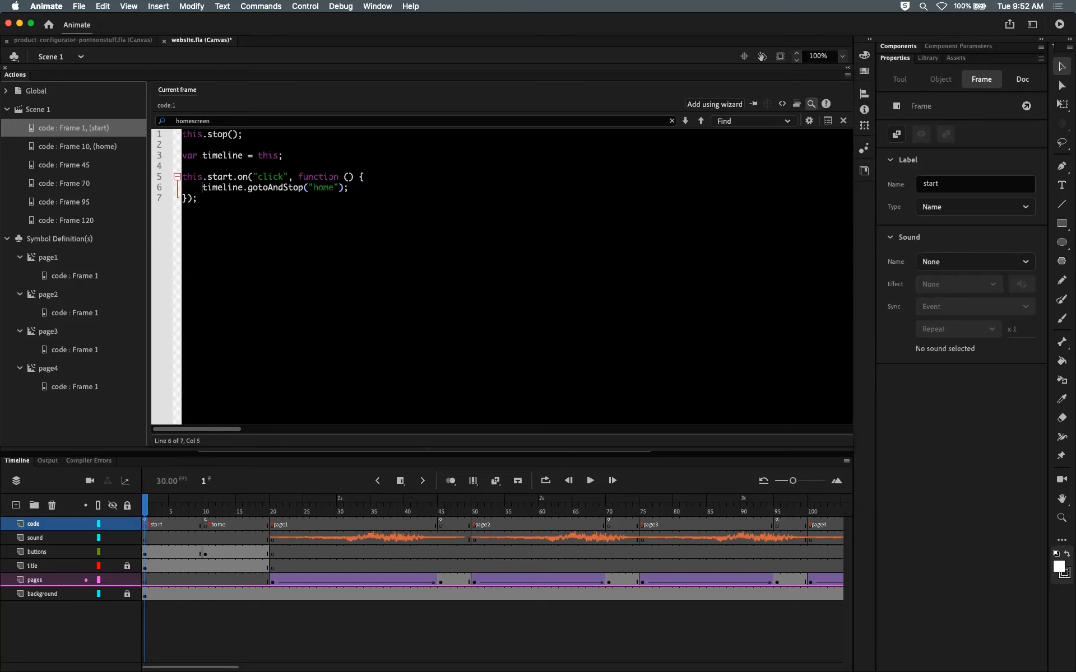
drag(207, 176, 232, 177)
click(283, 156)
click(206, 509)
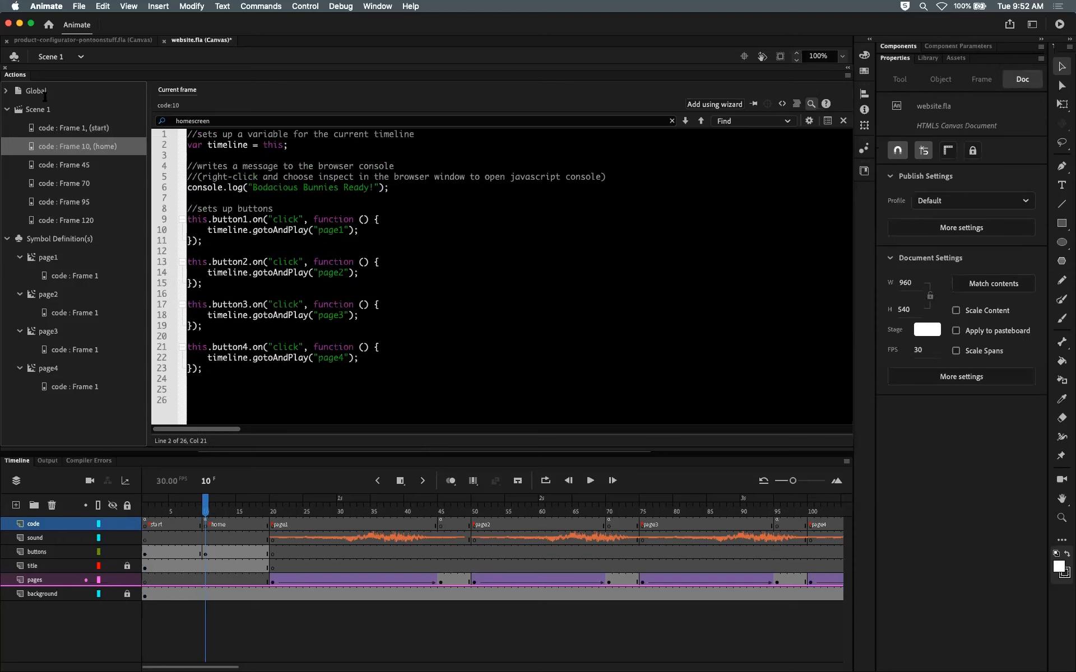
click(144, 509)
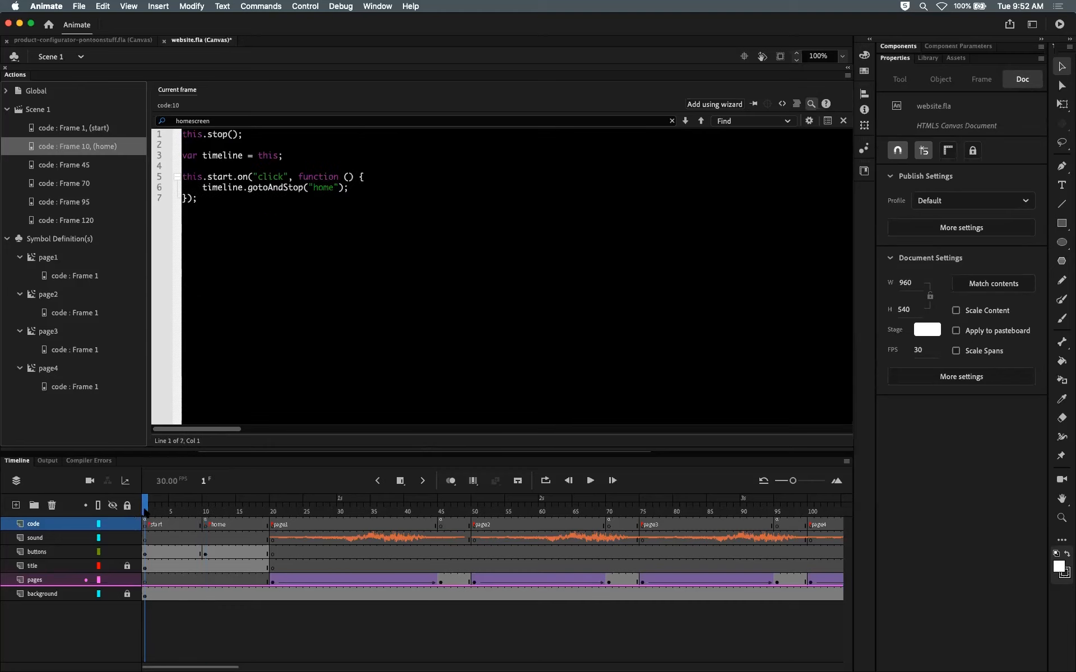
Step: Test the movie in the browser, closing the older preview tabs, and click the Start button
key(super+Return)
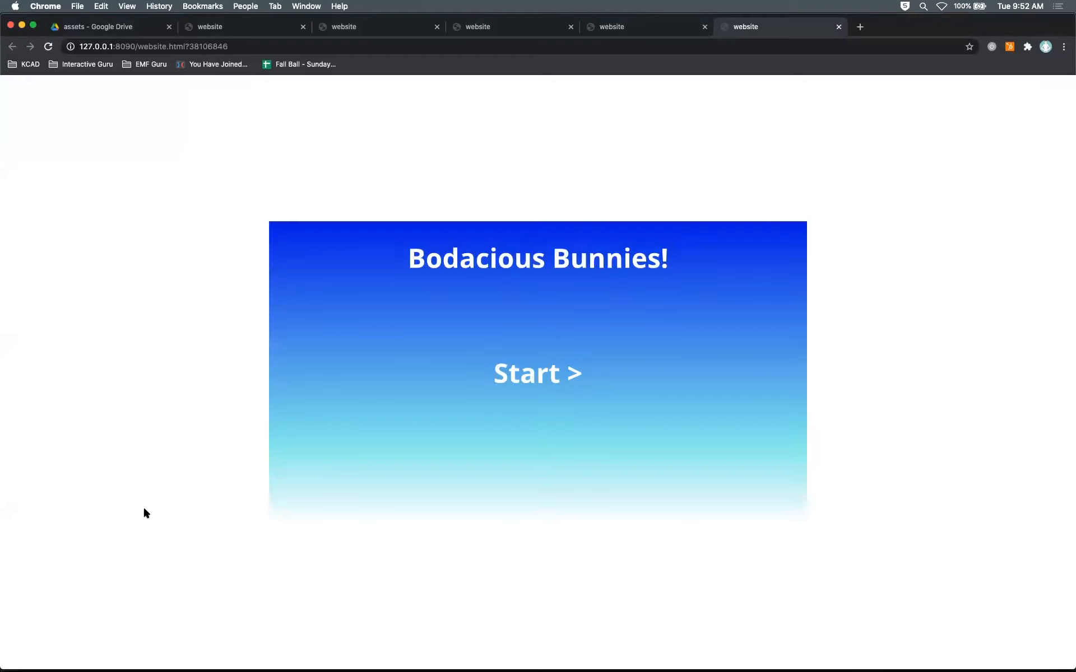
click(705, 26)
click(571, 27)
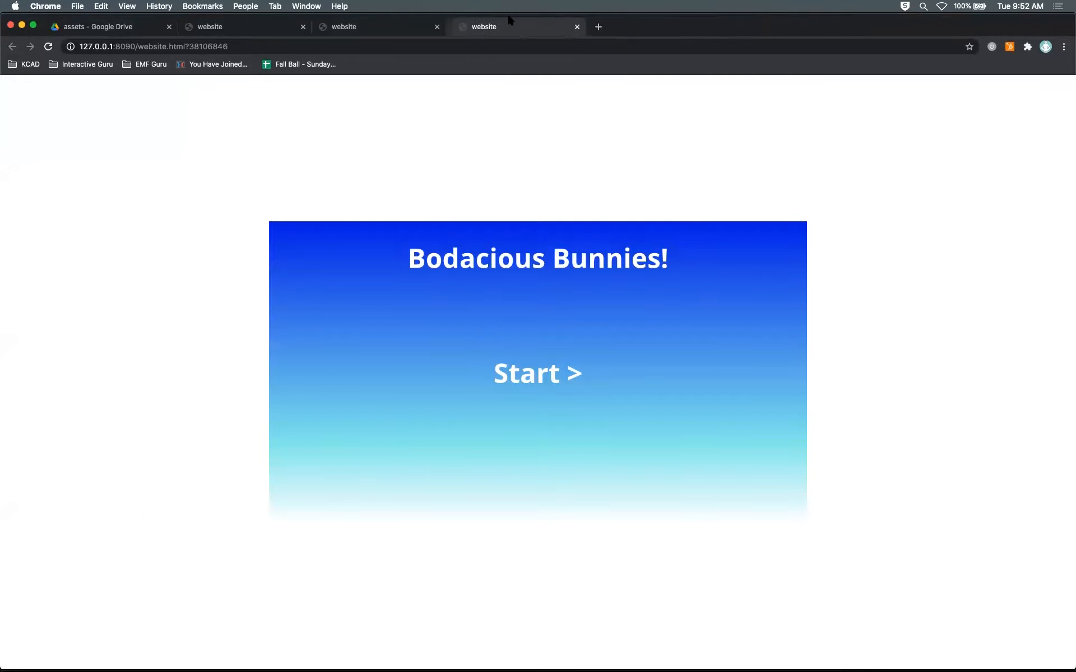
click(438, 27)
click(303, 26)
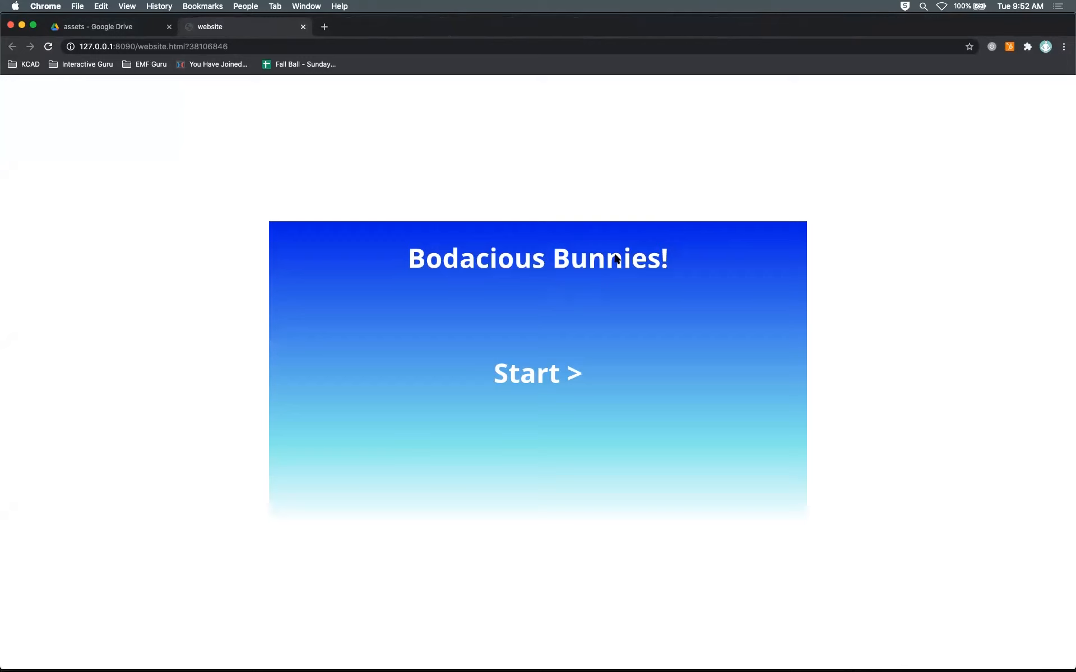
click(526, 379)
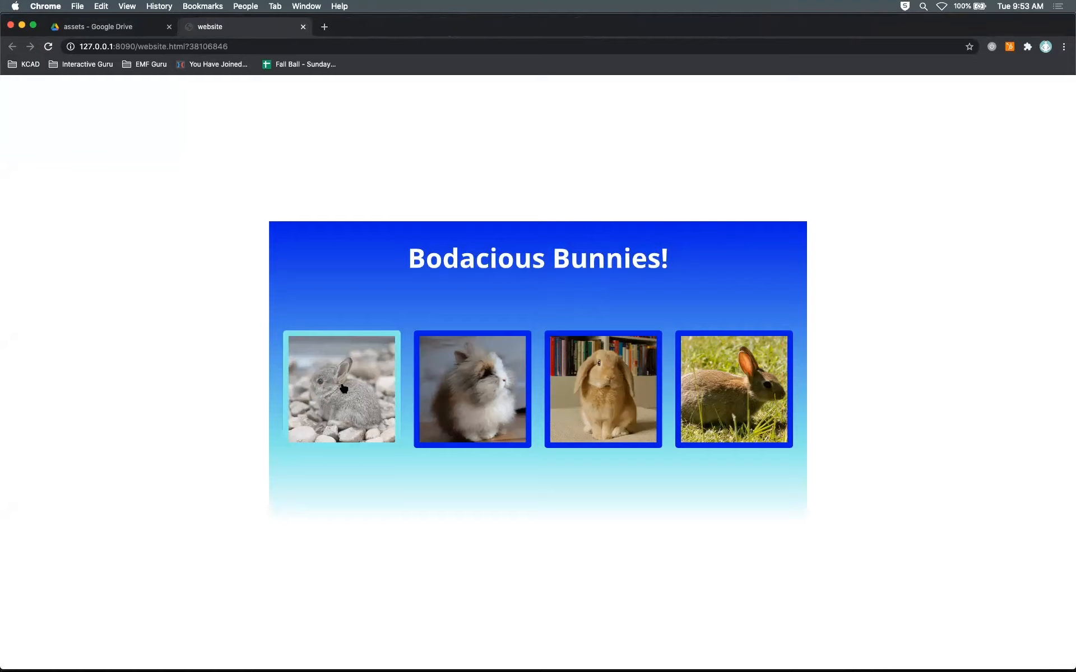
Step: Return to Animate and inspect the start and home frames' layers on the timeline and stage
key(super+Tab)
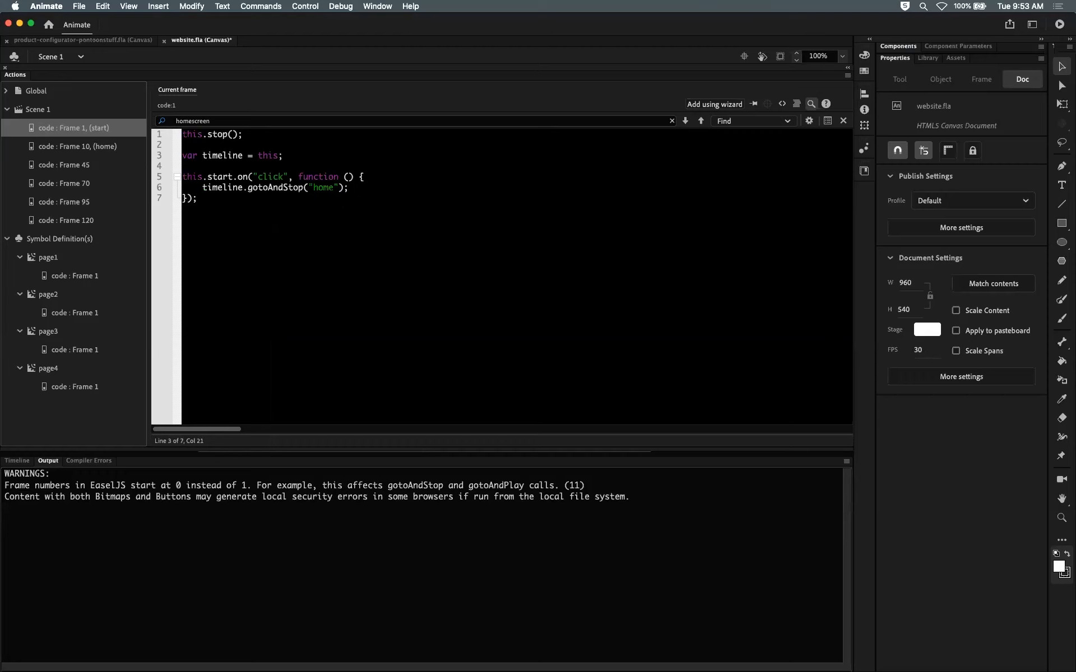
click(18, 462)
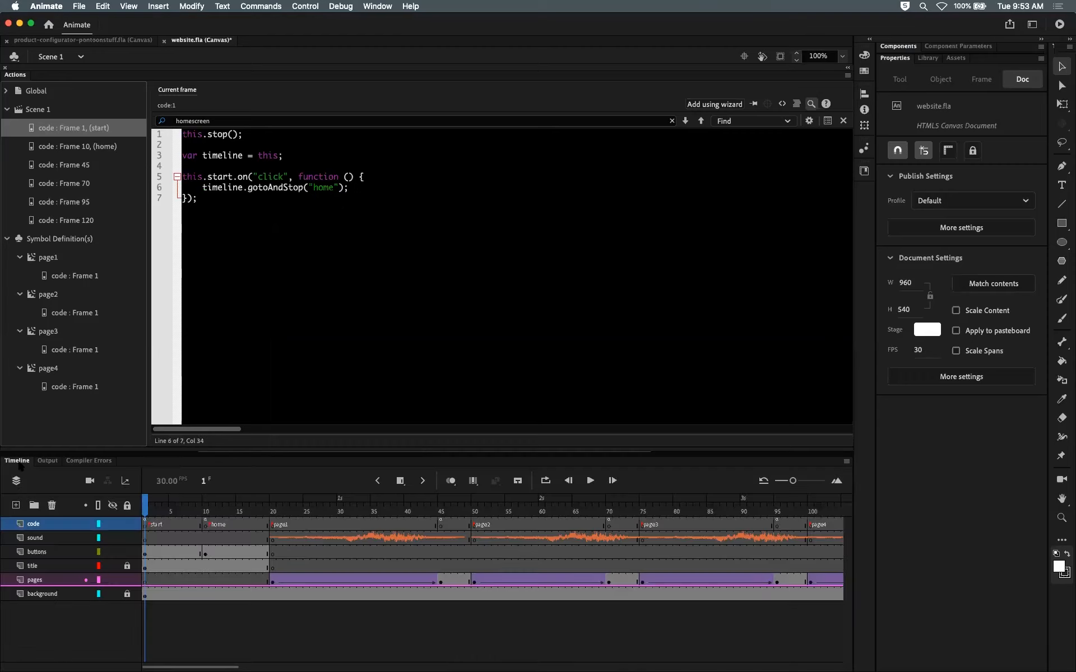
drag(145, 511, 205, 509)
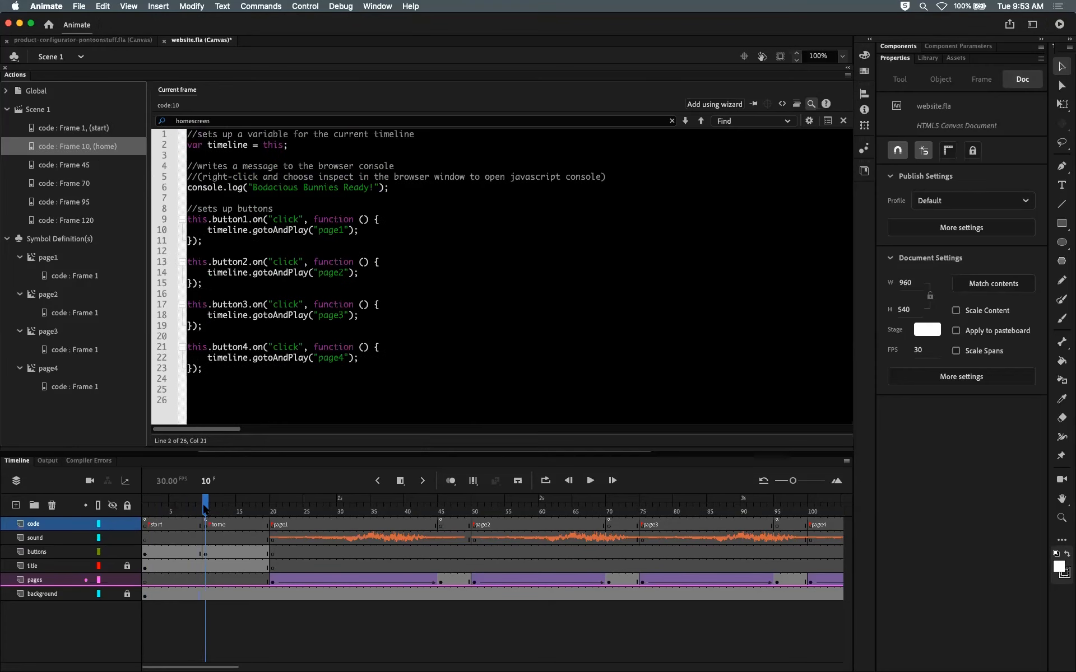
click(205, 525)
click(205, 554)
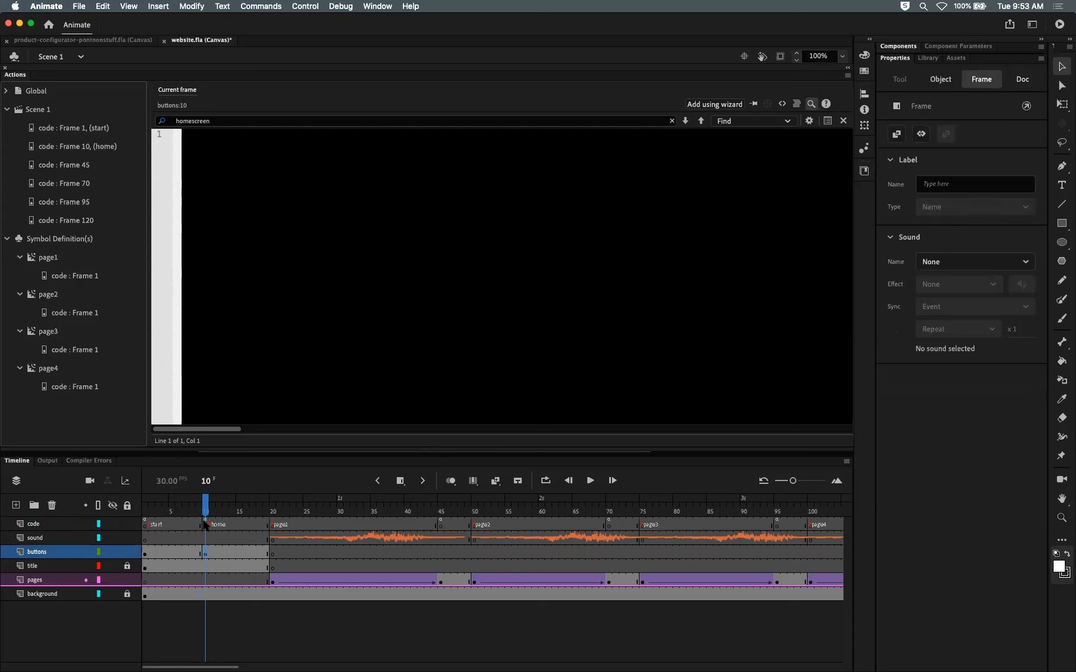
click(205, 524)
click(145, 525)
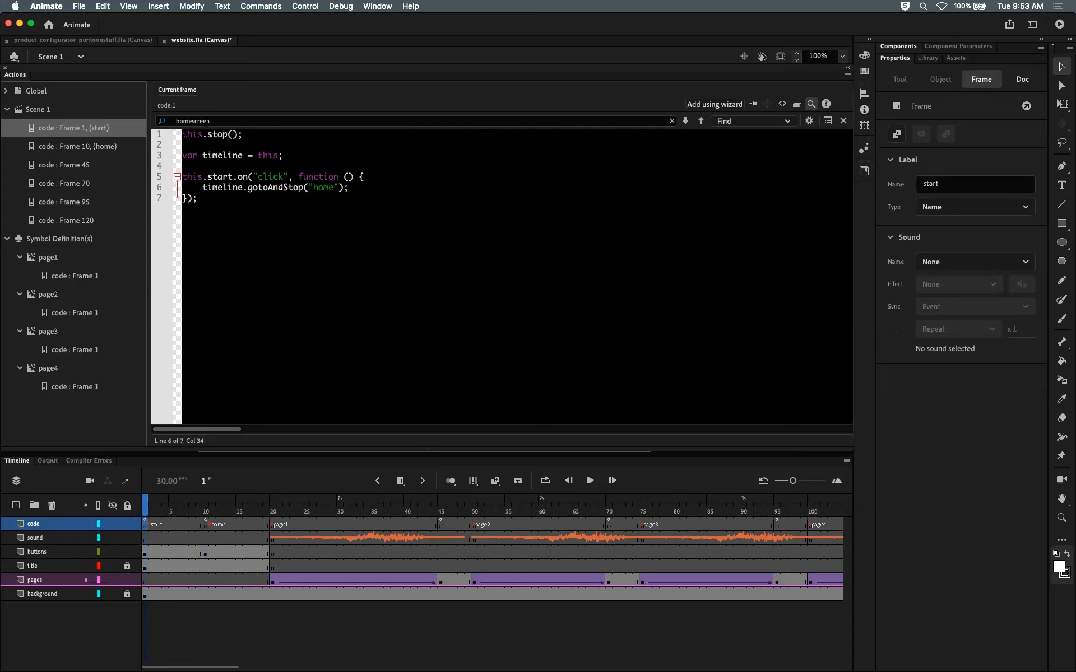
click(145, 554)
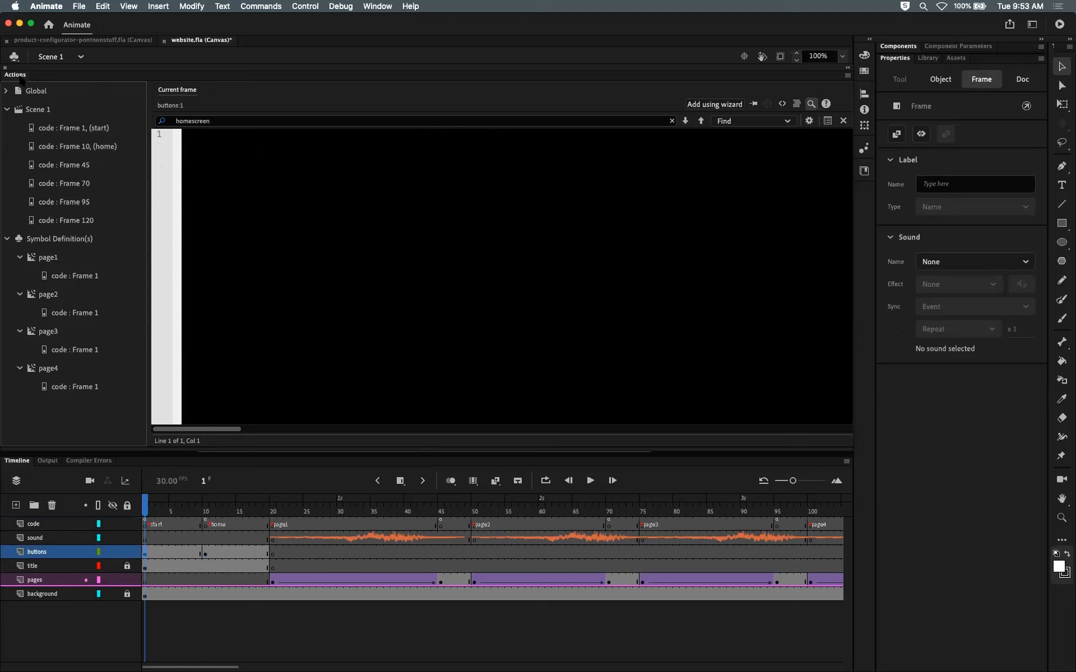
double_click(15, 75)
mouse_move(150, 507)
mouse_down()
mouse_move(184, 507)
mouse_move(146, 506)
mouse_up()
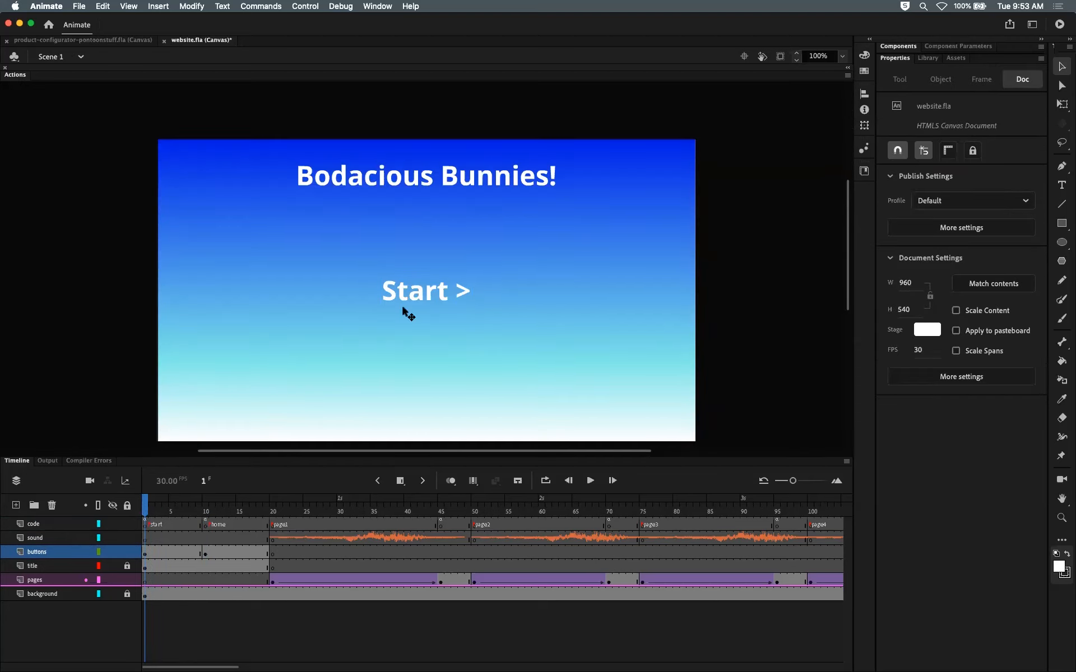
click(206, 512)
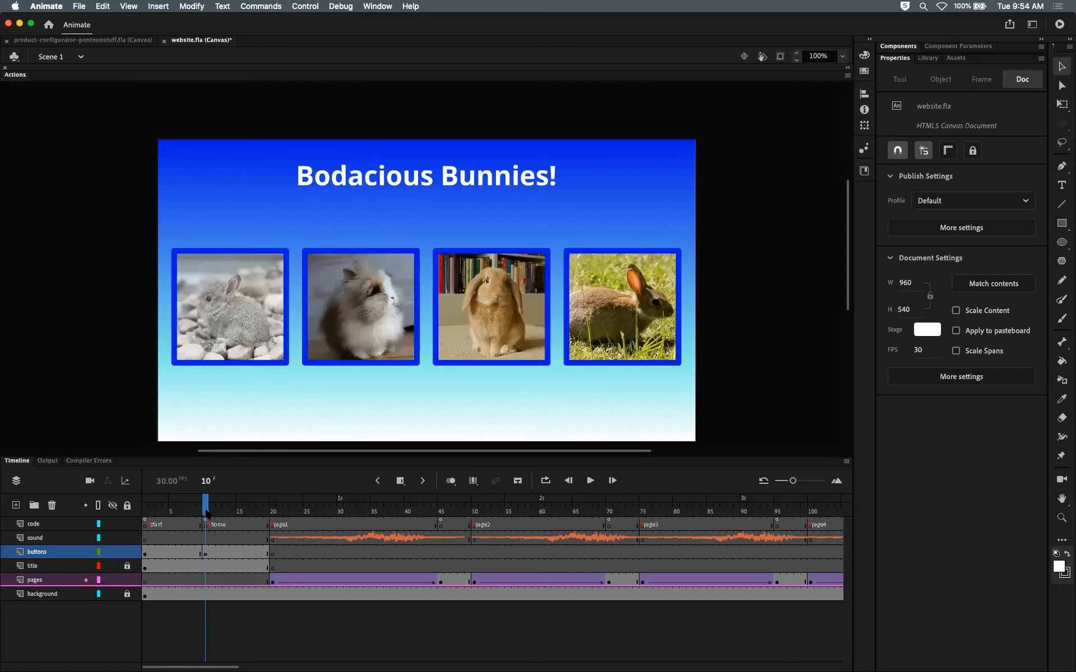
drag(207, 512, 152, 507)
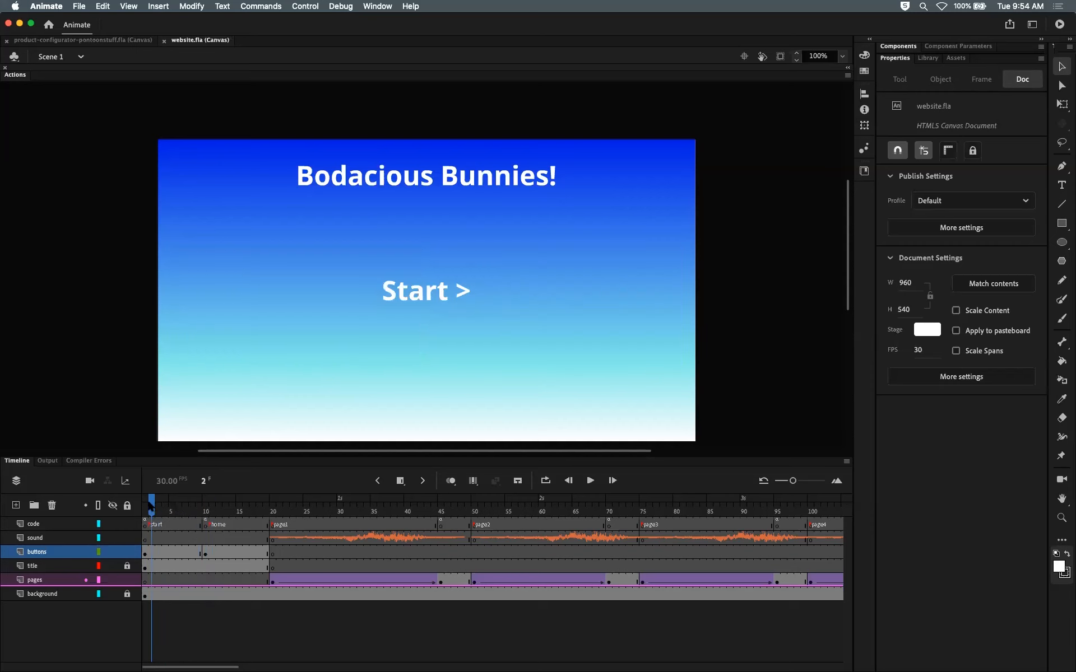
click(205, 514)
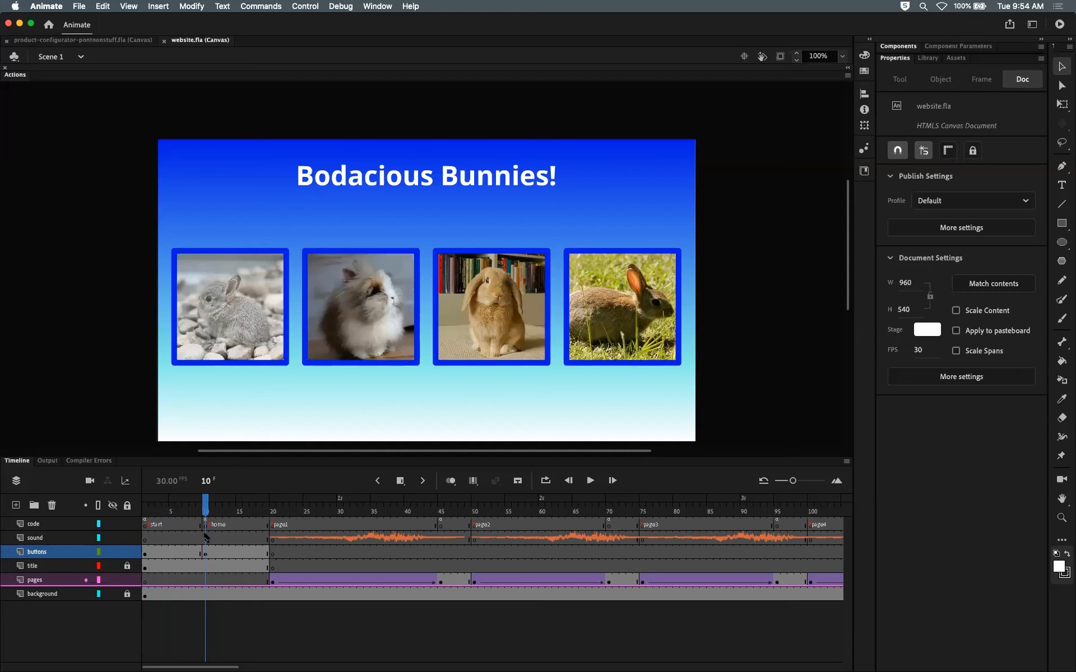
Step: Insert a keyframe on the sound layer at frame 10, the home frame
click(206, 539)
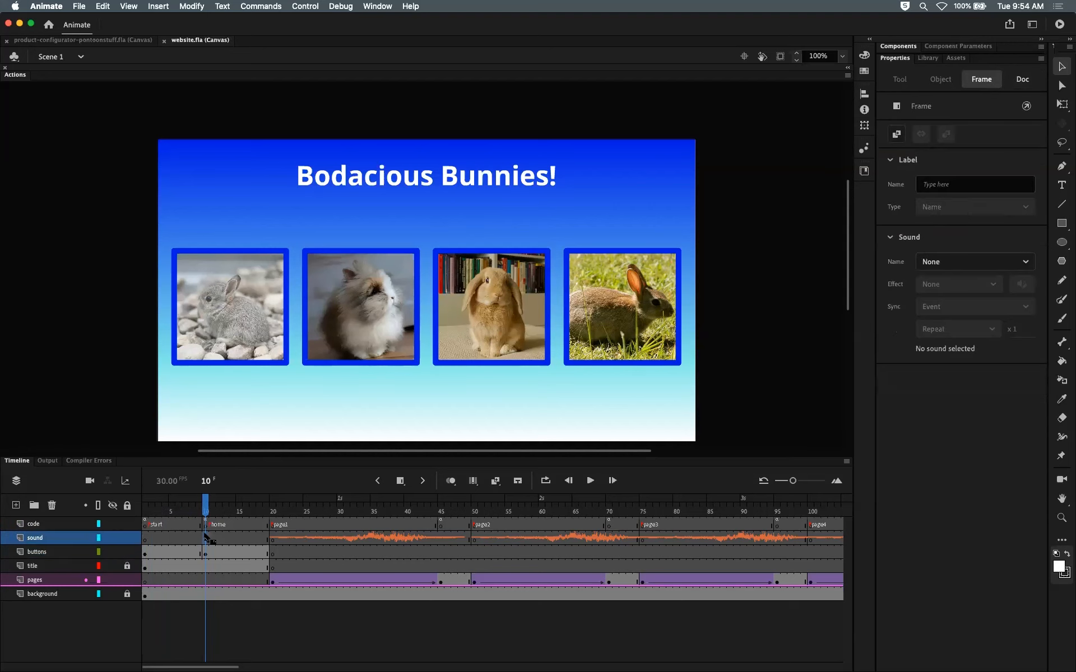
click(233, 538)
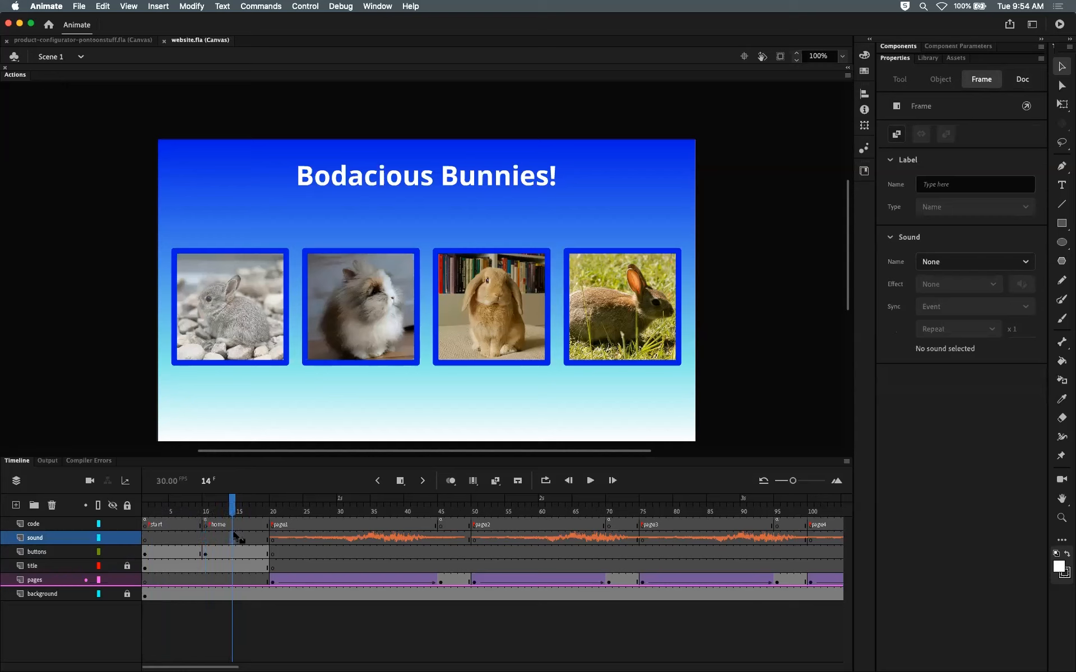
click(205, 540)
key(F6)
Step: Assign music.mp3 as the sound of the sound layer's frame 10 keyframe
click(219, 538)
click(201, 538)
click(203, 539)
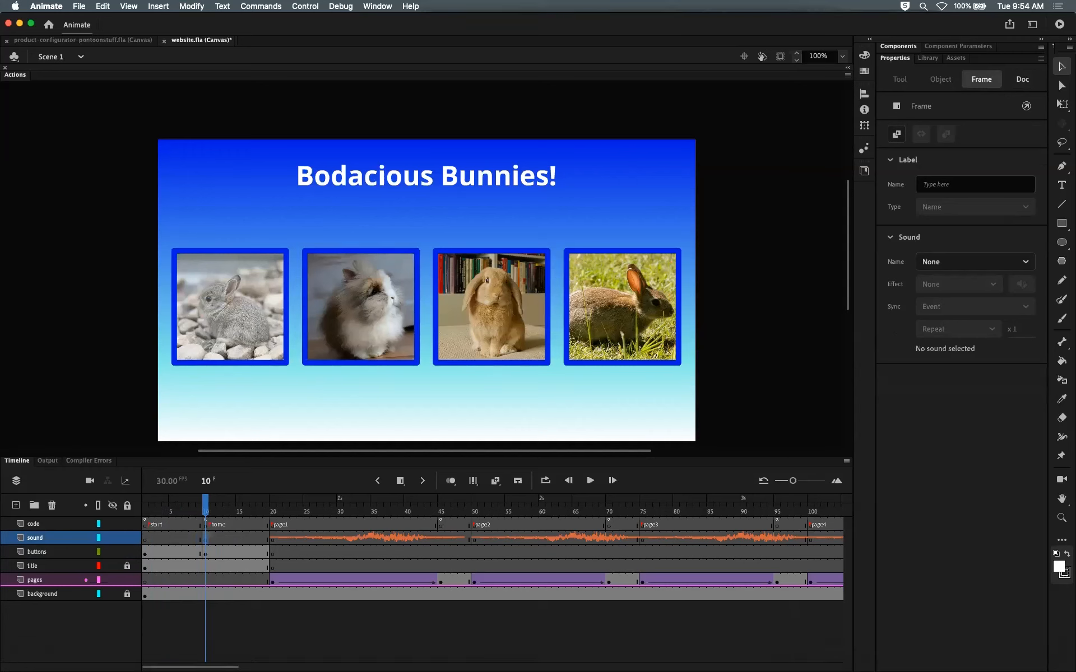
drag(205, 505, 205, 505)
click(206, 525)
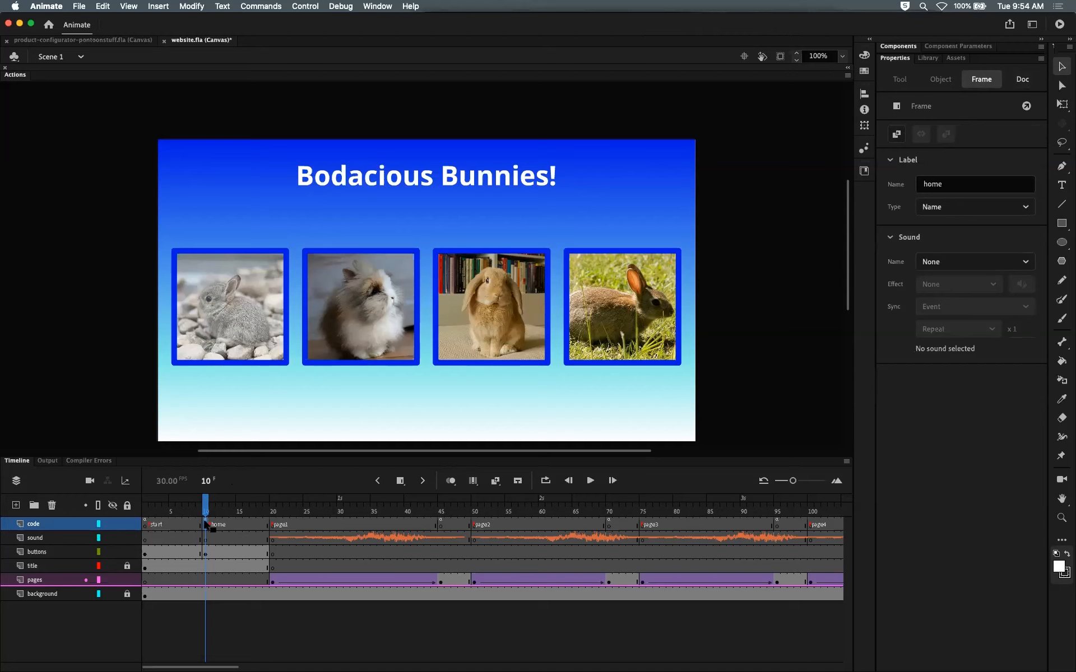
click(205, 542)
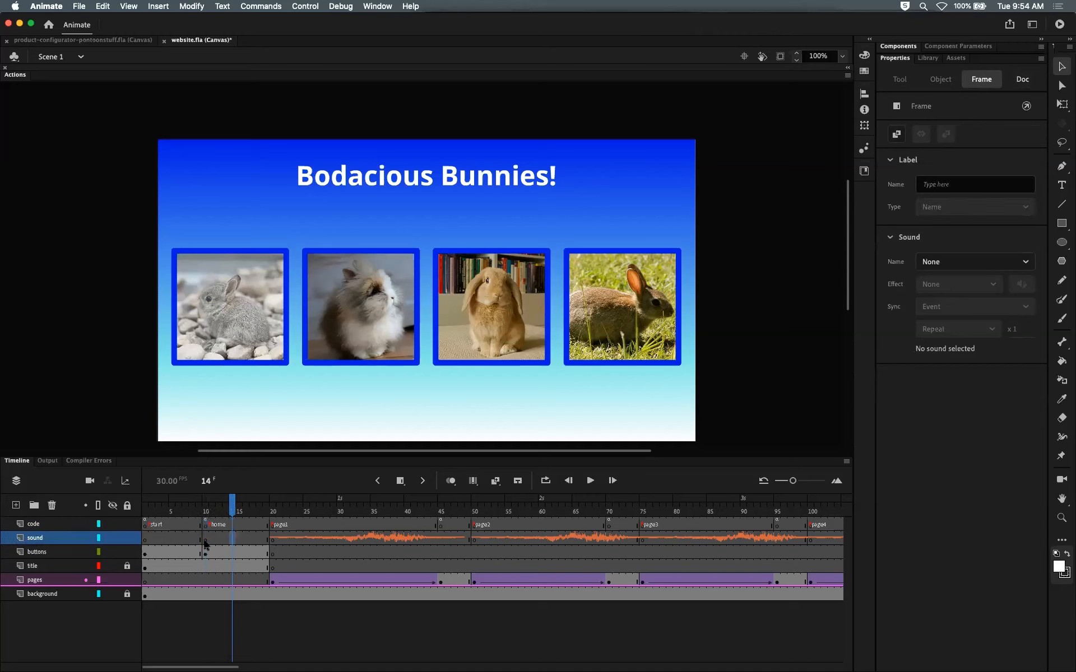
click(206, 541)
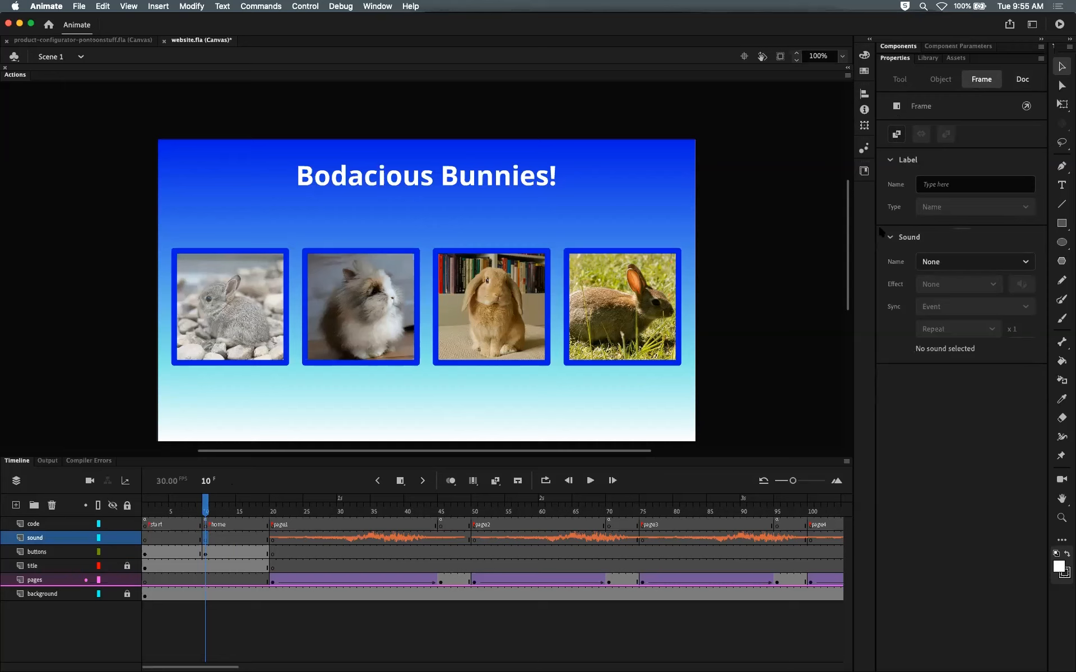
click(1018, 263)
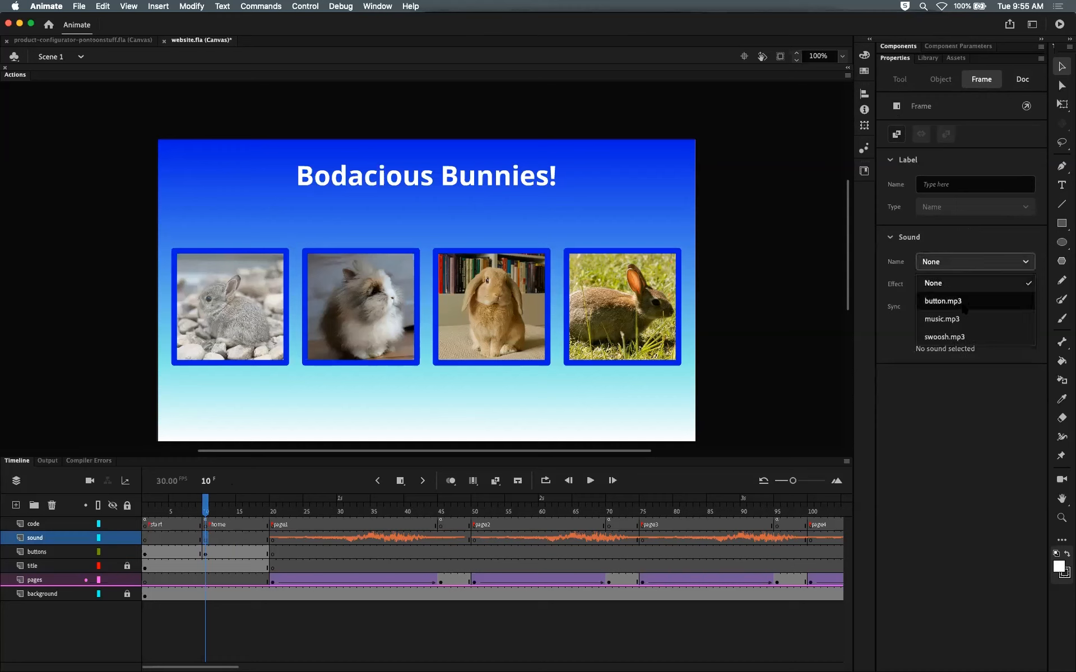
click(954, 318)
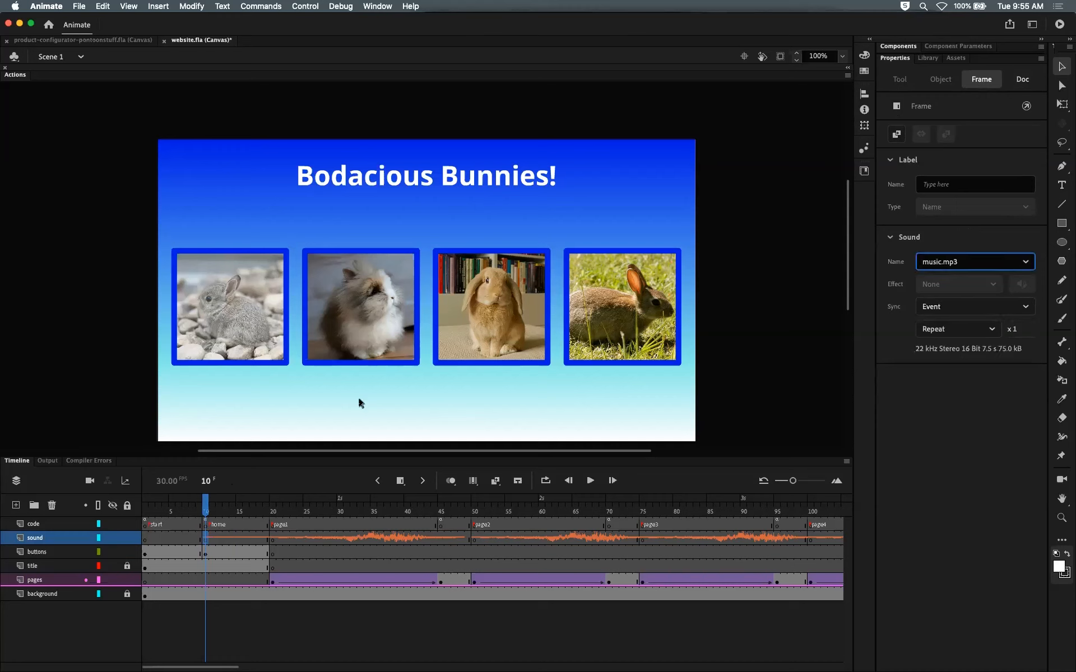
Step: Insert extra frames across the timeline after the home frame
drag(206, 508, 234, 508)
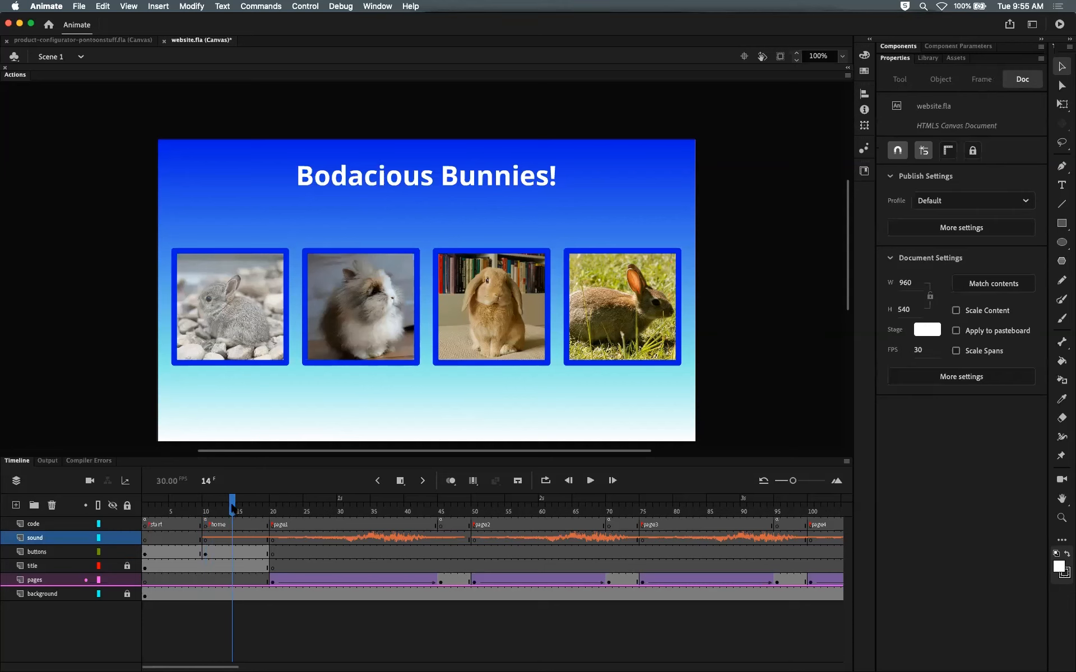
key(F5)
key(F5)
key(F5)
key(F5)
key(F5)
key(F5)
key(F5)
key(F5)
key(F5)
key(F5)
key(F5)
key(F5)
key(F5)
key(F5)
key(F5)
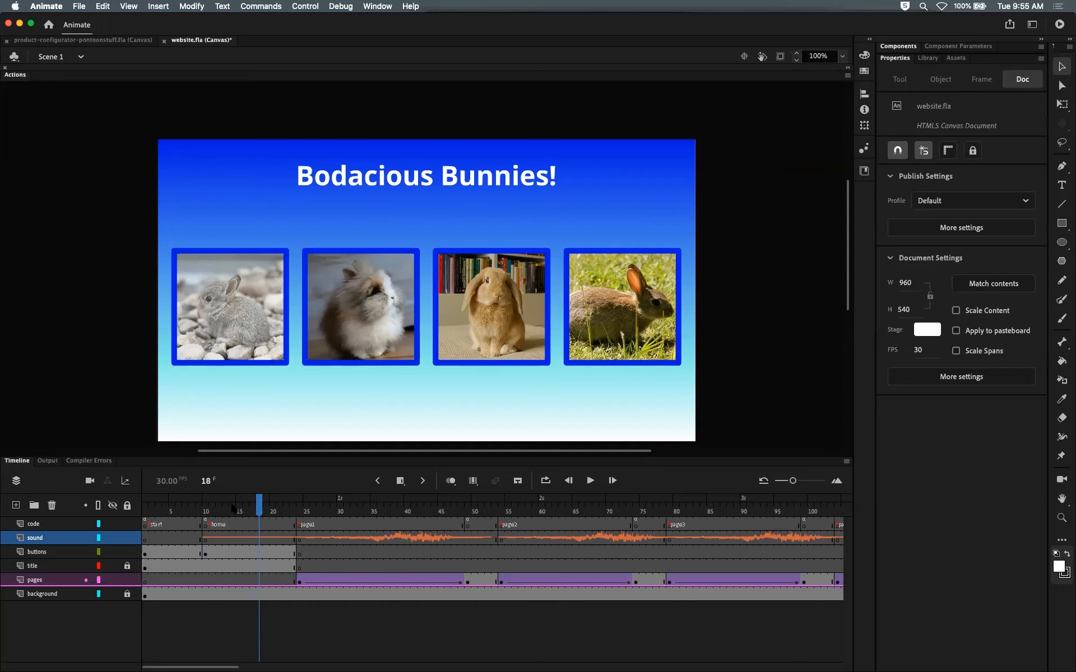
key(F5)
key(F5)
key(F5)
key(F5)
key(F5)
key(F5)
key(F5)
key(F5)
key(F5)
key(F5)
key(F5)
key(F5)
key(F5)
key(F5)
key(F5)
key(F5)
key(F5)
key(F5)
key(F5)
key(F5)
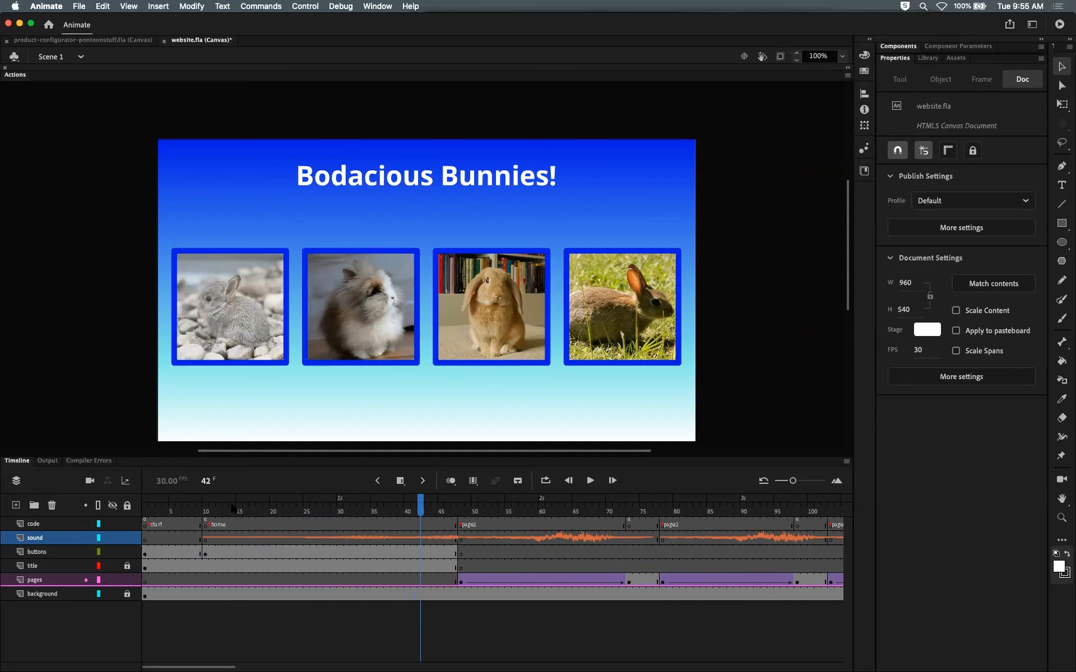
key(F5)
key(F5)
key(F5)
key(F5)
key(F5)
key(F5)
key(F5)
key(F5)
key(F5)
key(F5)
key(F5)
key(F5)
key(F5)
key(F5)
key(F5)
key(F5)
key(F5)
key(F5)
key(F5)
key(F5)
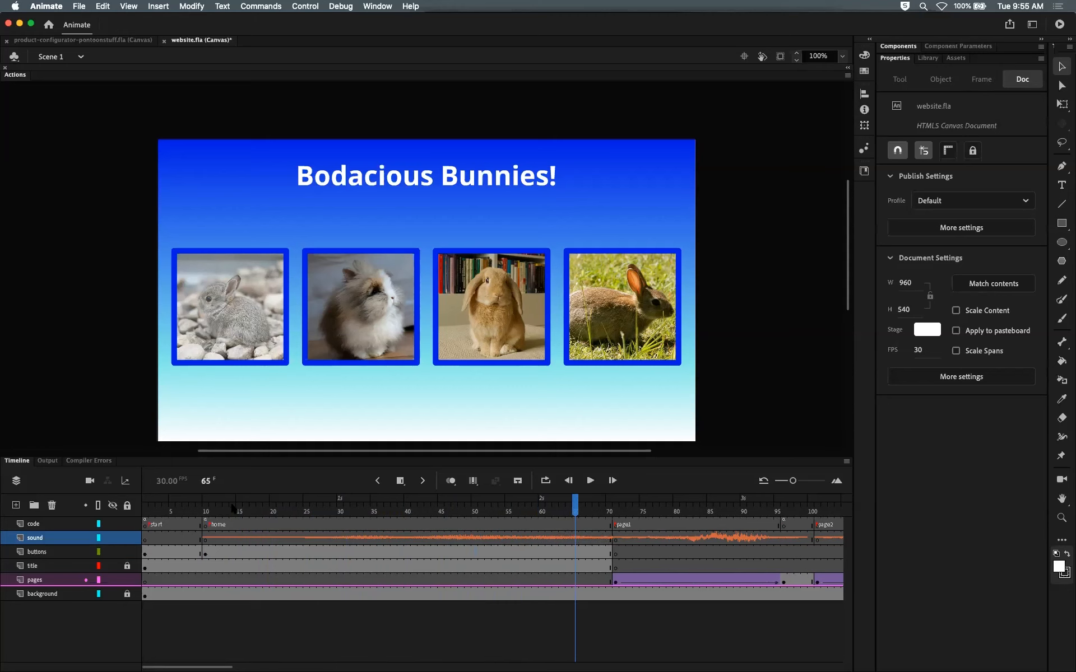
key(F5)
key(F5)
key(F5)
key(F5)
key(F5)
key(F5)
key(F5)
key(F5)
key(F5)
key(F5)
key(F5)
key(F5)
key(F5)
key(F5)
key(F5)
key(F5)
key(F5)
key(F5)
key(F5)
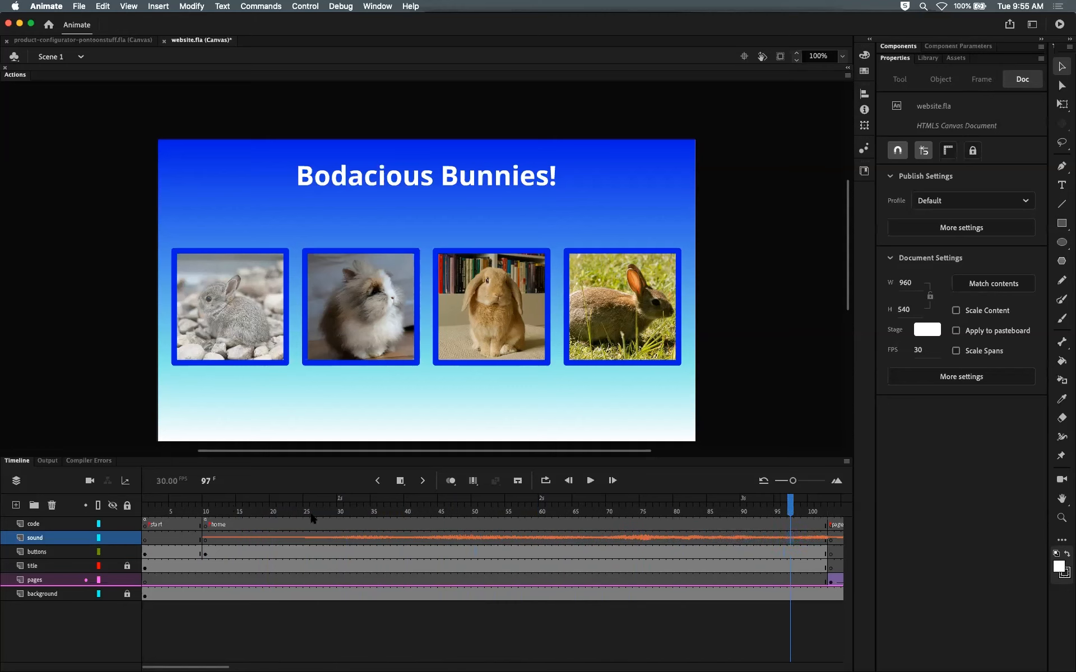
Step: Remove the extra frames from the timeline again
drag(234, 509, 582, 513)
key(shift+F5)
key(shift+F5)
key(shift+F5)
key(shift+F5)
key(shift+F5)
key(shift+F5)
key(shift+F5)
key(shift+F5)
key(shift+F5)
key(shift+F5)
key(shift+F5)
key(shift+F5)
key(shift+F5)
key(shift+F5)
key(shift+F5)
key(shift+F5)
key(shift+F5)
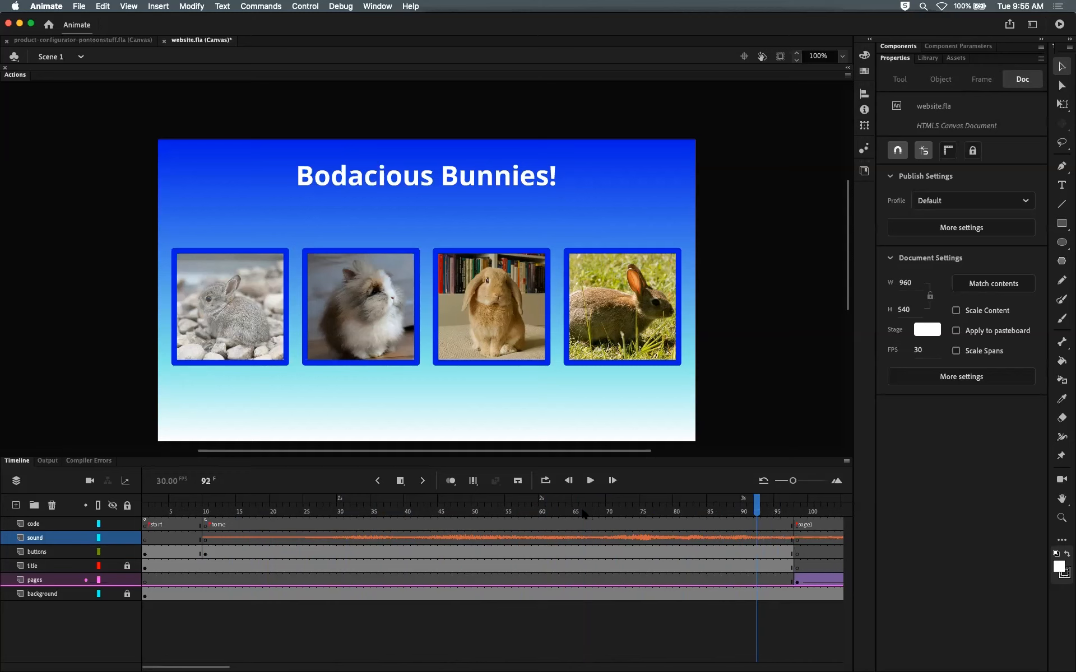
key(shift+F5)
key(shift+F5)
key(shift+F5)
key(shift+F5)
key(shift+F5)
key(shift+F5)
key(shift+F5)
key(shift+F5)
key(shift+F5)
key(shift+F5)
key(shift+F5)
key(shift+F5)
key(shift+F5)
key(shift+F5)
key(shift+F5)
key(shift+F5)
key(shift+F5)
key(shift+F5)
key(shift+F5)
key(shift+F5)
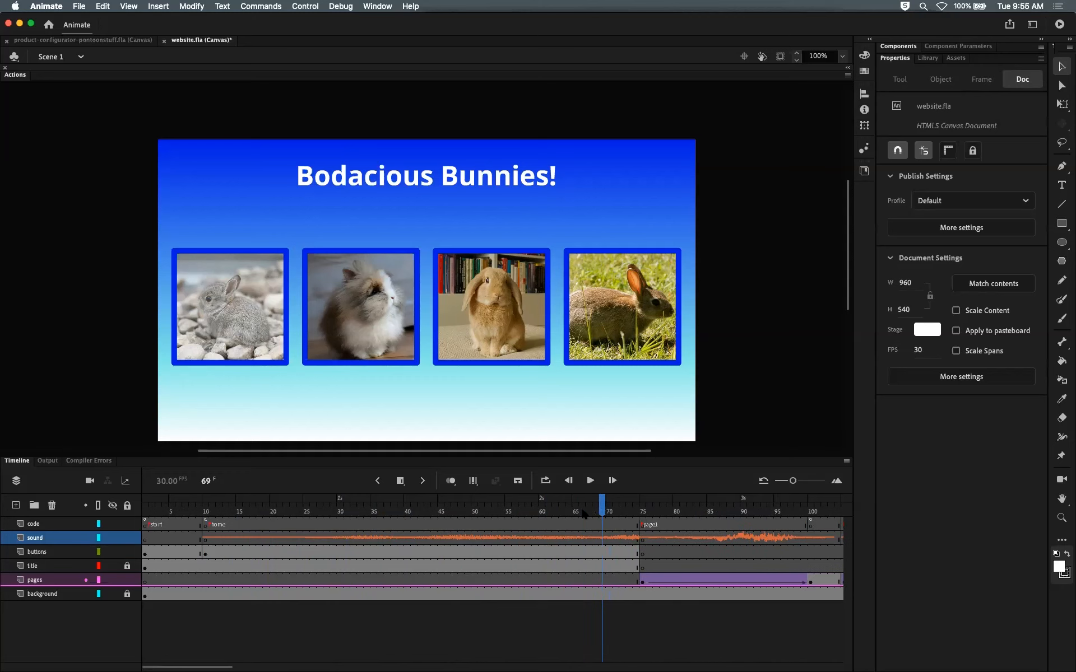
key(shift+F5)
key(shift+F5)
key(shift+F5)
key(shift+F5)
key(shift+F5)
key(shift+F5)
key(shift+F5)
key(shift+F5)
key(shift+F5)
key(shift+F5)
key(shift+F5)
key(shift+F5)
key(shift+F5)
key(shift+F5)
key(shift+F5)
key(shift+F5)
key(shift+F5)
key(shift+F5)
key(shift+F5)
key(shift+F5)
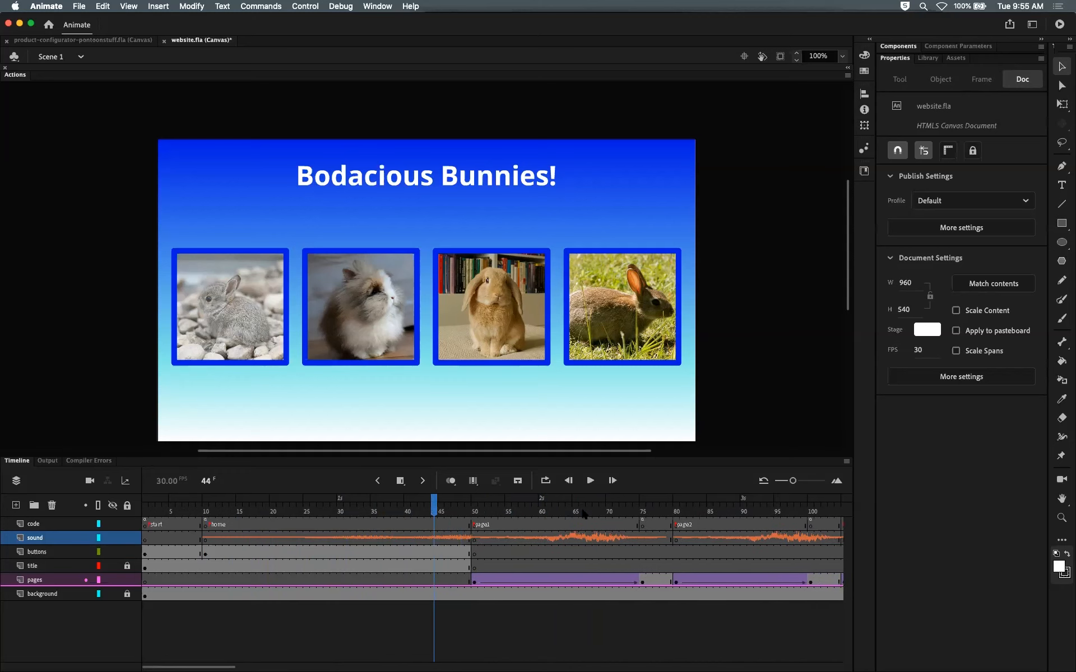
key(shift+F5)
key(shift+F5)
key(shift+F5)
key(shift+F5)
key(shift+F5)
key(shift+F5)
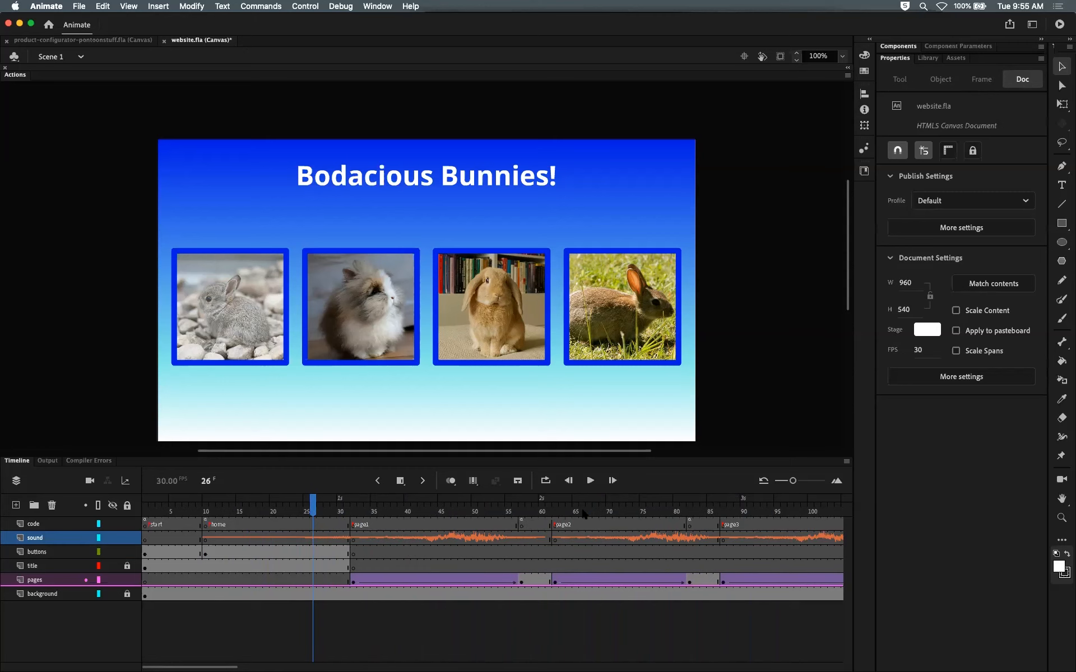
key(shift+F5)
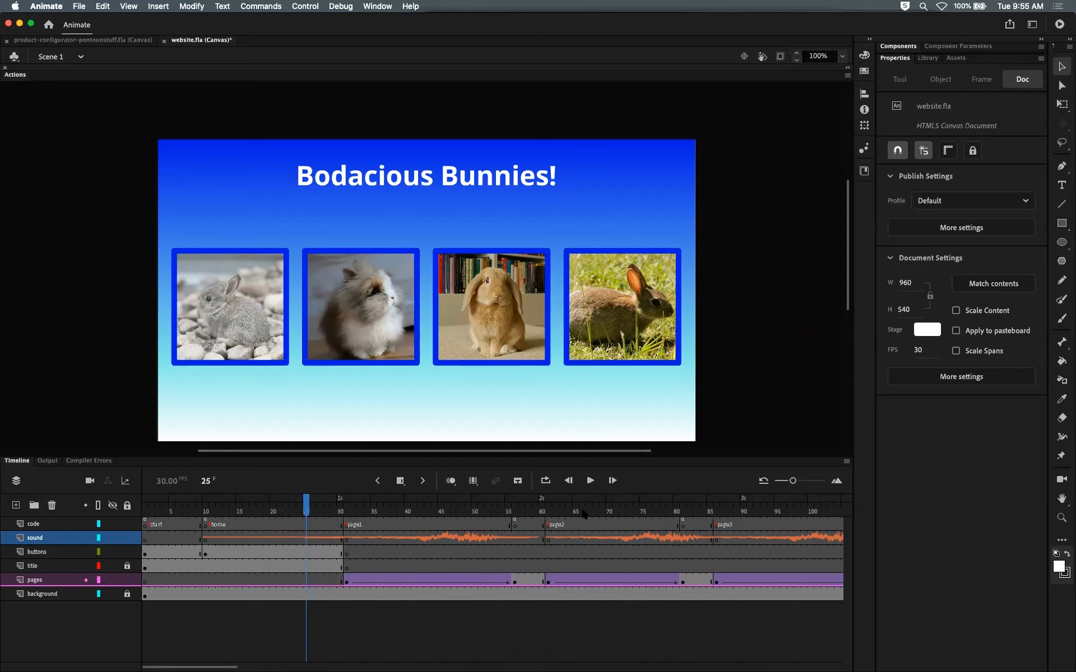
click(289, 506)
click(306, 506)
key(shift+F5)
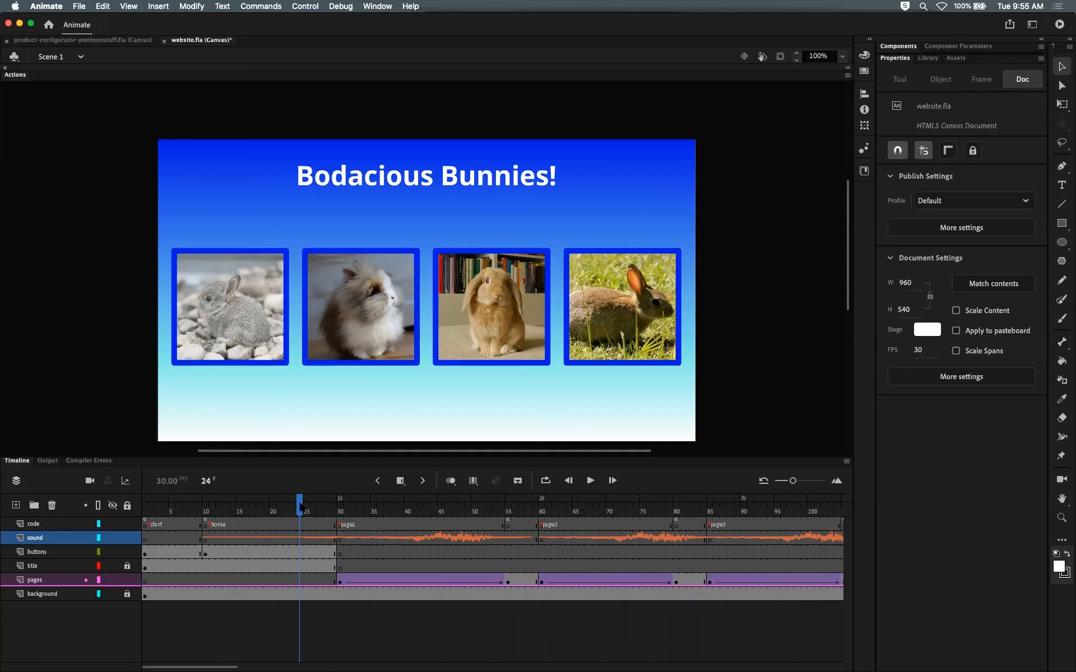
drag(301, 507, 275, 506)
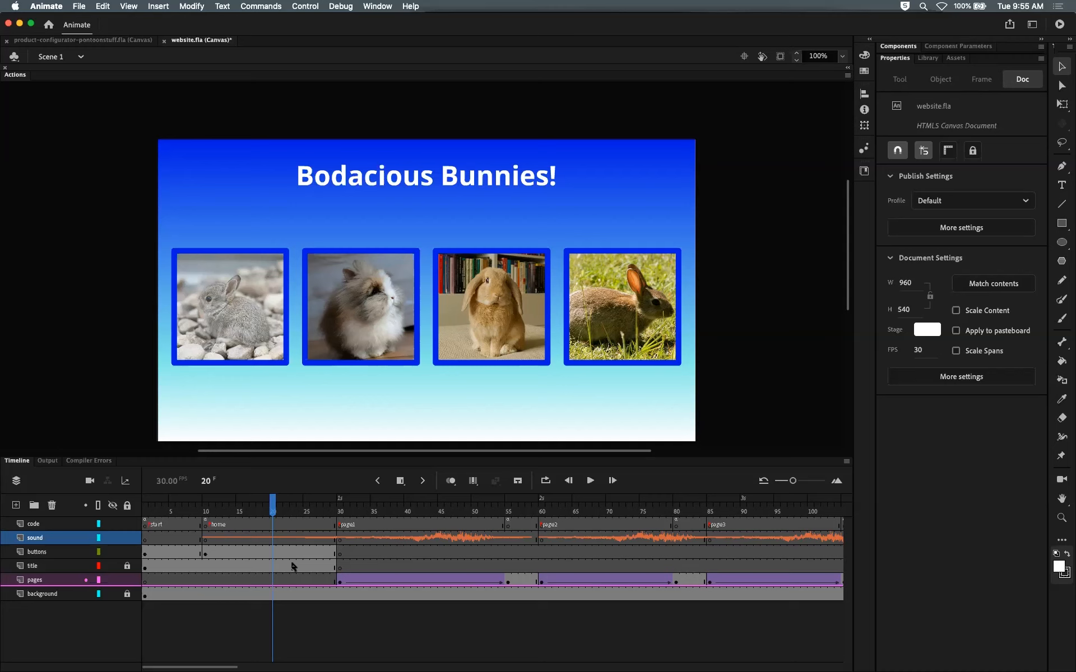
drag(273, 506, 230, 507)
Step: Undo the recent frame changes on the timeline
key(super+z)
key(super+z)
key(super+z)
key(super+z)
key(super+z)
key(super+z)
key(super+z)
key(super+z)
key(super+z)
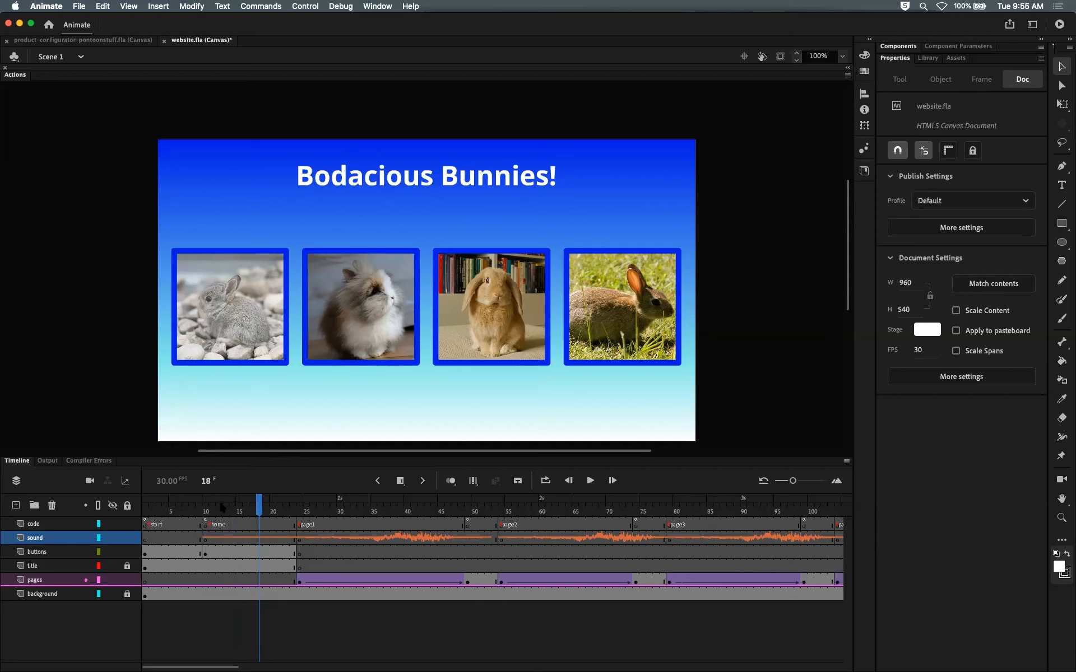
key(super+z)
key(super+z)
Step: Inspect the sound layer's frame 10 keyframe and the start and home frames on the stage
drag(233, 511, 212, 509)
click(205, 541)
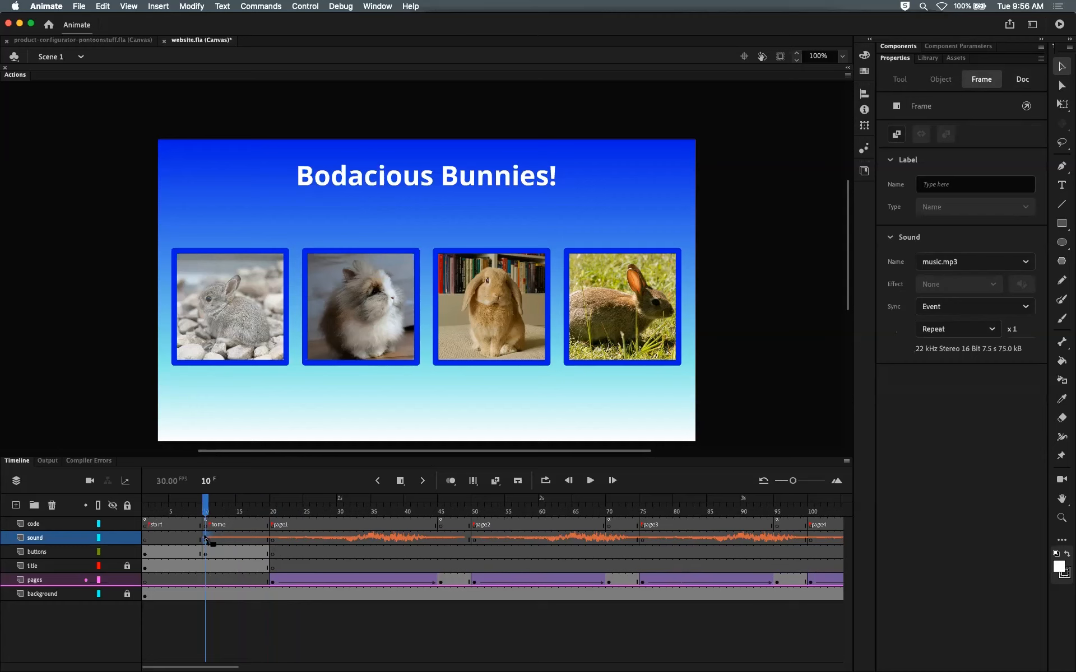
drag(206, 511, 146, 511)
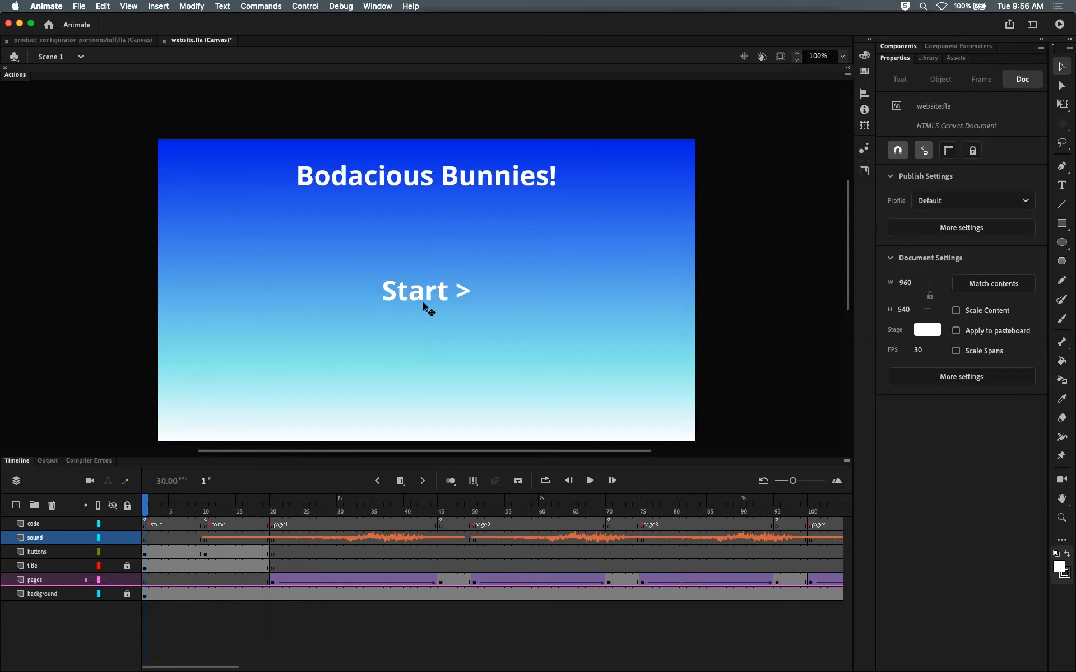
click(206, 504)
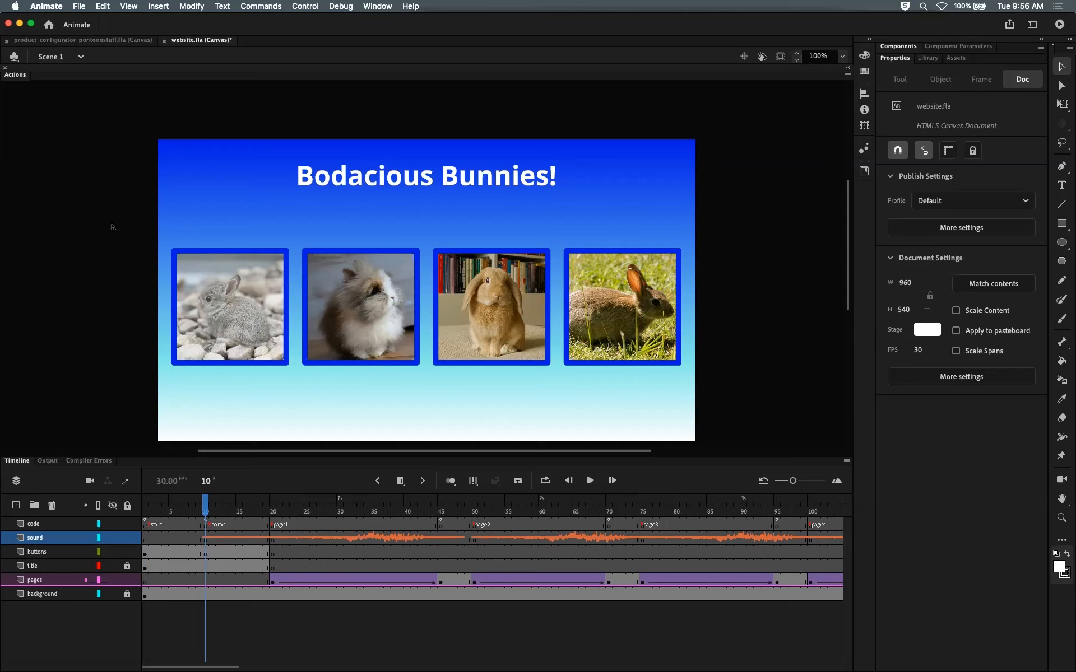
Step: Test the movie in the browser, click Start, and open and leave the Marvin and Muffin bunny pages
key(super+Return)
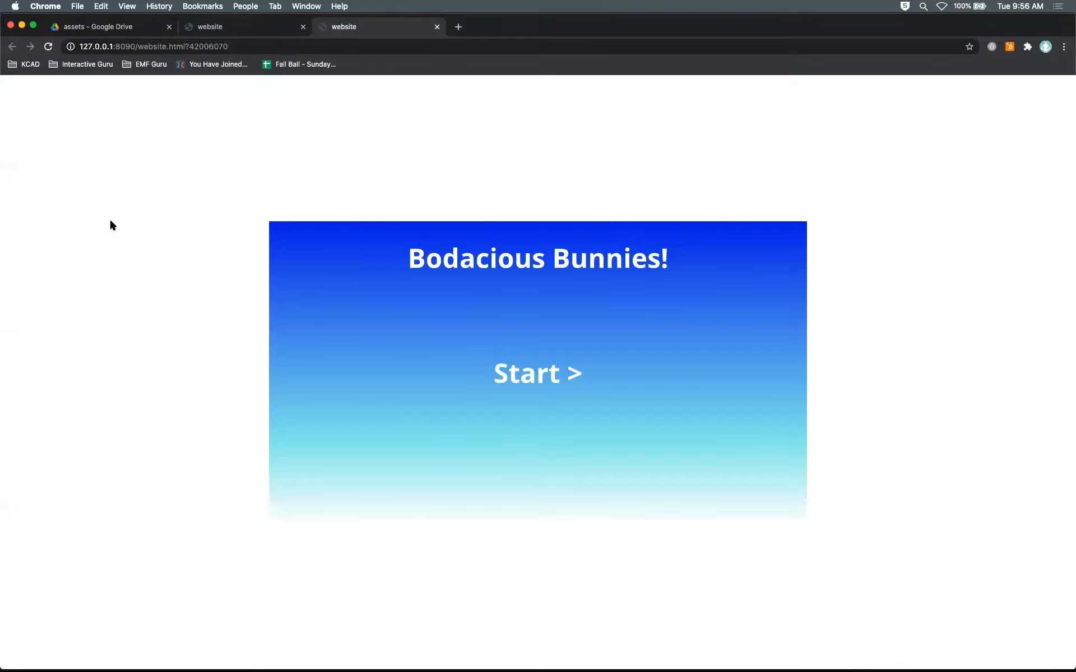
click(540, 367)
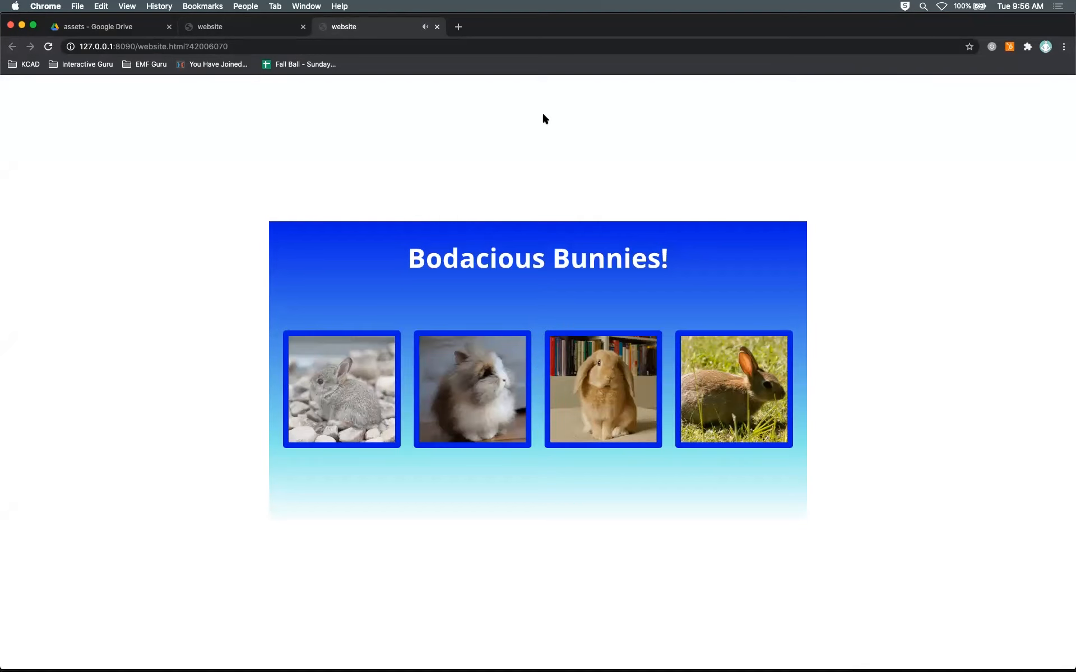
click(369, 363)
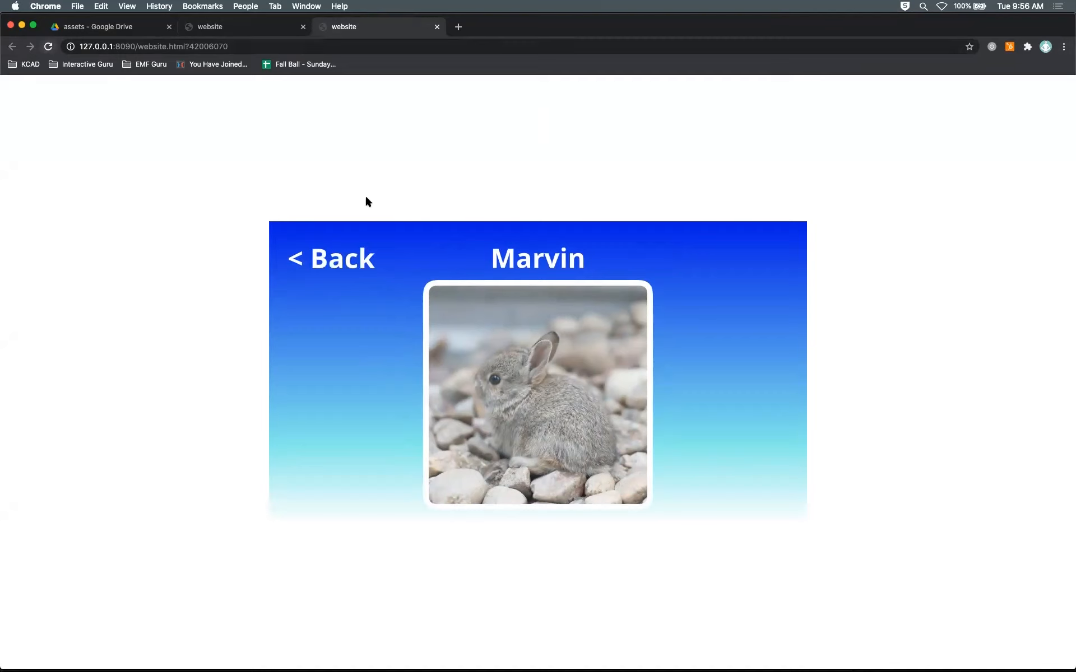
click(343, 259)
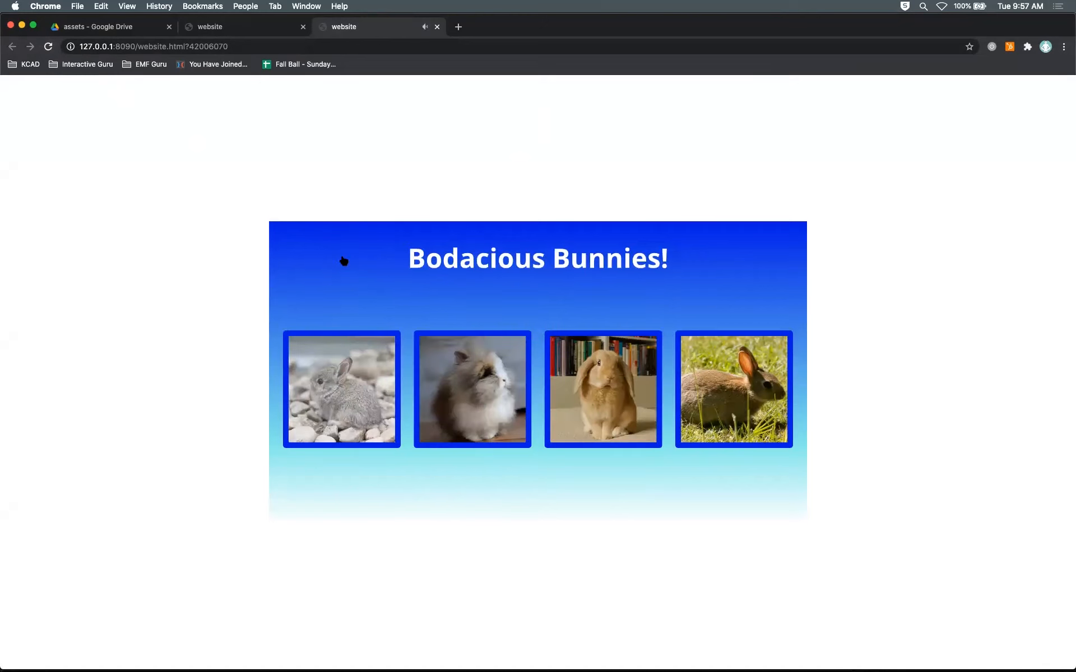
click(610, 387)
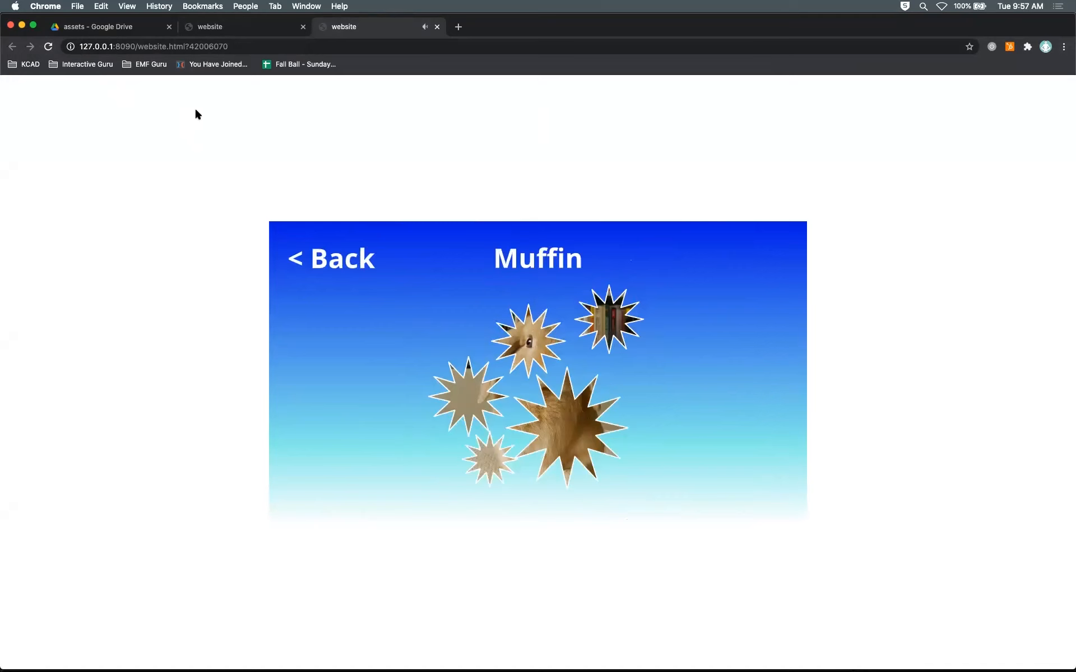
Step: Return to Animate, show the timeline, and test the movie again, opening the first bunny's page
key(super+Tab)
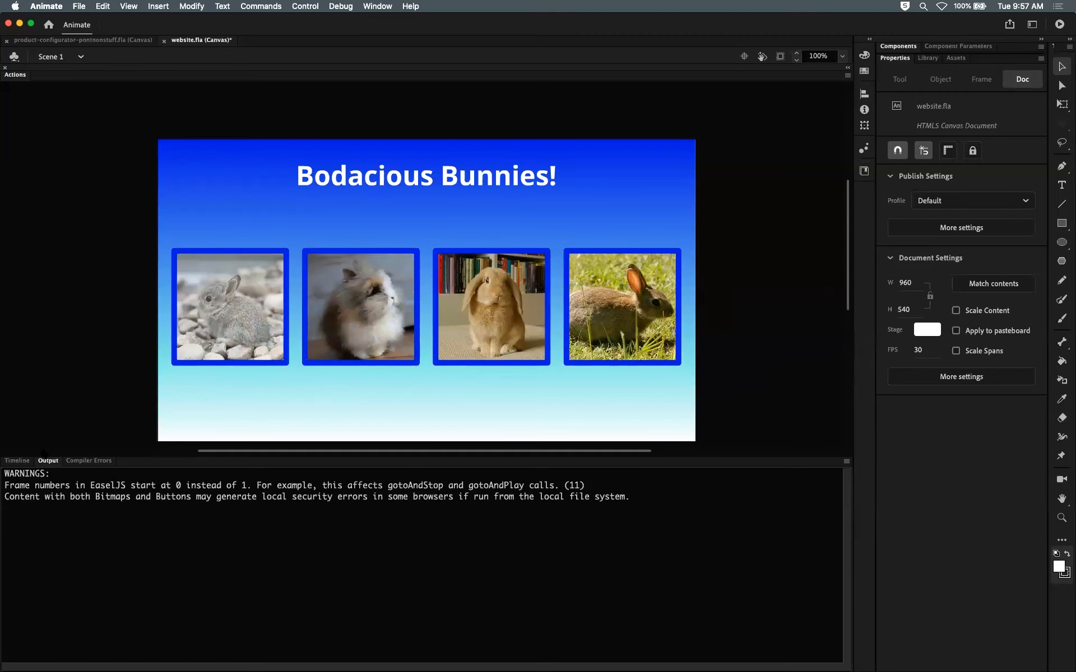
click(17, 461)
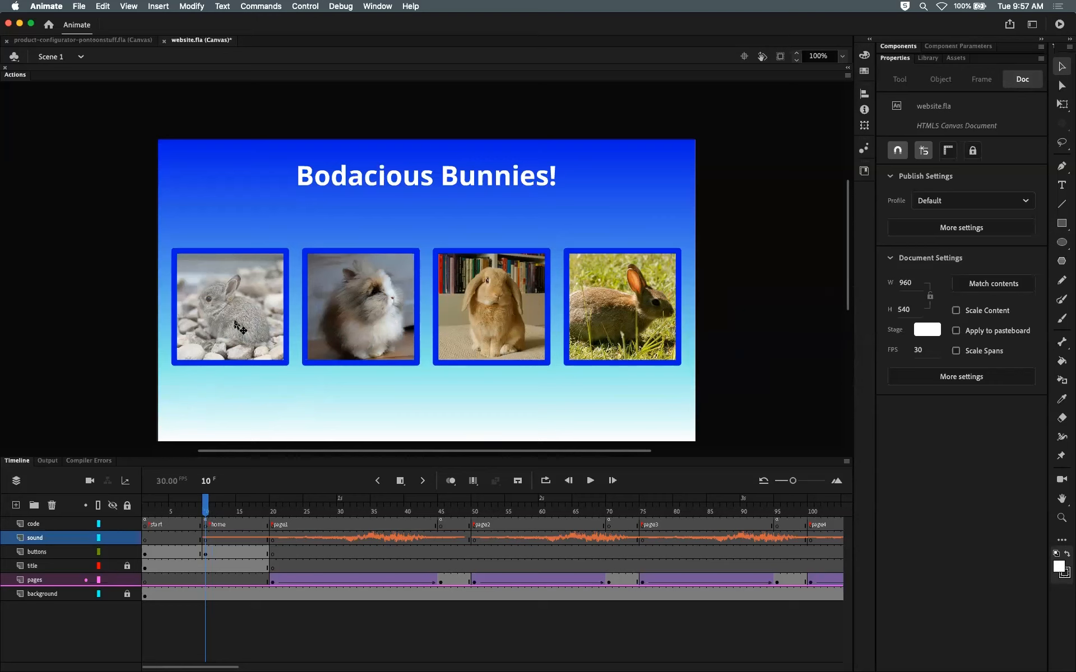
drag(274, 508, 208, 502)
key(super+Return)
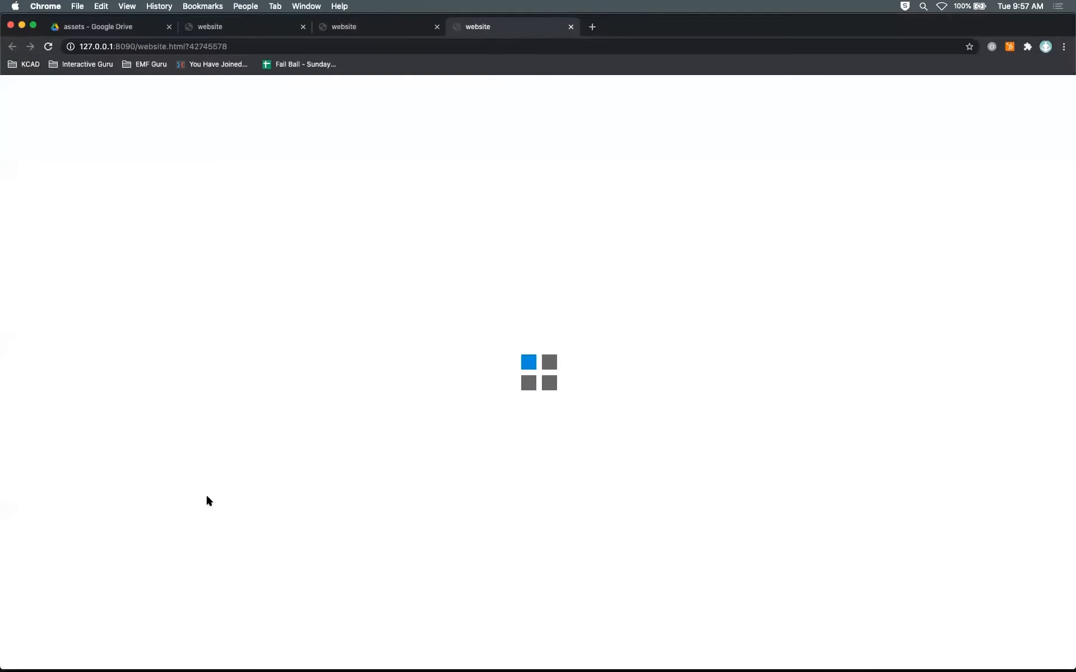
click(541, 373)
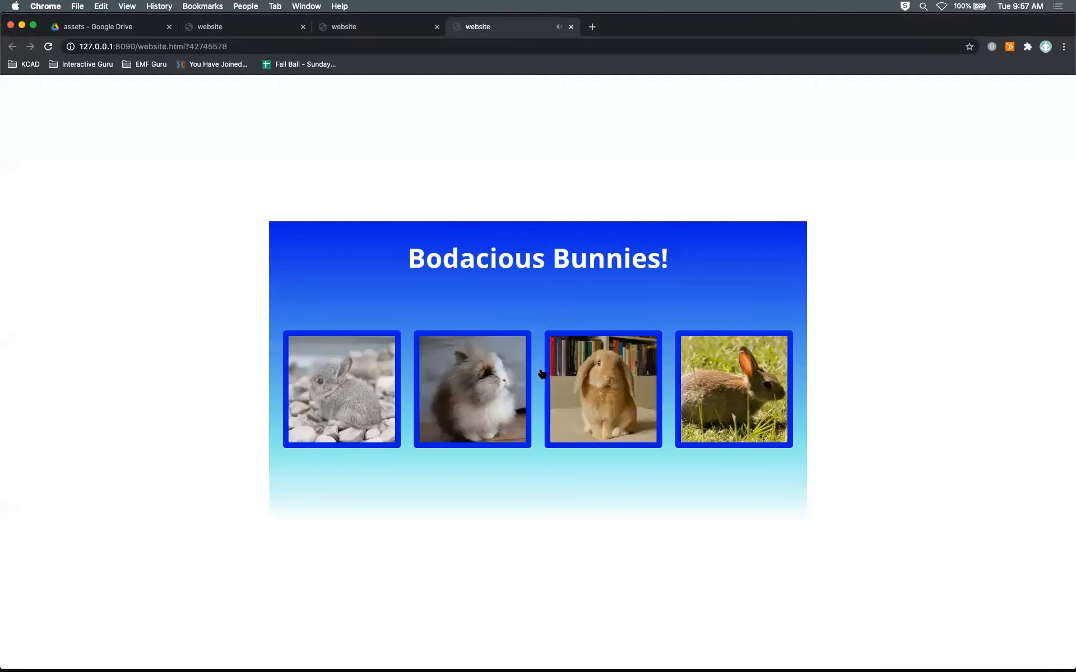
click(365, 370)
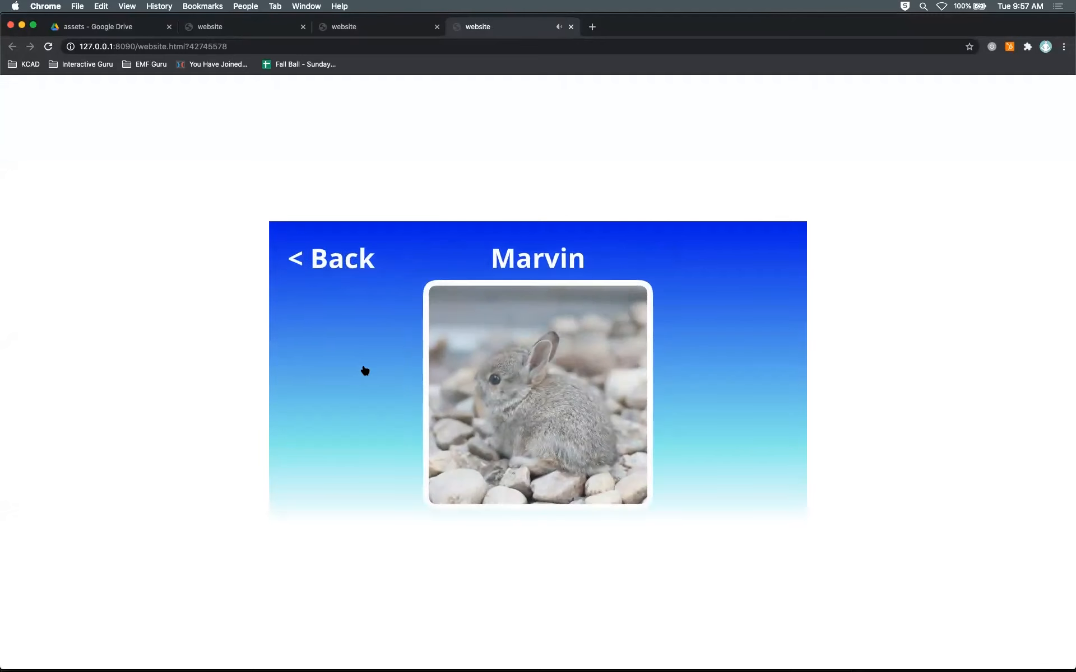
Step: Close the two latest preview tabs and return to Animate's timeline
click(571, 27)
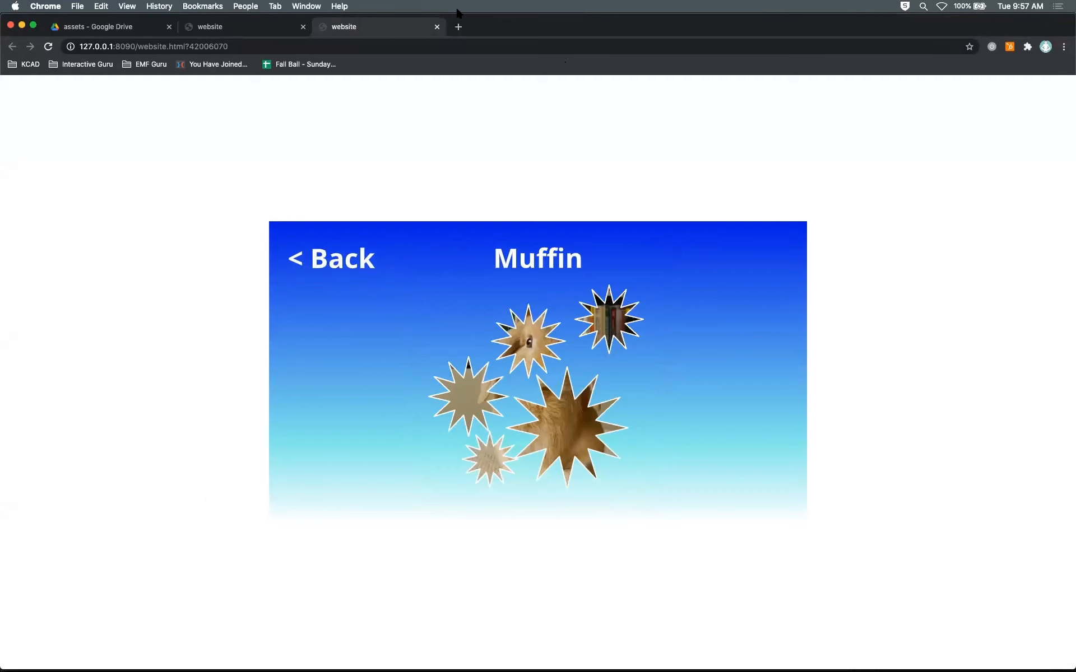
click(437, 26)
key(super+Tab)
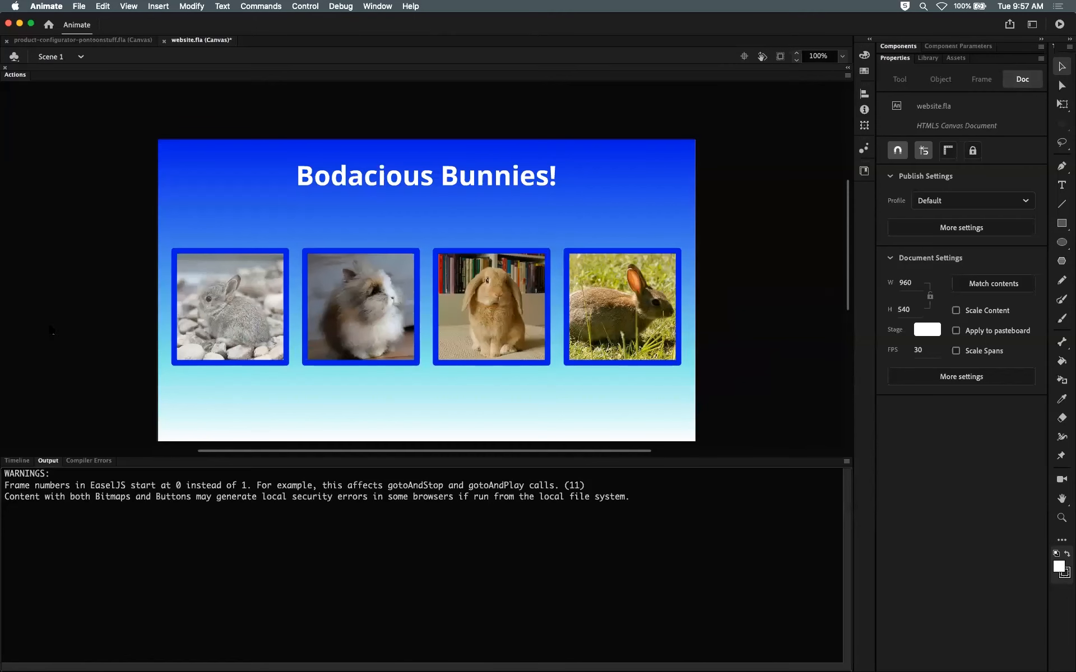
click(21, 460)
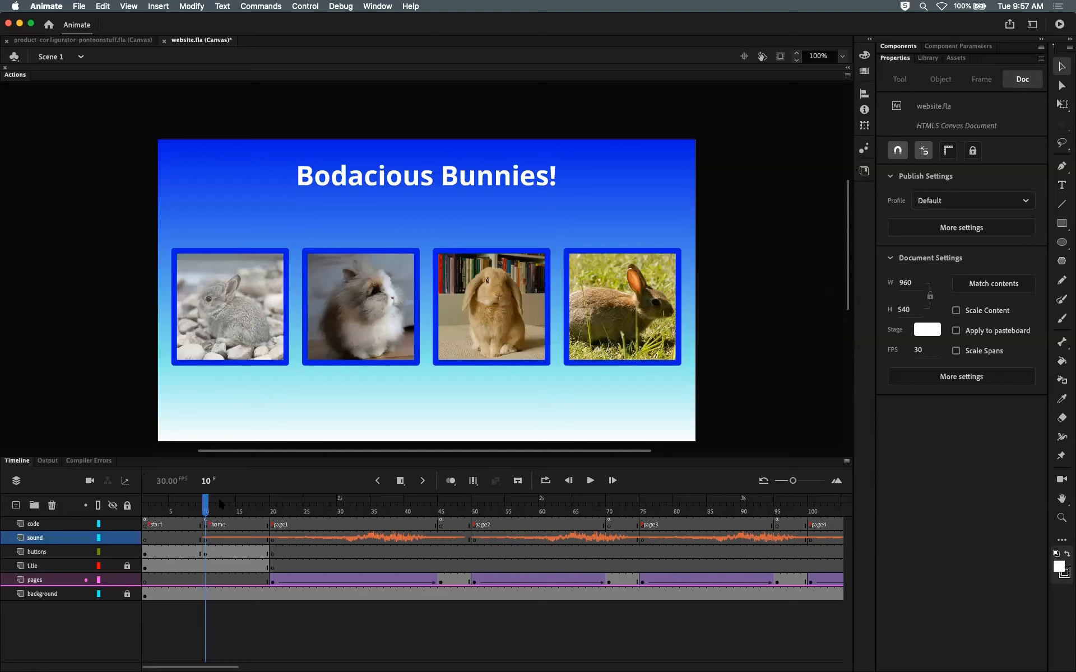
Step: Scrub the timeline and inspect the sound layer's keyframes at frames 10 and 20
drag(206, 506, 555, 509)
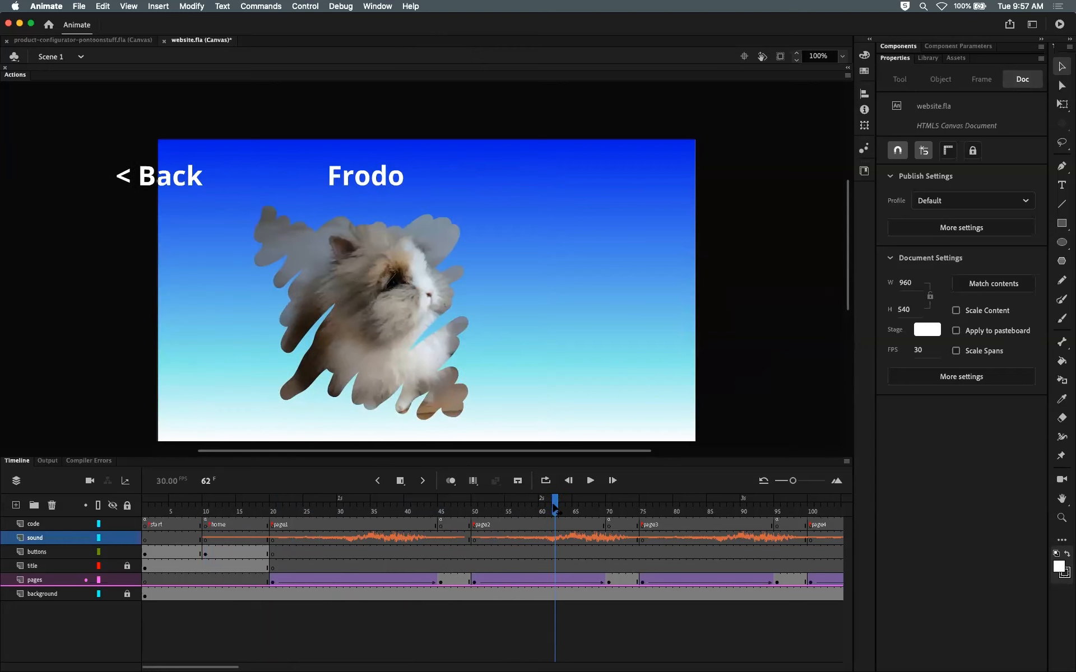
click(205, 512)
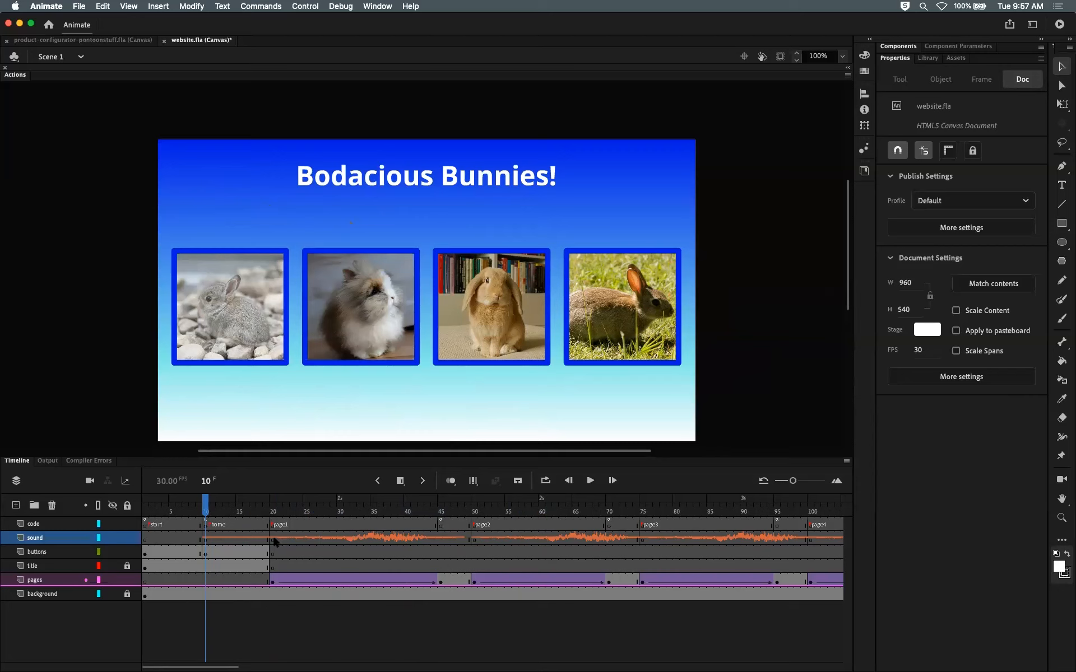
click(207, 539)
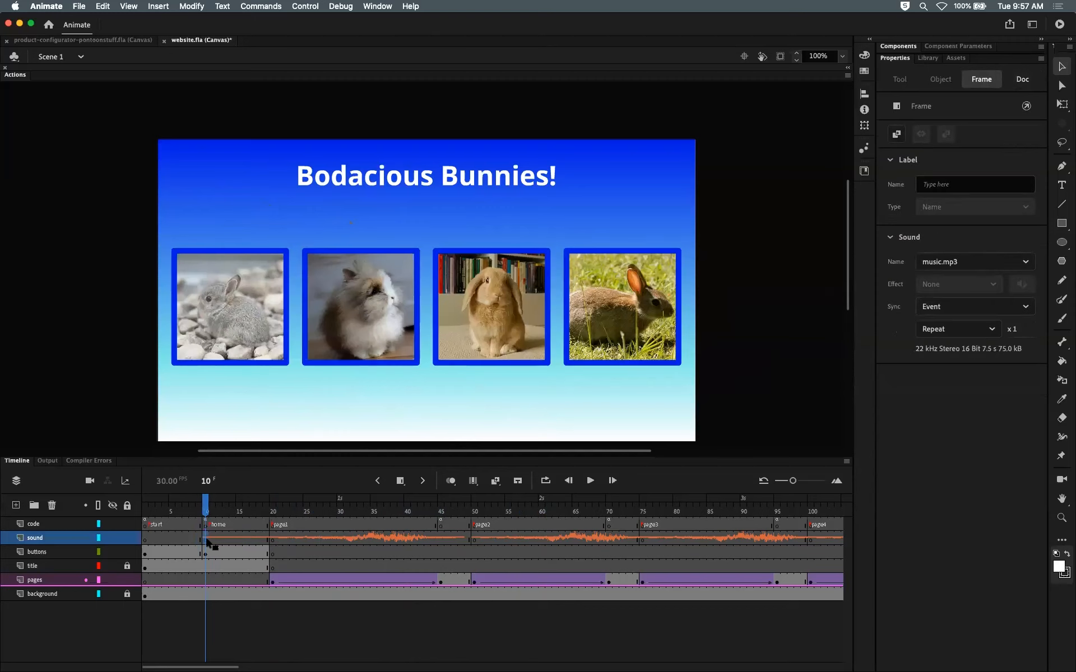
click(274, 539)
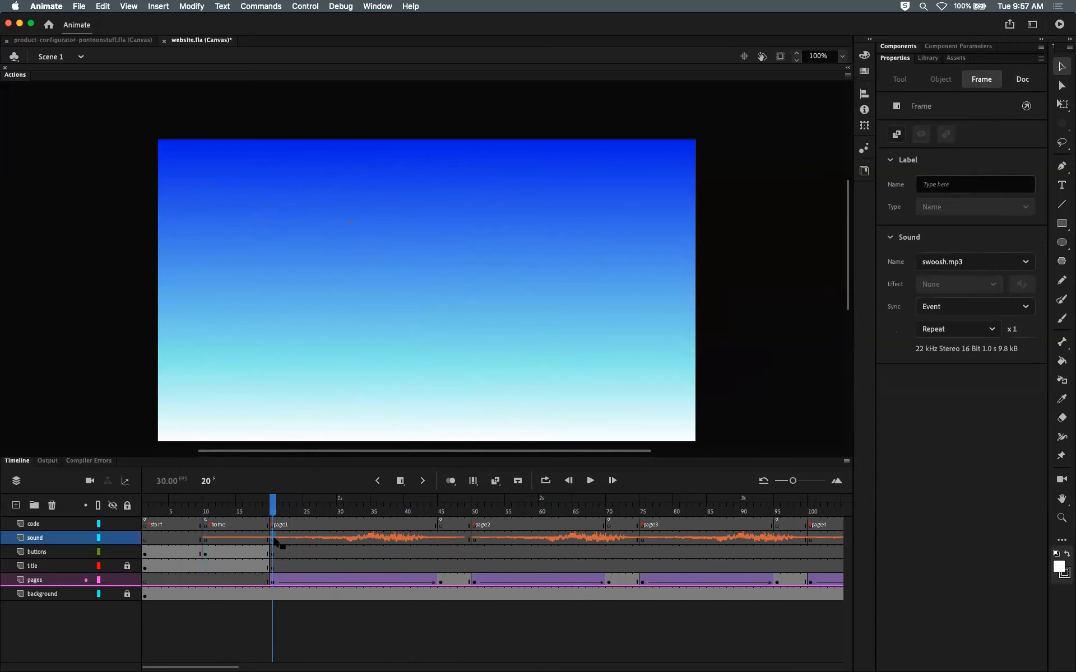
drag(272, 511, 242, 511)
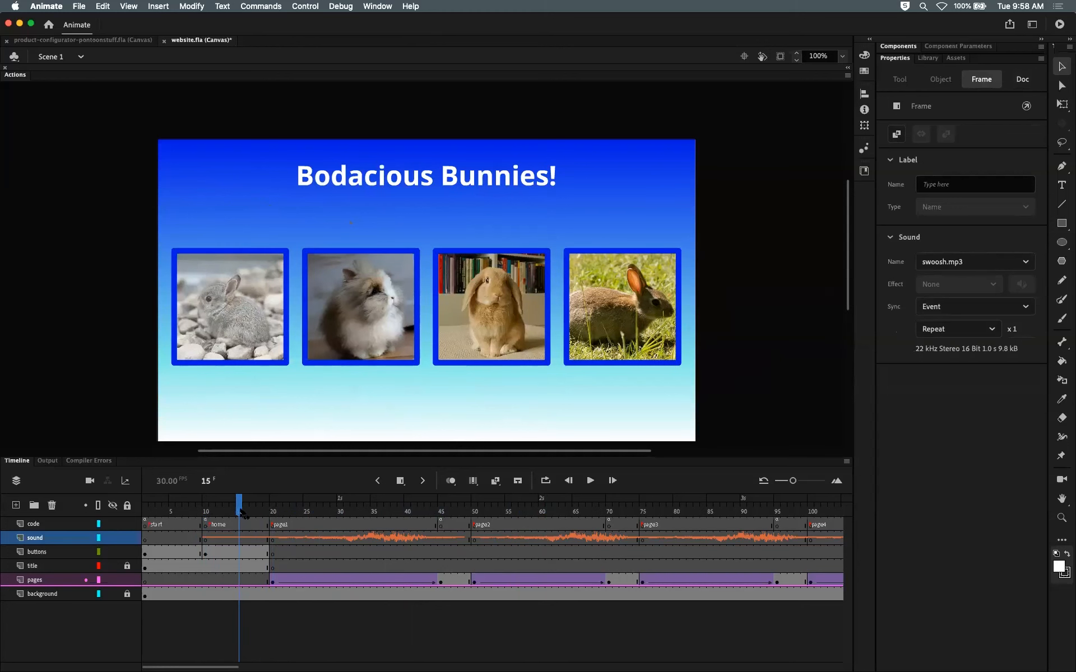
click(205, 540)
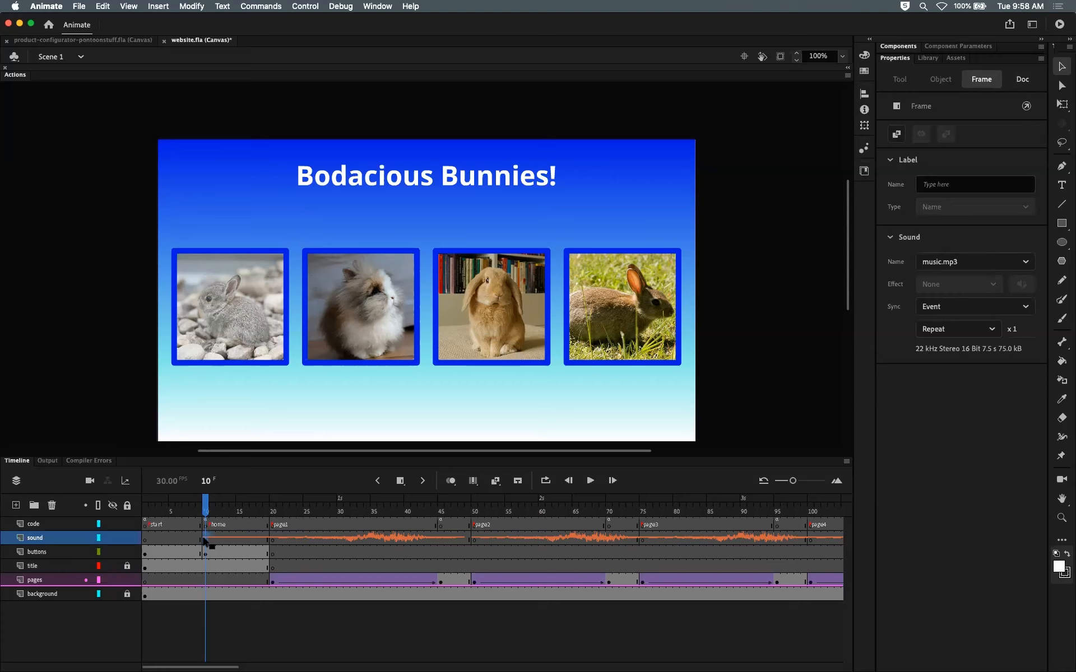
Step: Select the sound keyframe at frame 10 and review its sound name, sync and repeat options
click(225, 538)
click(205, 536)
click(1031, 262)
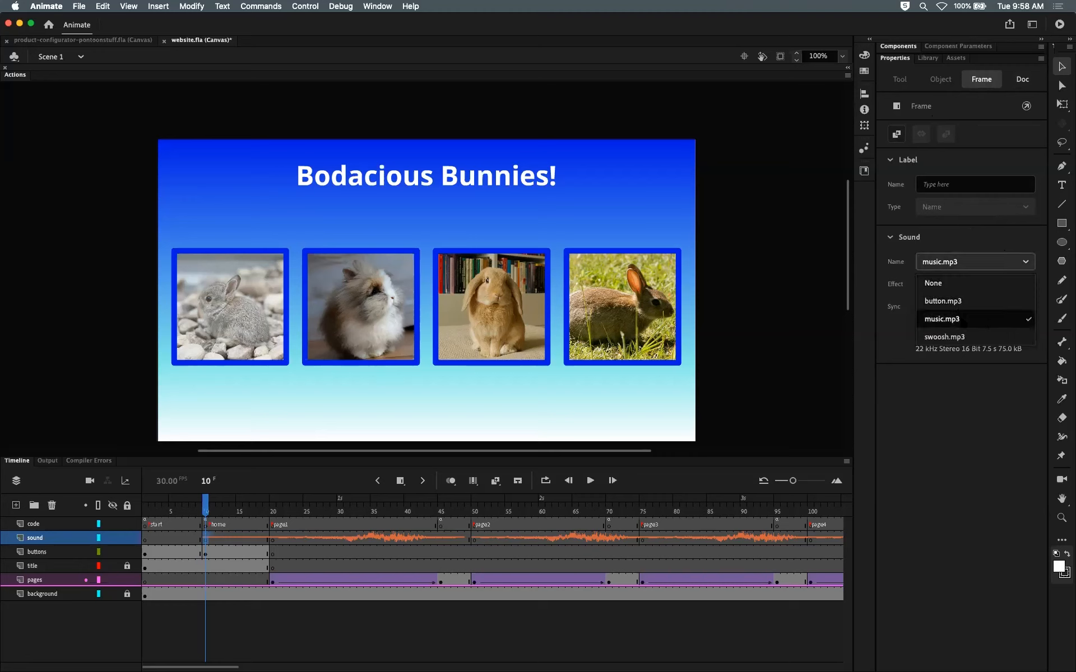
click(973, 393)
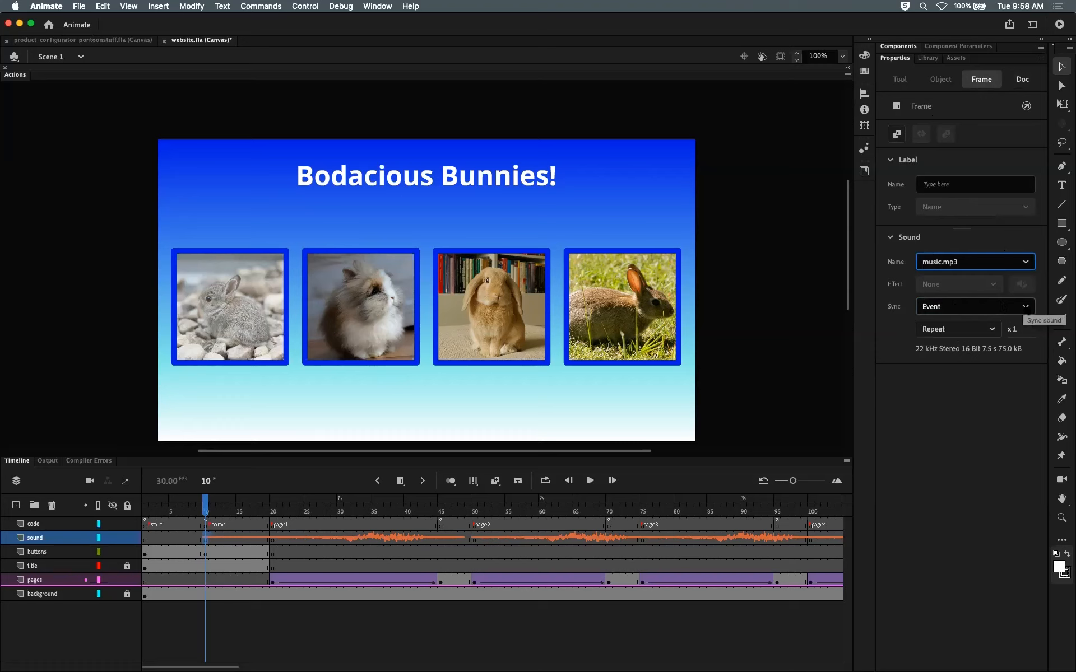
click(1026, 307)
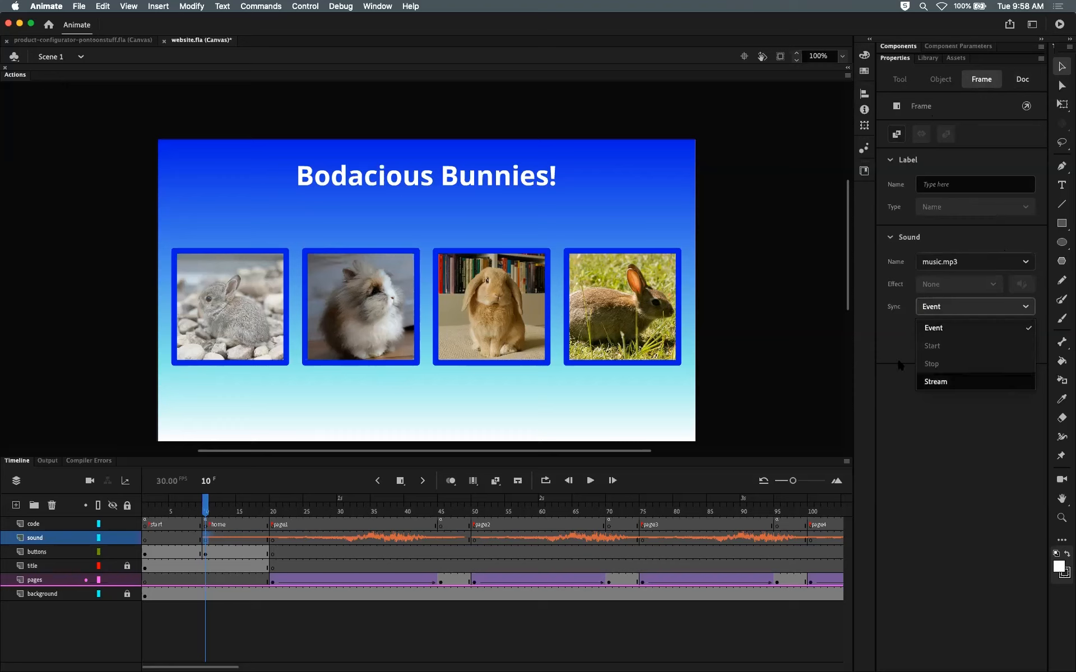
click(876, 343)
click(985, 333)
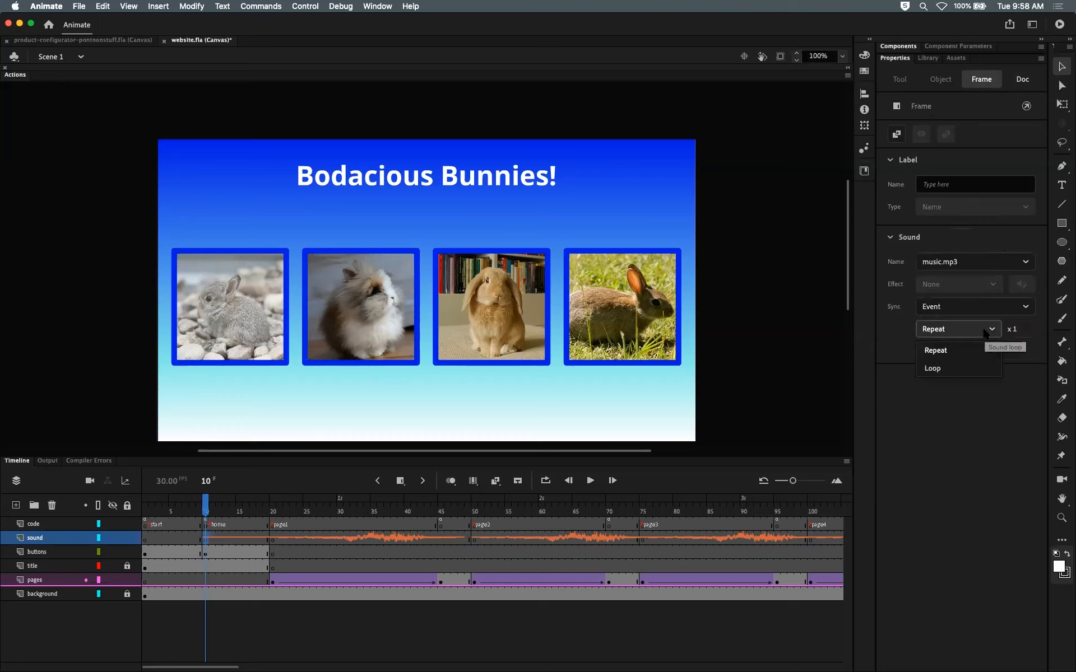
click(967, 372)
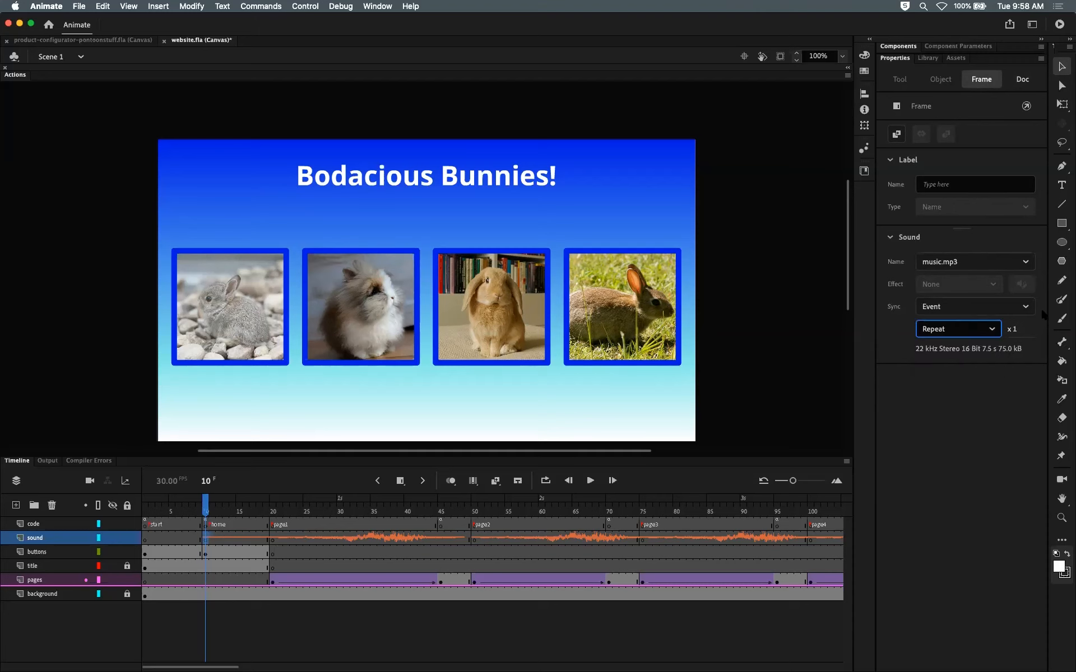
click(1026, 307)
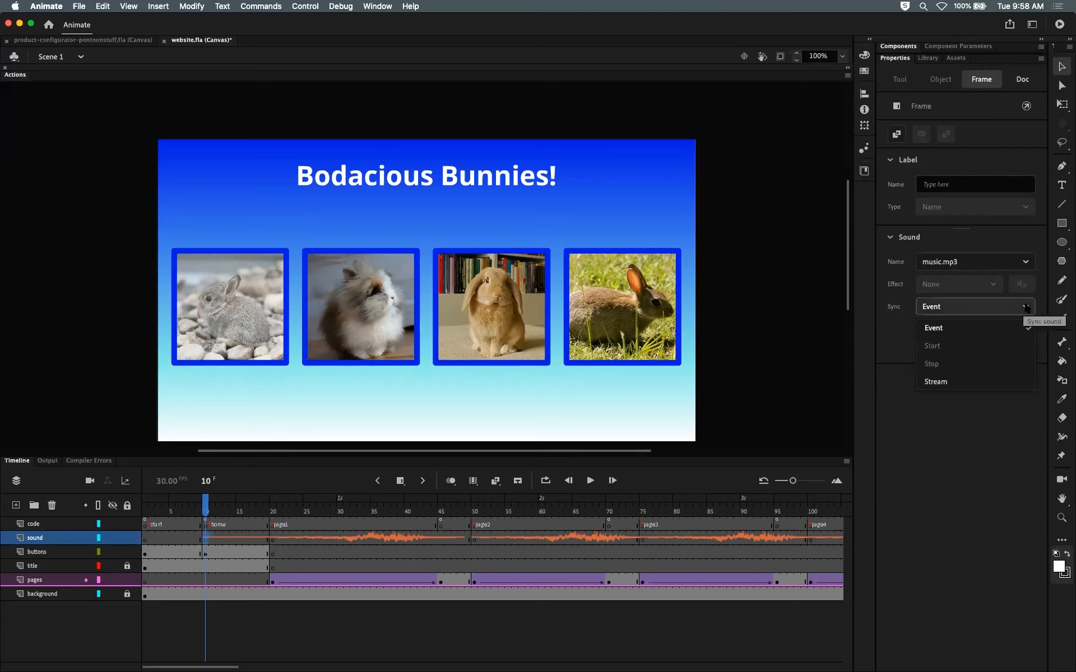
click(1005, 332)
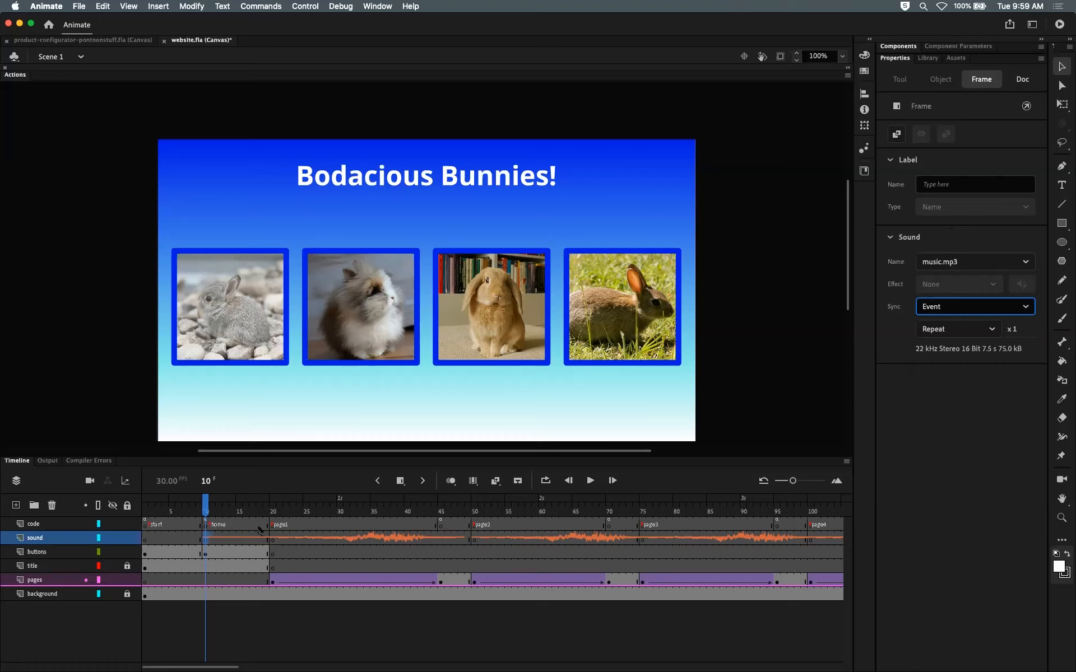
click(1019, 301)
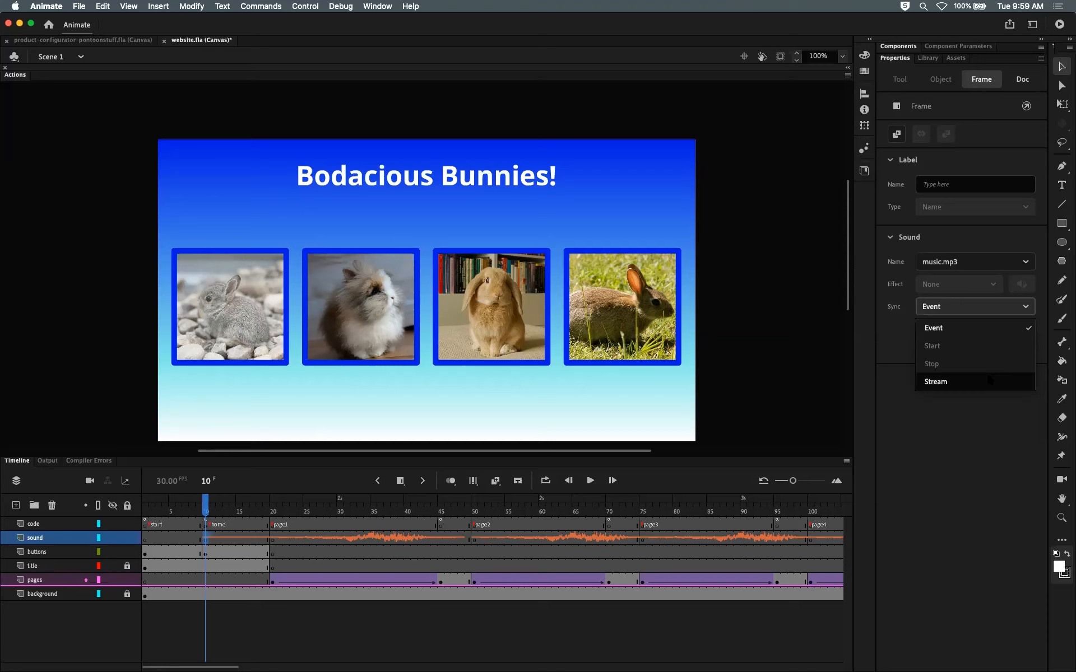
click(992, 327)
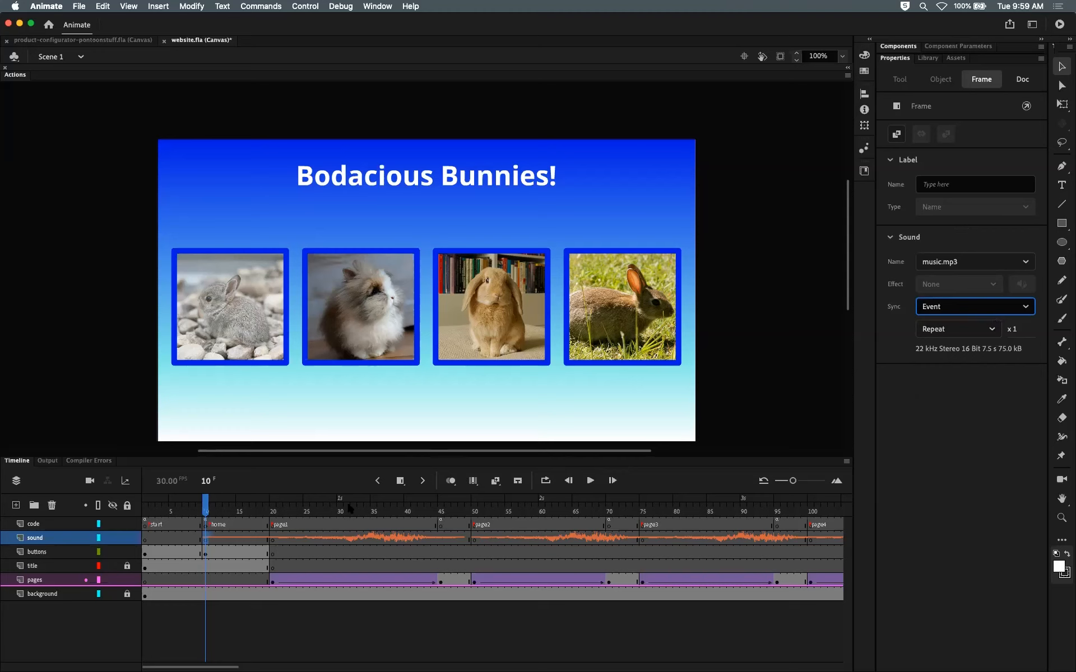
Step: Set the music.mp3 keyframe at frame 10 to Loop instead of Repeat
click(233, 539)
click(205, 541)
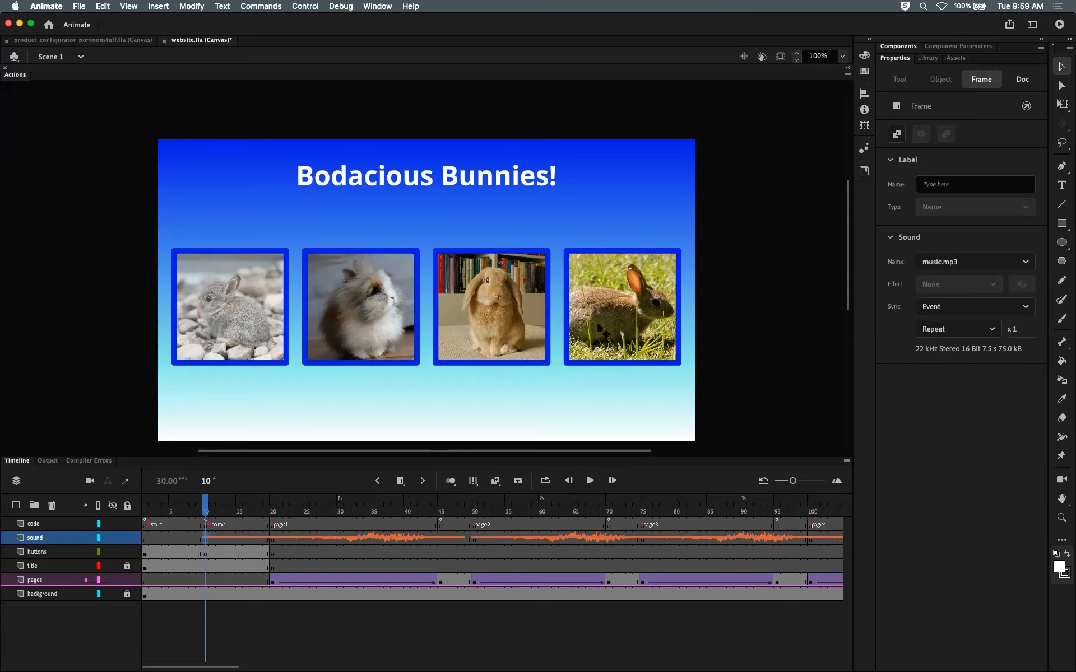
click(992, 329)
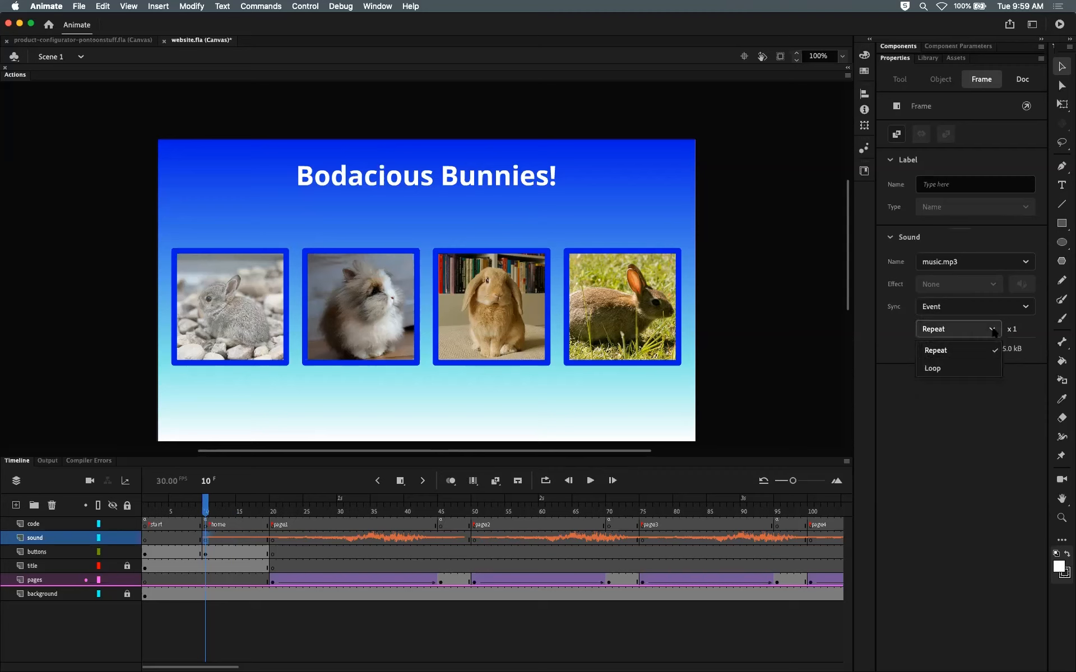
click(963, 370)
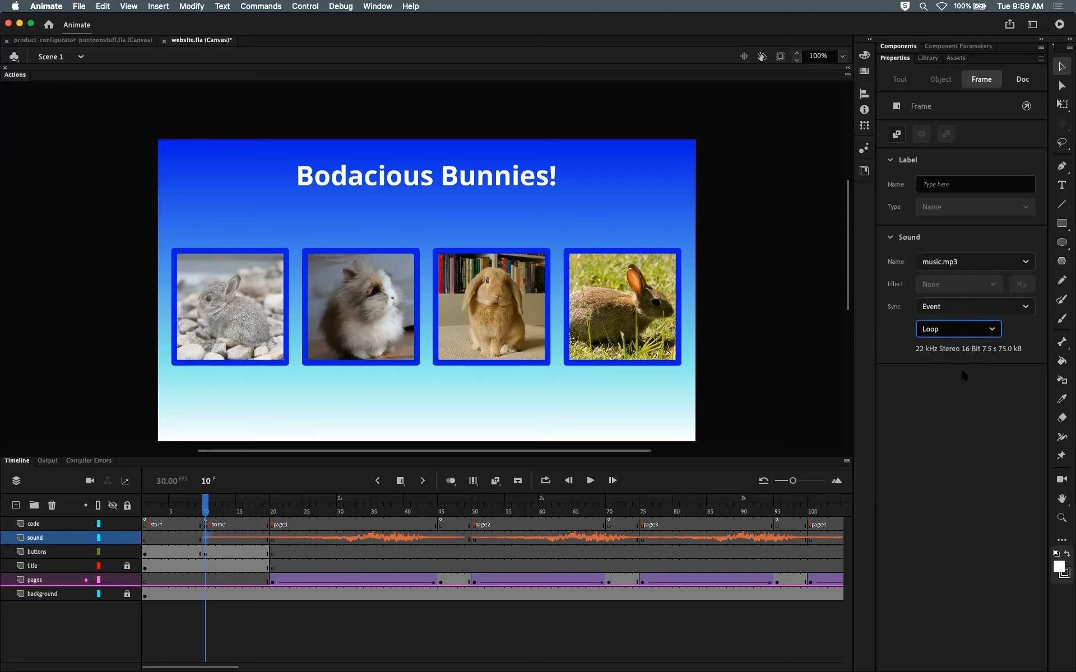
click(975, 330)
click(974, 352)
click(958, 329)
click(955, 368)
Step: Test the movie in the browser, click Start, and open Frodo's bunny page
click(769, 201)
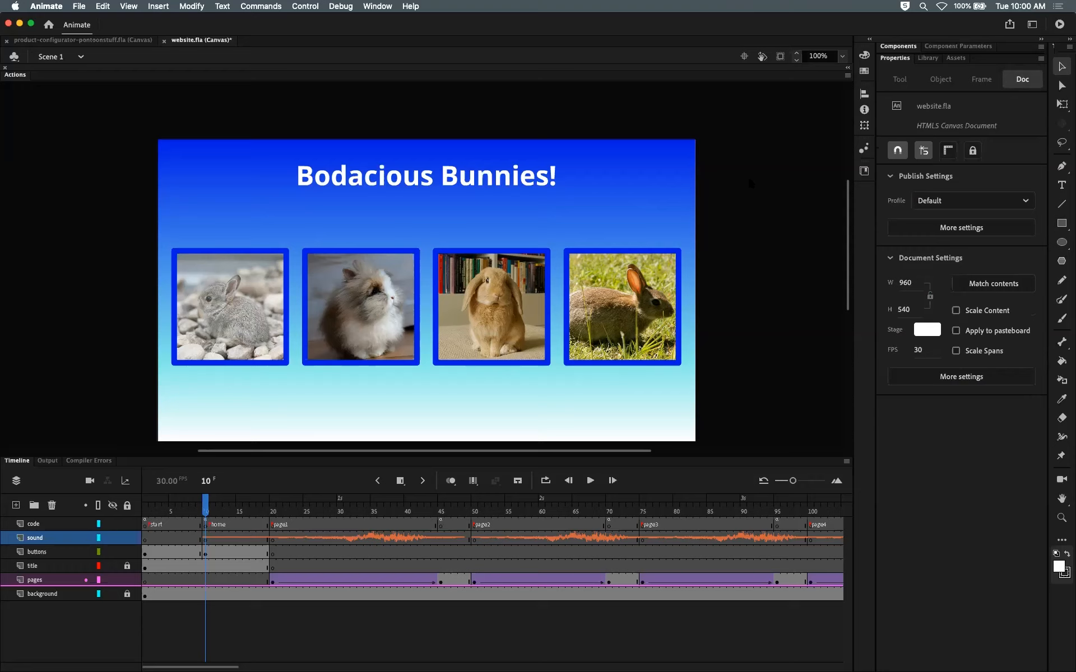
key(super+Return)
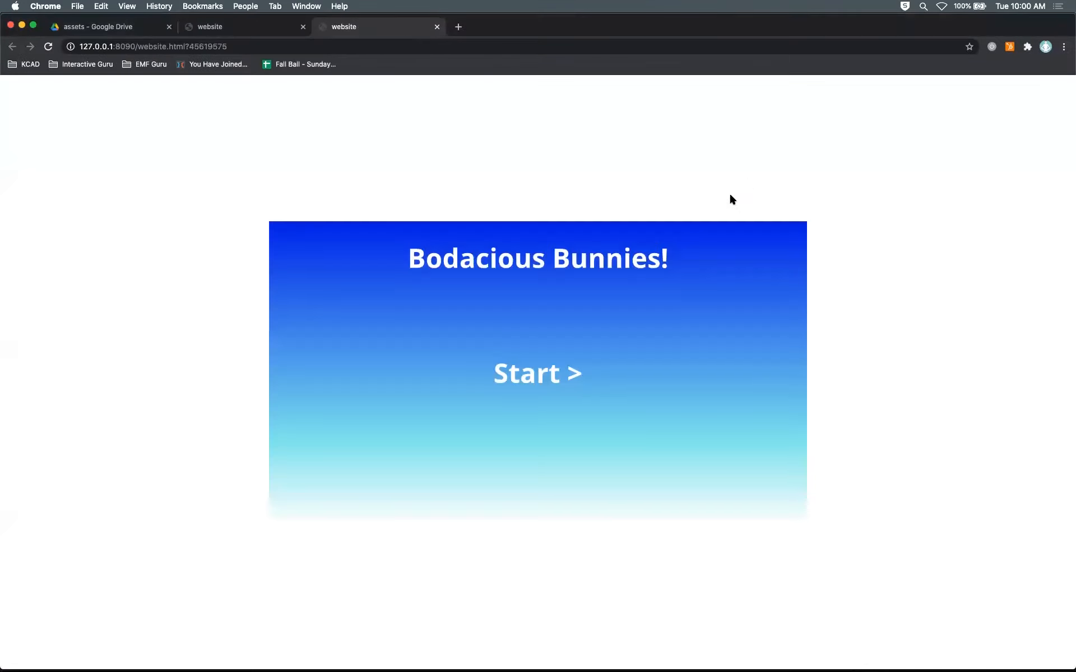
click(567, 373)
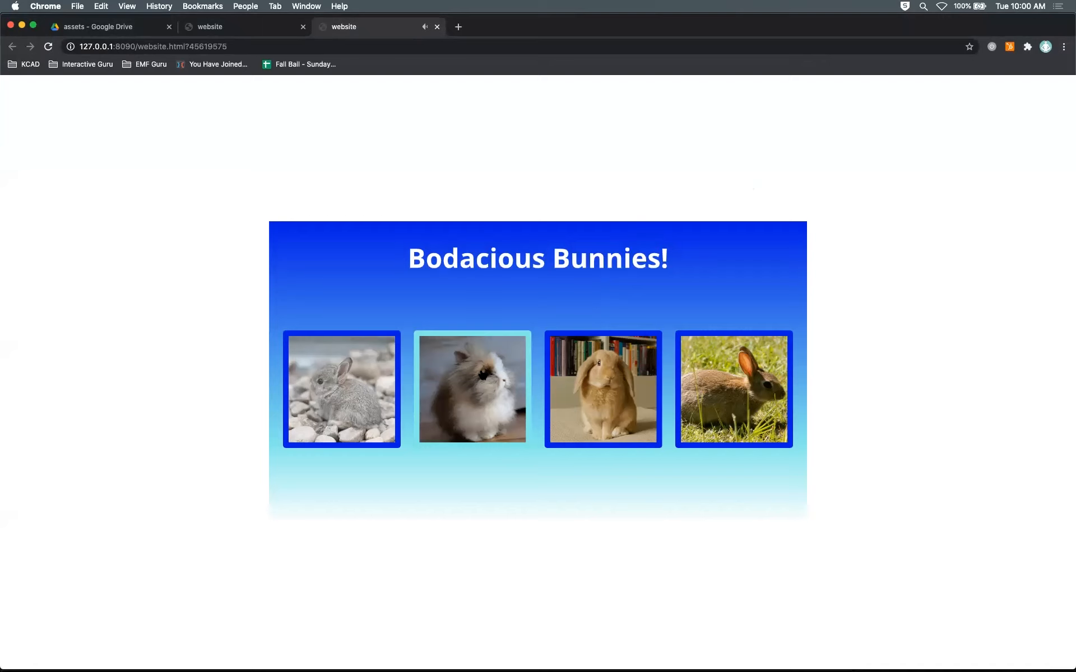
click(482, 375)
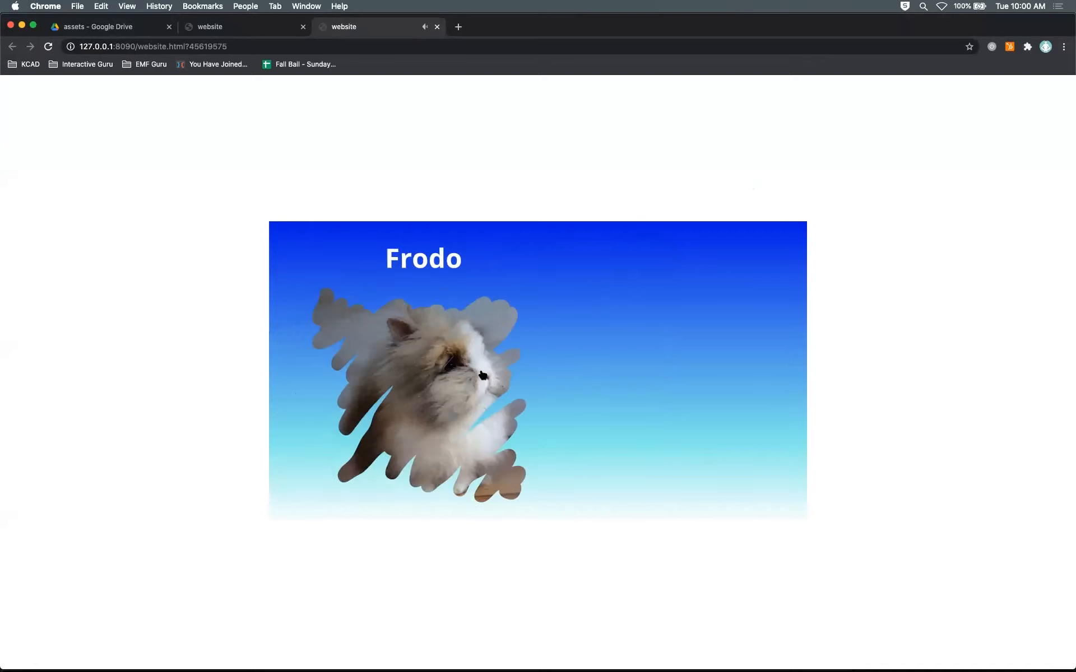
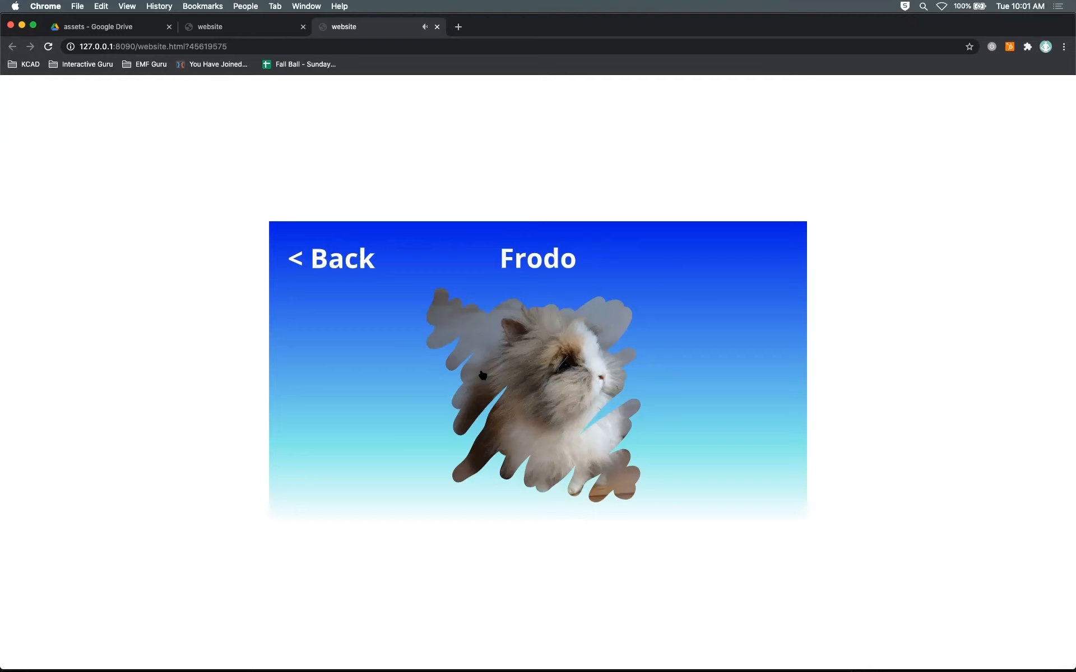
Step: Go back to the home page in the browser test, open the first bunny's page, and return
click(351, 262)
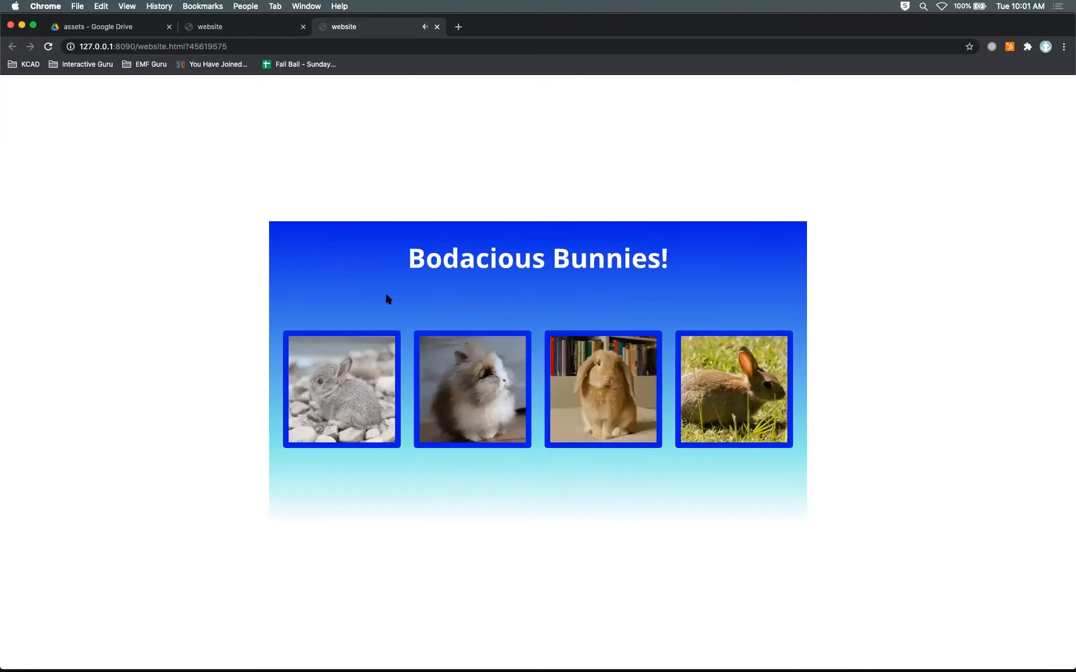
click(354, 400)
click(349, 262)
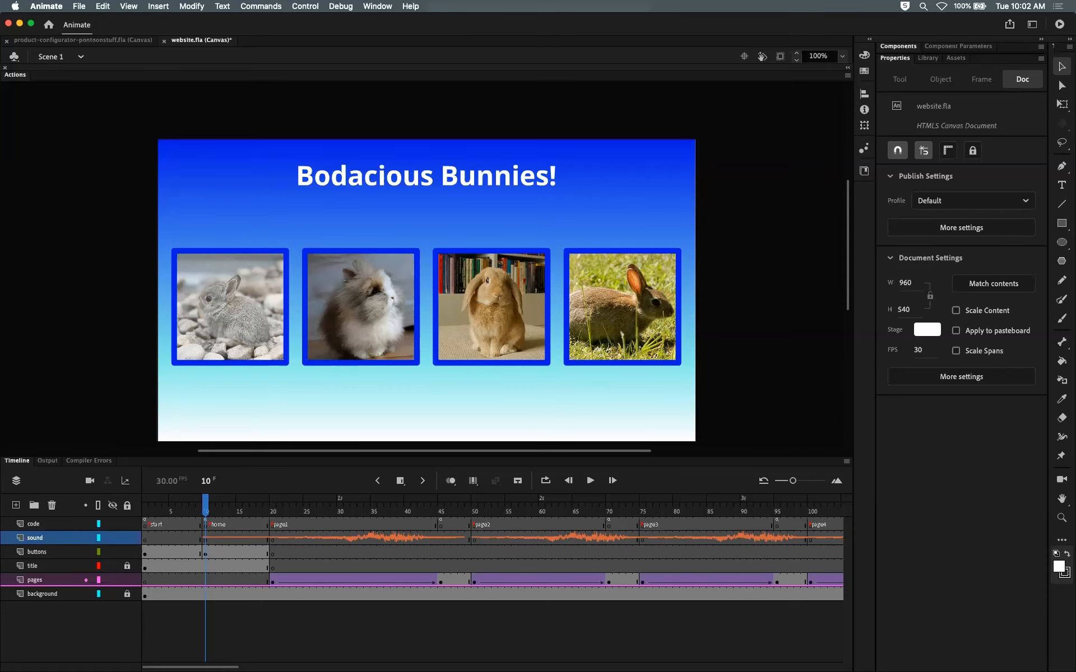
Step: Move the music.mp3 keyframe on the sound layer from frame 10 earlier, to about frame 6
click(206, 537)
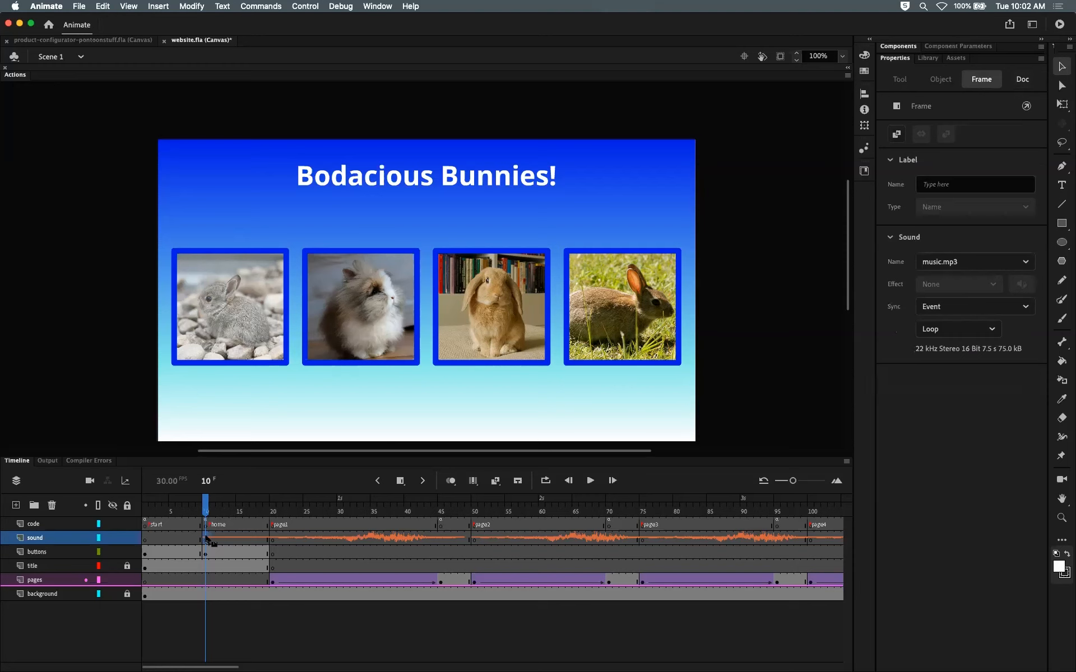
drag(206, 540, 143, 513)
click(205, 541)
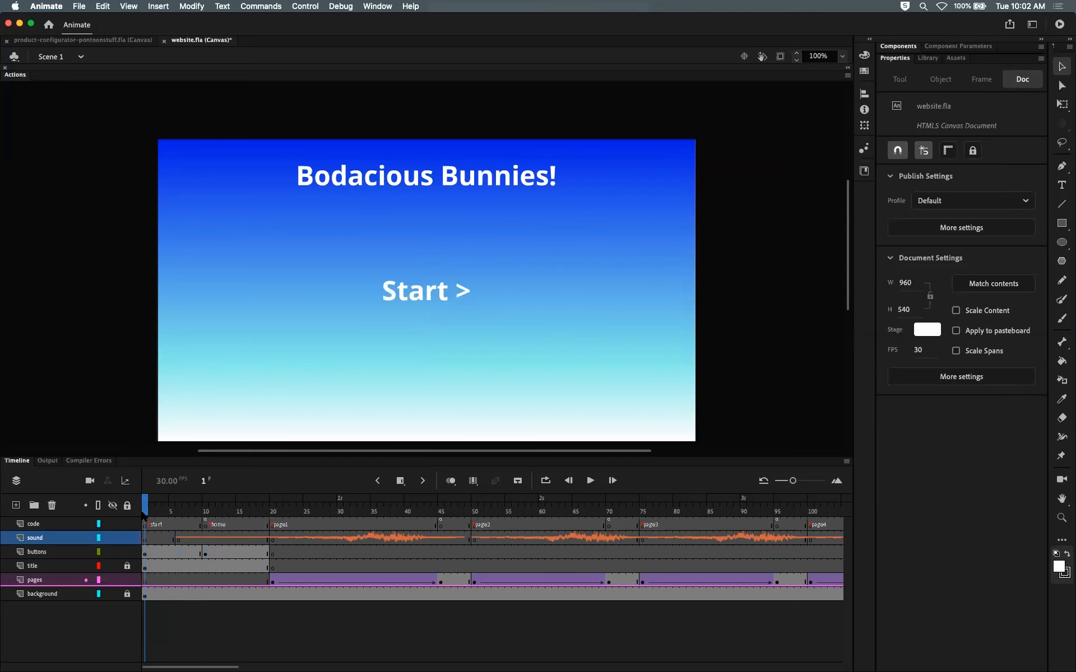
click(206, 512)
click(173, 541)
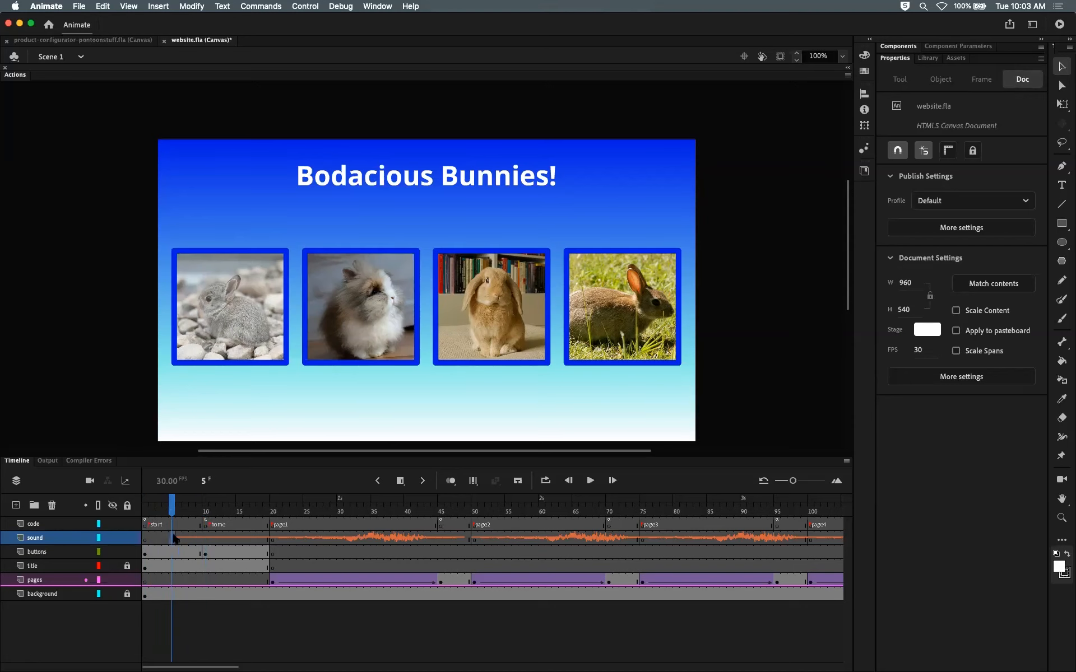
click(179, 542)
drag(180, 541, 152, 510)
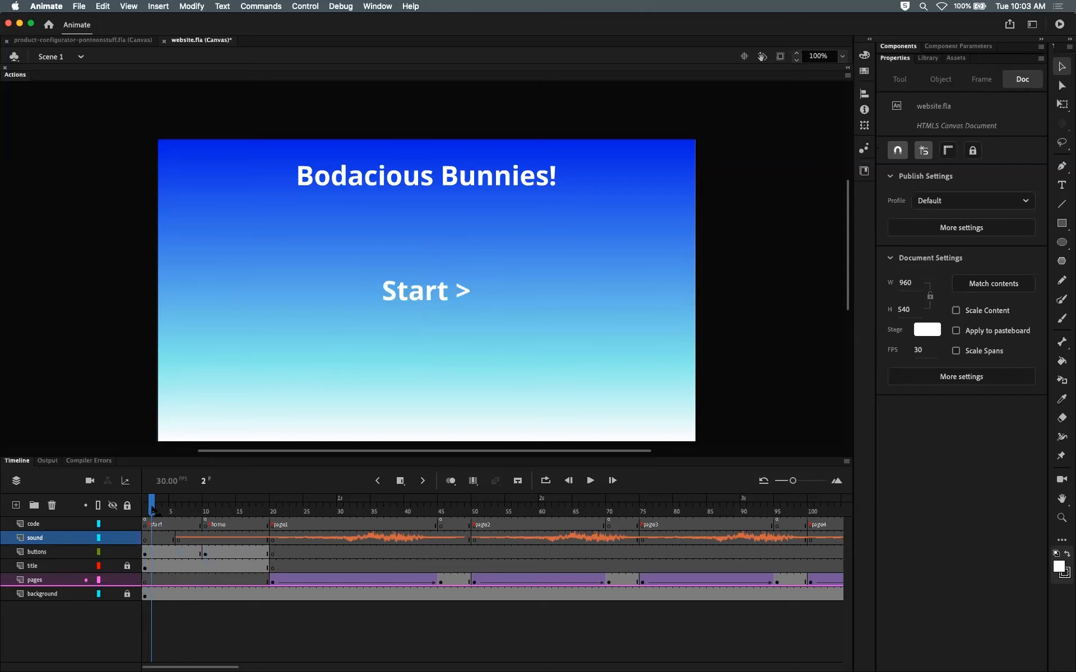
click(181, 539)
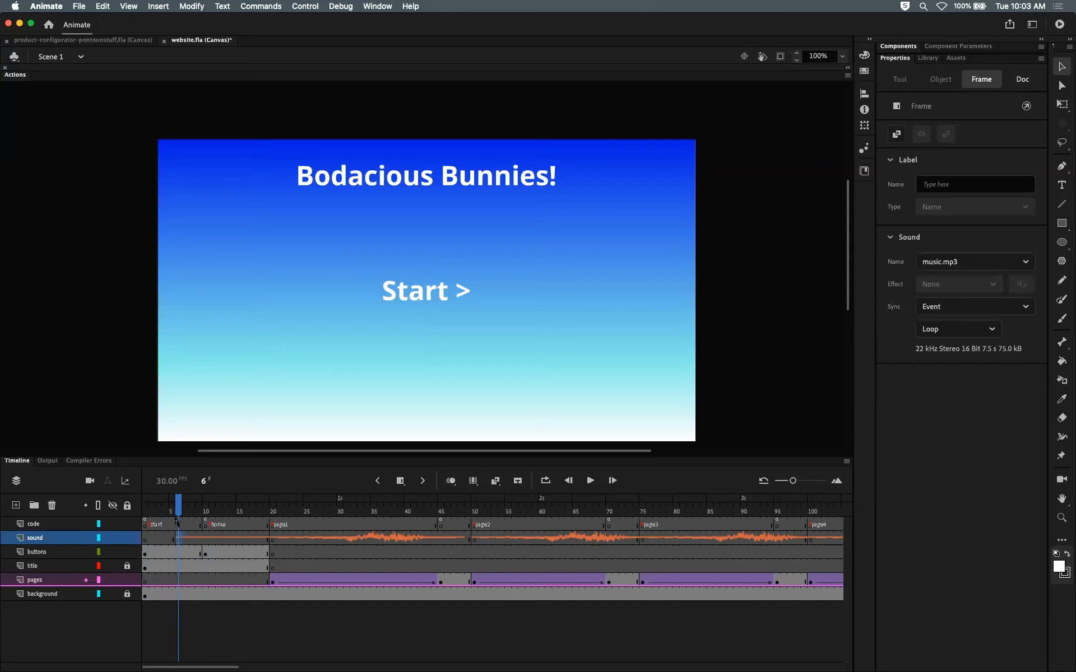
drag(177, 507, 205, 510)
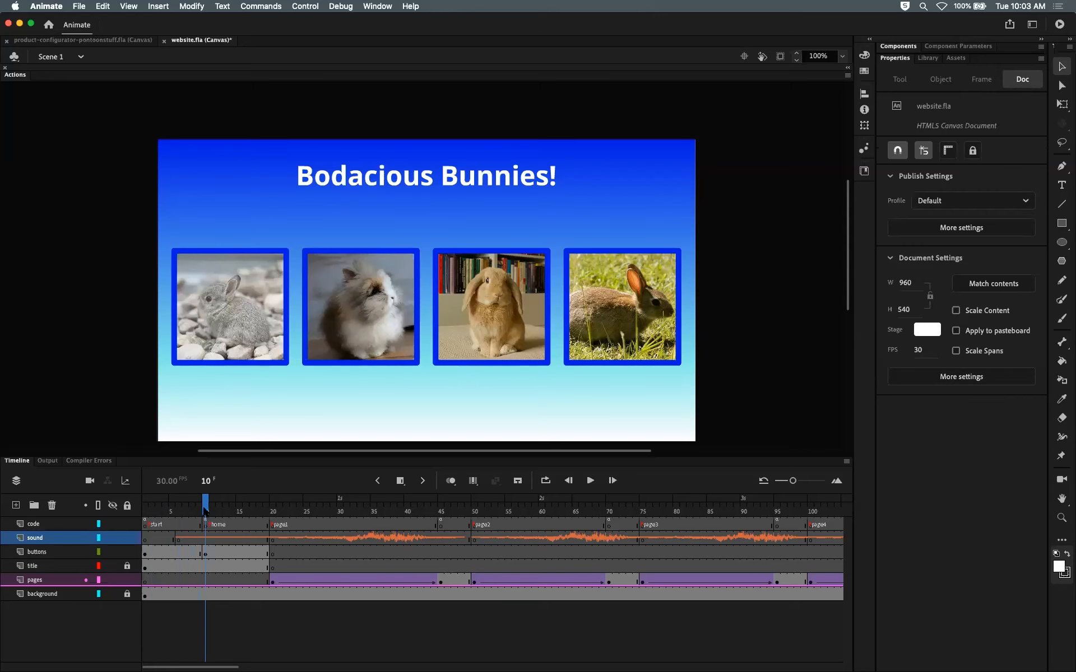
Step: Scrub the timeline and check the sound layer's keyframes at frames 10, 20 and 50
click(441, 510)
click(205, 507)
click(611, 511)
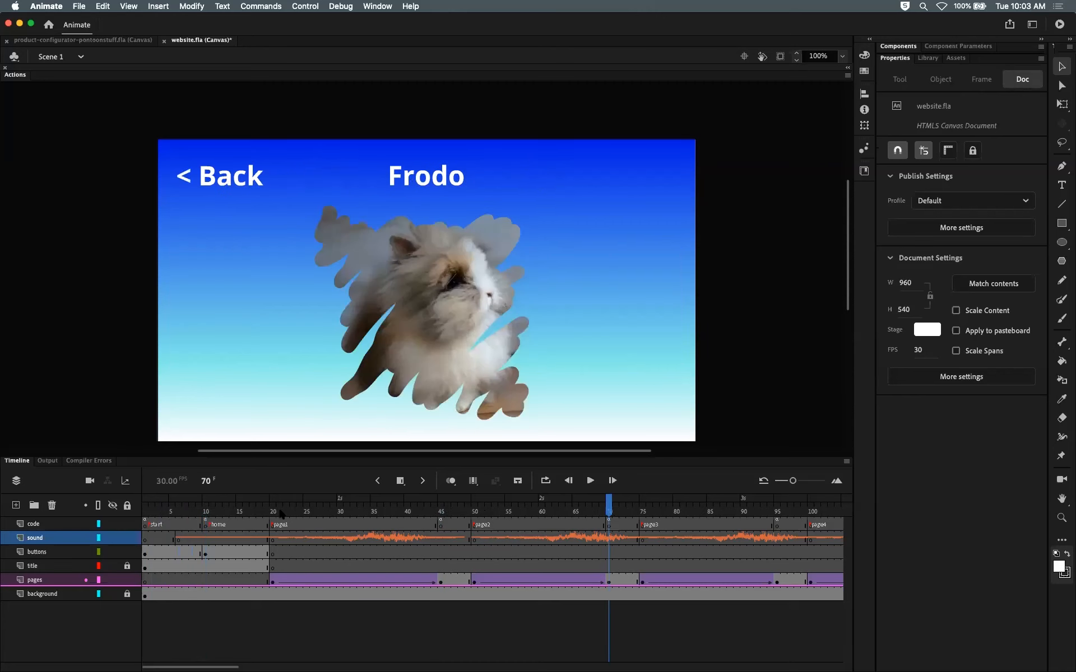
click(208, 510)
click(831, 512)
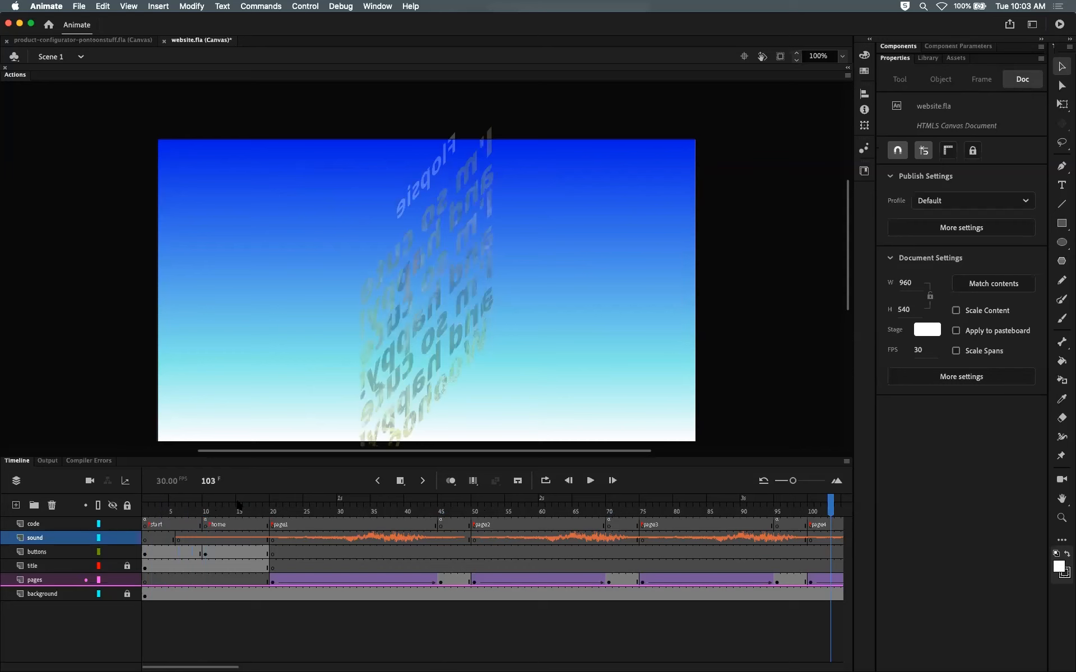
click(206, 509)
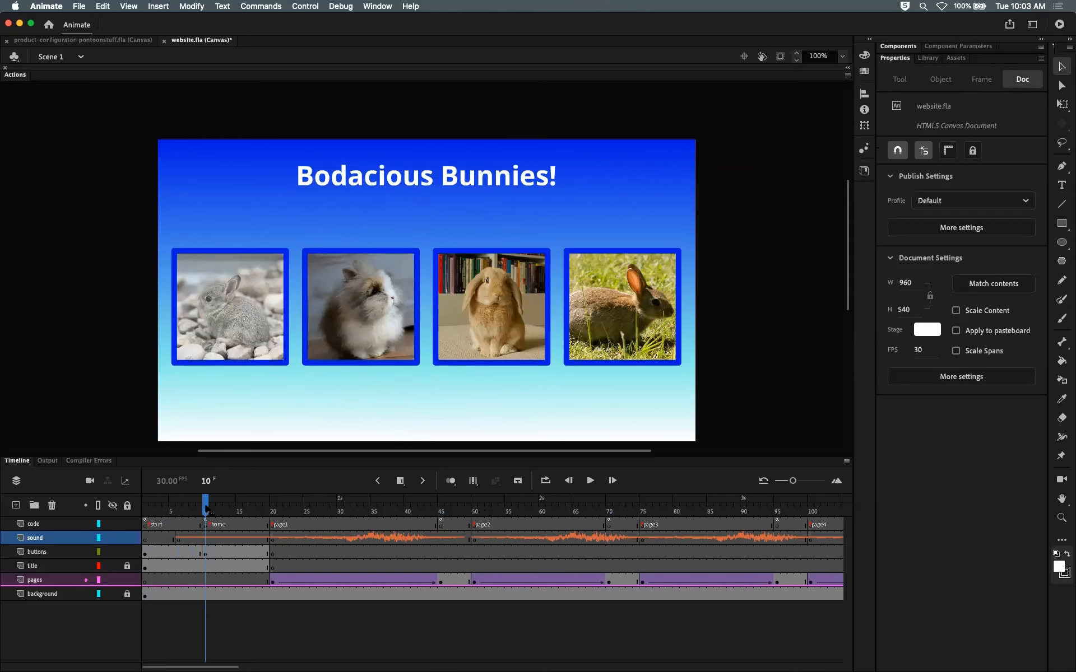
click(205, 541)
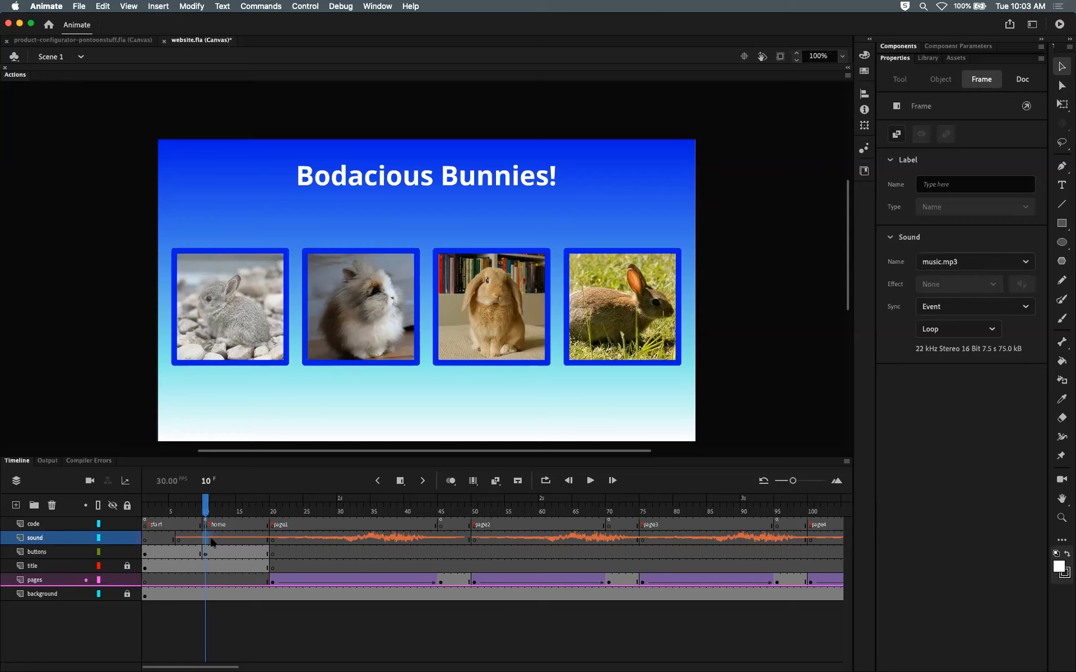
click(272, 539)
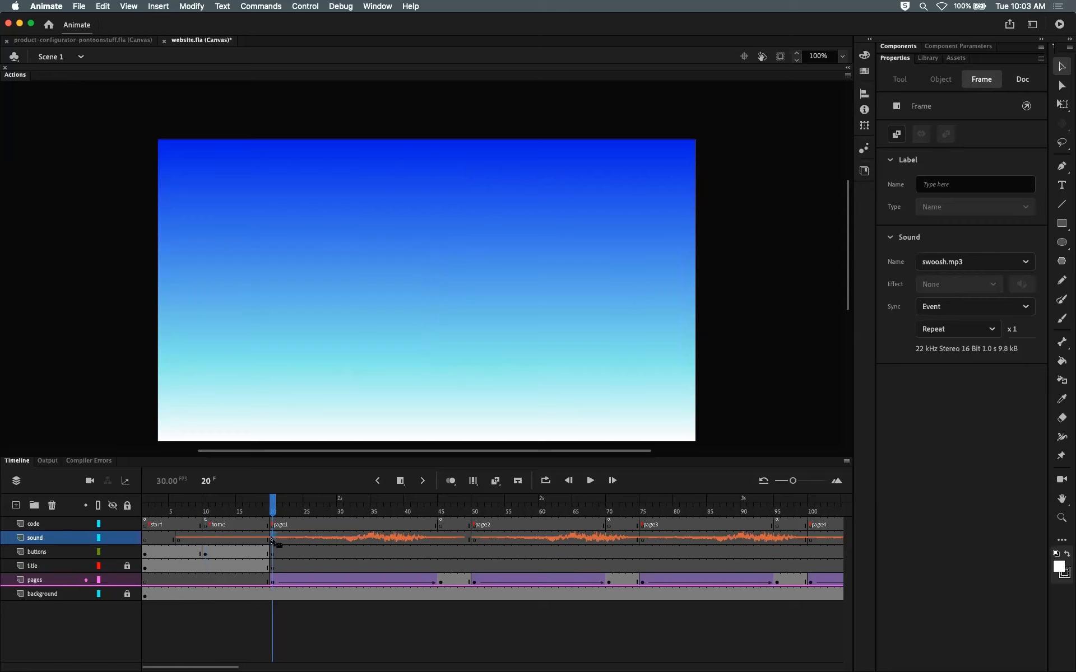
click(474, 539)
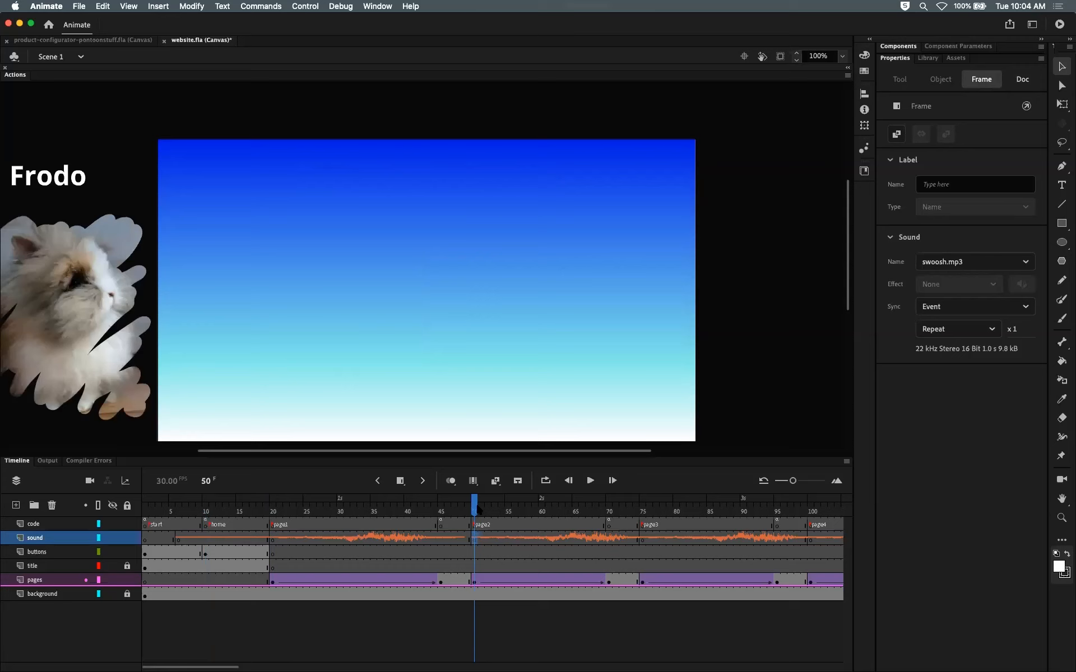
click(507, 510)
drag(525, 505, 474, 505)
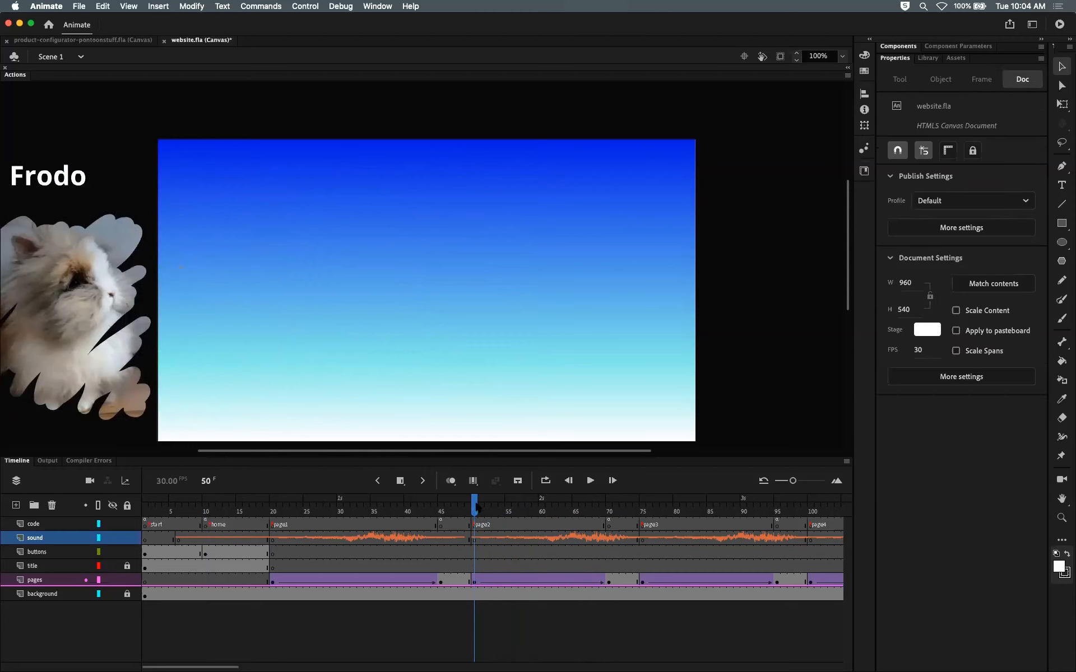
Step: Scrub the opening frames and inspect the music and swoosh keyframes near frames 5 and 20
click(178, 539)
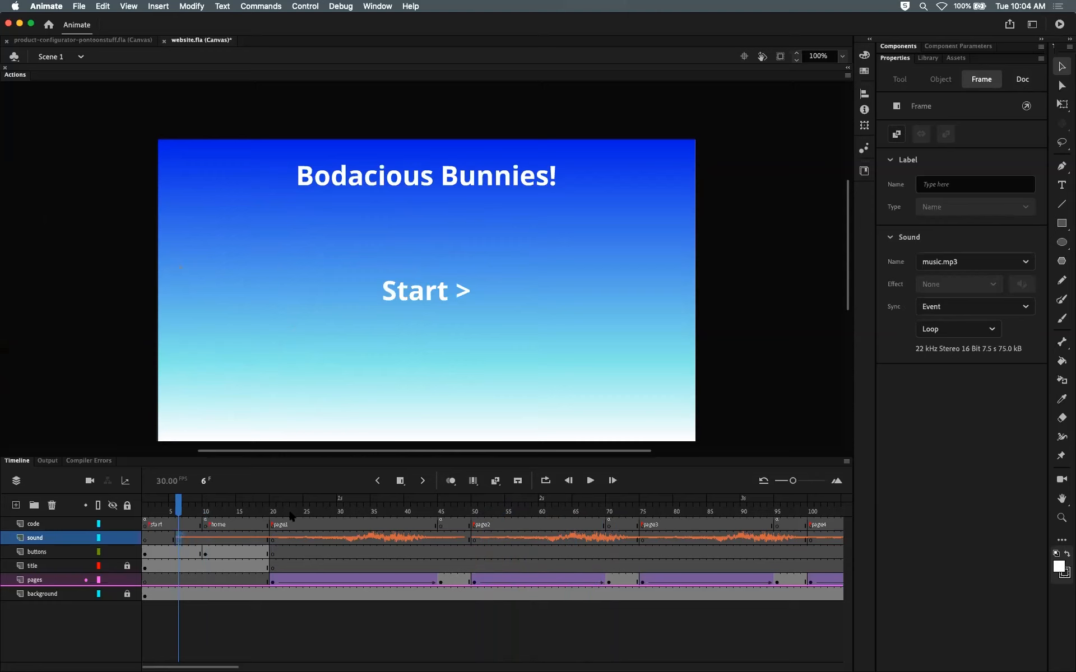
click(273, 538)
click(291, 537)
click(268, 537)
click(275, 537)
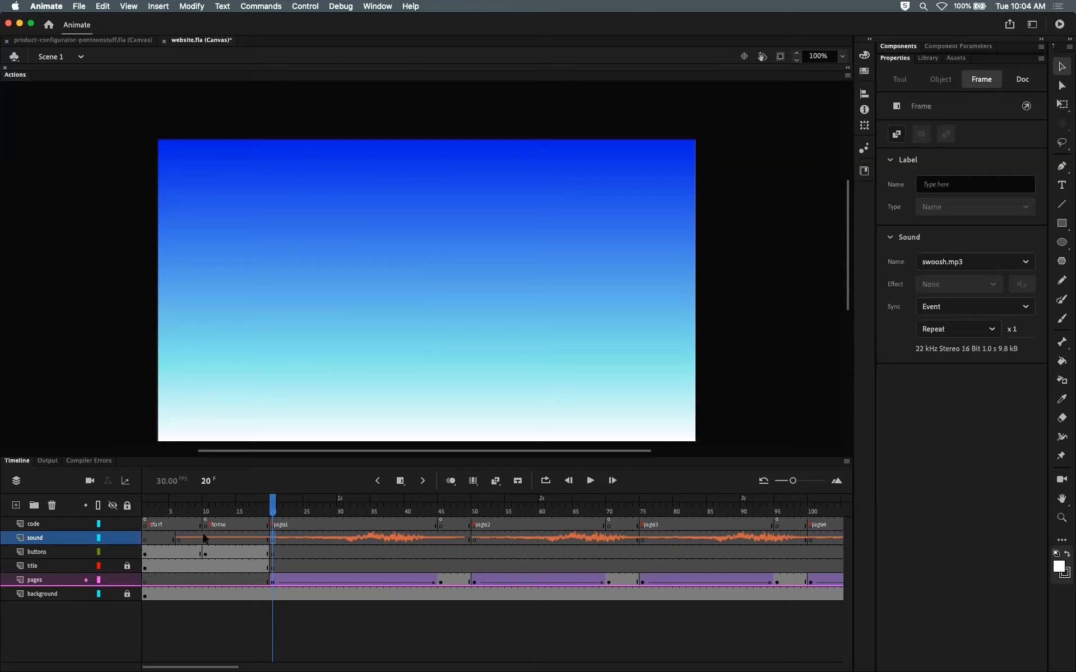
drag(203, 513, 177, 516)
click(178, 538)
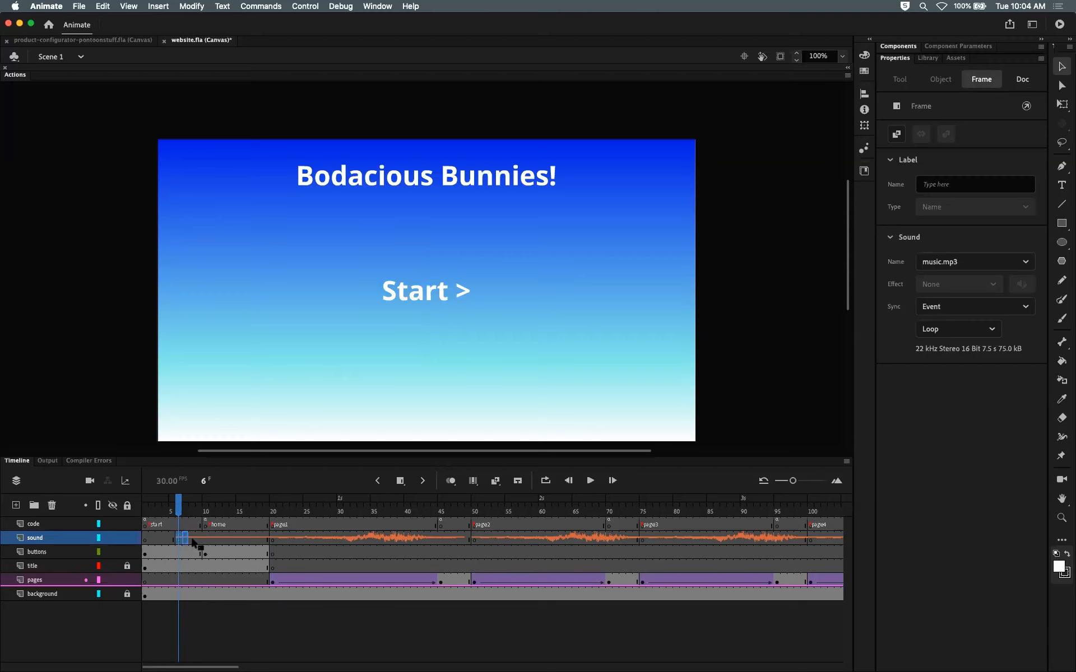
click(171, 538)
click(159, 506)
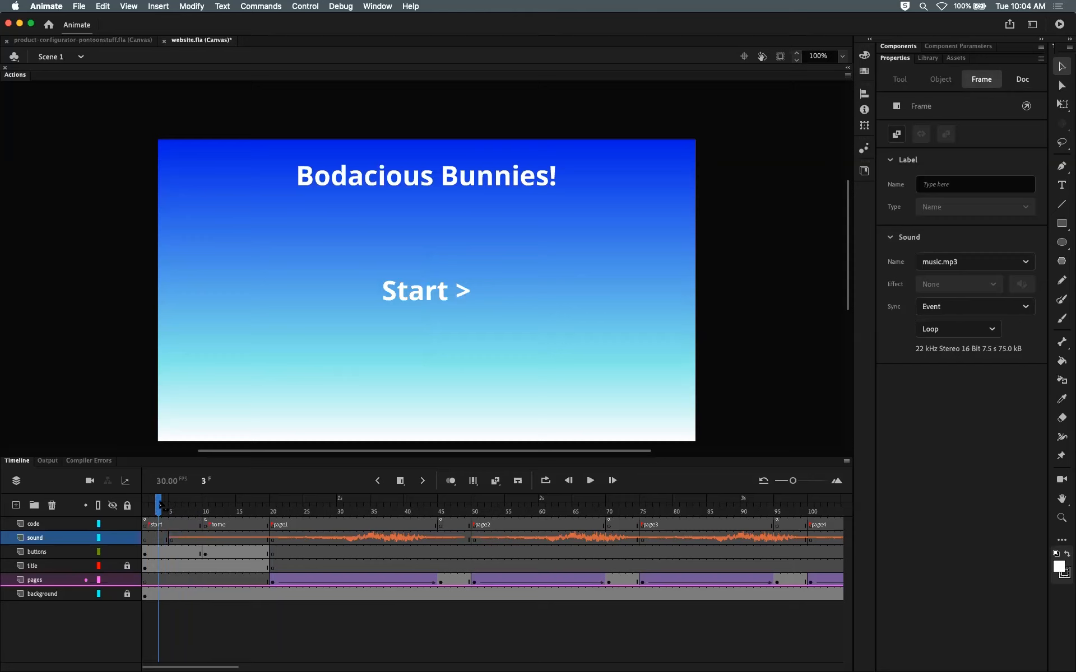
drag(160, 504, 174, 506)
click(172, 539)
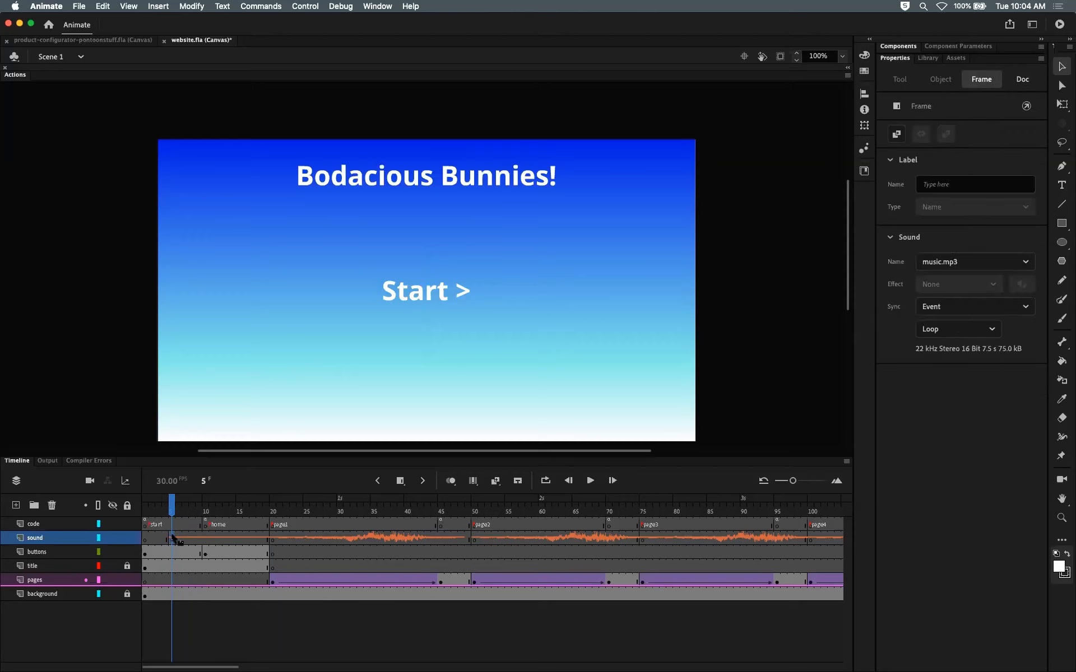
click(172, 507)
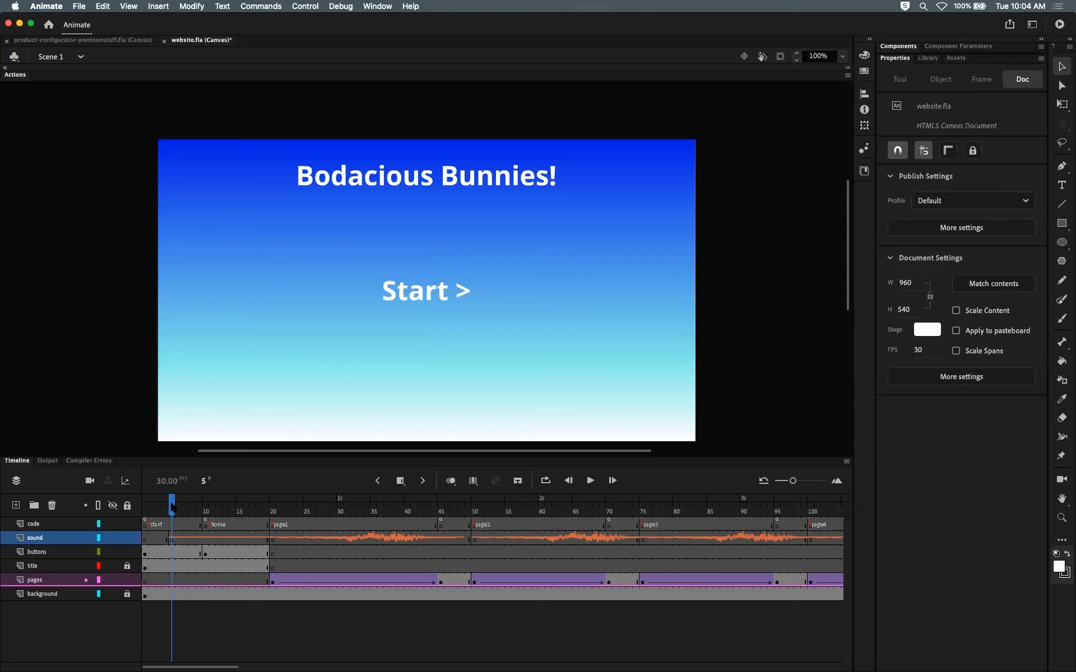
click(144, 511)
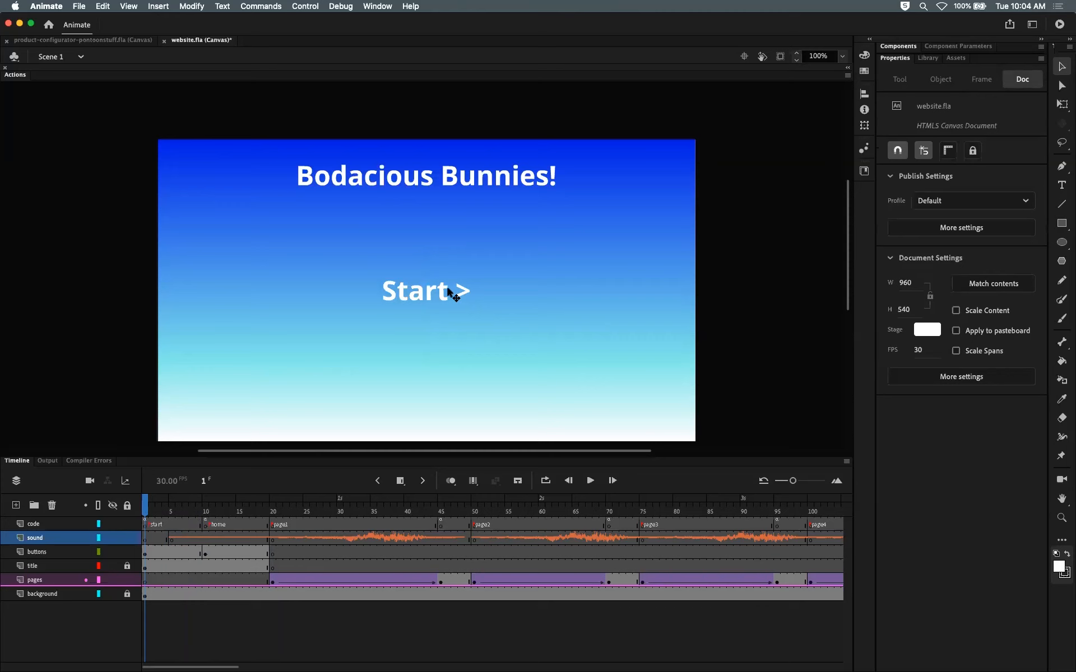
click(205, 510)
drag(205, 508, 140, 509)
click(175, 538)
click(206, 509)
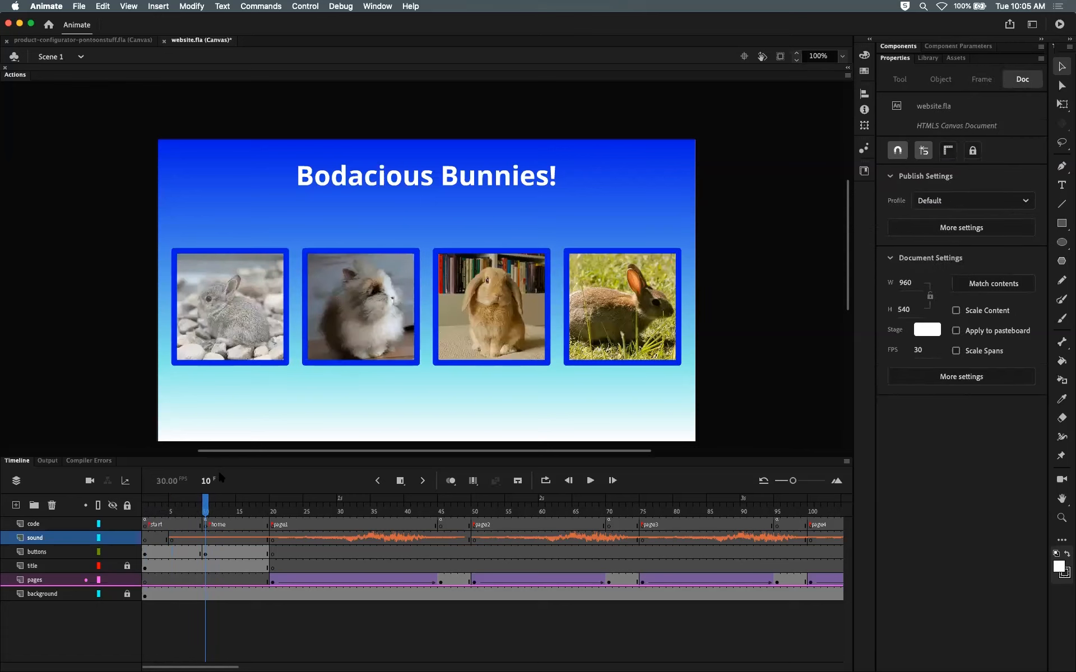
Step: Test the movie in the browser, click Start, and return to the editor
key(super+Return)
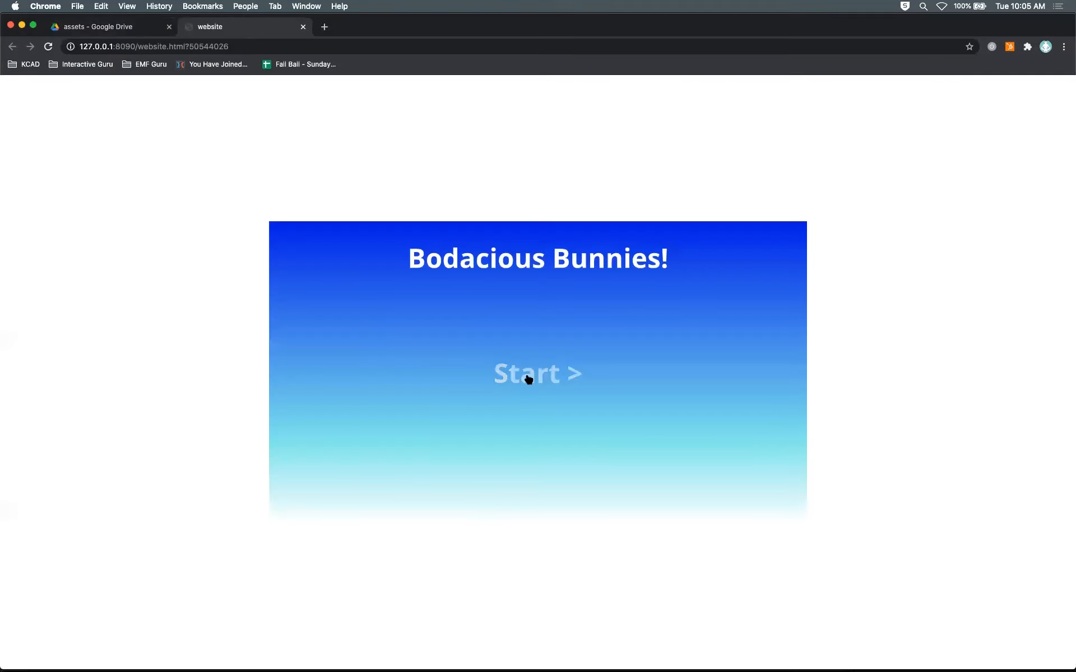
click(528, 375)
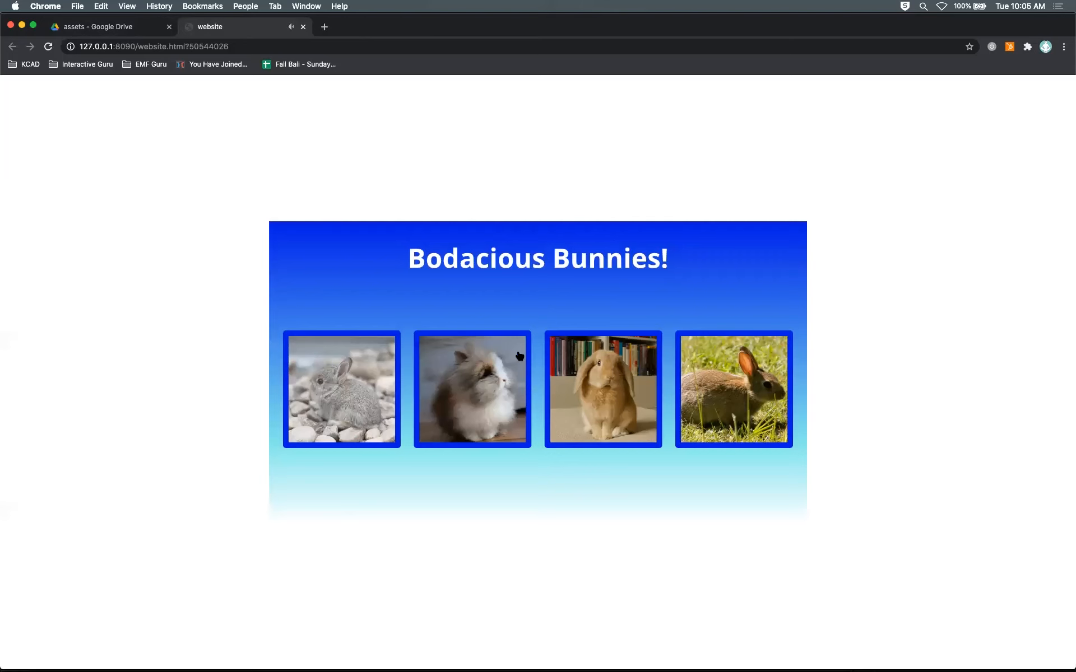
key(super+Tab)
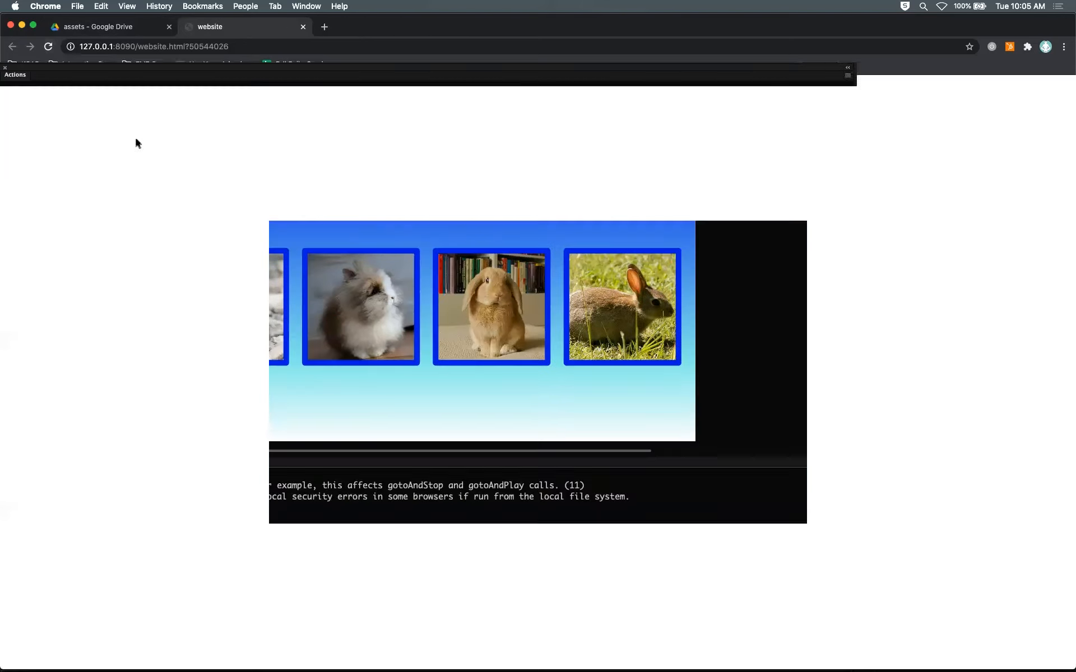
Step: Inspect the code layer's keyframes at frames 1 and 10, including the home label
click(17, 460)
drag(205, 506, 144, 515)
click(145, 524)
click(206, 522)
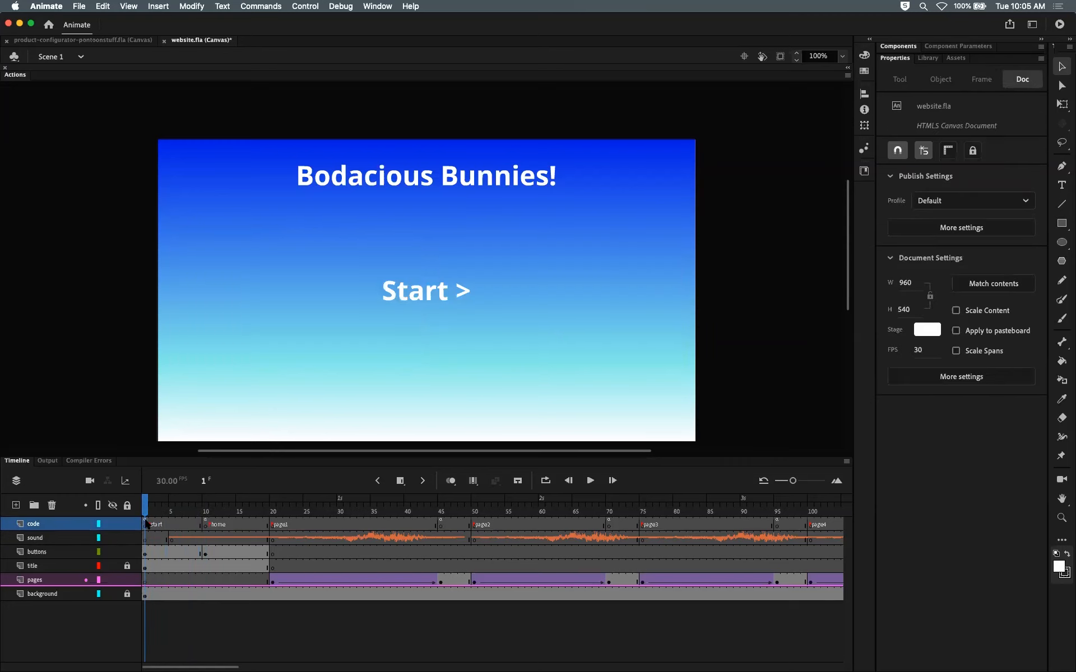
click(145, 524)
click(144, 508)
drag(144, 508, 206, 511)
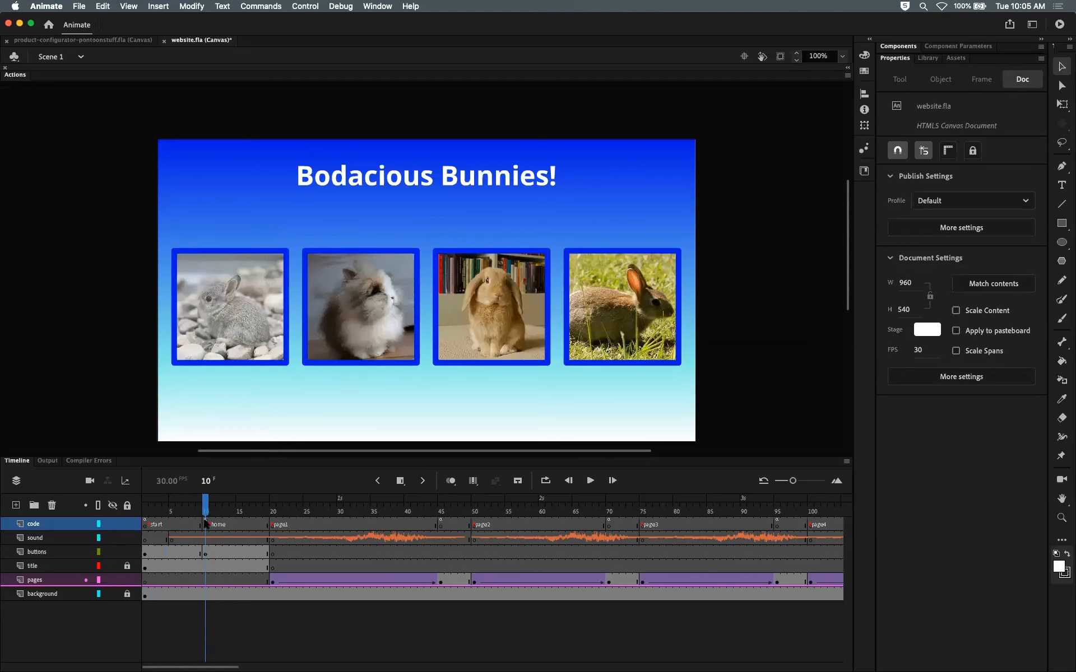
click(206, 525)
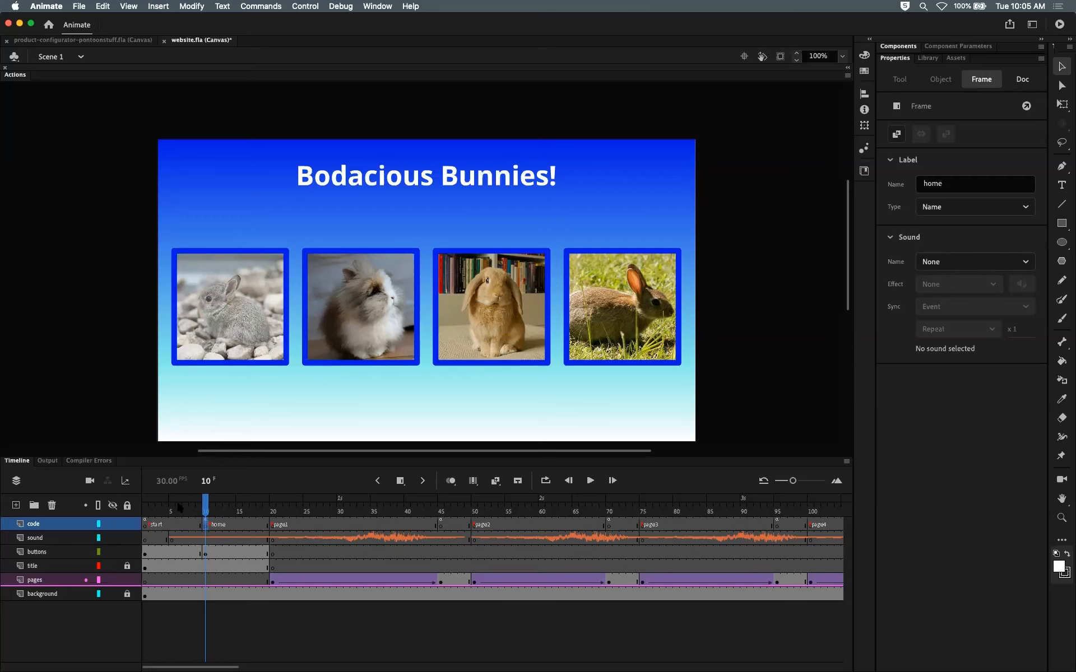
Step: Scrub the timeline between frames 1 and 10 to compare the start screen and the home screen
click(147, 509)
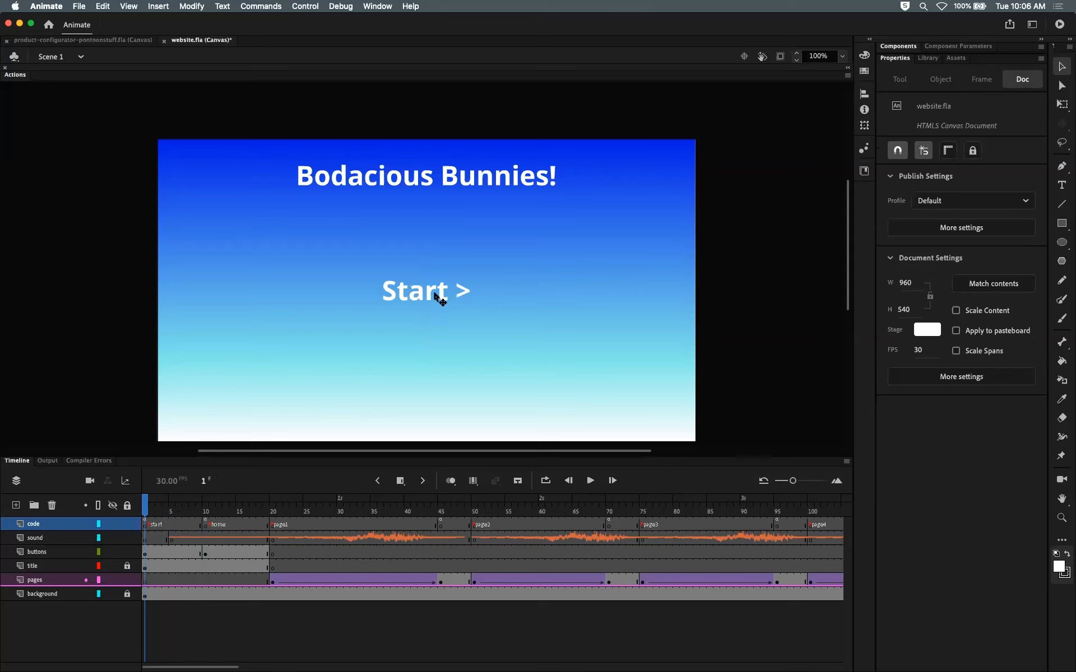
click(205, 509)
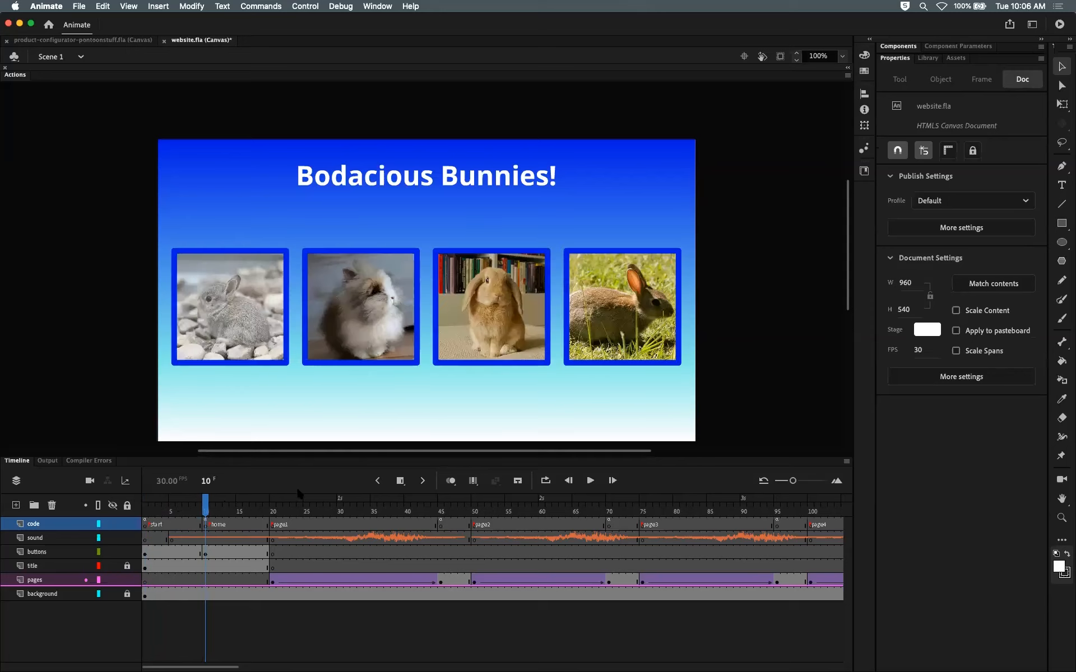
click(278, 509)
click(222, 512)
click(153, 519)
click(213, 512)
click(153, 512)
click(206, 511)
drag(204, 509, 188, 508)
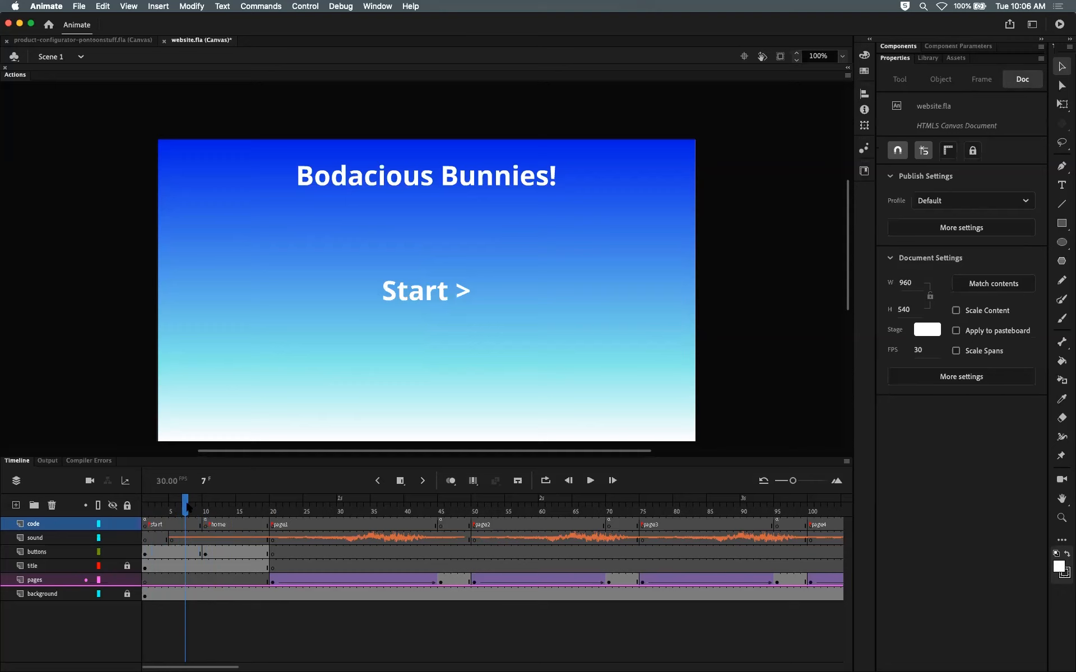
drag(187, 507, 147, 507)
click(150, 510)
mouse_move(151, 511)
mouse_down()
mouse_move(206, 507)
mouse_move(145, 507)
mouse_up()
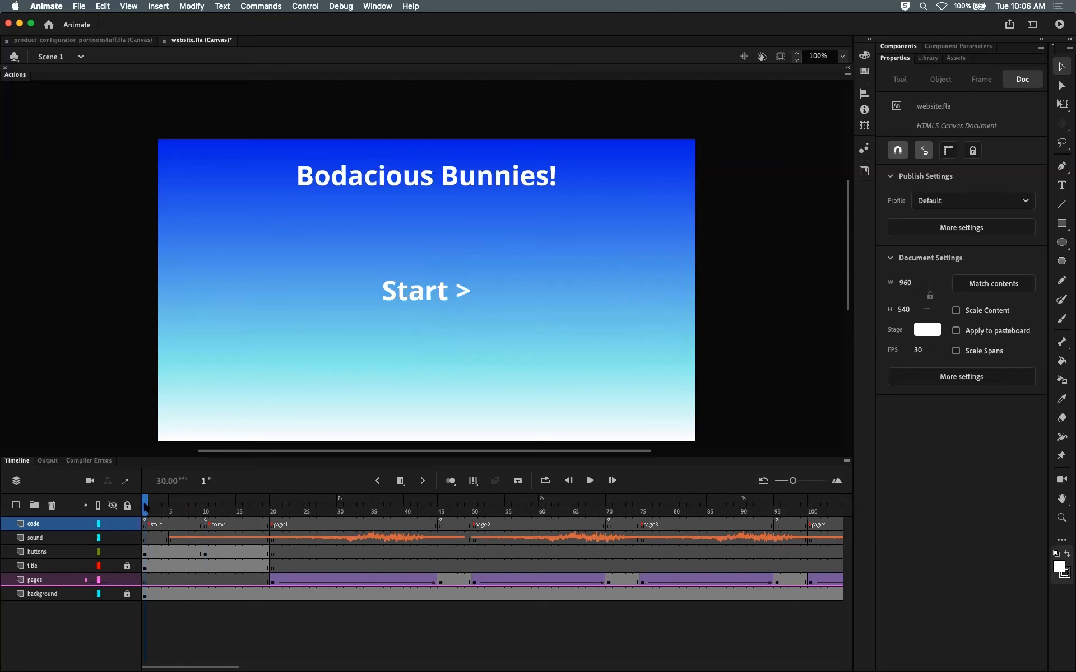
click(208, 506)
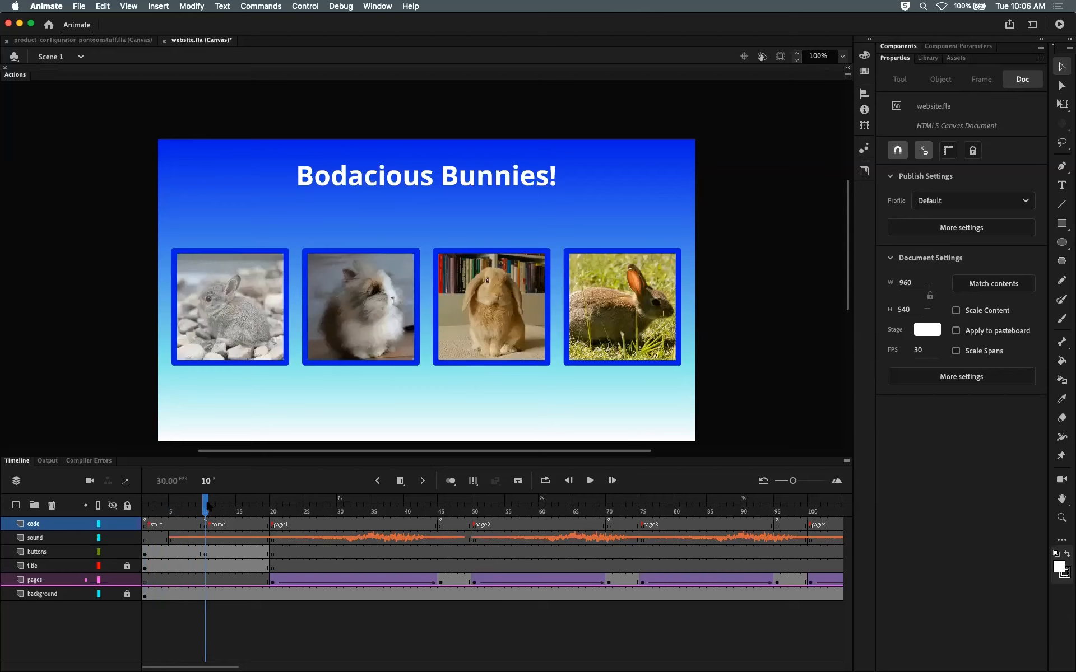
drag(207, 506, 147, 508)
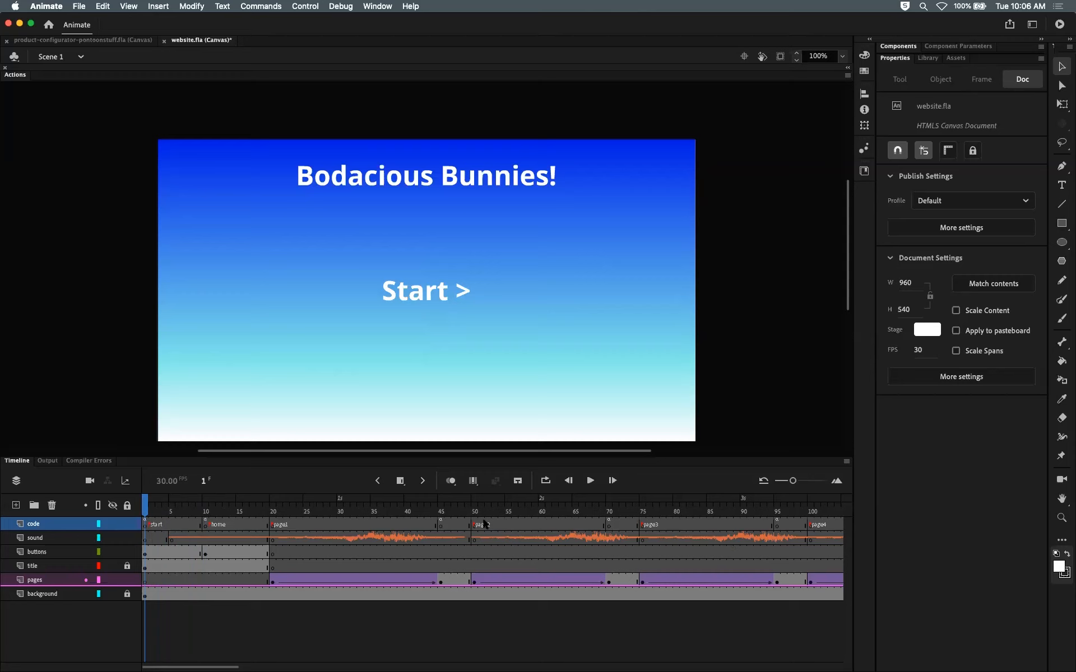
Step: Open the code layer's frame 1 actions and replace gotoAndStop("home") with play() in the Start click handler
click(219, 515)
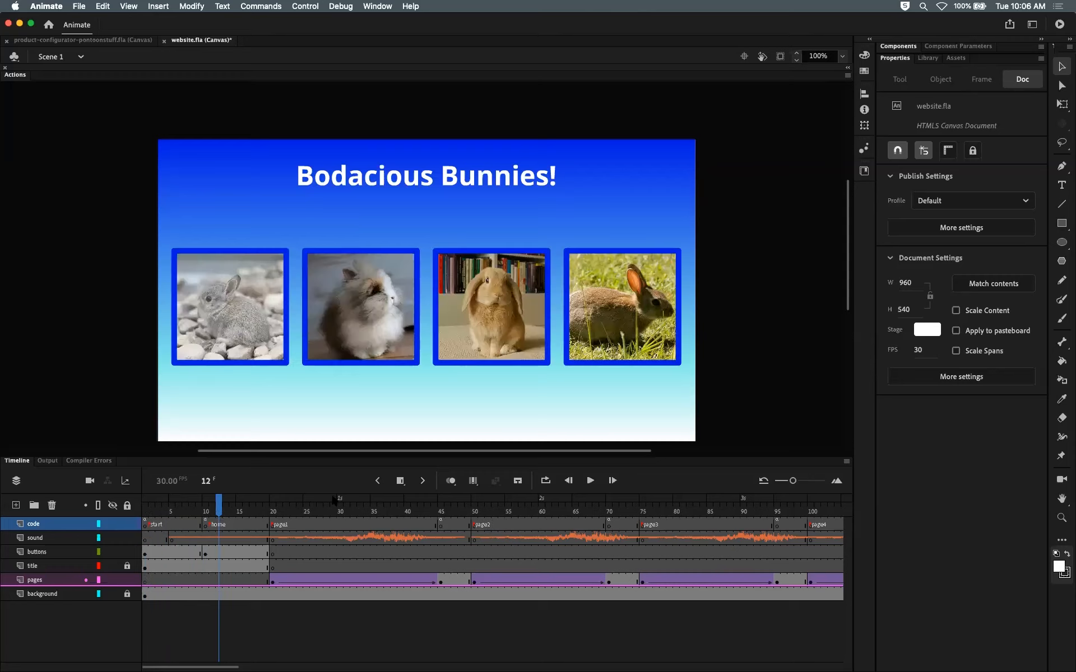
click(360, 509)
click(528, 509)
drag(189, 513, 150, 528)
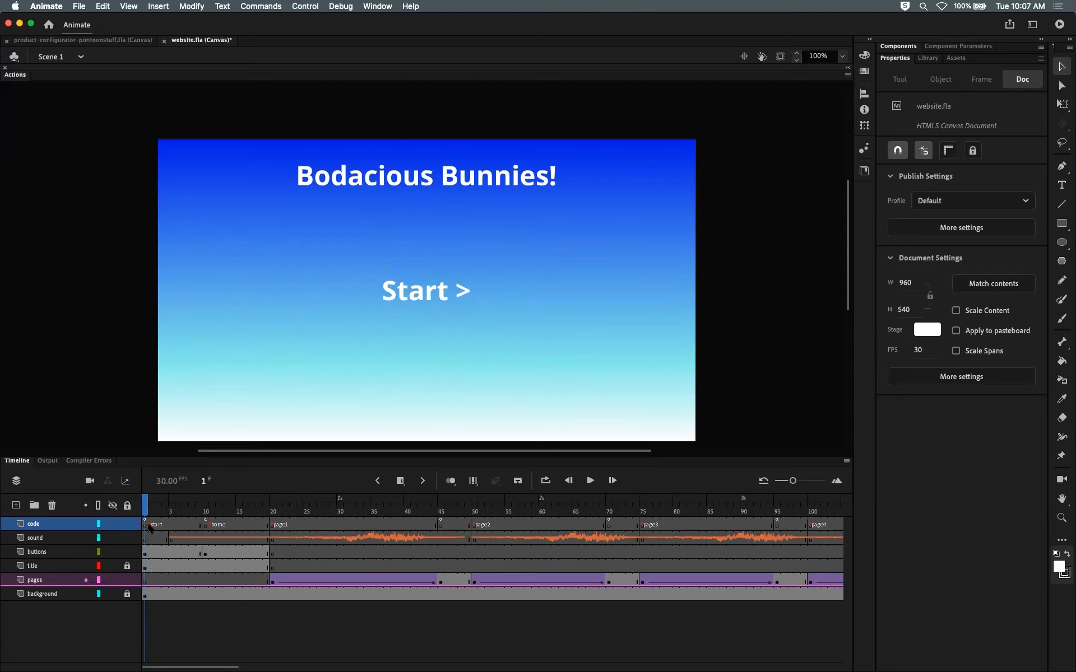
click(150, 528)
click(10, 76)
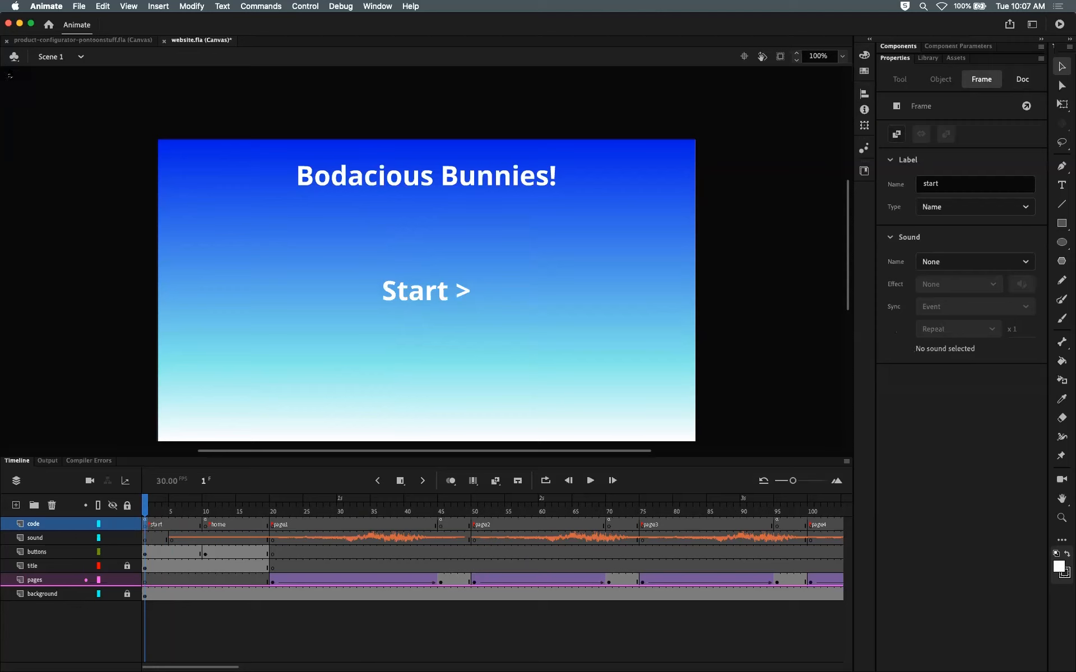
key(F9)
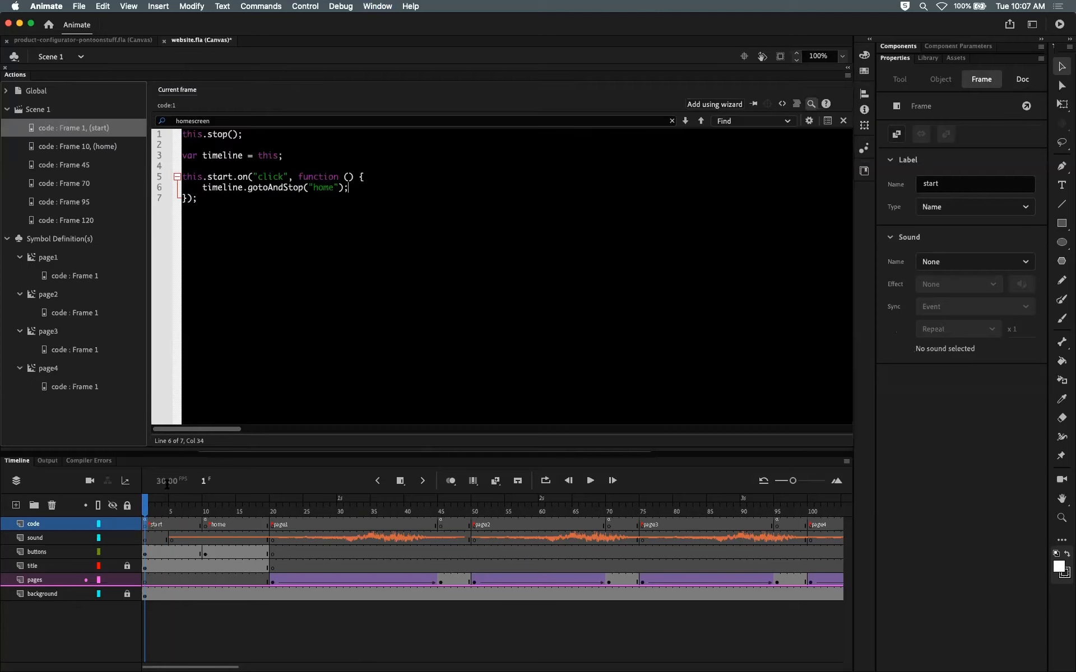
click(144, 507)
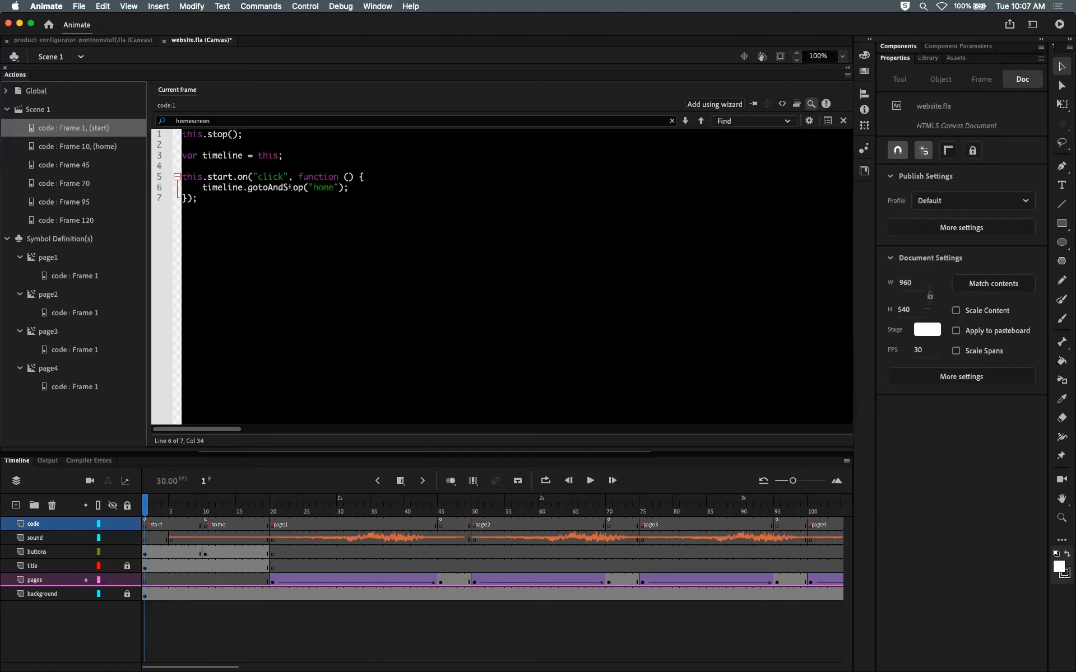
drag(344, 188, 249, 189)
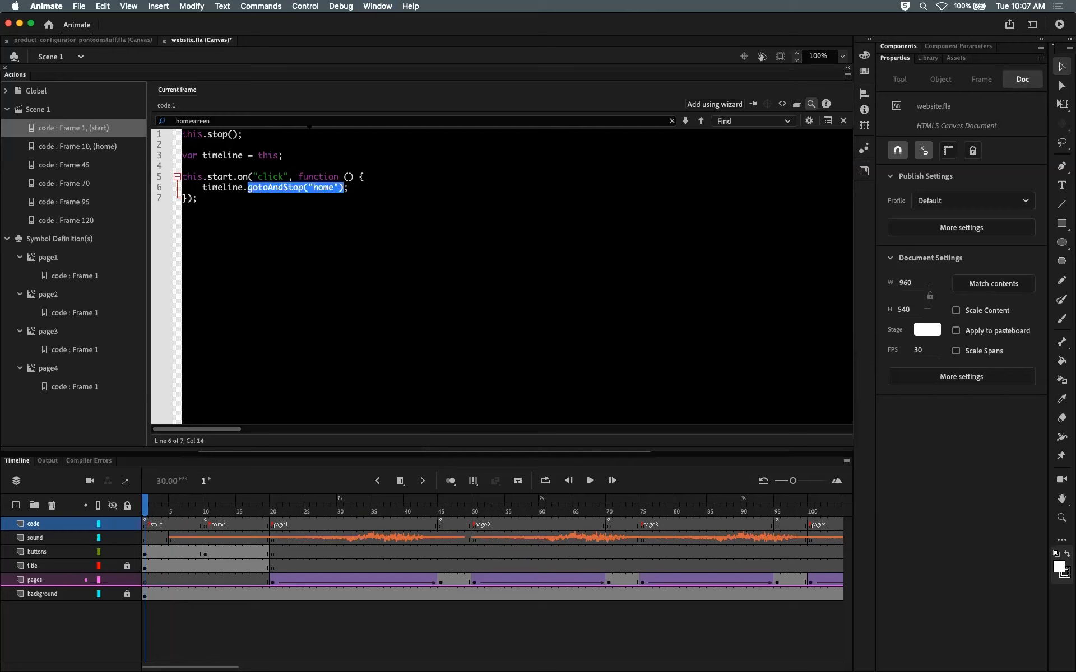
text(play();)
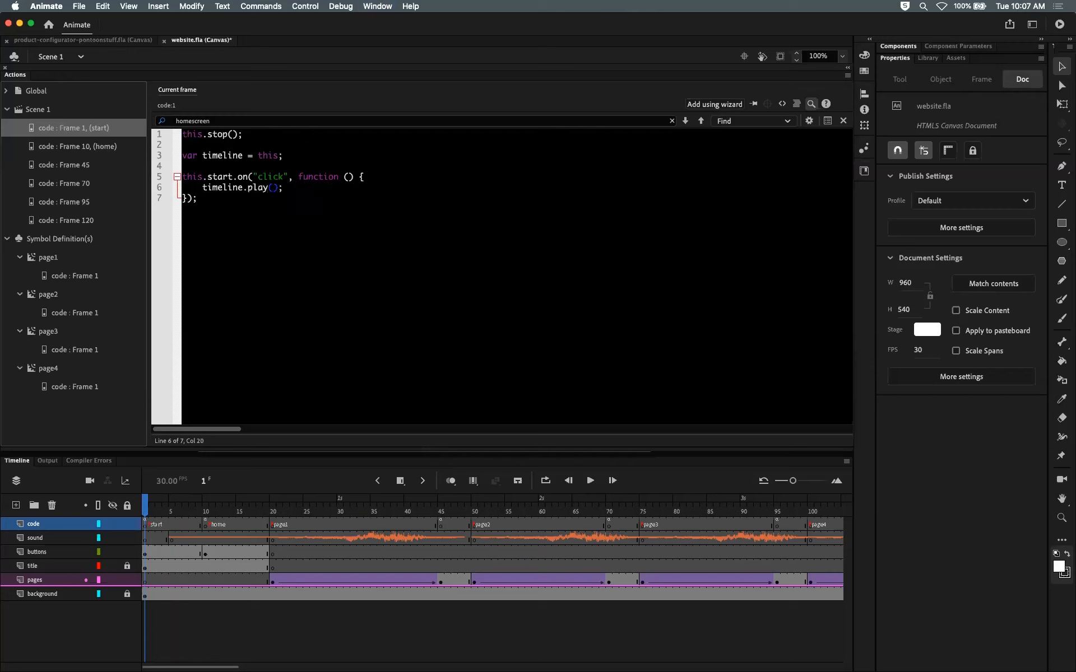
Step: Highlight and review the stop and play statements in the frame 1 script
key(Right)
drag(207, 135, 242, 135)
click(247, 187)
drag(248, 187, 278, 188)
click(198, 198)
drag(268, 188, 278, 187)
click(284, 188)
Step: Go to the home frame's script and insert this.stop(); as its first line
drag(145, 512, 207, 521)
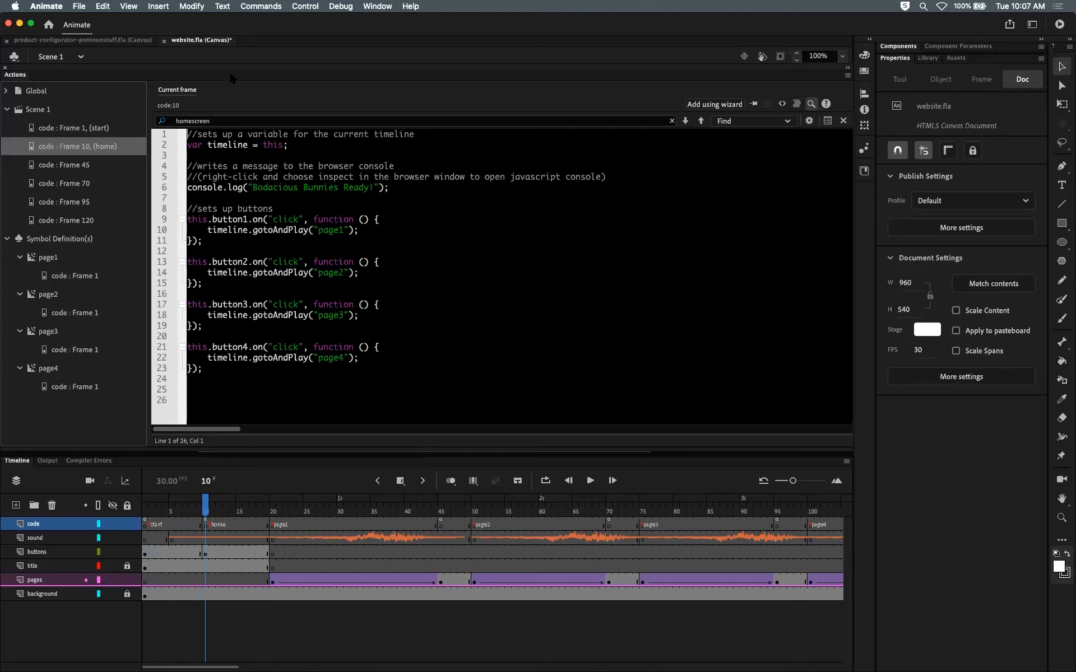
key(Return)
key(Return)
key(Return)
key(Return)
key(Up)
key(Up)
key(Up)
key(Up)
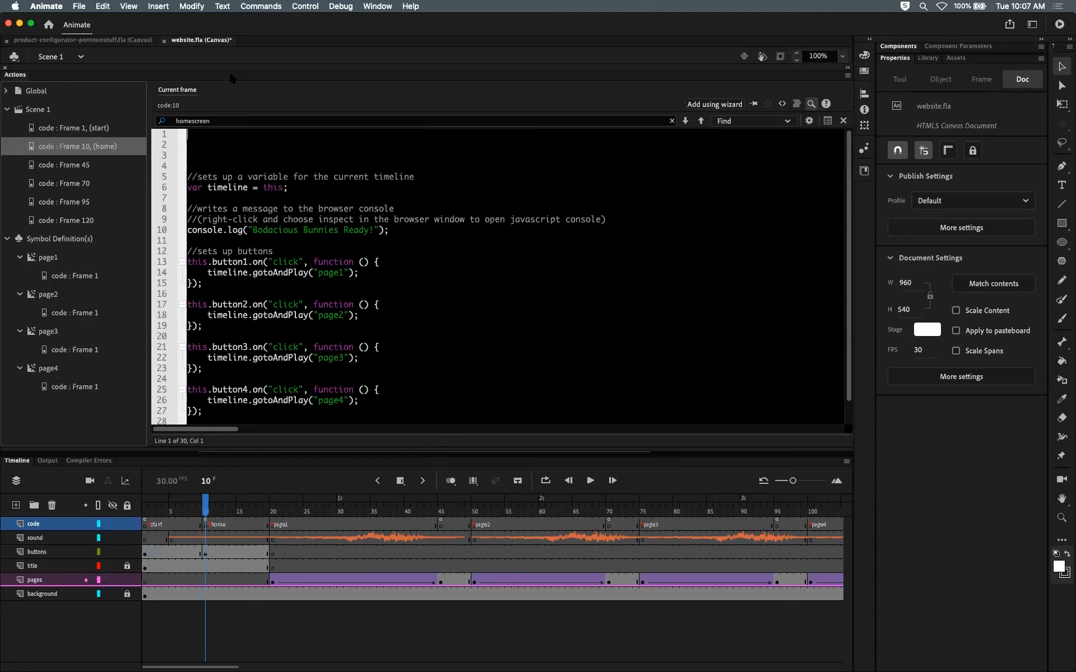
text(this.stop()p;)
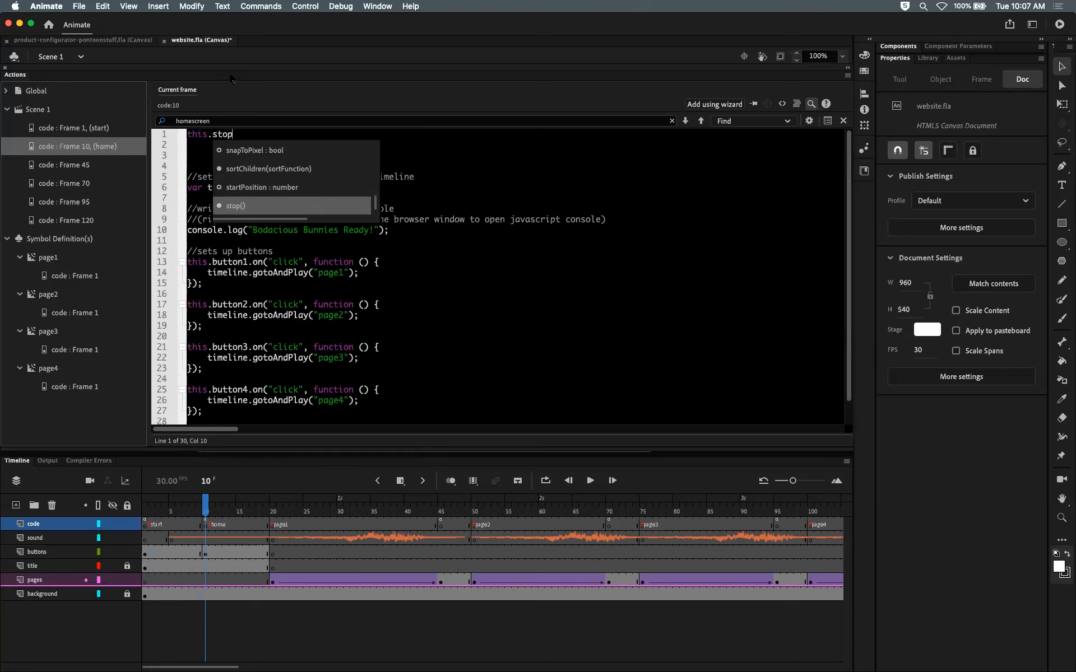
key(BackSpace)
key(BackSpace)
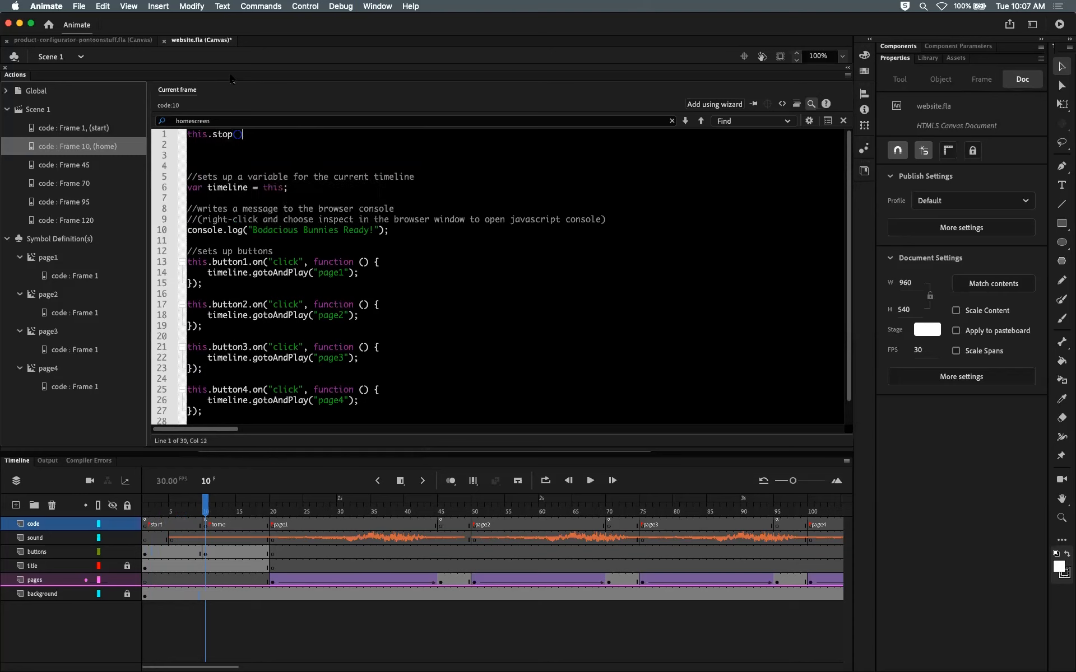
text(;)
key(BackSpace)
key(BackSpace)
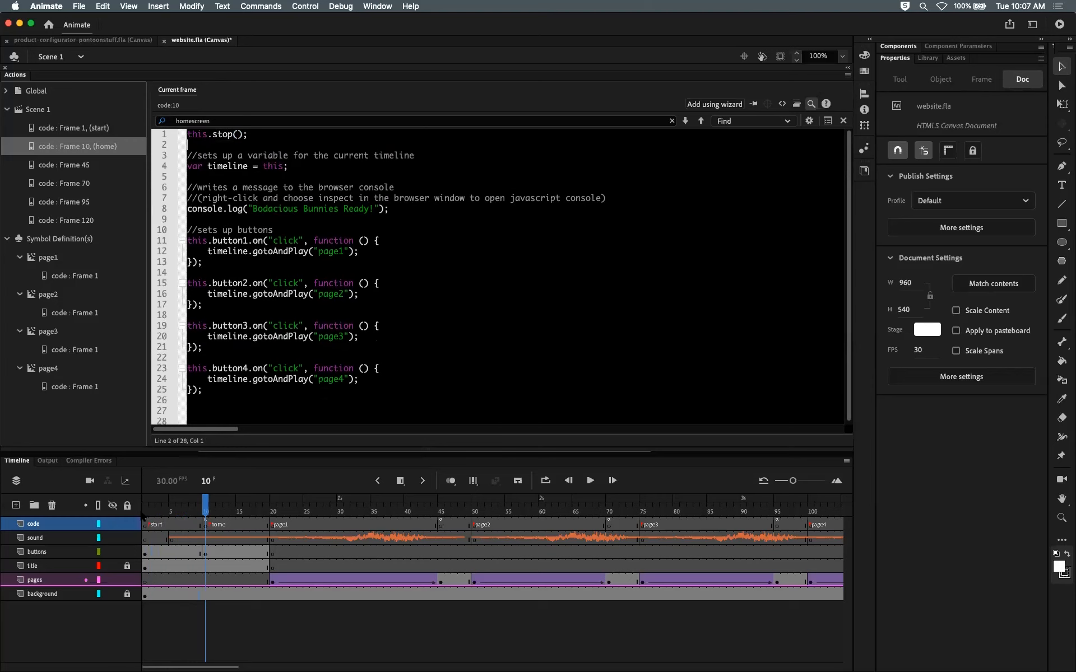
Step: Return to the frame 1 script and set the code editor font size to 24 in Preferences
drag(156, 515, 205, 518)
click(68, 128)
click(41, 7)
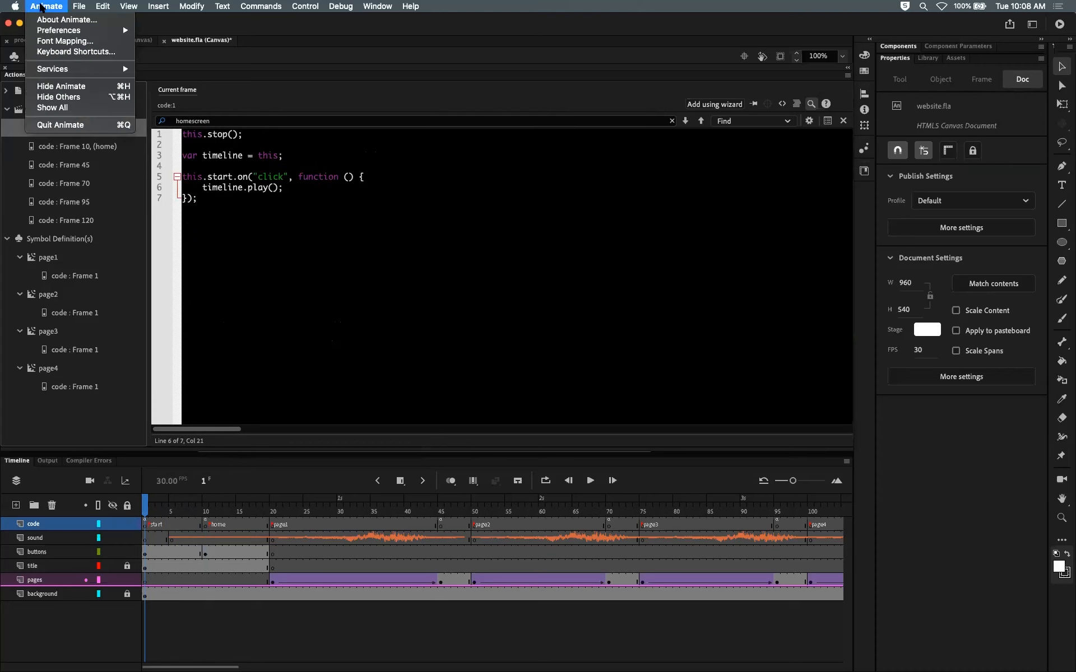
mouse_move(58, 31)
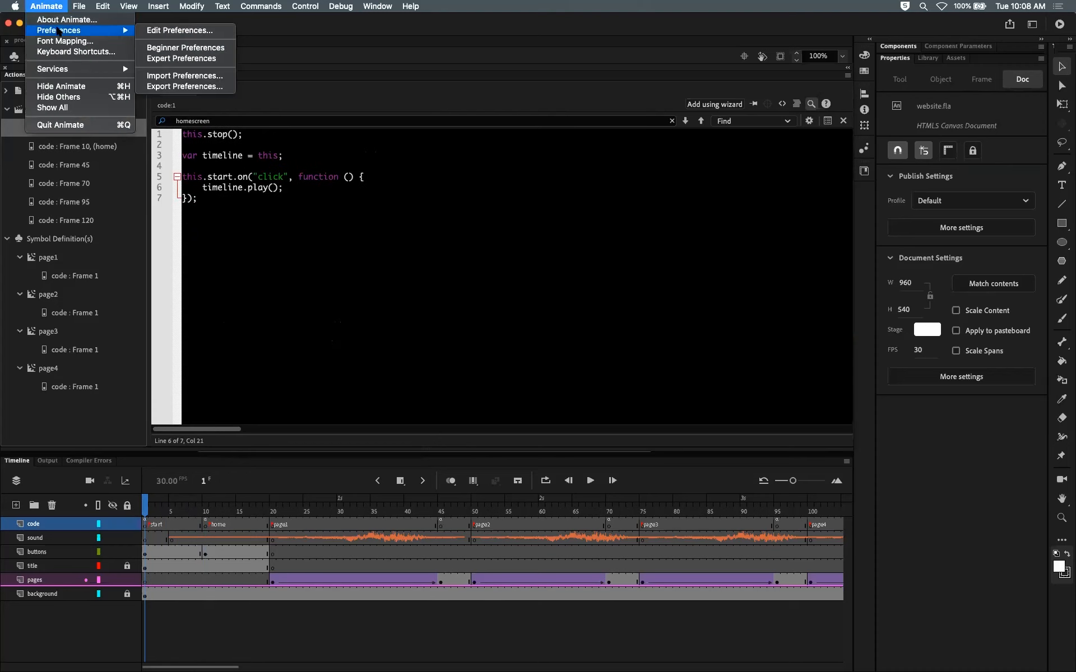
click(169, 31)
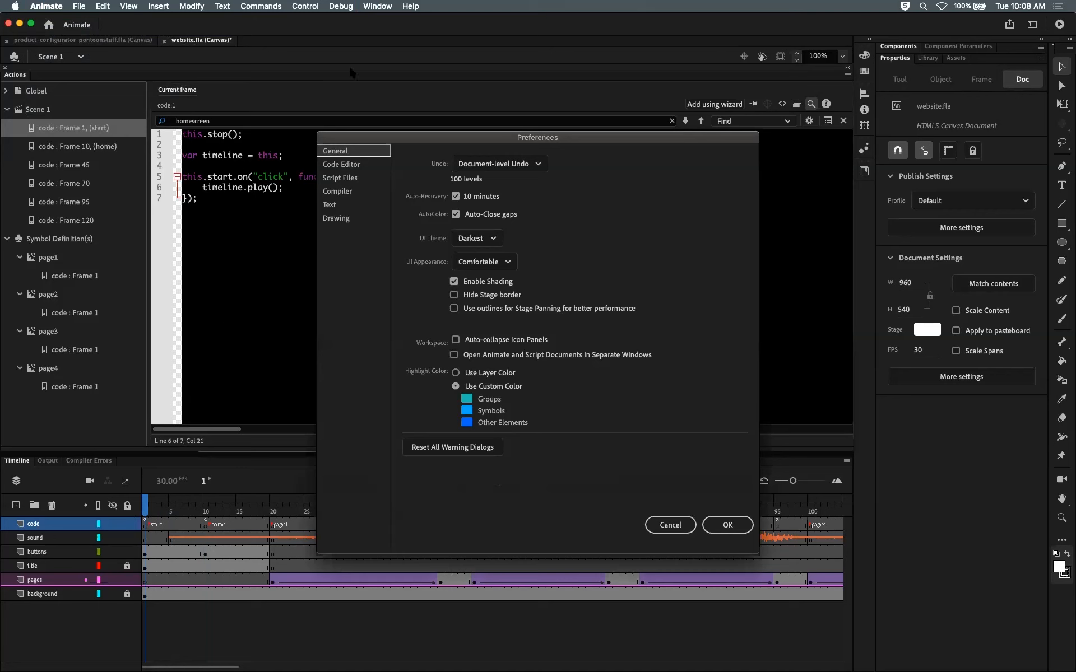
click(343, 165)
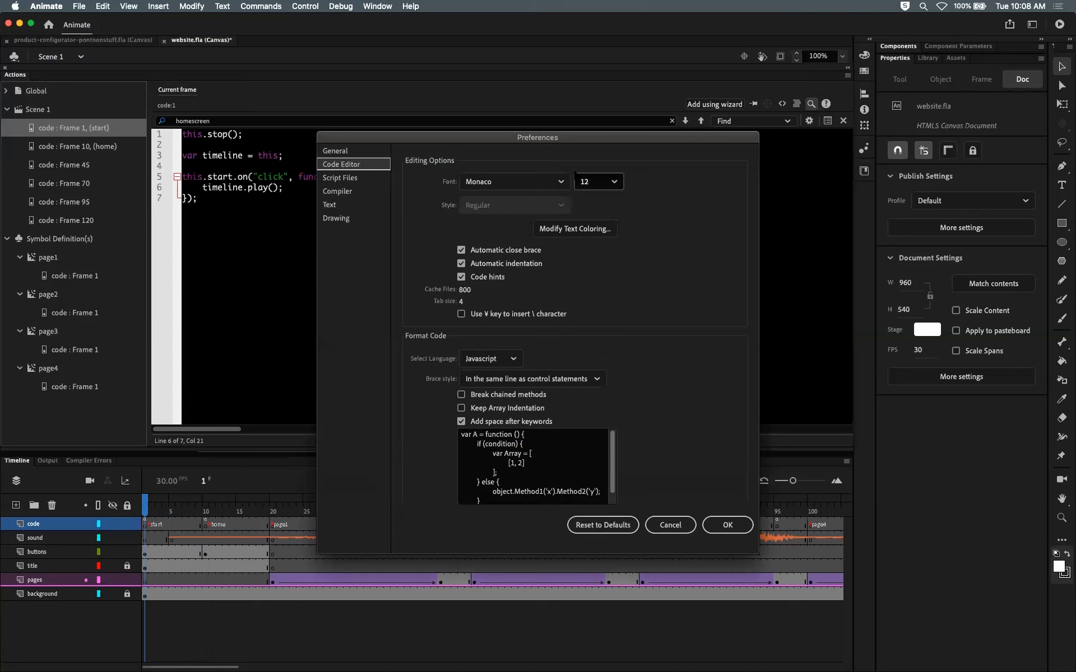
click(614, 183)
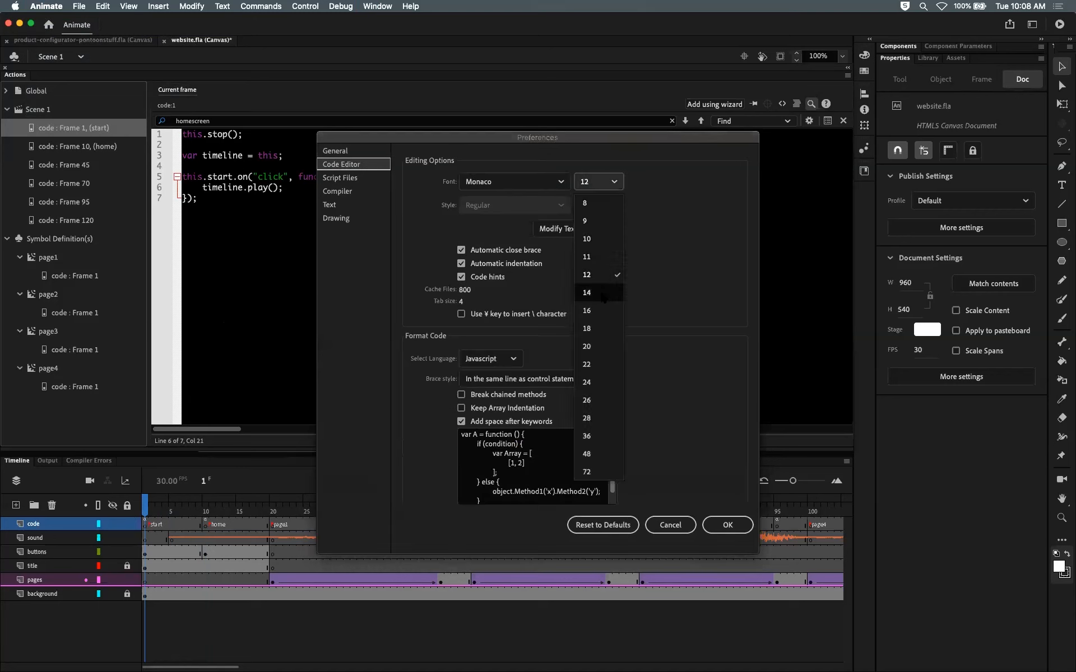
click(590, 384)
click(732, 526)
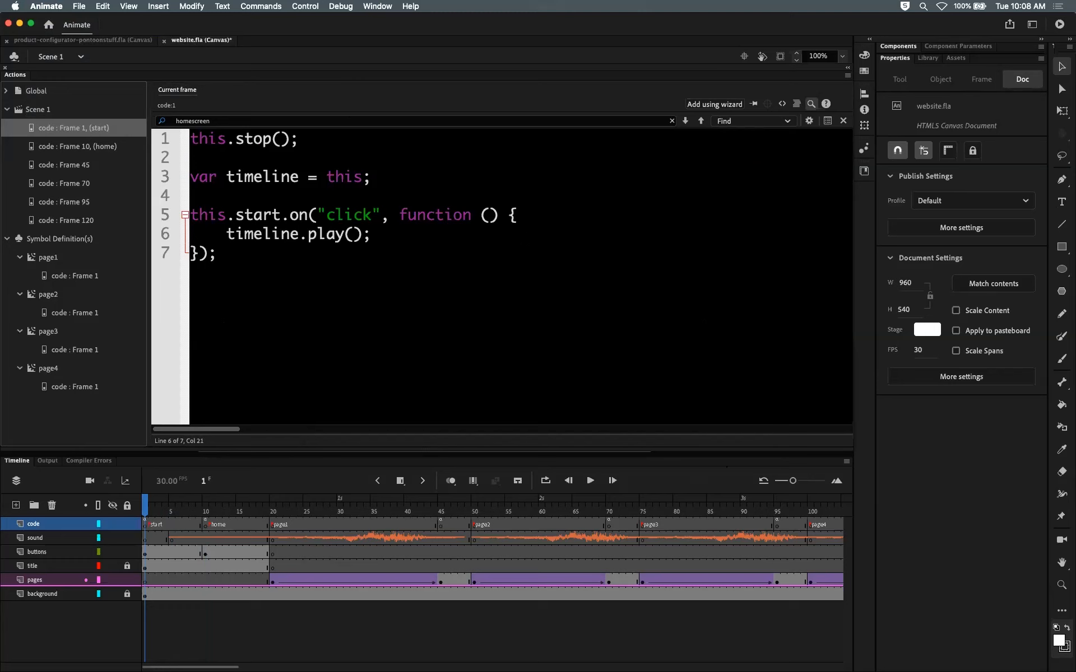
Step: Highlight and review each line of the frame 1 script, then compare it with the home frame script
drag(301, 139, 191, 140)
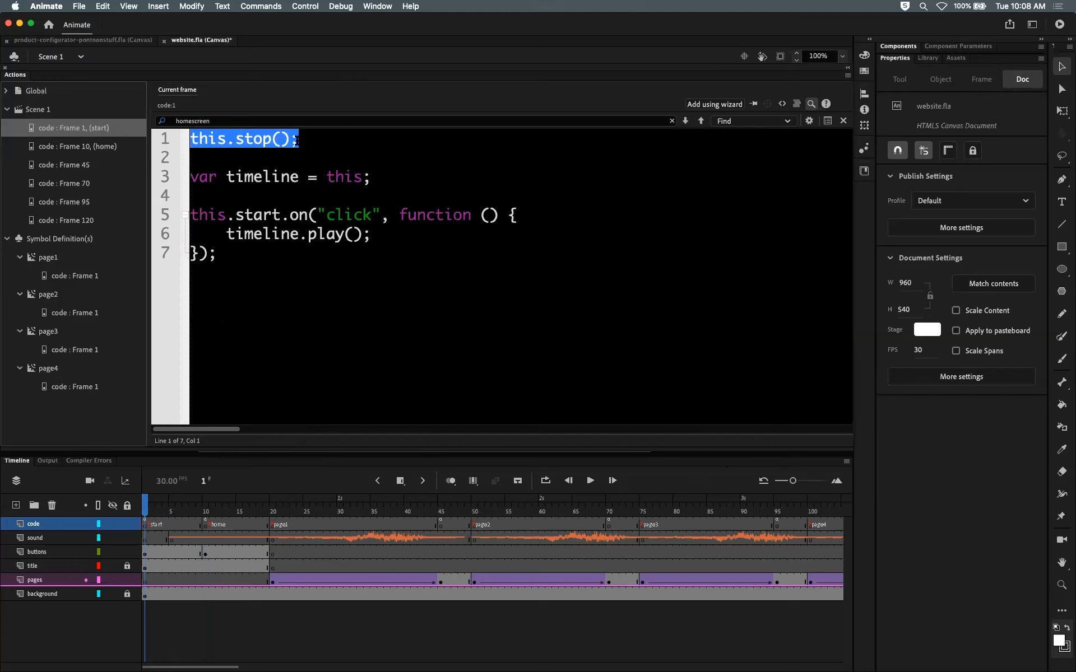
click(338, 139)
drag(371, 177, 191, 178)
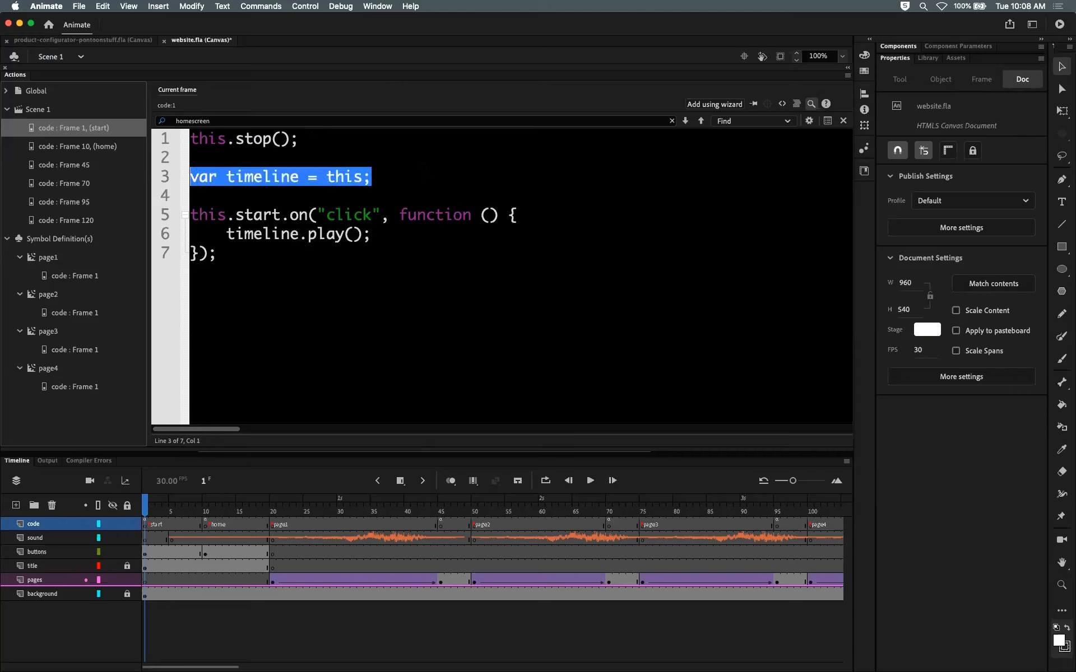
click(372, 177)
drag(236, 214, 281, 214)
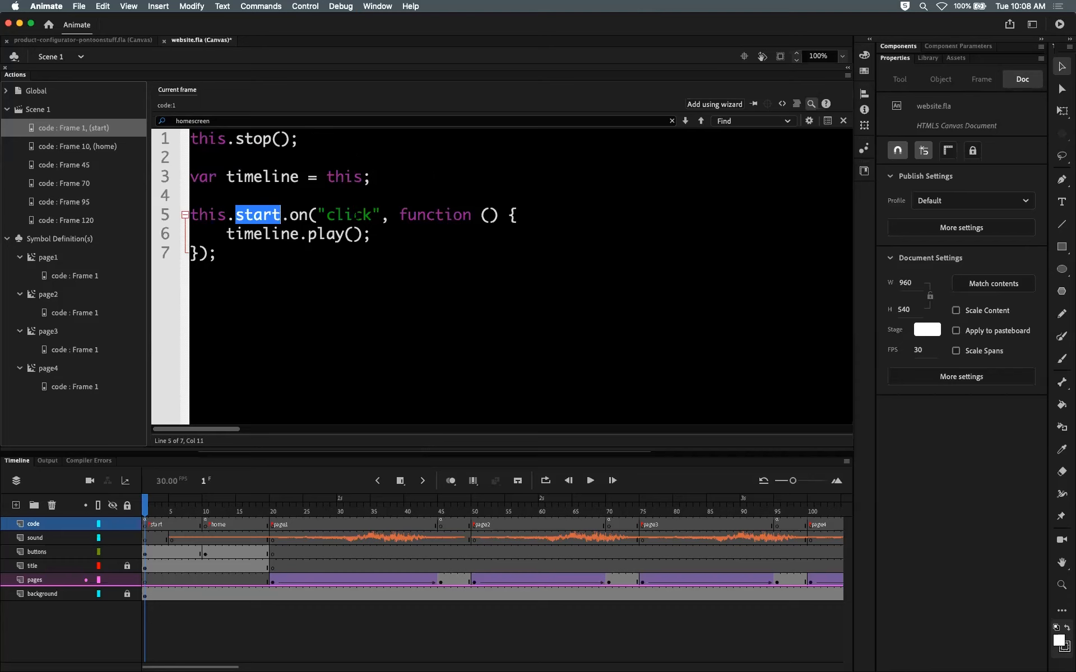
drag(399, 214, 516, 215)
drag(219, 254, 371, 233)
double_click(193, 258)
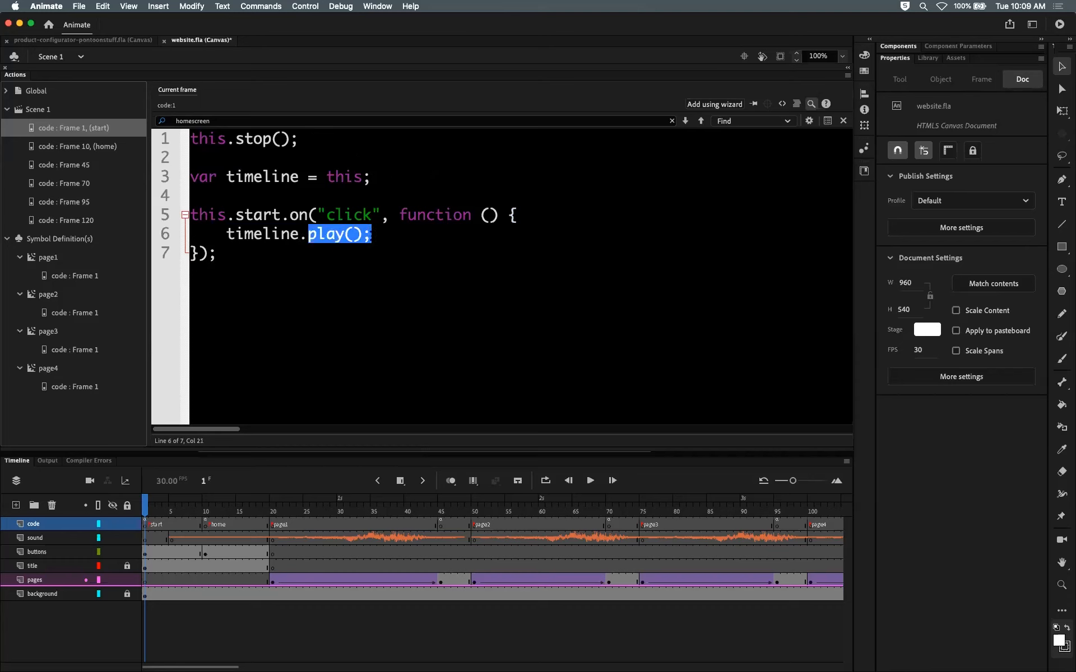
click(372, 235)
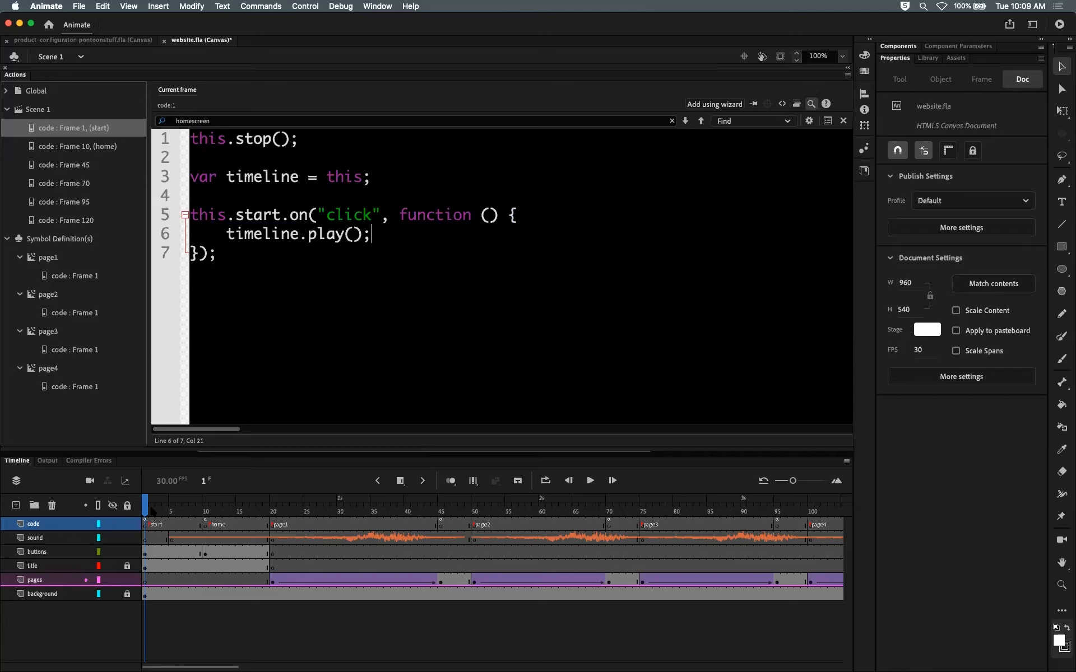
drag(148, 509, 206, 515)
click(174, 538)
click(206, 524)
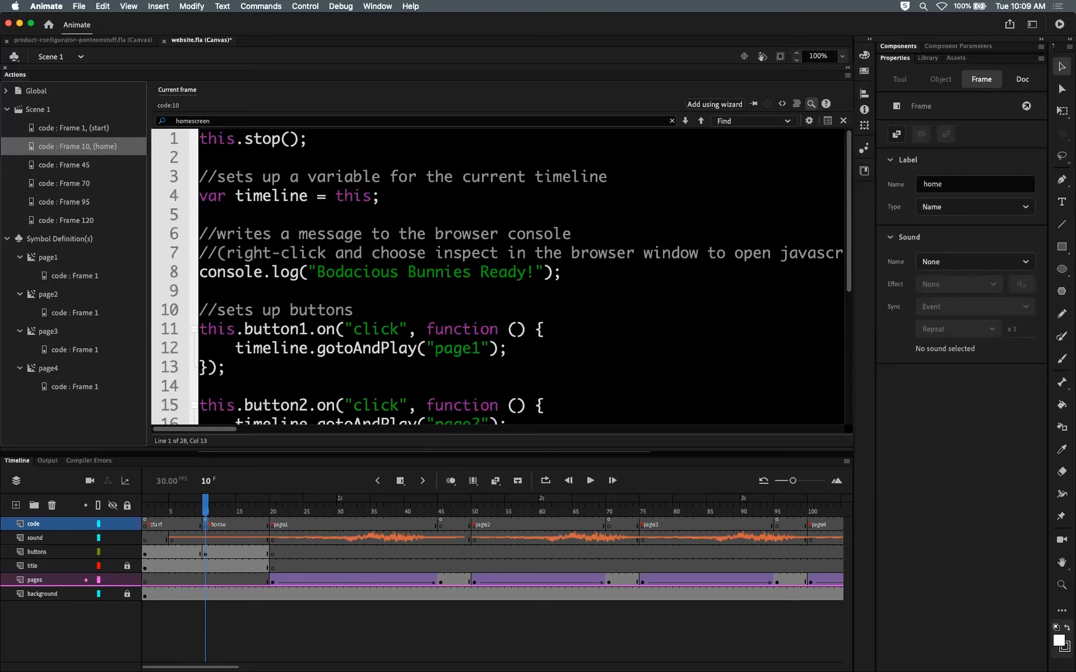
drag(205, 506, 145, 507)
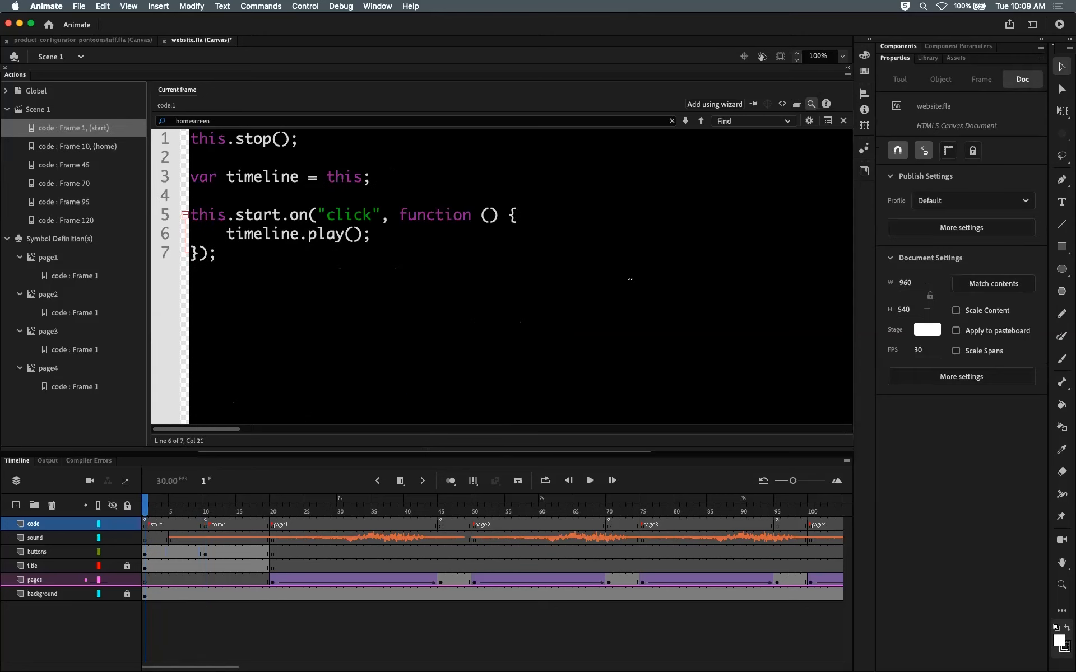
Step: Test the movie in the browser, click Start, open a bunny page, and go back to the home screen
key(super+Return)
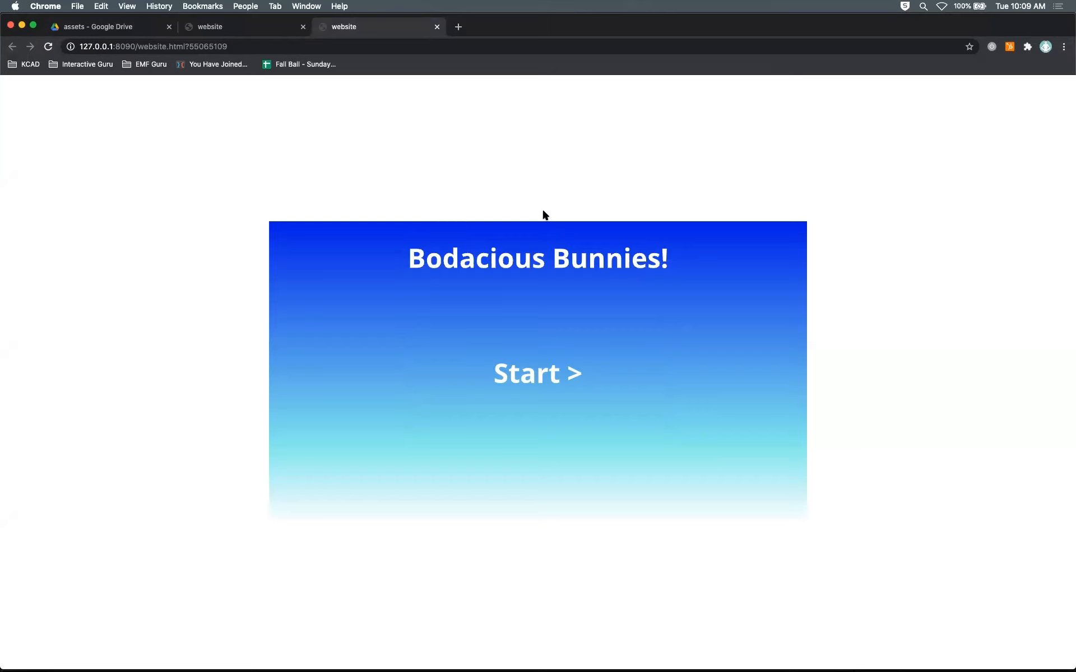
click(536, 380)
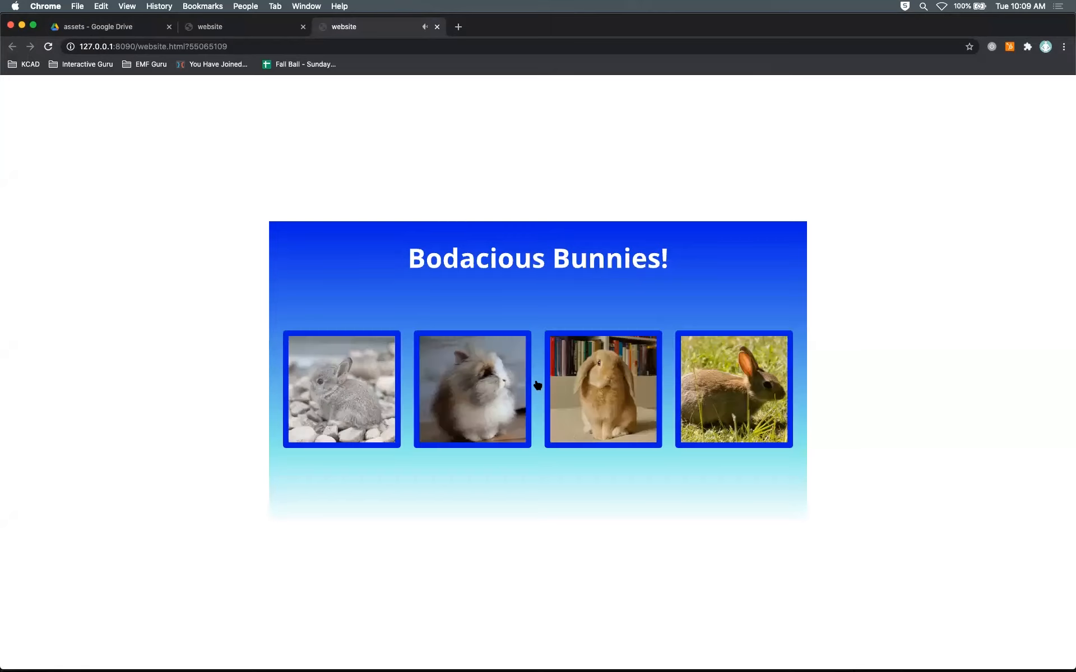
click(372, 385)
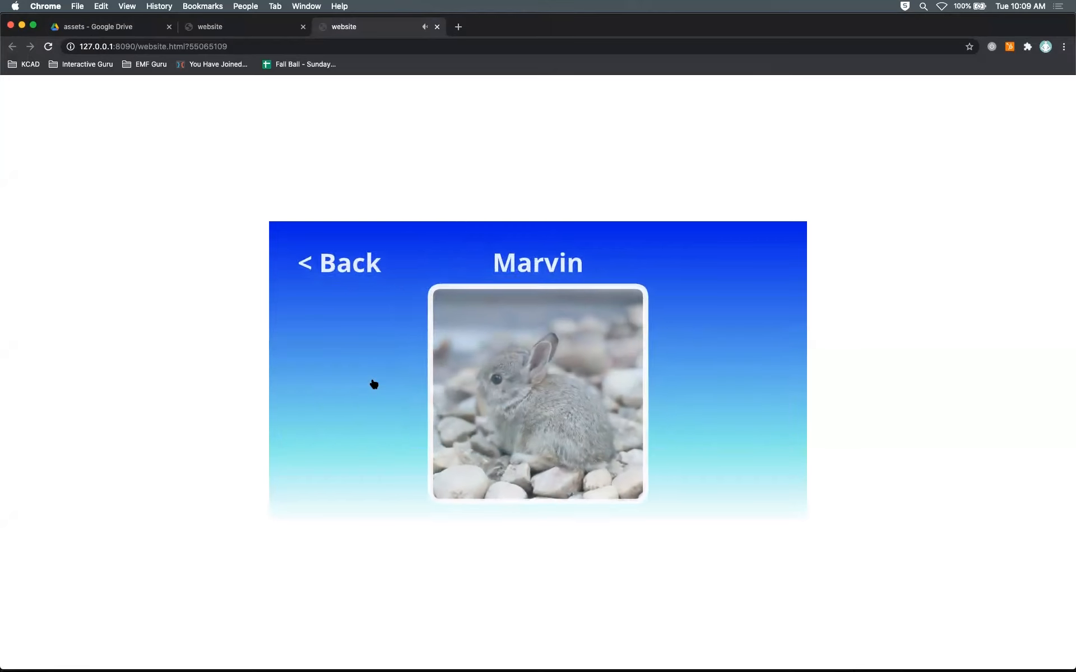
click(333, 258)
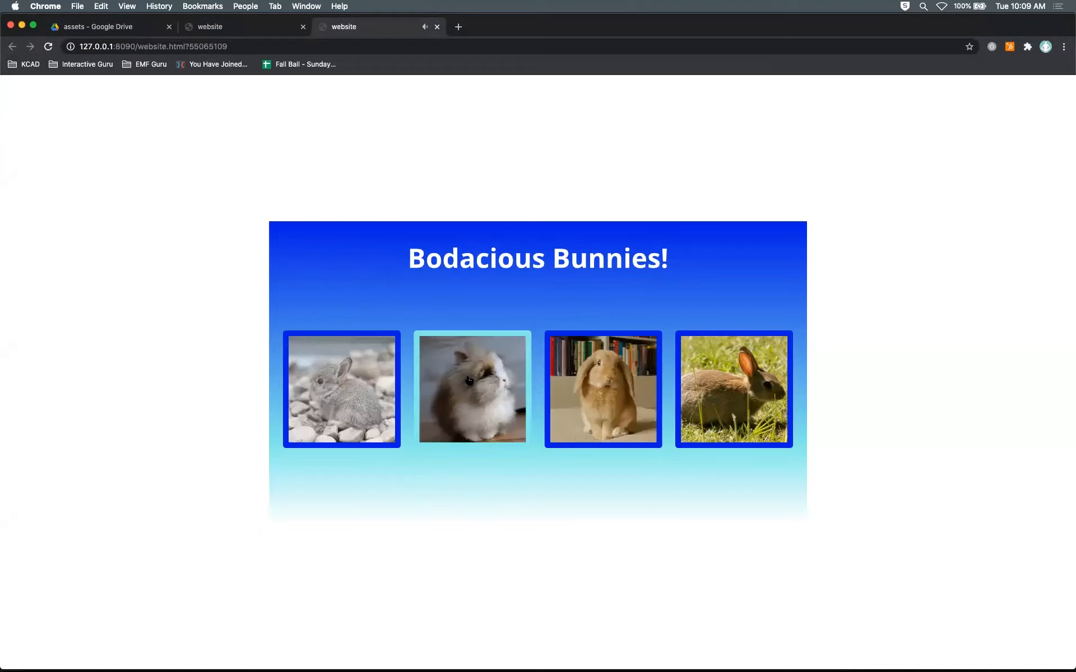
click(469, 381)
click(353, 264)
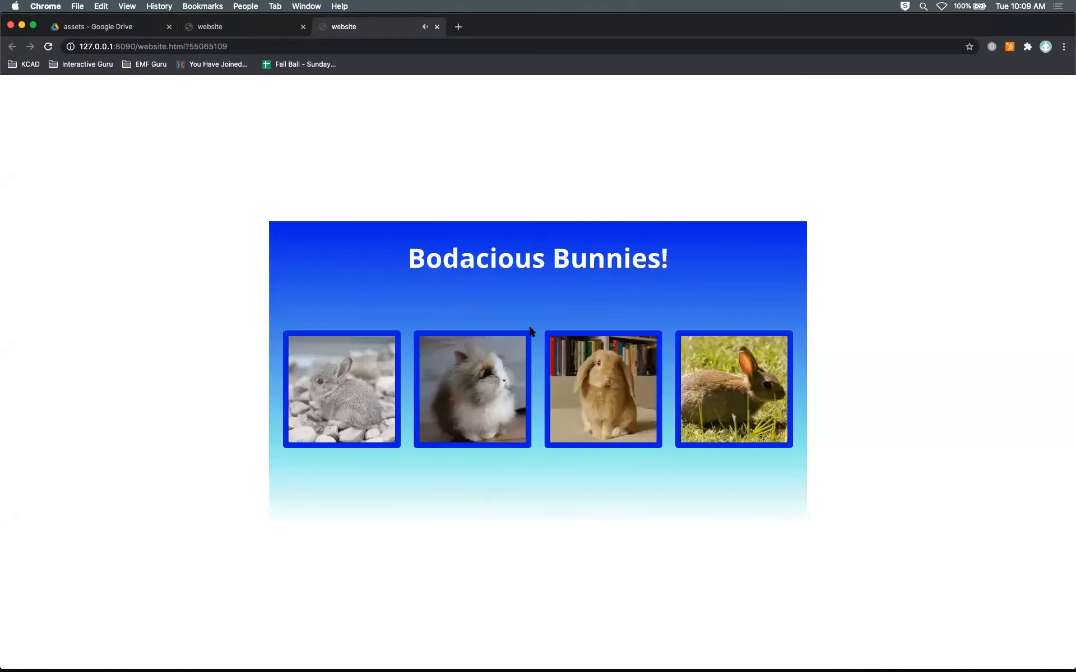
Step: Test the Muffin and Flopsie bunny pages and their Back buttons in the browser, then close the test tab
click(606, 378)
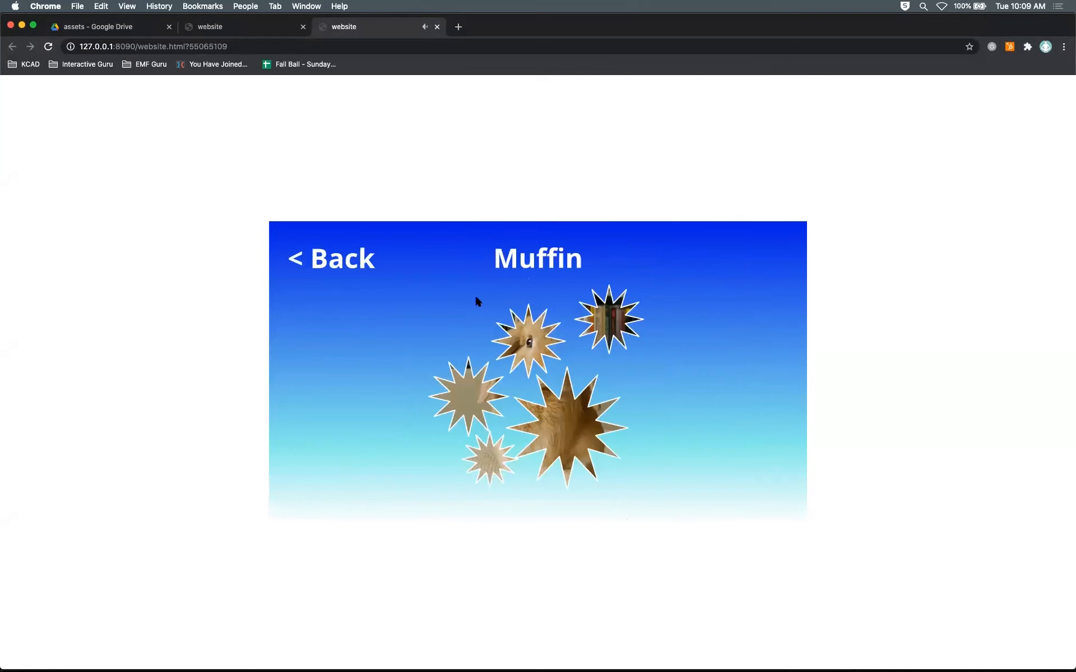
click(363, 263)
click(681, 359)
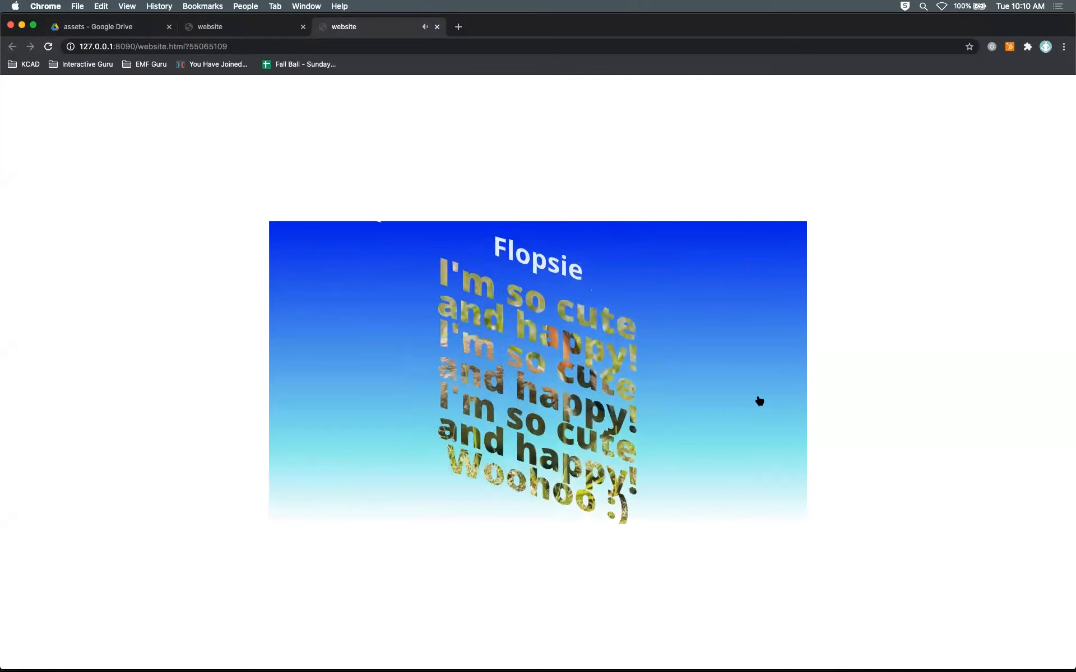
click(348, 267)
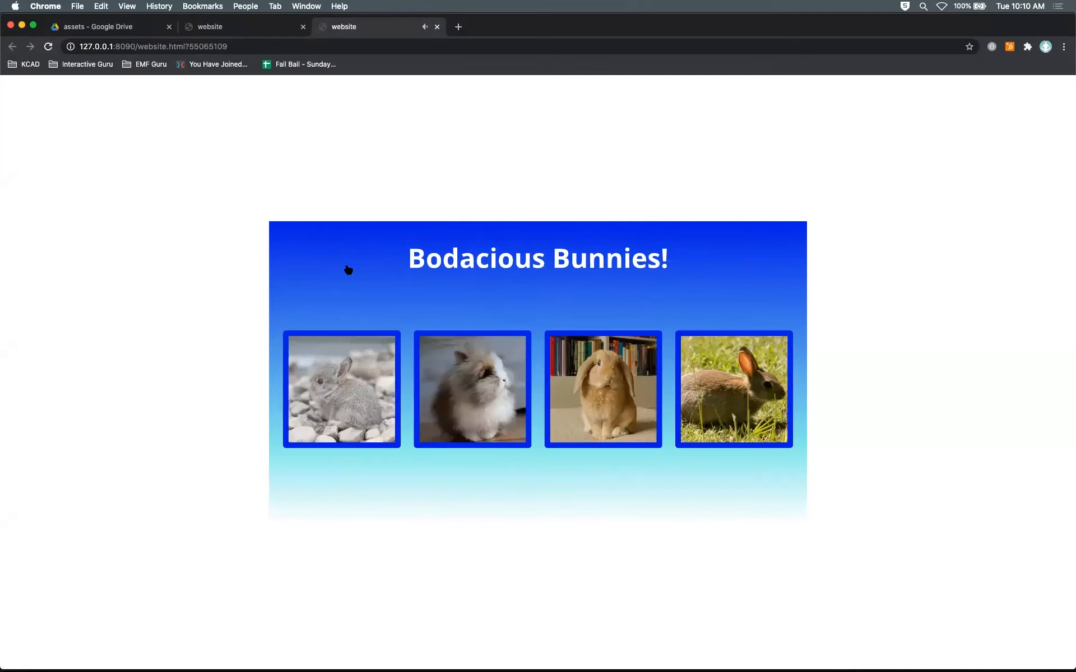
click(437, 27)
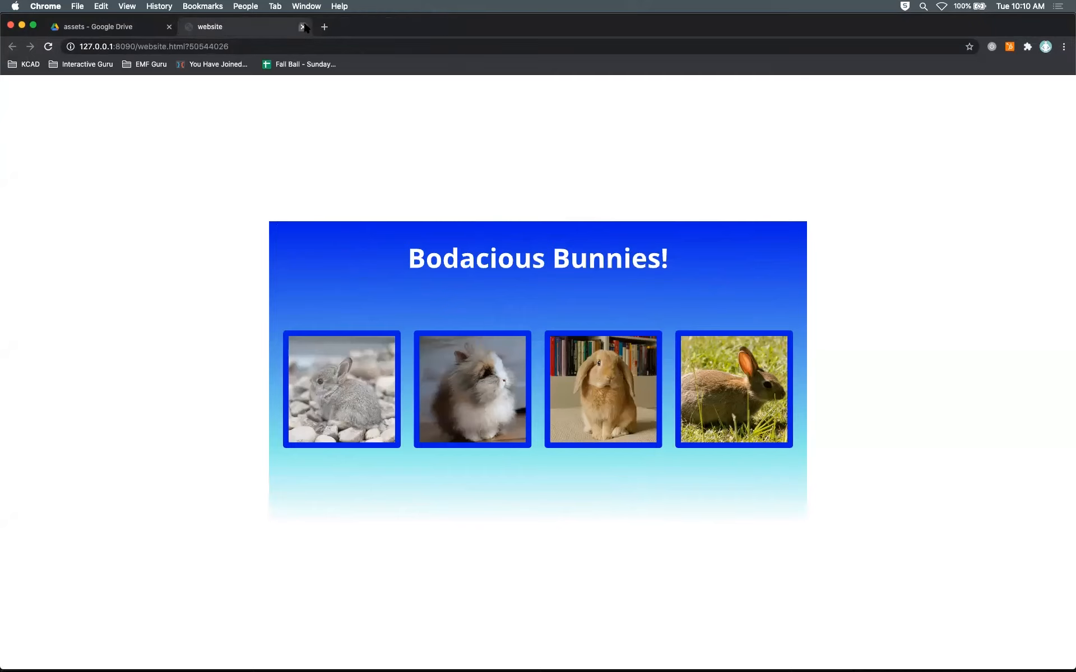
Step: Switch back to Animate, collapse the Actions panel, and bring up the Timeline
key(super+Tab)
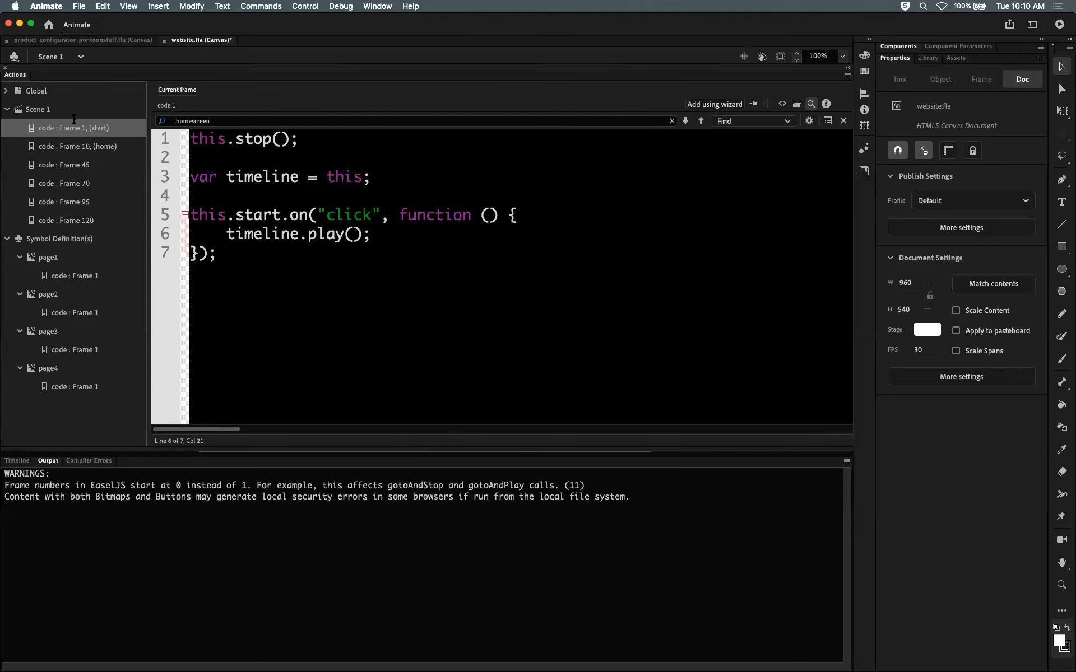
double_click(15, 75)
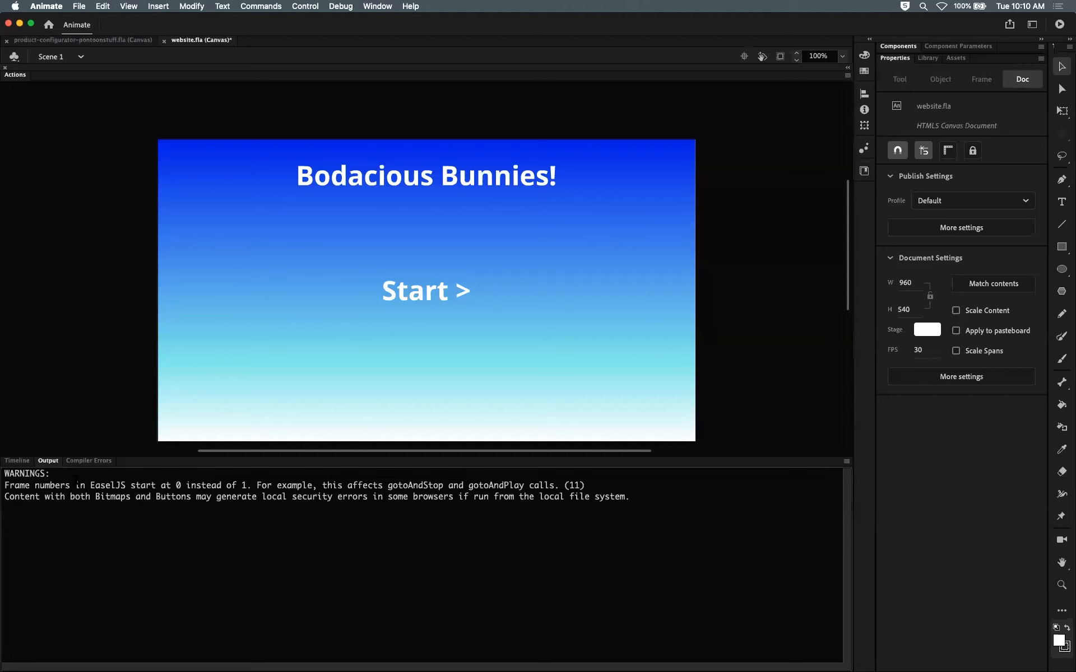
click(18, 461)
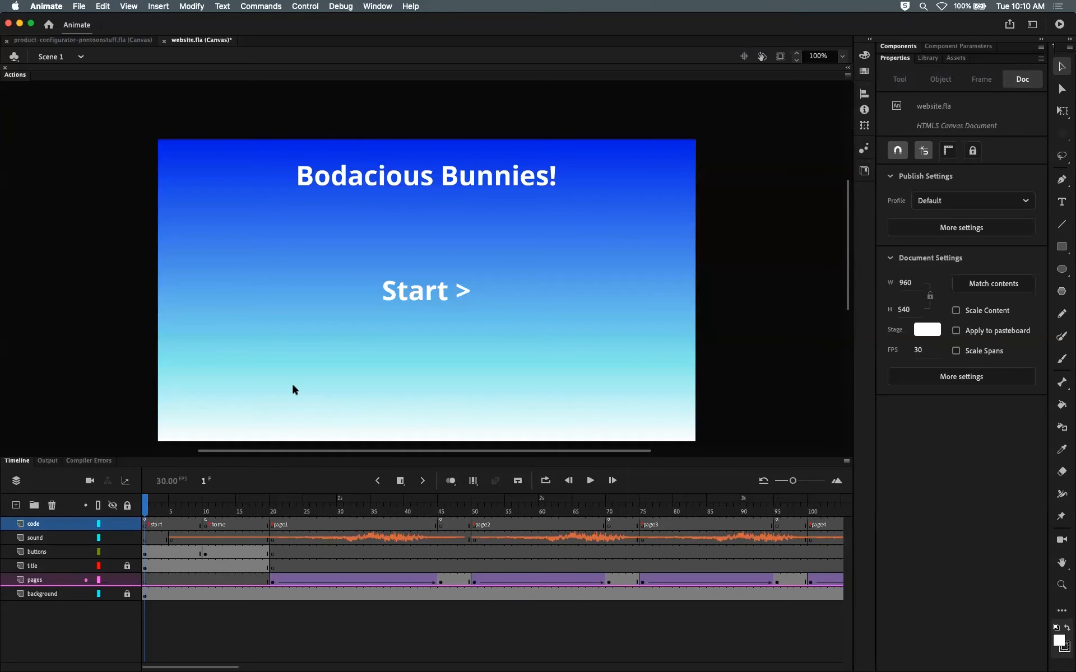